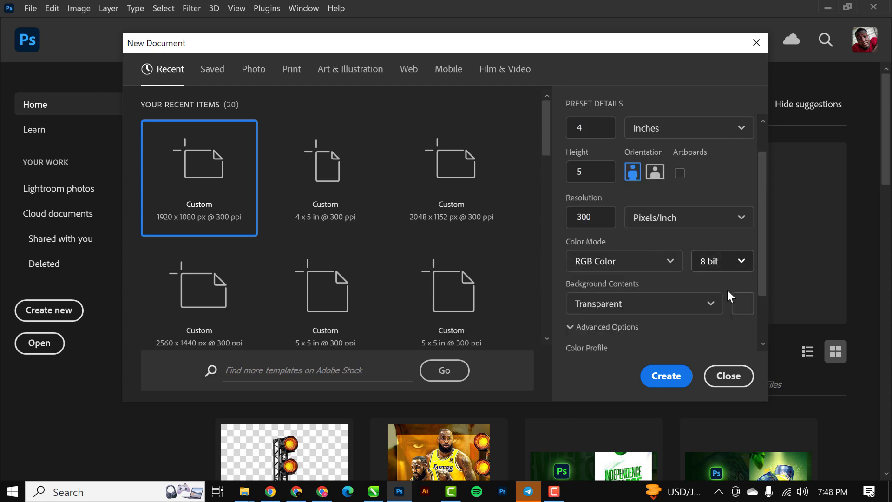
# Step: Create the 4 × 5 inch, 300 ppi RGB document with transparent background and add a solid color fill layer in #231501
pyautogui.click(685, 376)
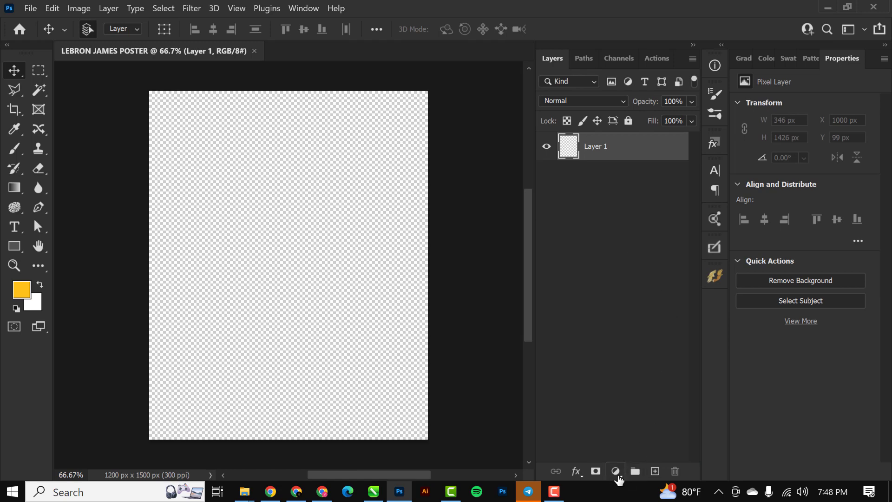
pyautogui.click(616, 473)
pyautogui.click(622, 232)
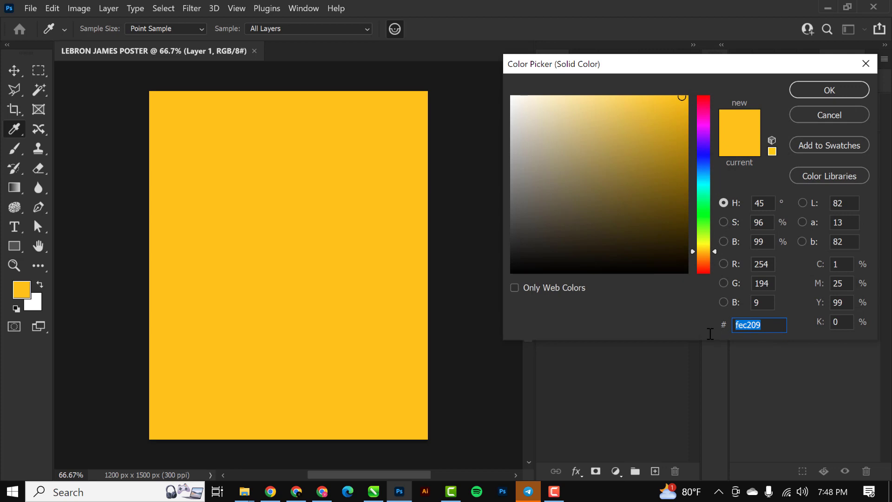
pyautogui.write('231')
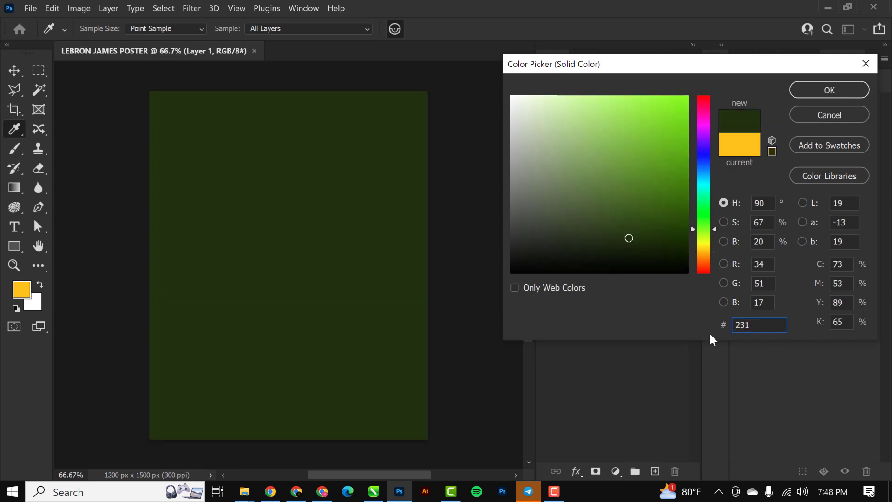
pyautogui.write('5')
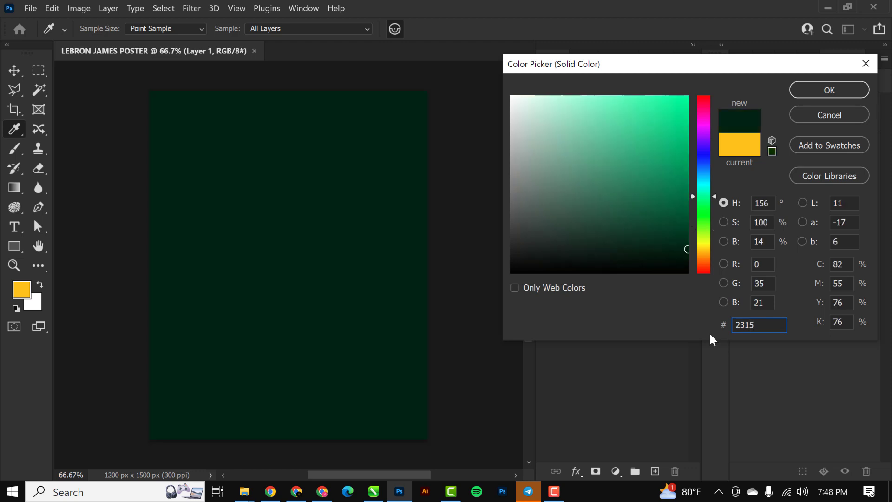
pyautogui.write('01')
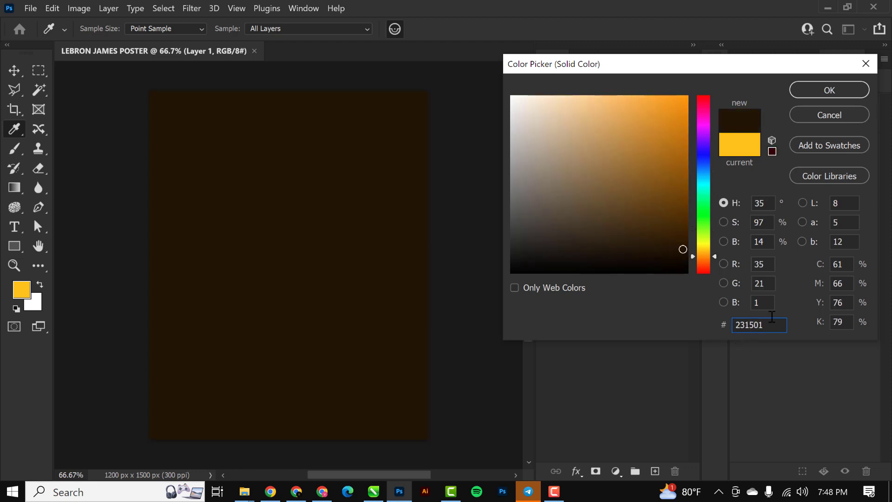
pyautogui.click(821, 88)
pyautogui.press('v')
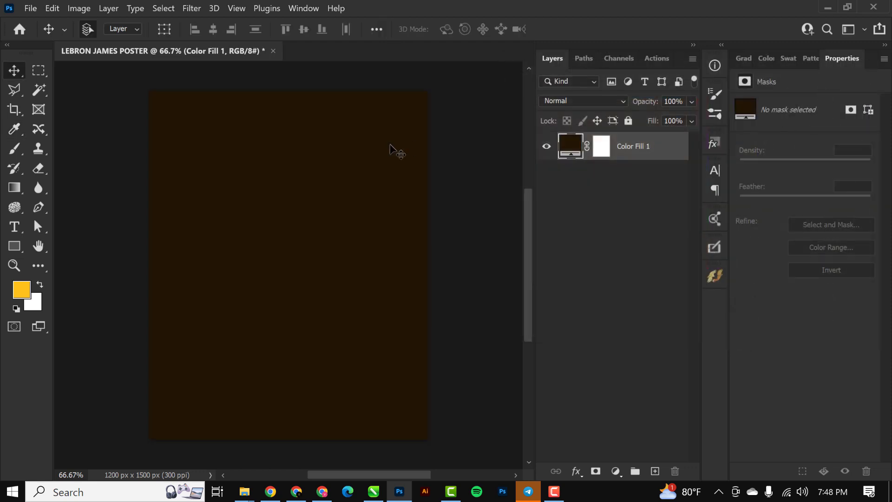
# Step: Switch to File Explorer and paste the know-before-you-go-march-madness-and-marijuana-laws image into New folder under LEBRON JAMES
pyautogui.scroll(2, 386, 175)
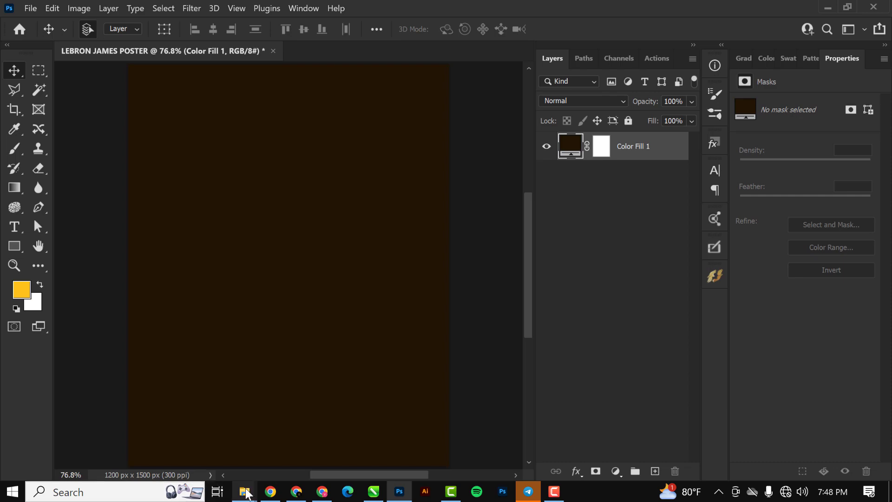
pyautogui.moveTo(246, 494)
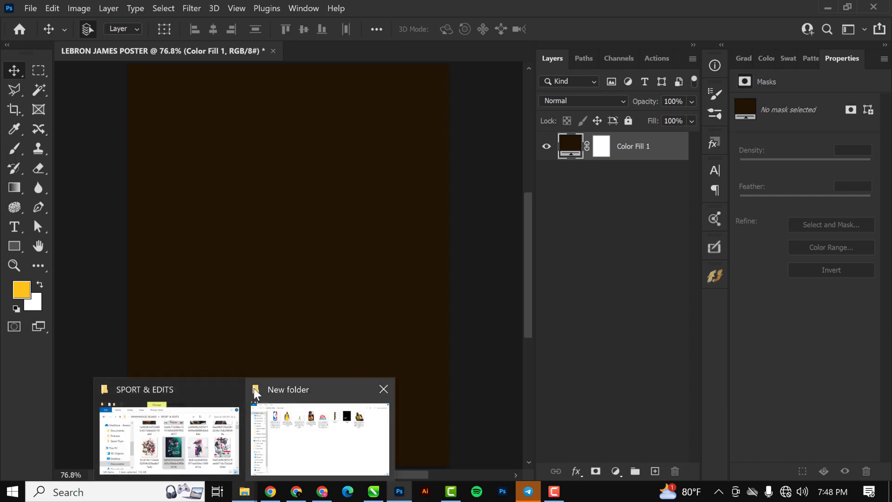
pyautogui.click(235, 389)
pyautogui.click(292, 439)
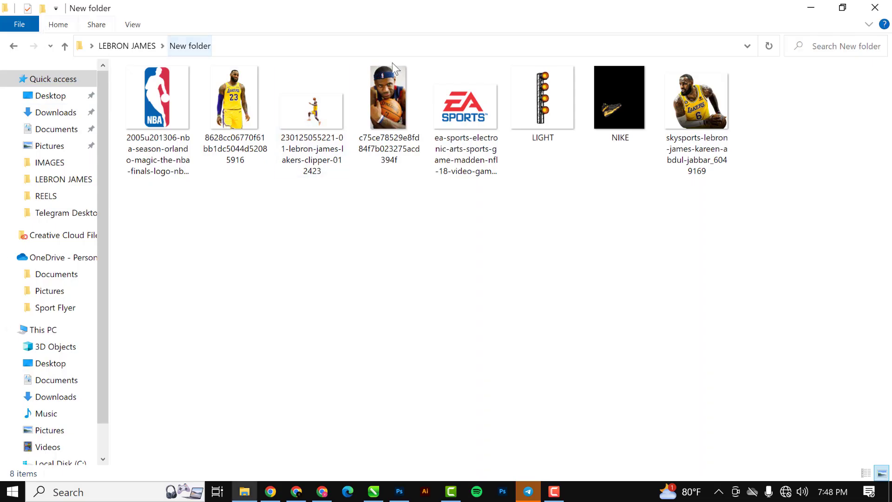
pyautogui.hotkey('ctrl', 'v')
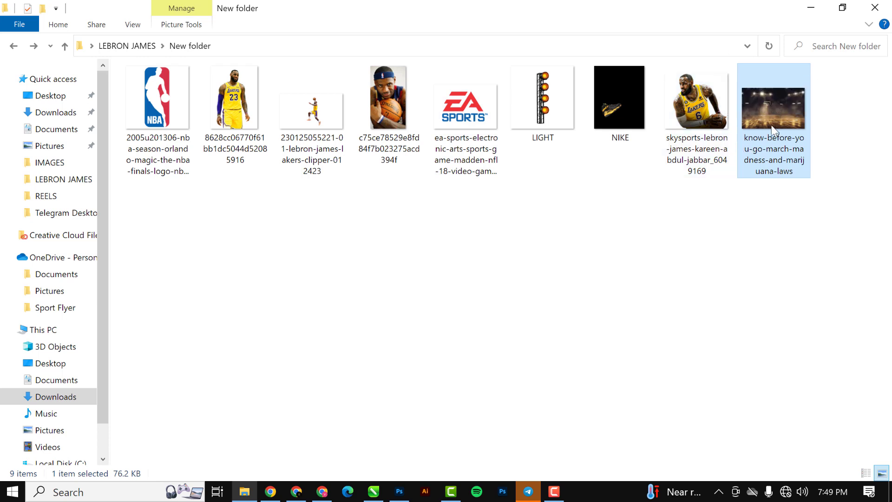
# Step: Place the basketball court image in the Photoshop poster, scaled to 39.31% and covering the lower two thirds of the canvas
pyautogui.moveTo(776, 93); pyautogui.dragTo(287, 214)
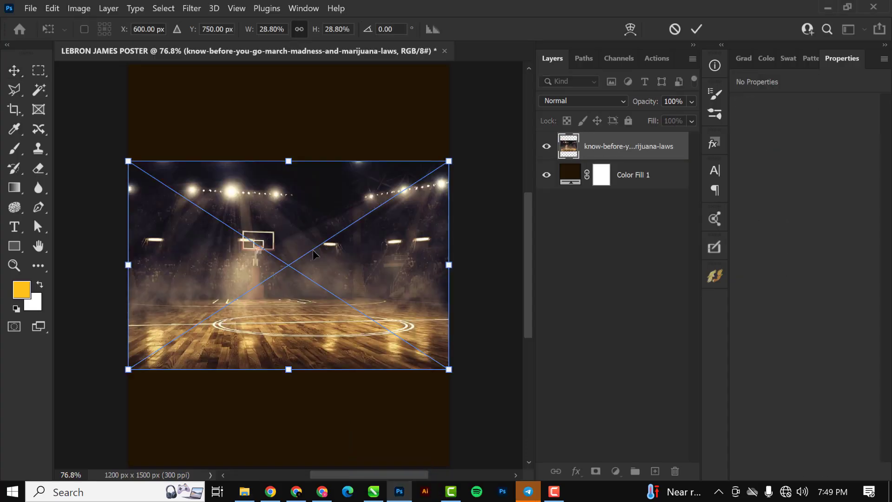
pyautogui.moveTo(316, 277); pyautogui.dragTo(342, 383)
pyautogui.scroll(-2, 300, 232)
pyautogui.scroll(-1, 300, 232)
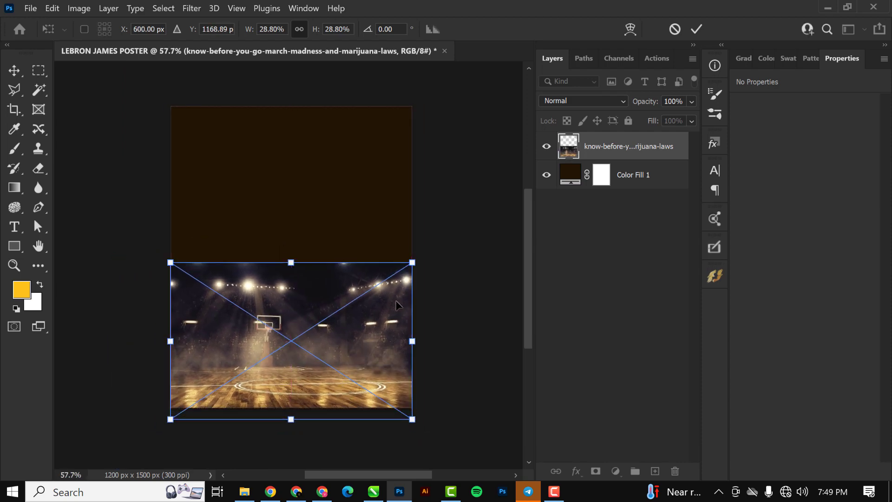
pyautogui.moveTo(412, 263); pyautogui.dragTo(450, 227)
pyautogui.moveTo(392, 344); pyautogui.dragTo(350, 325)
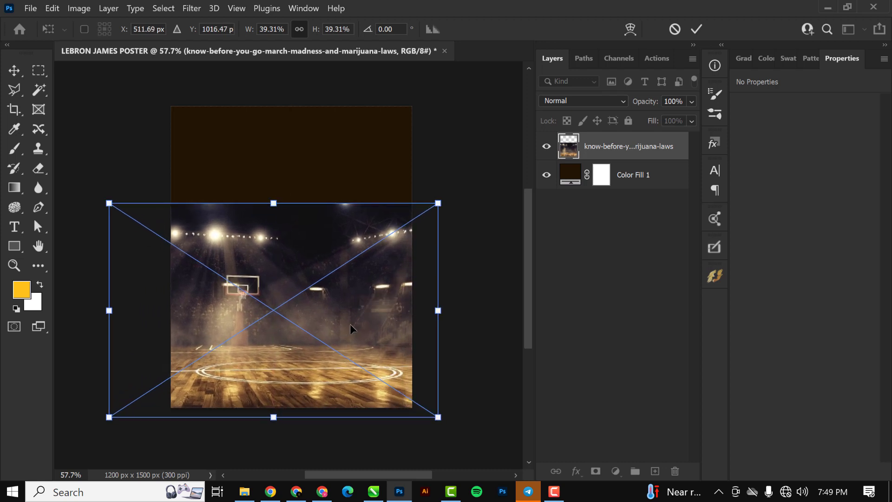
pyautogui.press('Return')
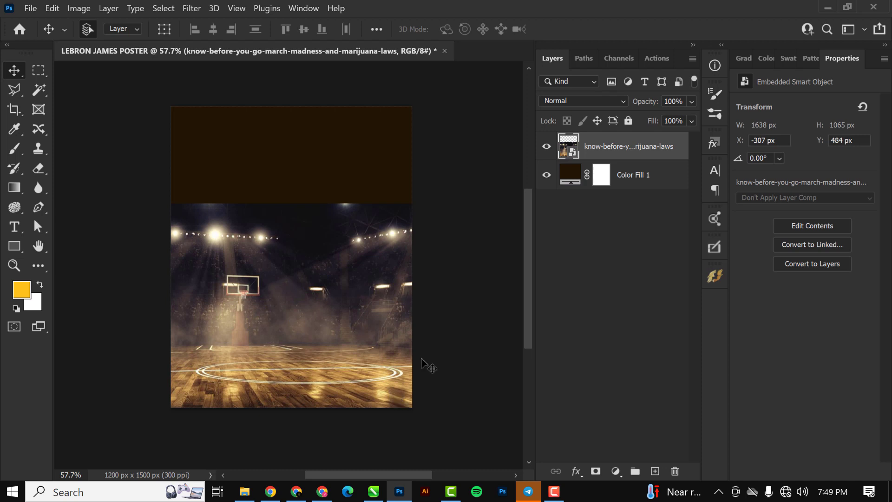
# Step: Add a layer mask to the court image and choose the Soft Round brush for painting on it
pyautogui.click(596, 471)
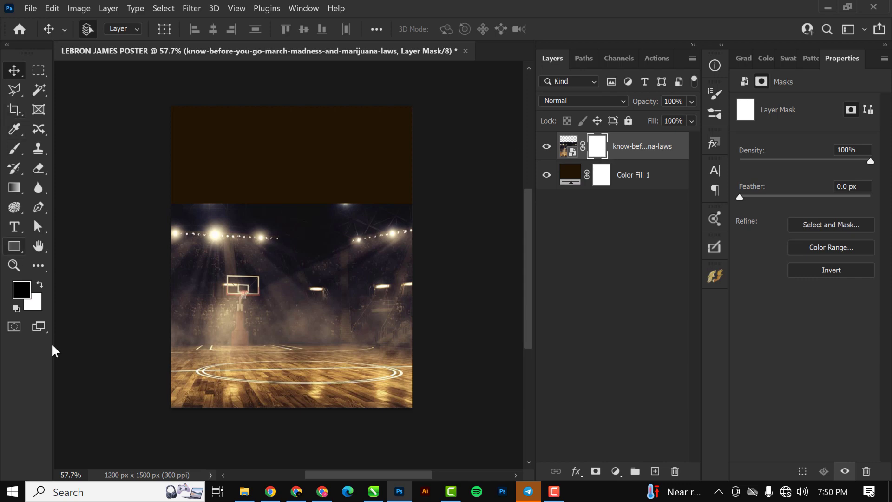
pyautogui.click(17, 150)
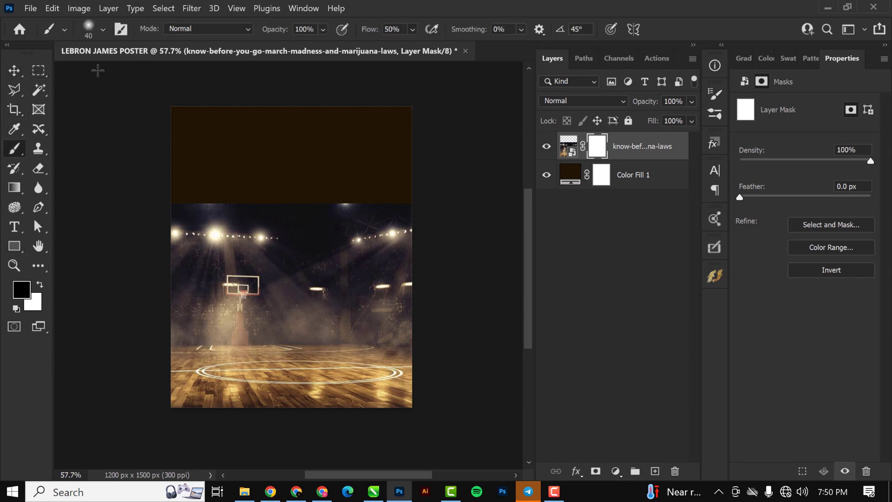
pyautogui.click(102, 29)
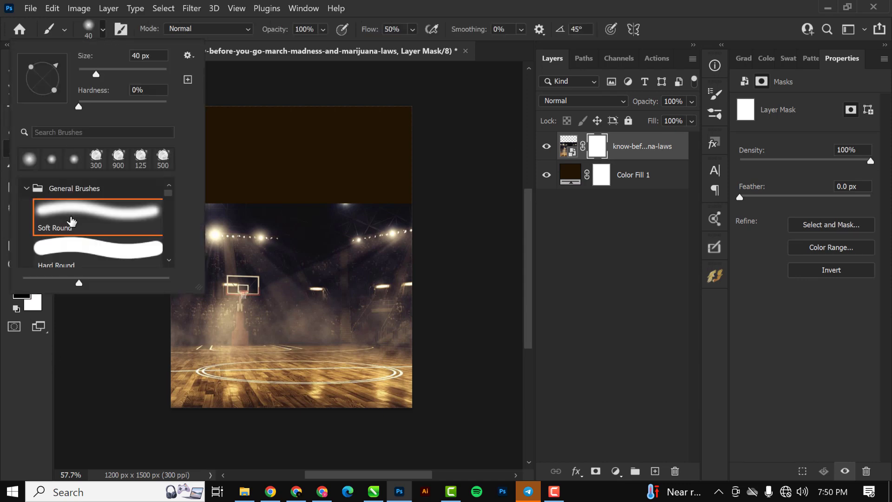
pyautogui.click(71, 220)
pyautogui.click(2, 265)
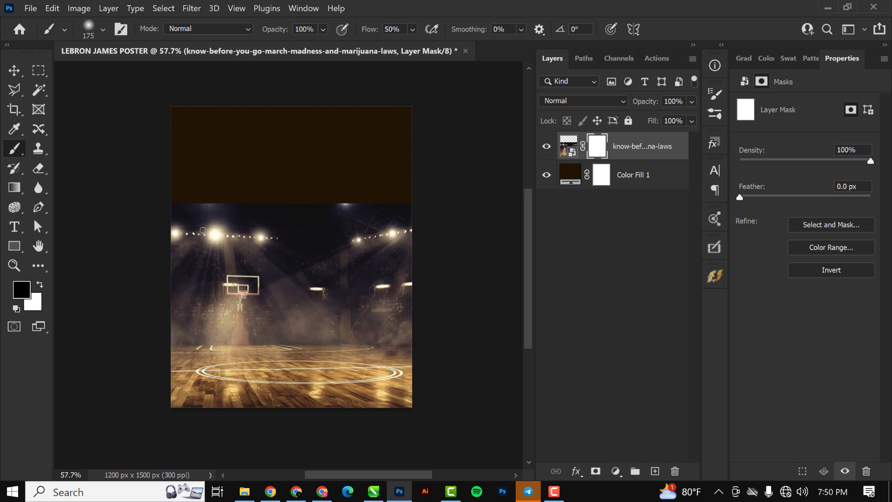
# Step: Enlarge the brush to 900 px and paint black on the mask to fade the court image's upper part into the background
pyautogui.press(']')
pyautogui.press(']')
pyautogui.press(']')
pyautogui.press(']')
pyautogui.press(']')
pyautogui.press(']')
pyautogui.press(']')
pyautogui.press(']')
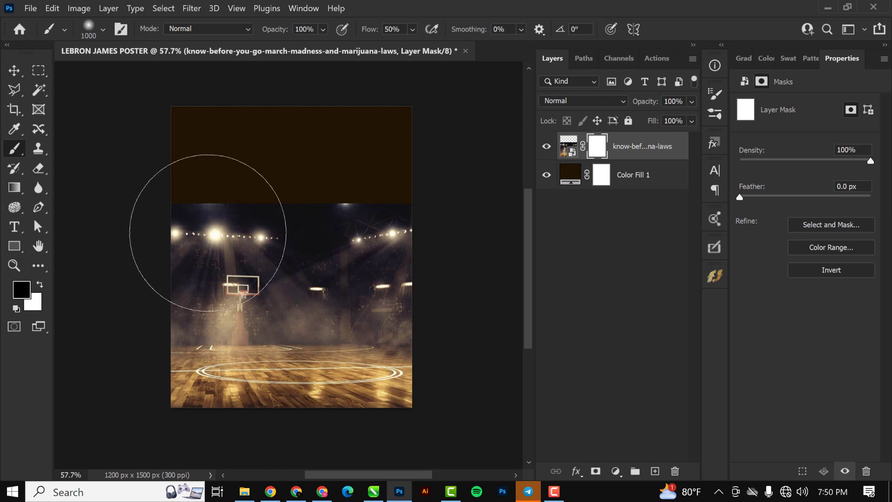
pyautogui.press('[')
pyautogui.press('[')
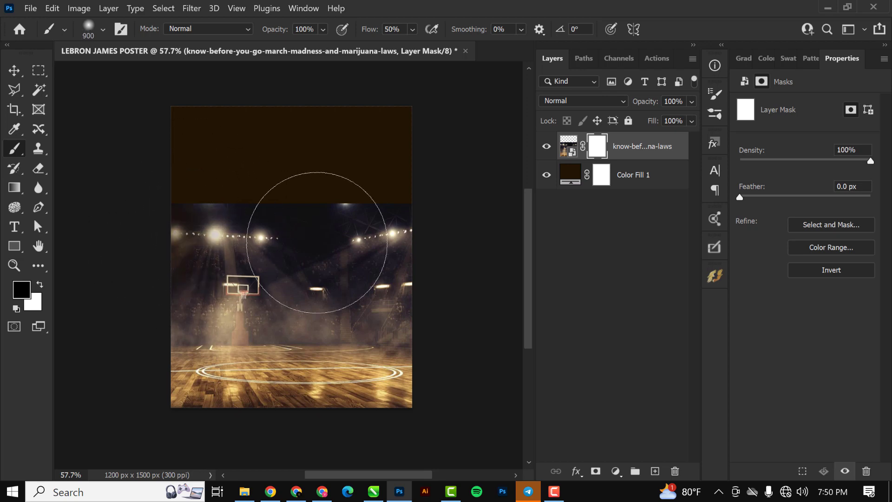
pyautogui.moveTo(319, 239)
pyautogui.mouseDown()
pyautogui.moveTo(224, 217)
pyautogui.moveTo(293, 206)
pyautogui.moveTo(428, 214)
pyautogui.moveTo(406, 239)
pyautogui.moveTo(310, 159)
pyautogui.moveTo(223, 137)
pyautogui.moveTo(235, 119)
pyautogui.mouseUp()
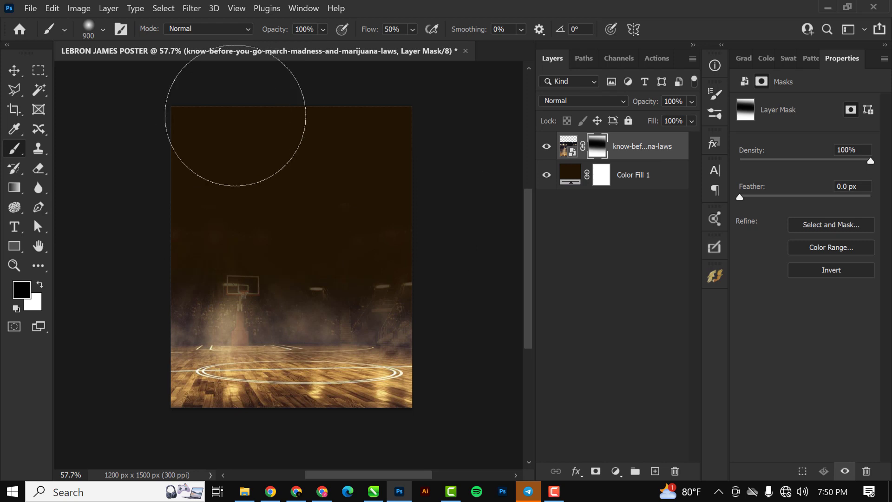
# Step: Lower the brush flow to 20% and softly mask the area around the basketball hoop
pyautogui.click(400, 32)
pyautogui.write('23')
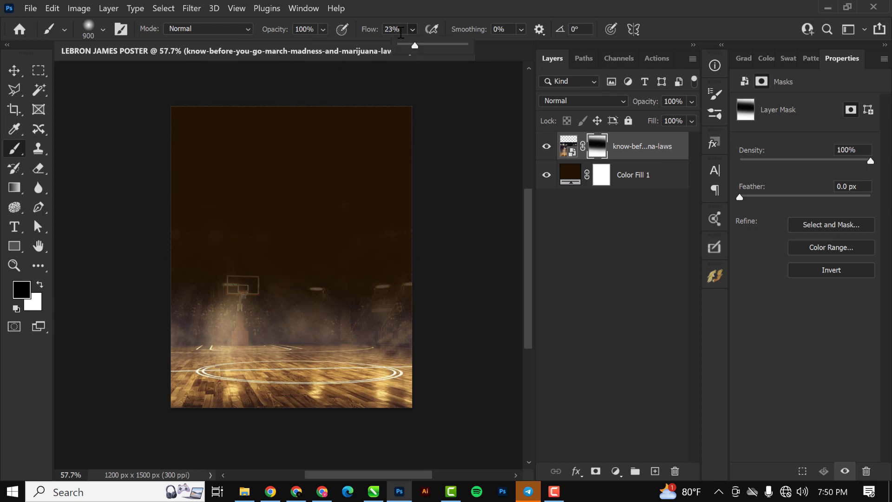
pyautogui.press('Return')
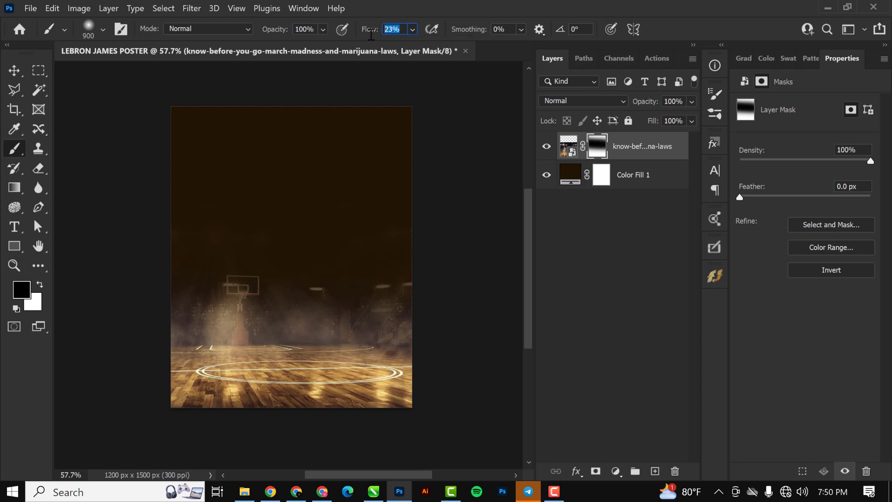
pyautogui.press('Down')
pyautogui.press('Down')
pyautogui.press('Down')
pyautogui.moveTo(240, 295)
pyautogui.mouseDown()
pyautogui.moveTo(398, 290)
pyautogui.moveTo(236, 311)
pyautogui.mouseUp()
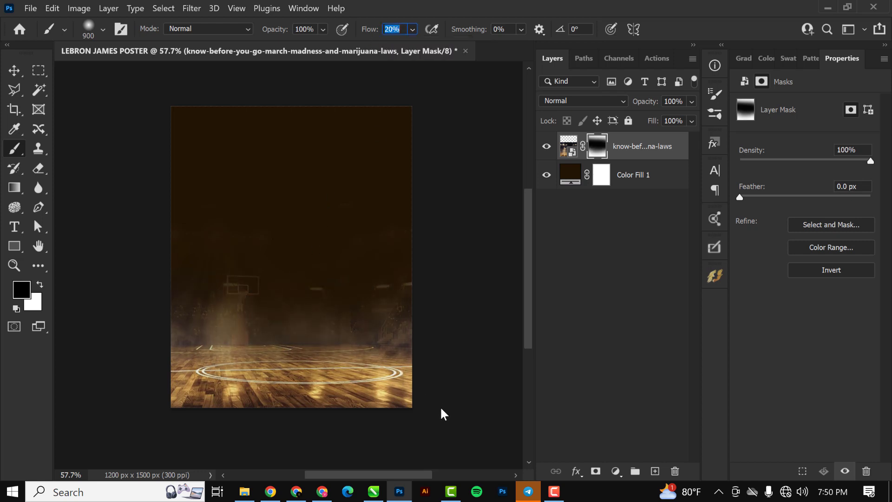
# Step: Paint on the mask along the court floor's lower edge and both sides to darken them
pyautogui.moveTo(440, 408)
pyautogui.mouseDown()
pyautogui.moveTo(233, 462)
pyautogui.moveTo(344, 450)
pyautogui.moveTo(166, 467)
pyautogui.moveTo(108, 375)
pyautogui.moveTo(430, 436)
pyautogui.moveTo(220, 448)
pyautogui.moveTo(473, 383)
pyautogui.moveTo(462, 353)
pyautogui.moveTo(436, 373)
pyautogui.moveTo(435, 427)
pyautogui.moveTo(341, 454)
pyautogui.mouseUp()
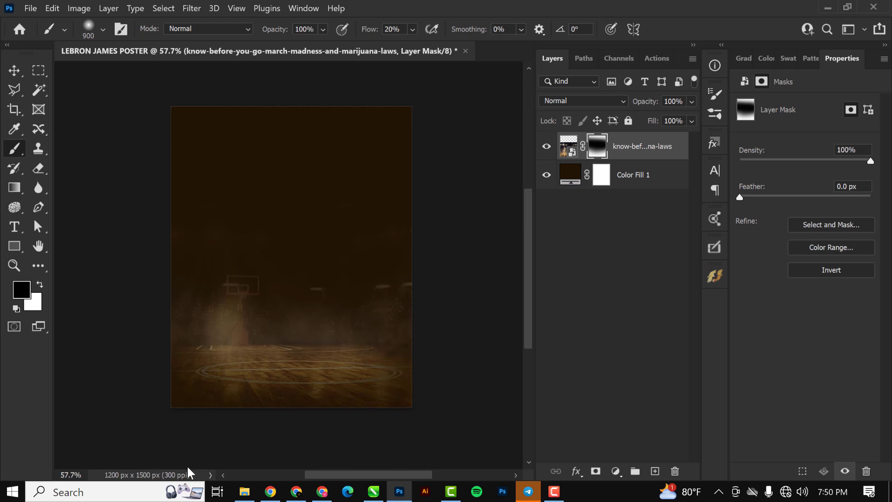
pyautogui.moveTo(92, 318); pyautogui.dragTo(95, 316)
pyautogui.moveTo(485, 410)
pyautogui.mouseDown()
pyautogui.moveTo(467, 418)
pyautogui.moveTo(369, 353)
pyautogui.mouseUp()
pyautogui.moveTo(90, 348)
pyautogui.mouseDown()
pyautogui.moveTo(106, 332)
pyautogui.moveTo(75, 340)
pyautogui.mouseUp()
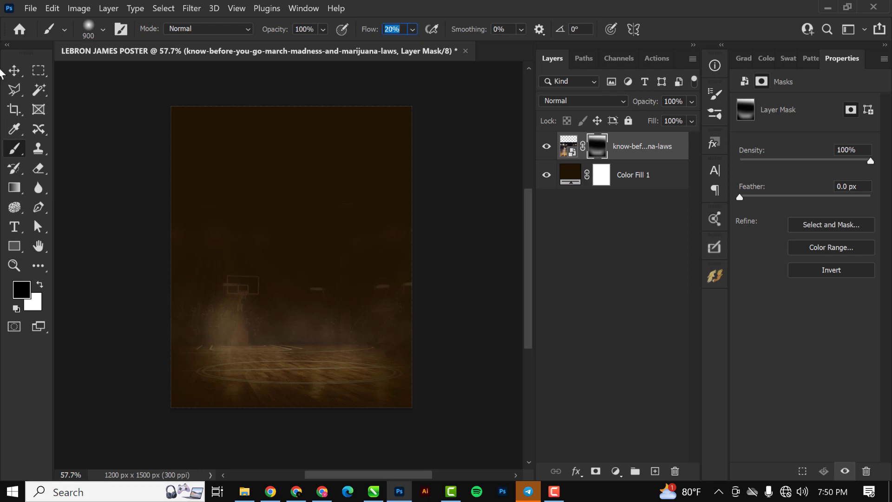
# Step: Shift the masked court image slightly to the right and mask out the remaining hoop with a 600 px brush
pyautogui.click(14, 70)
pyautogui.moveTo(249, 342); pyautogui.dragTo(274, 335)
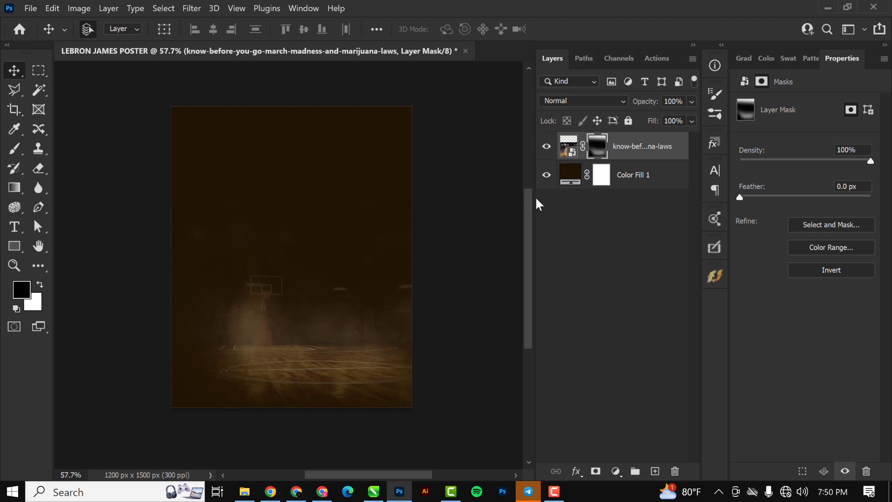
pyautogui.press('b')
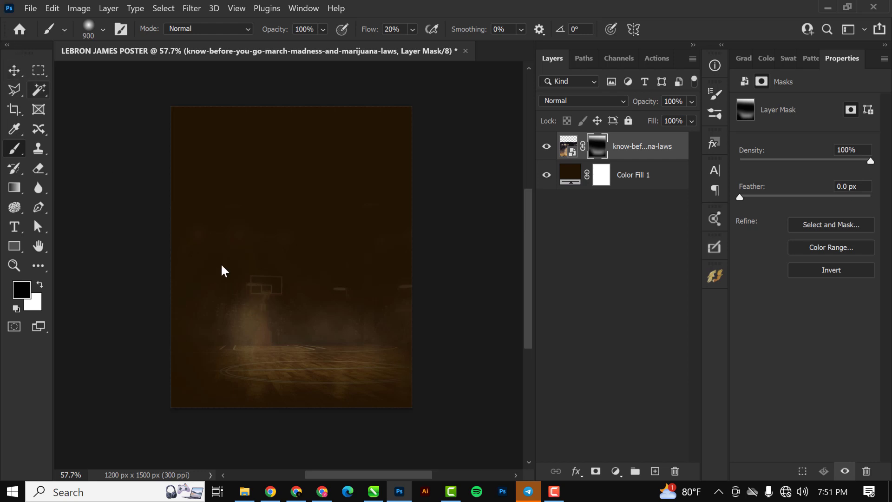
pyautogui.press('[')
pyautogui.press('[')
pyautogui.moveTo(232, 283)
pyautogui.mouseDown()
pyautogui.moveTo(275, 282)
pyautogui.moveTo(220, 286)
pyautogui.moveTo(310, 275)
pyautogui.mouseUp()
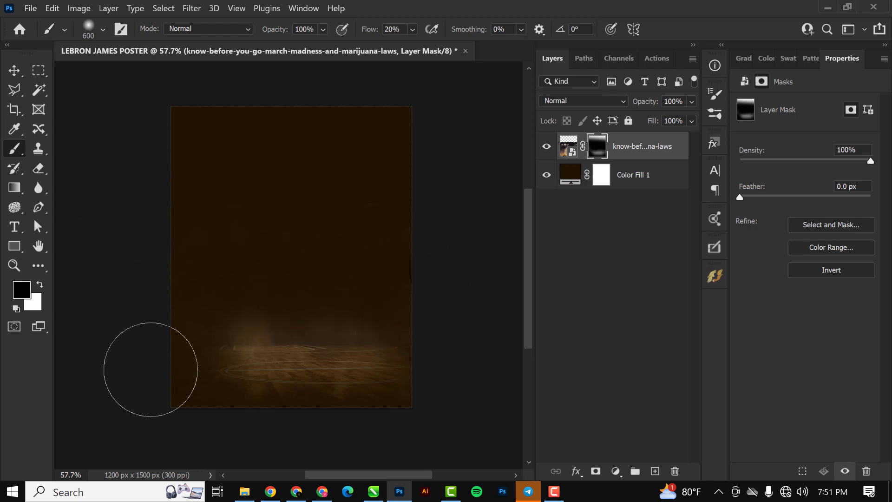
# Step: Apply a Gaussian Blur with a 1.7 px radius to the court image itself, not its mask
pyautogui.scroll(3, 201, 132)
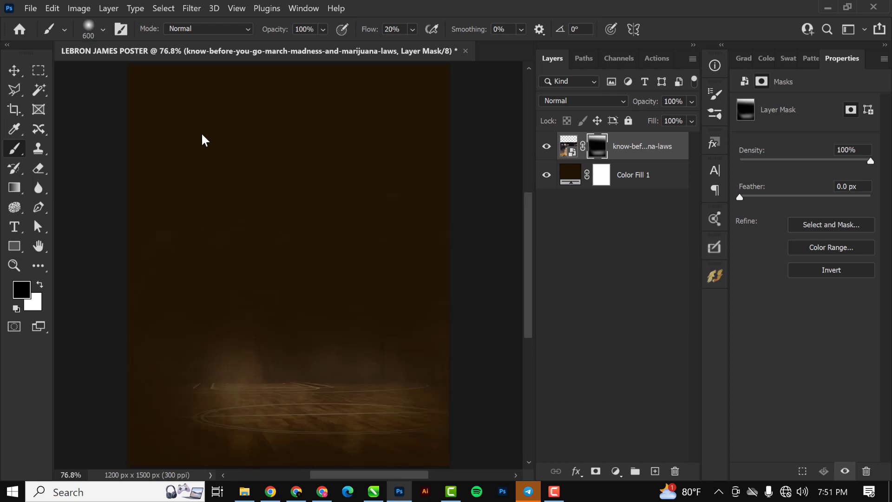
pyautogui.click(568, 146)
pyautogui.click(192, 9)
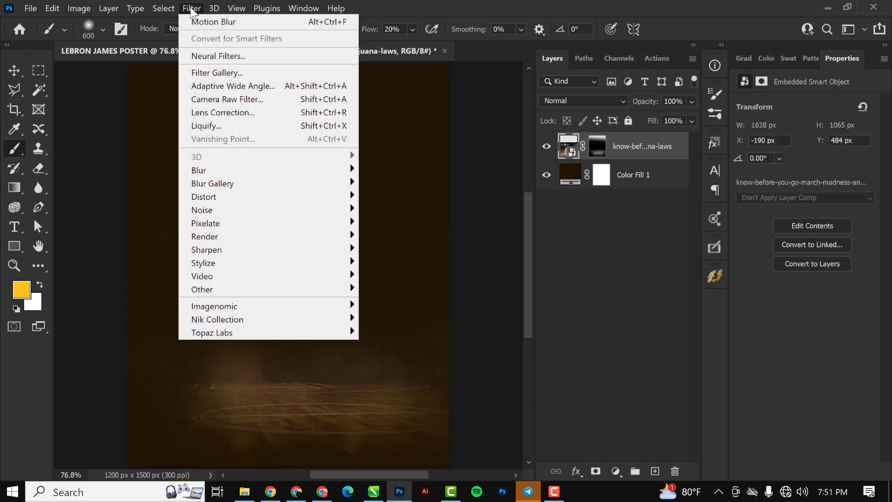
pyautogui.moveTo(236, 173)
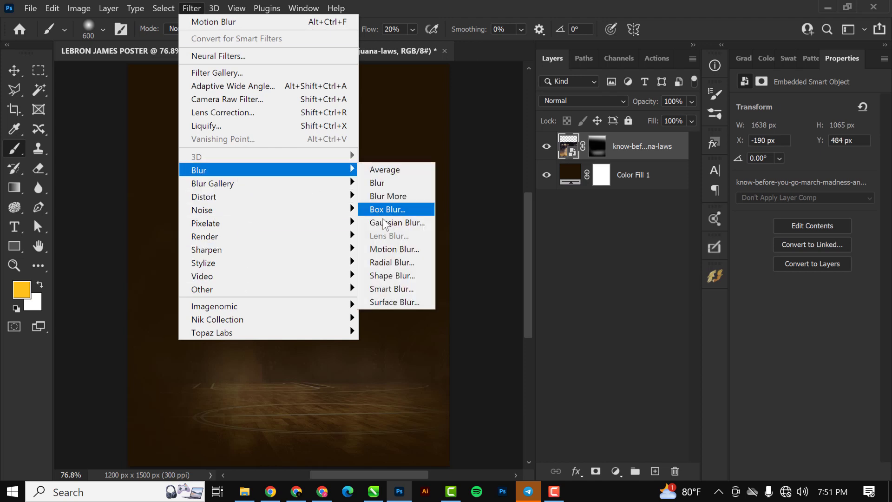
pyautogui.click(390, 228)
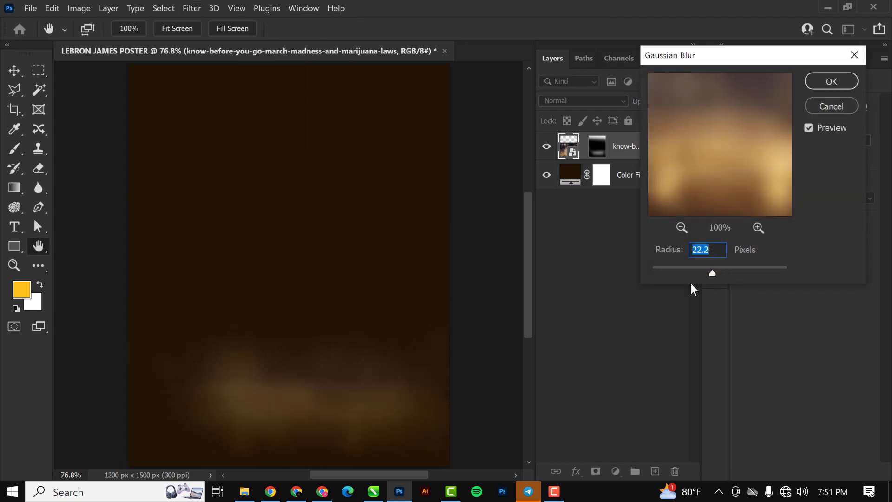
pyautogui.moveTo(711, 271); pyautogui.dragTo(664, 272)
pyautogui.doubleClick(697, 255)
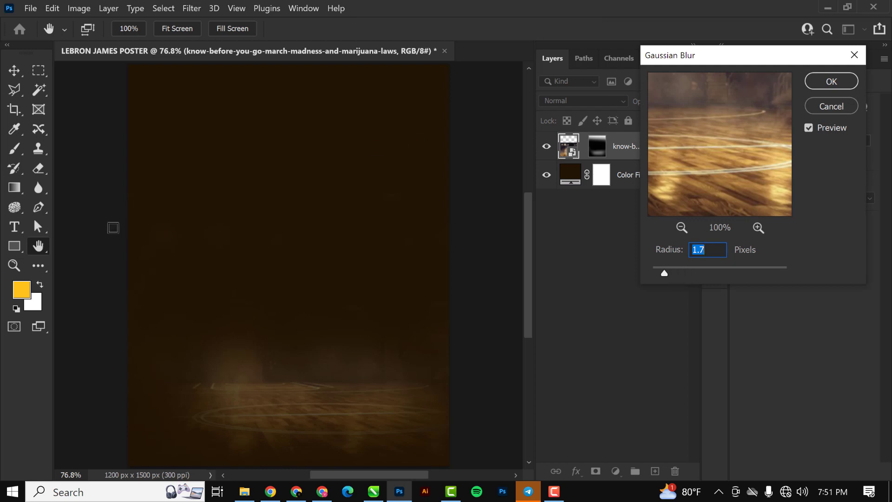
pyautogui.click(829, 82)
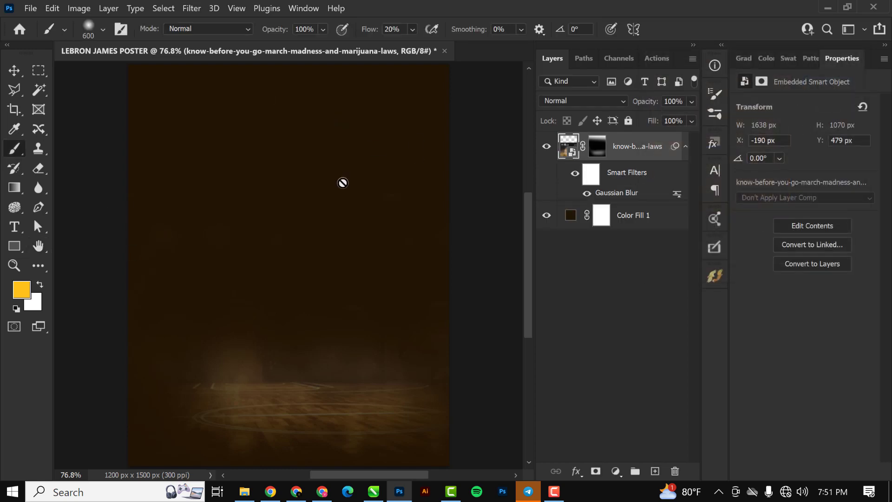
# Step: Place the close-up portrait of the player hugging a basketball from the image folder onto the poster
pyautogui.click(241, 491)
pyautogui.moveTo(382, 95); pyautogui.dragTo(249, 191)
pyautogui.scroll(-5, 301, 263)
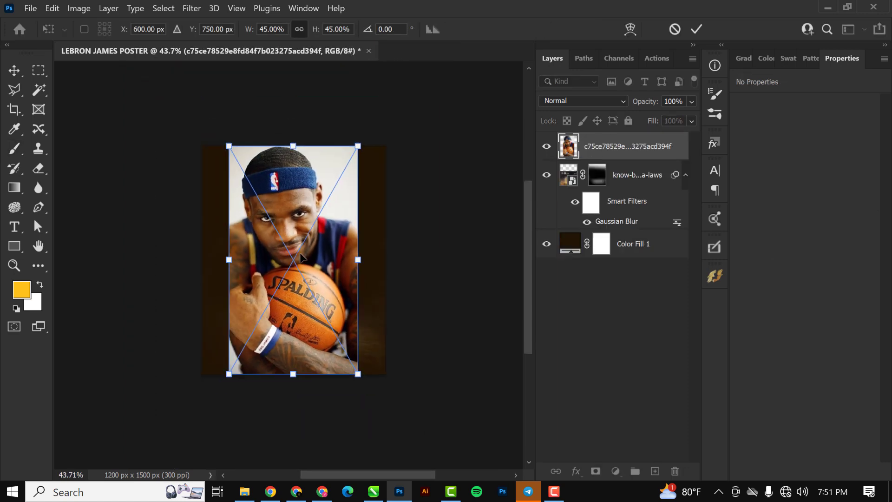
# Step: Scale the portrait proportionally to 67.85% and position it to cover the canvas, with the face in the upper half
pyautogui.moveTo(307, 286); pyautogui.dragTo(278, 235)
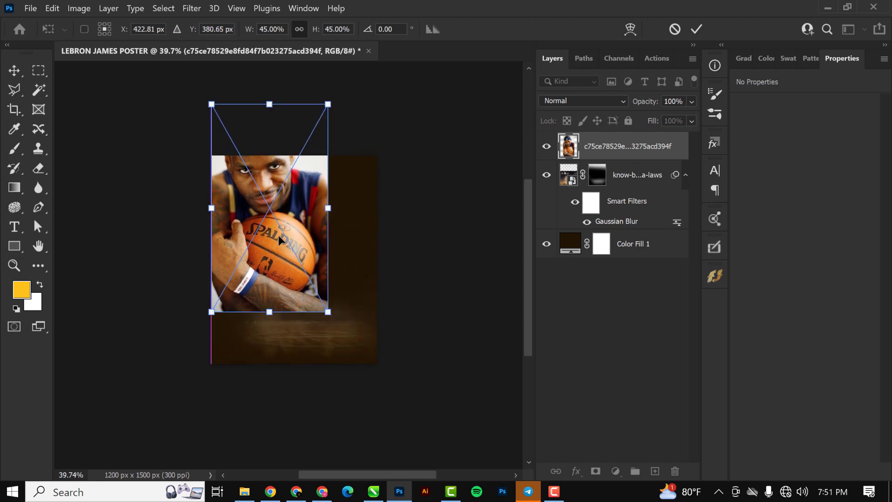
pyautogui.moveTo(337, 318); pyautogui.dragTo(429, 398)
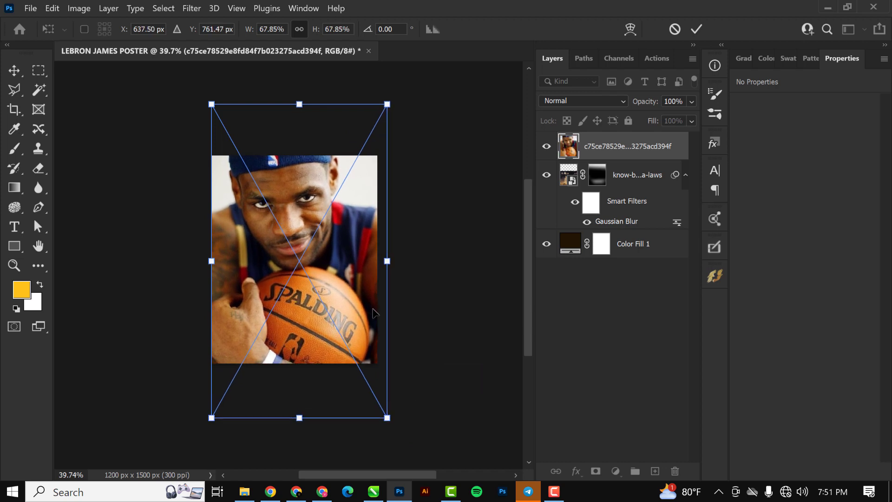
pyautogui.moveTo(361, 312); pyautogui.dragTo(358, 290)
pyautogui.scroll(1, 339, 213)
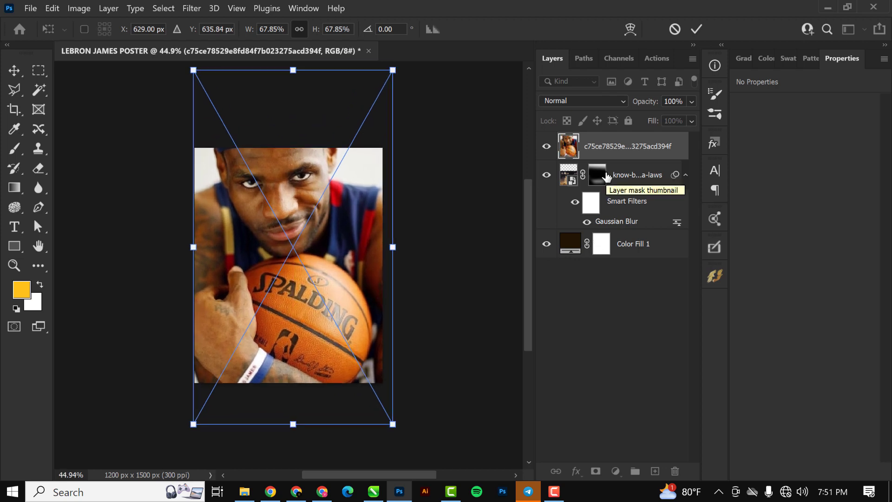
pyautogui.press('Return')
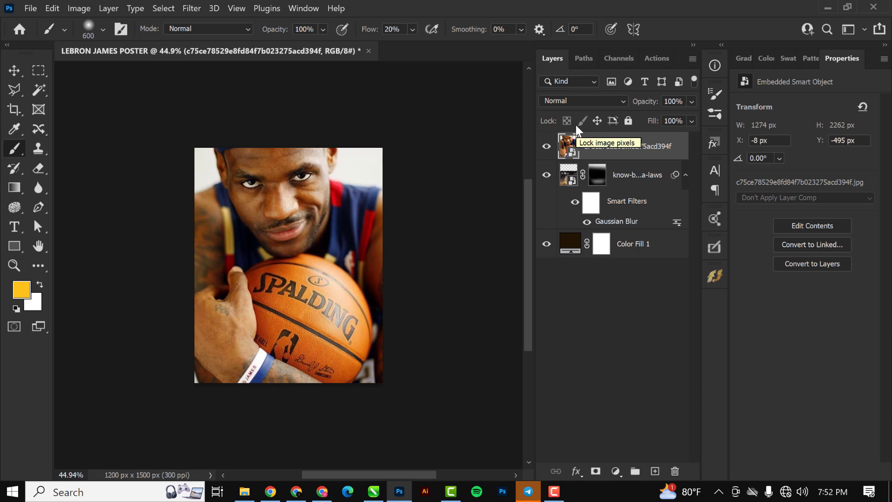
# Step: Lower the portrait layer's opacity to 70%, and further down to 40%
pyautogui.click(692, 103)
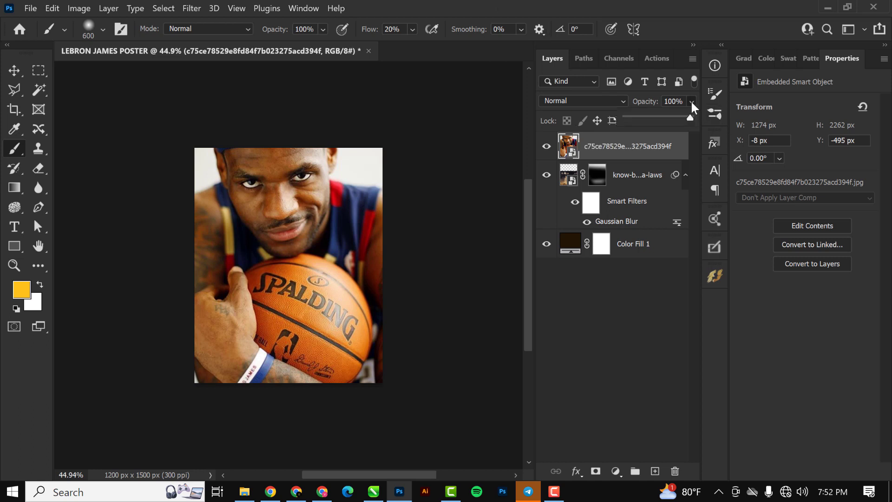
pyautogui.click(684, 102)
pyautogui.moveTo(685, 102); pyautogui.dragTo(613, 109)
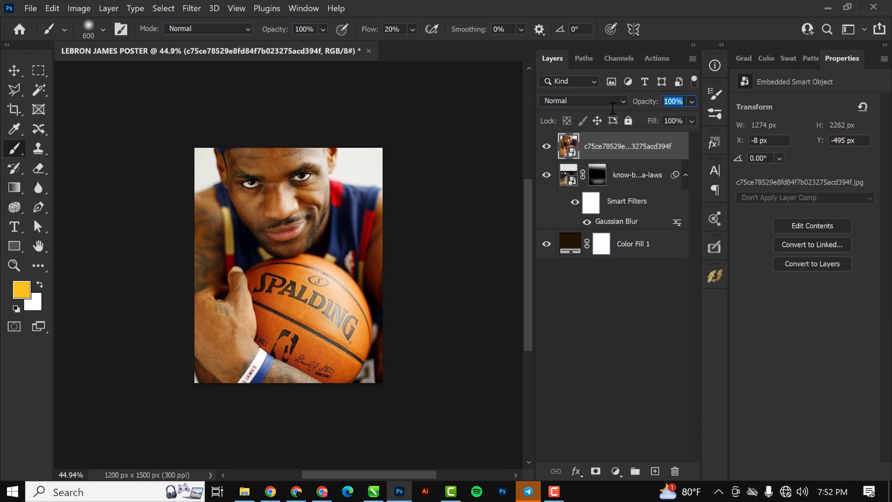
pyautogui.write('70')
pyautogui.press('Return')
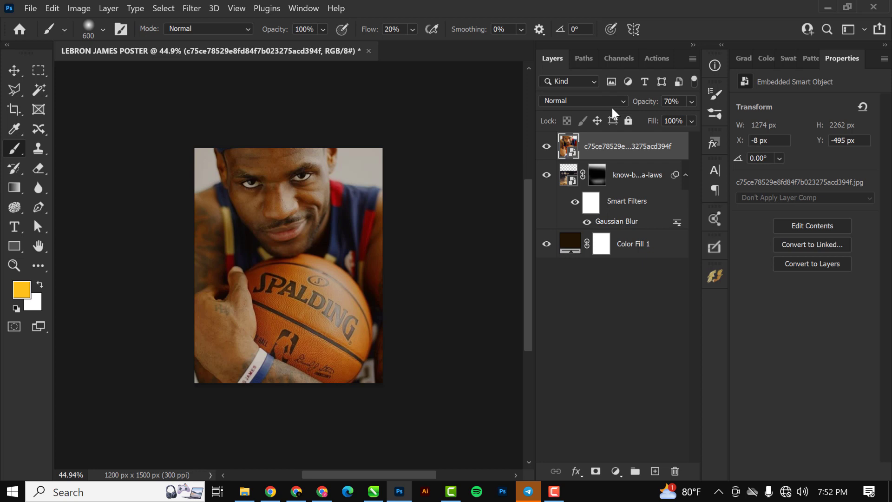
pyautogui.click(681, 103)
pyautogui.write('40')
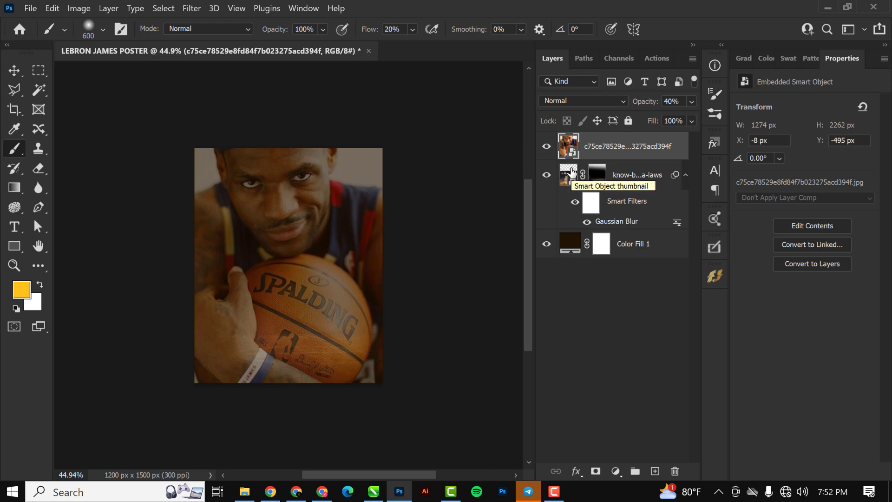
# Step: Add a layer mask to the portrait and fade out its lower half and the basketball with a 1100 px brush at 70% flow
pyautogui.click(596, 471)
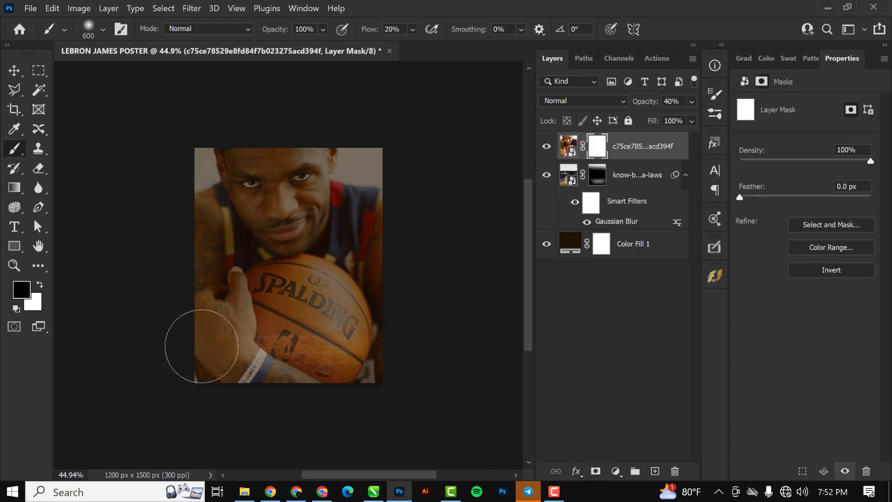
pyautogui.press(']')
pyautogui.click(394, 29)
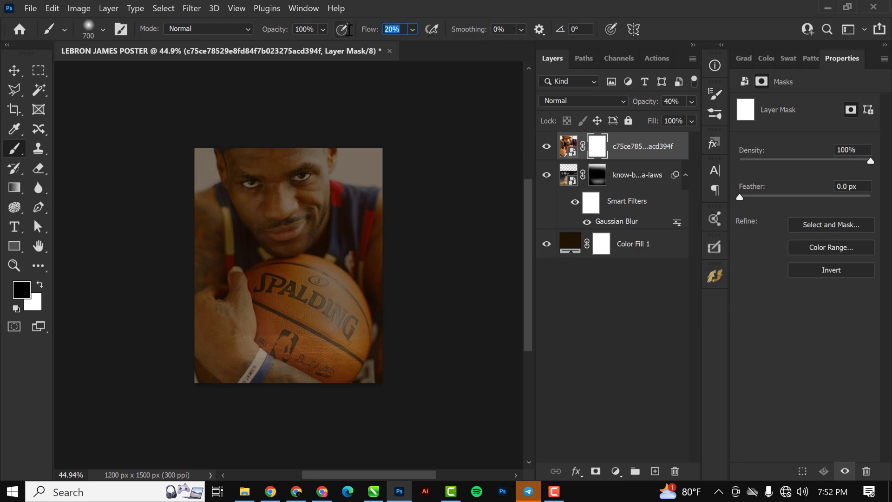
pyautogui.write('70')
pyautogui.press('Return')
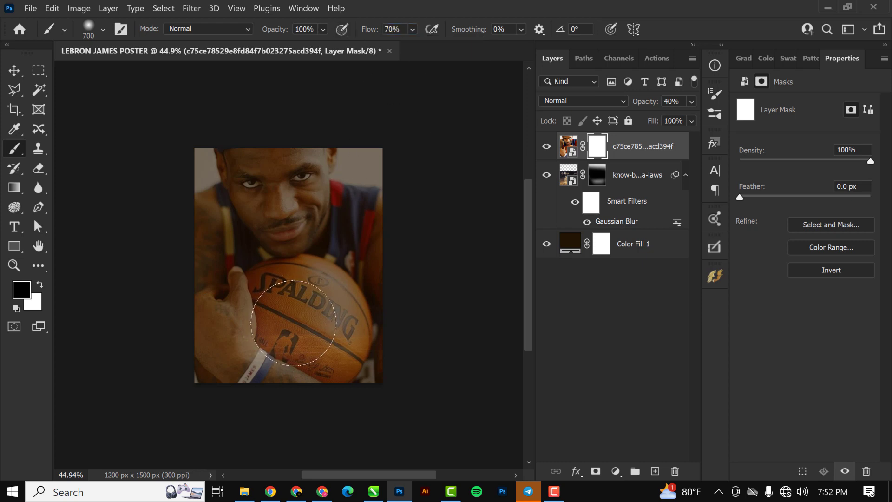
pyautogui.press(']')
pyautogui.press(']')
pyautogui.press(']')
pyautogui.press(']')
pyautogui.moveTo(235, 338)
pyautogui.mouseDown()
pyautogui.moveTo(201, 352)
pyautogui.moveTo(243, 387)
pyautogui.moveTo(220, 390)
pyautogui.moveTo(246, 396)
pyautogui.moveTo(385, 377)
pyautogui.moveTo(151, 338)
pyautogui.moveTo(306, 358)
pyautogui.moveTo(240, 352)
pyautogui.moveTo(215, 335)
pyautogui.moveTo(409, 348)
pyautogui.moveTo(183, 336)
pyautogui.moveTo(268, 331)
pyautogui.moveTo(316, 311)
pyautogui.moveTo(377, 321)
pyautogui.moveTo(352, 332)
pyautogui.moveTo(209, 328)
pyautogui.mouseUp()
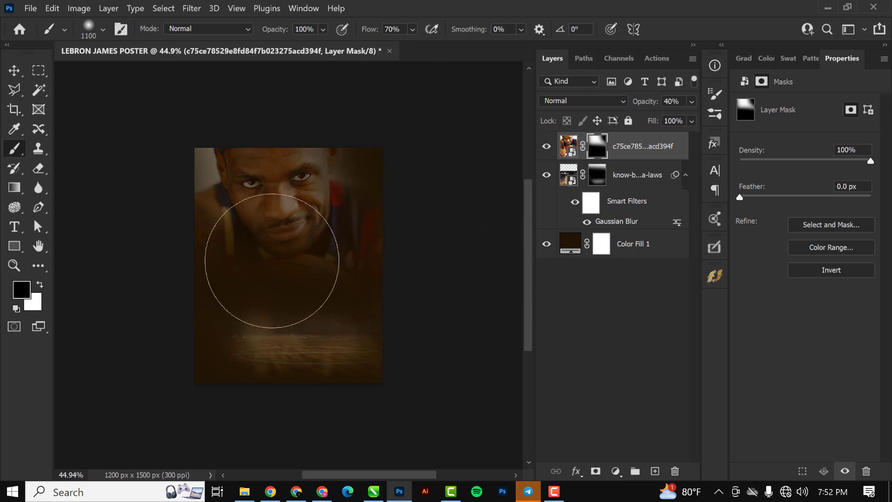
pyautogui.scroll(2, 272, 261)
# Step: Add a Color Balance adjustment layer above the portrait and clip it to the portrait layer
pyautogui.click(14, 70)
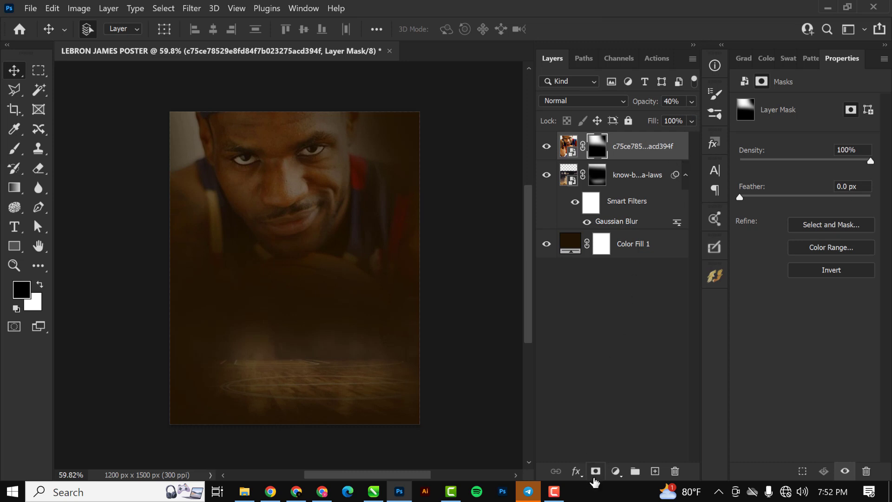
pyautogui.click(616, 471)
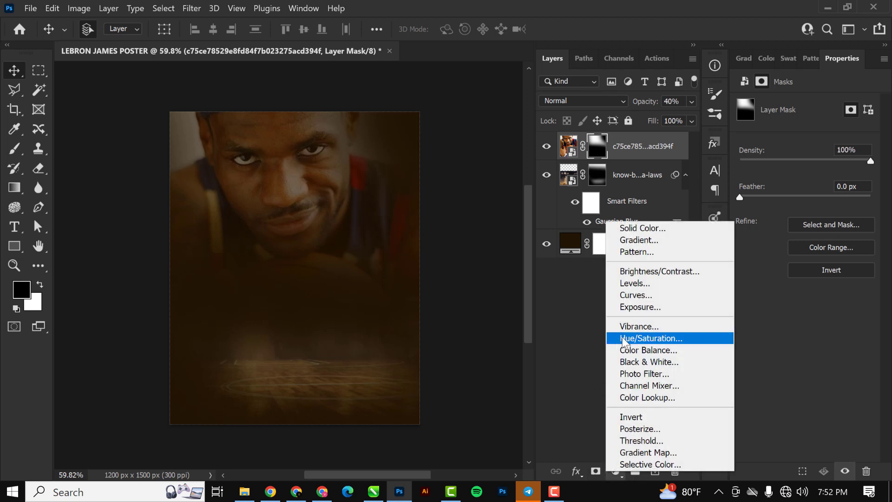
pyautogui.click(634, 351)
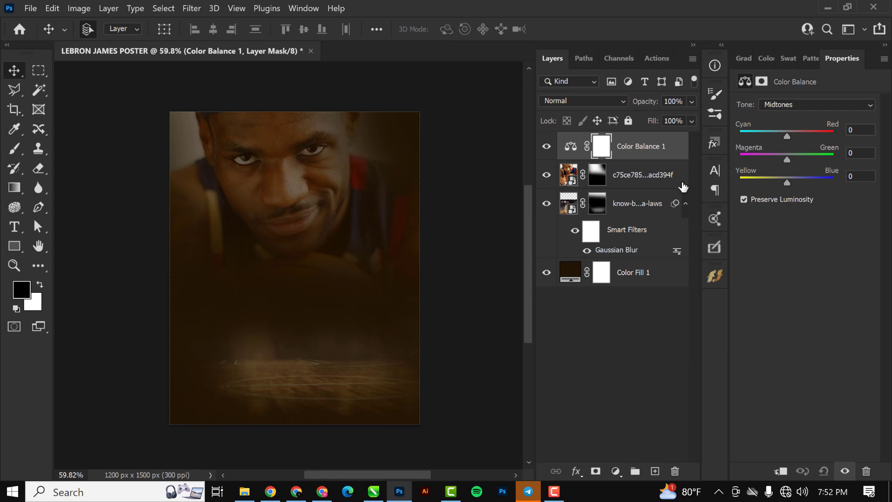
pyautogui.moveTo(650, 166); pyautogui.dragTo(655, 157)
pyautogui.keyDown('alt'); pyautogui.click(655, 157); pyautogui.keyUp('alt')
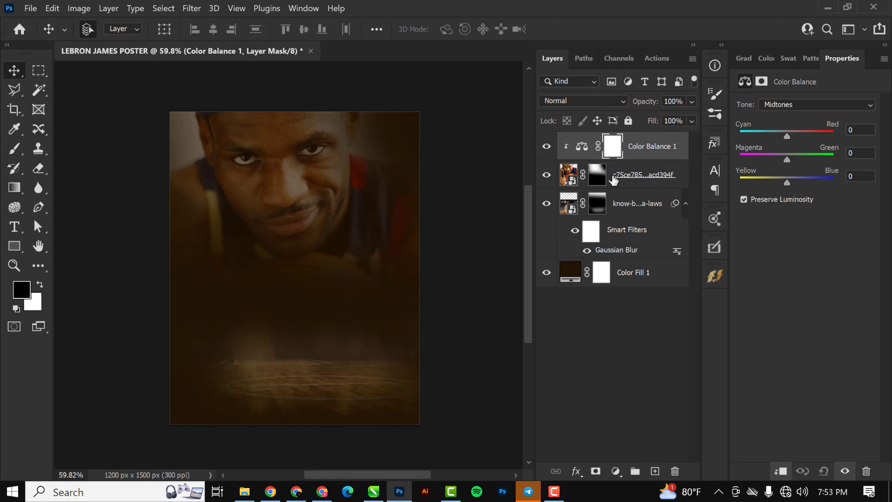
pyautogui.scroll(2, 331, 274)
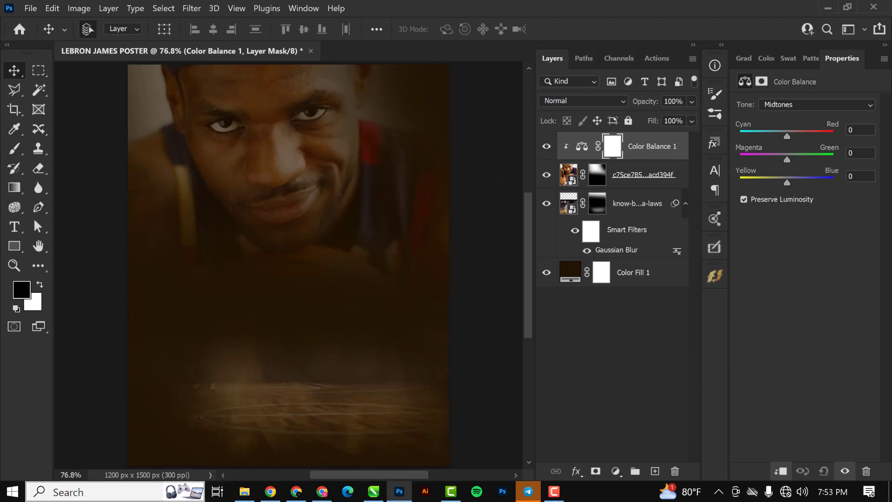
pyautogui.click(184, 493)
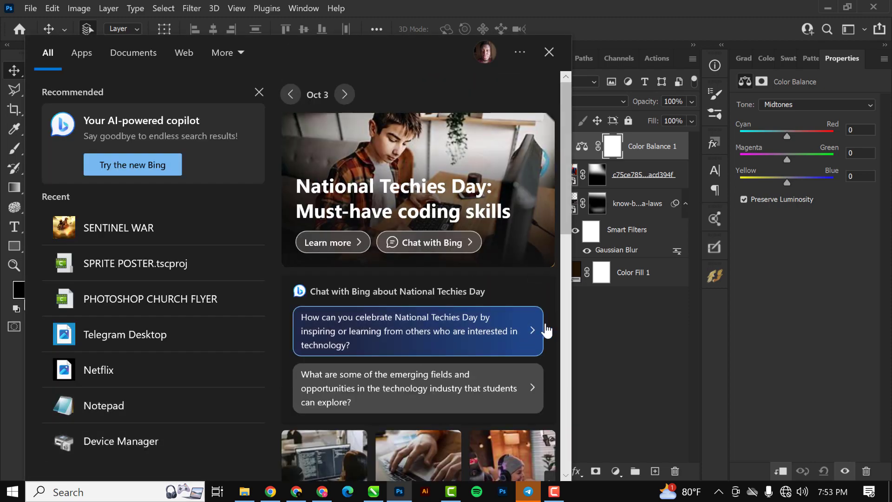
pyautogui.click(558, 144)
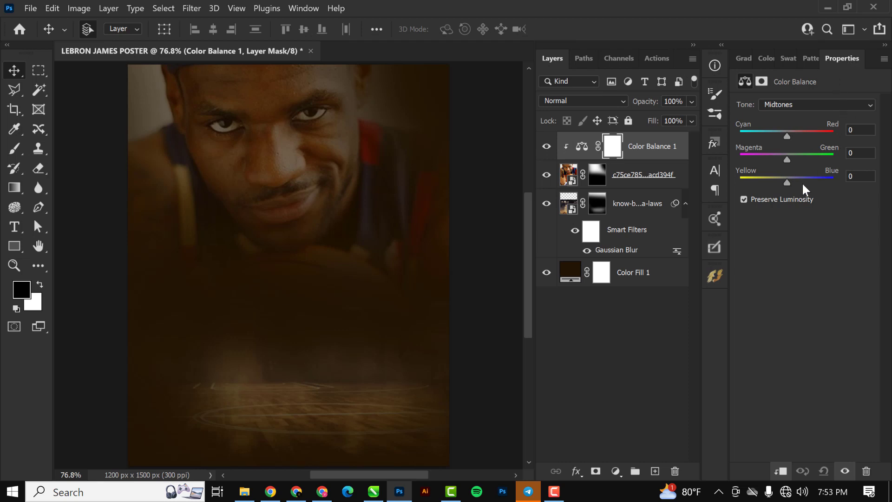
# Step: Set the Color Balance yellow–blue value to +100 for the midtones and -100 for the shadows
pyautogui.moveTo(787, 182); pyautogui.dragTo(789, 182)
pyautogui.moveTo(850, 182); pyautogui.dragTo(847, 183)
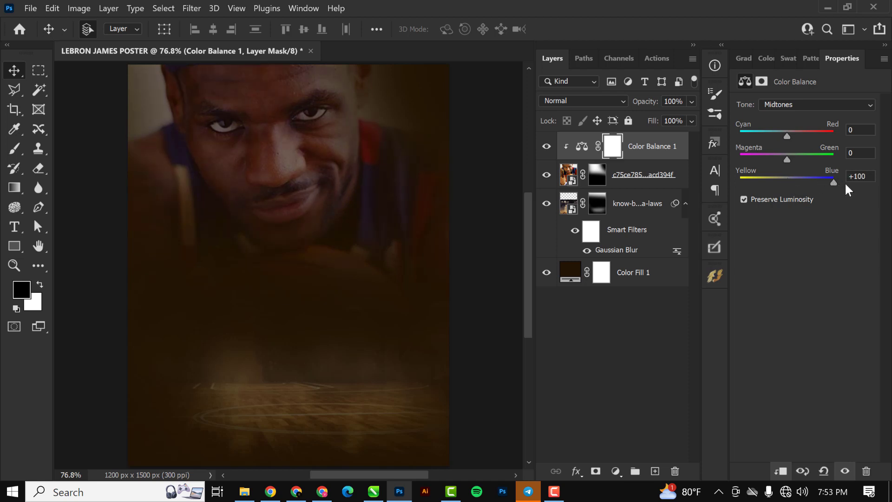
pyautogui.click(799, 106)
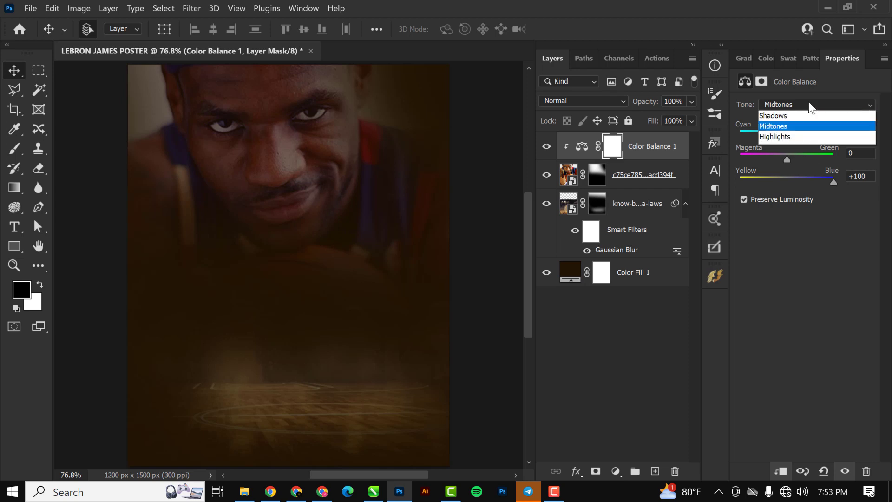
pyautogui.click(777, 115)
pyautogui.moveTo(789, 182); pyautogui.dragTo(728, 188)
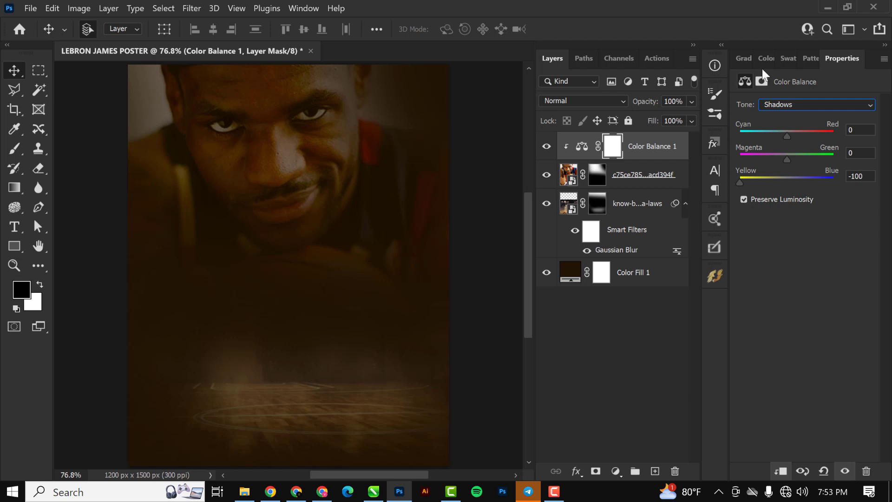
# Step: Set the Color Balance cyan–red value to -22 for the highlights and check the settings of each tone range
pyautogui.click(810, 105)
pyautogui.click(776, 136)
pyautogui.moveTo(787, 137); pyautogui.dragTo(782, 136)
pyautogui.click(861, 132)
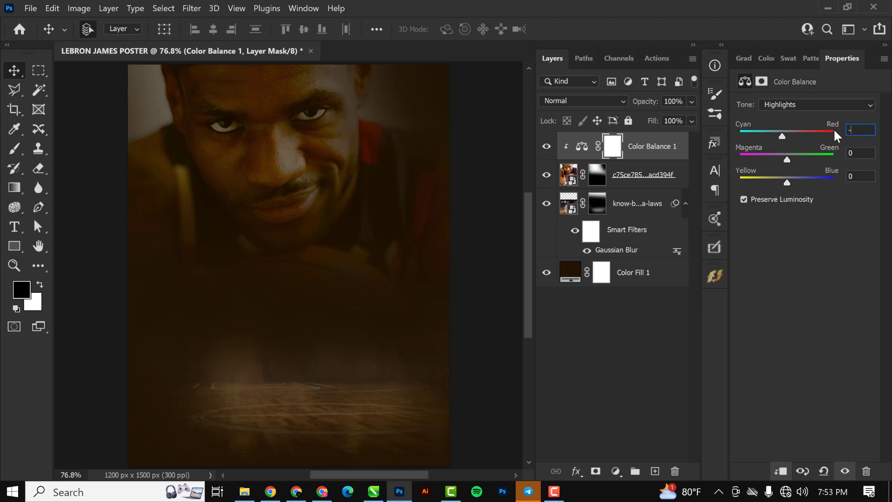
pyautogui.write('-22')
pyautogui.click(818, 106)
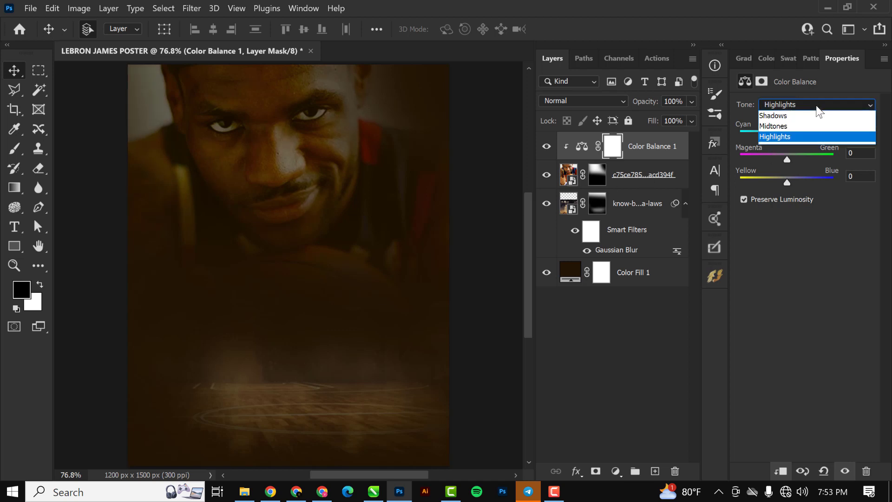
pyautogui.click(785, 116)
pyautogui.click(799, 104)
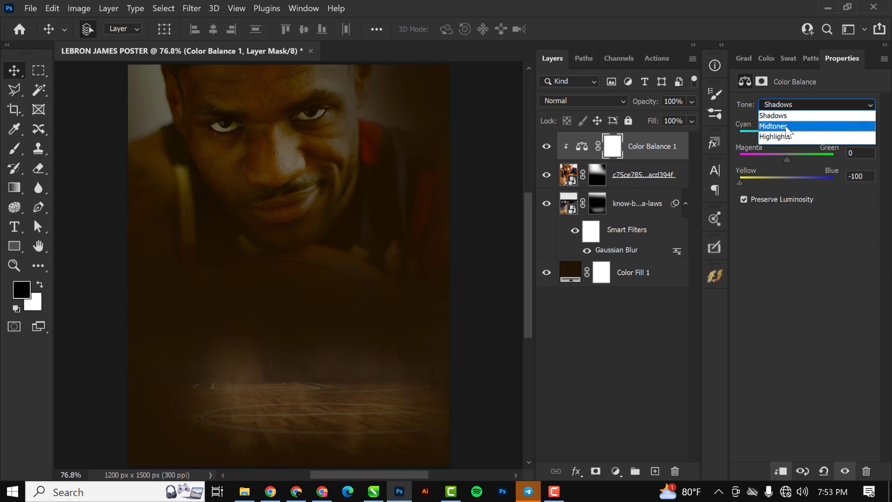
pyautogui.click(786, 126)
pyautogui.click(801, 104)
pyautogui.click(799, 136)
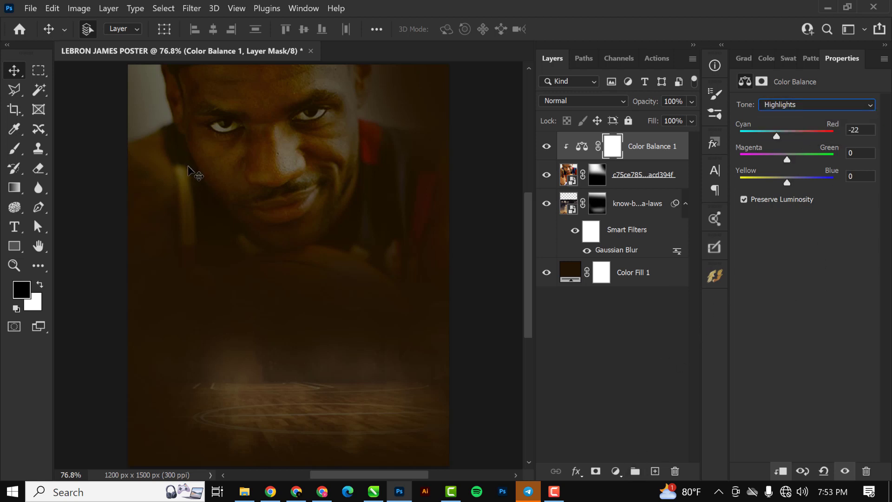
# Step: Add a Hue/Saturation adjustment clipped directly above the portrait layer and lower its saturation to -49
pyautogui.click(111, 144)
pyautogui.click(224, 128)
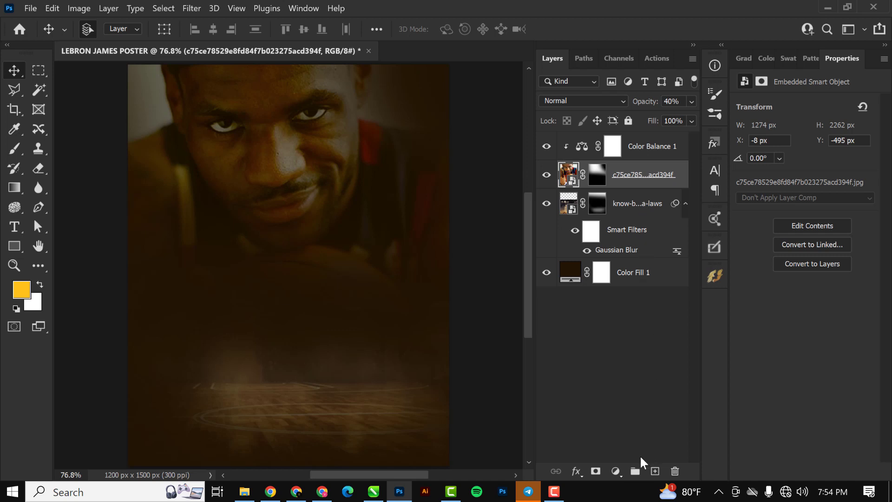
pyautogui.click(616, 471)
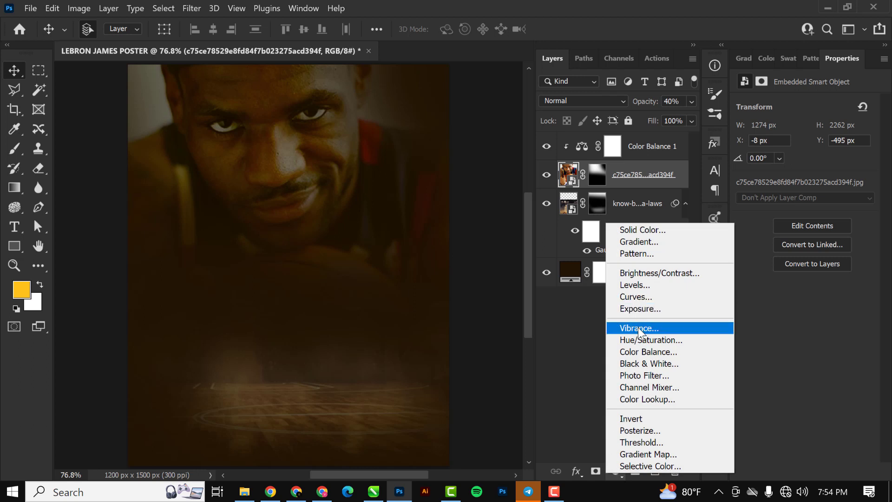
pyautogui.click(638, 340)
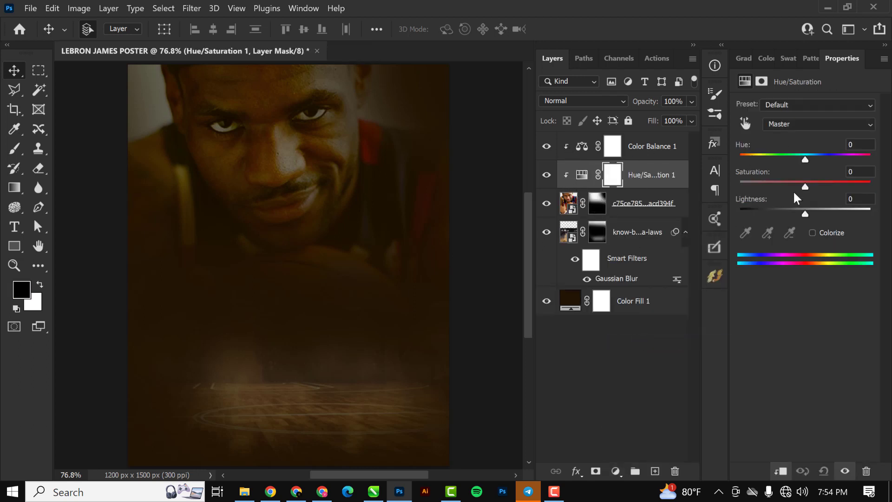
pyautogui.moveTo(803, 187); pyautogui.dragTo(774, 189)
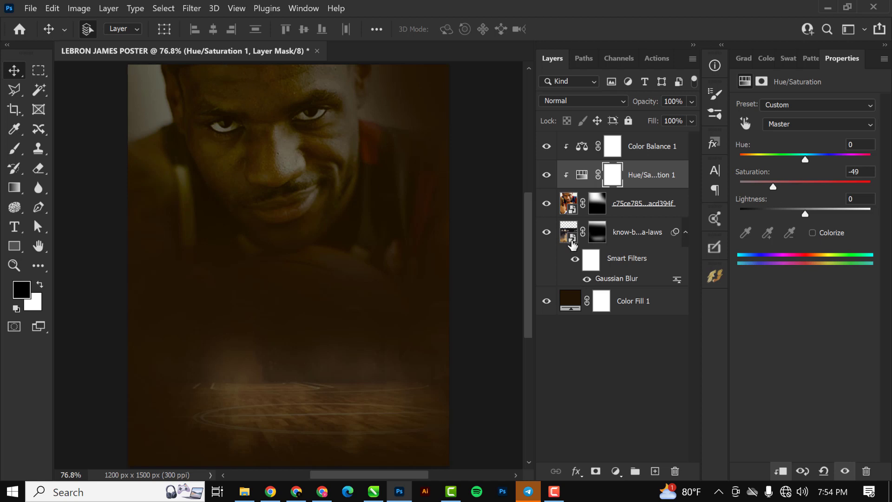
# Step: Select the portrait smart object layer and open the Camera Raw Filter for it
pyautogui.click(569, 206)
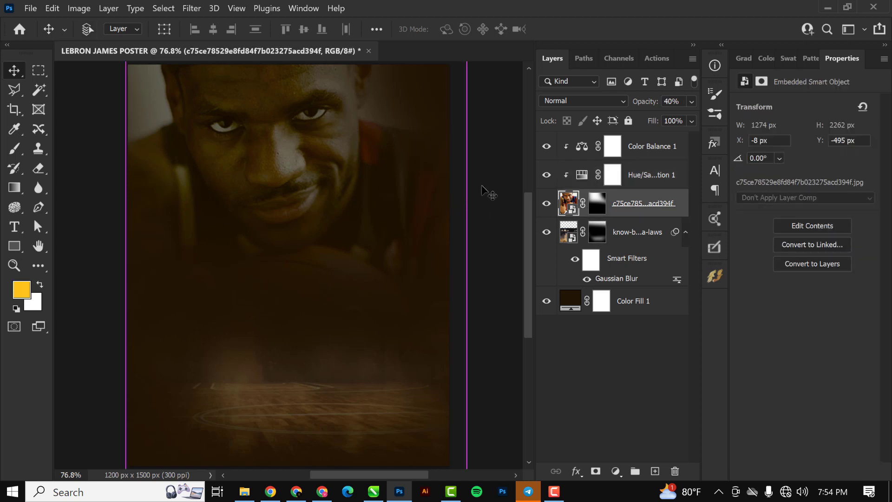
pyautogui.click(502, 165)
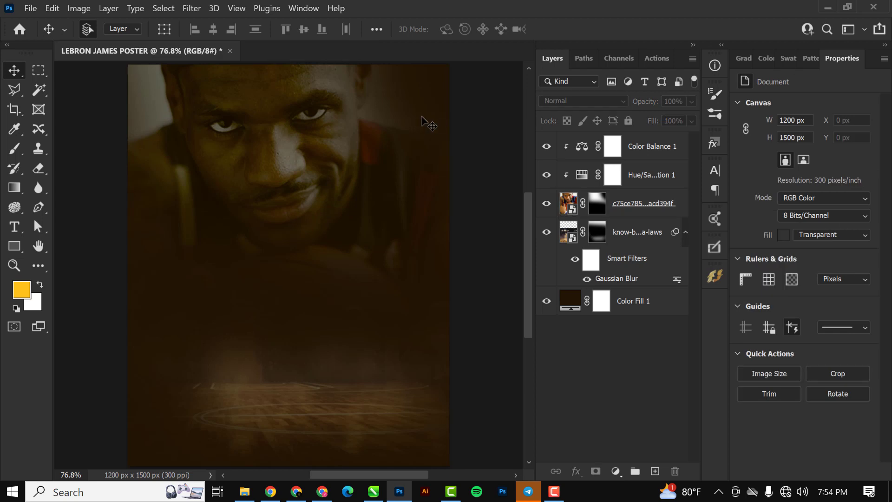
pyautogui.click(646, 155)
pyautogui.click(569, 205)
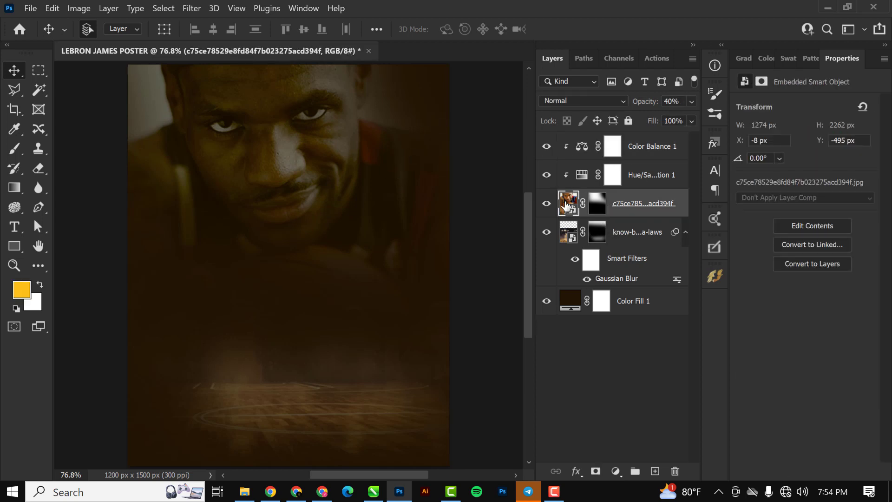
pyautogui.scroll(-4, 279, 223)
pyautogui.scroll(8, 253, 162)
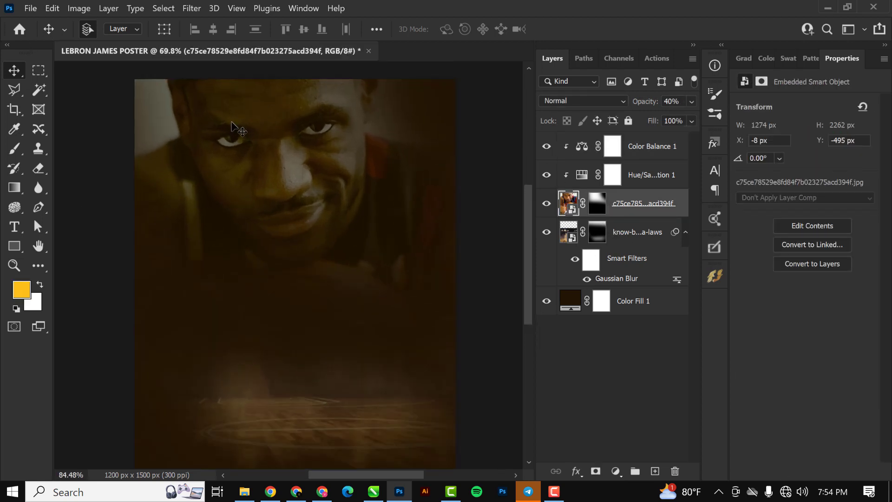
pyautogui.scroll(-4, 245, 152)
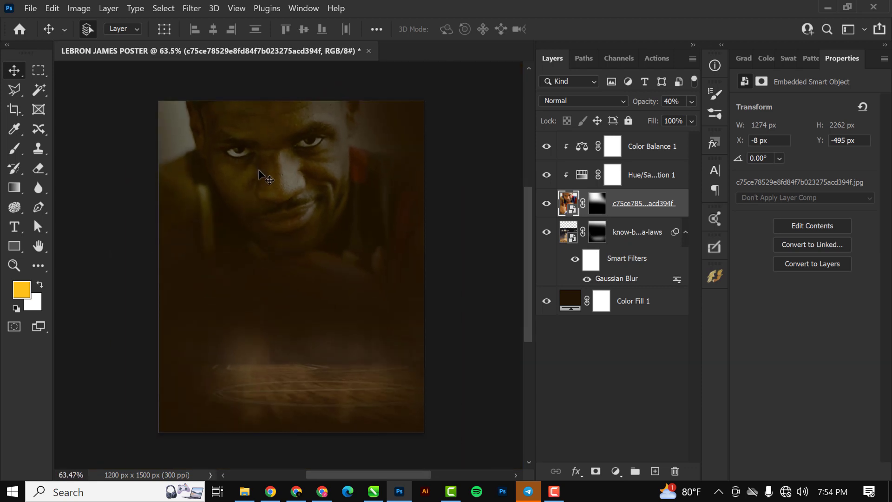
pyautogui.click(191, 8)
pyautogui.click(224, 97)
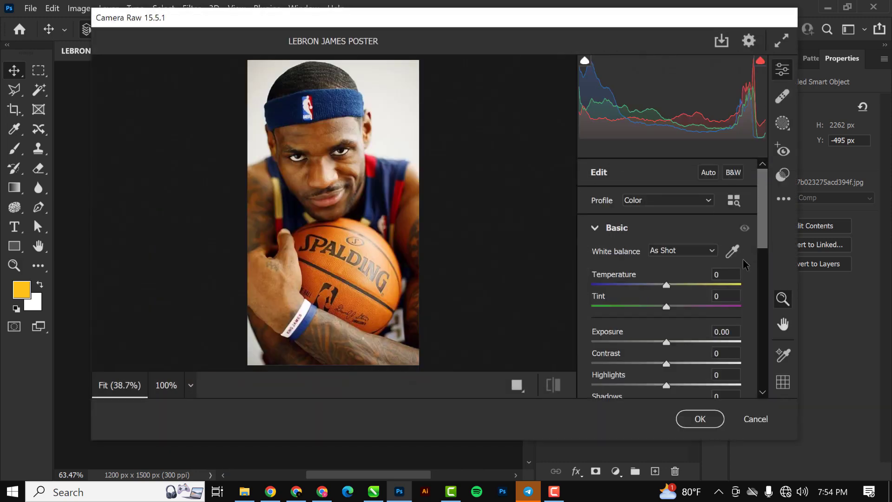
# Step: Set the portrait's Texture to +65 and Dehaze to +16 in Camera Raw and apply the filter
pyautogui.scroll(-10, 675, 319)
pyautogui.scroll(10, 640, 251)
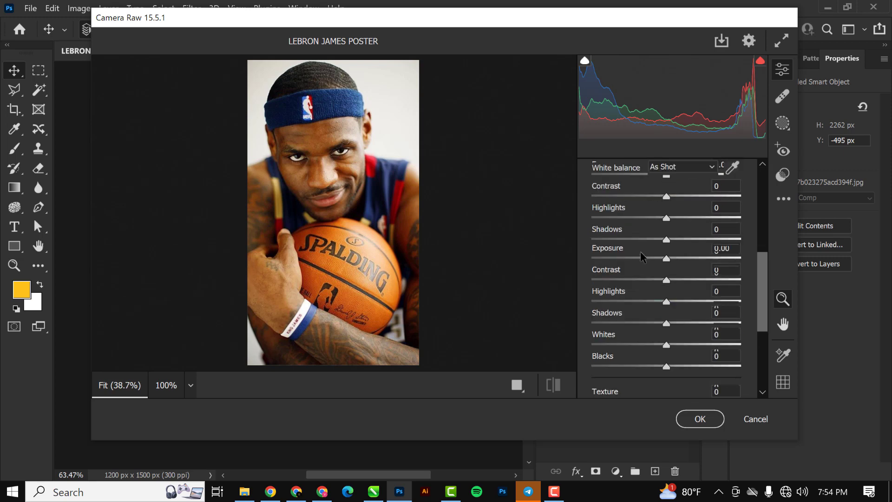
pyautogui.scroll(-2, 641, 252)
pyautogui.scroll(2, 640, 251)
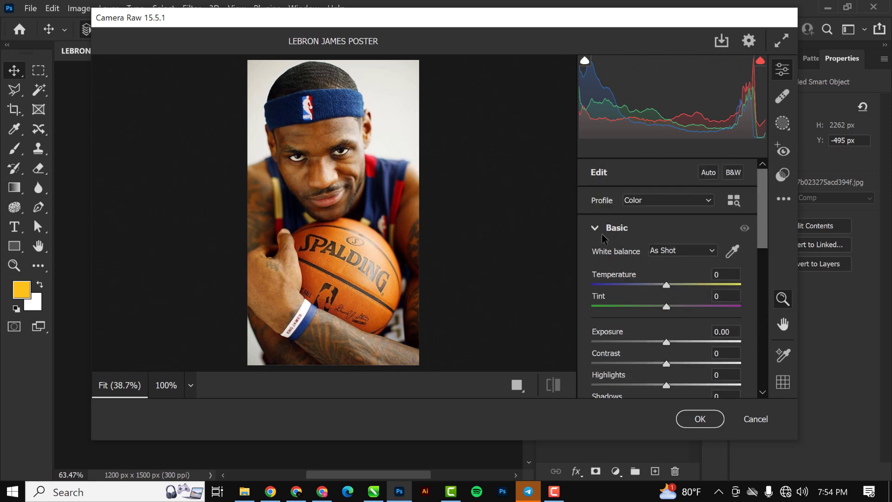
pyautogui.scroll(-5, 601, 234)
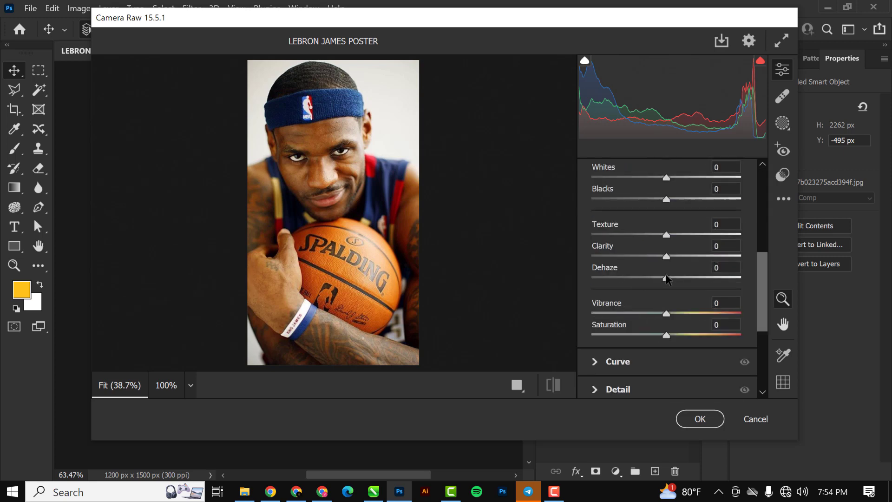
pyautogui.moveTo(667, 238); pyautogui.dragTo(714, 235)
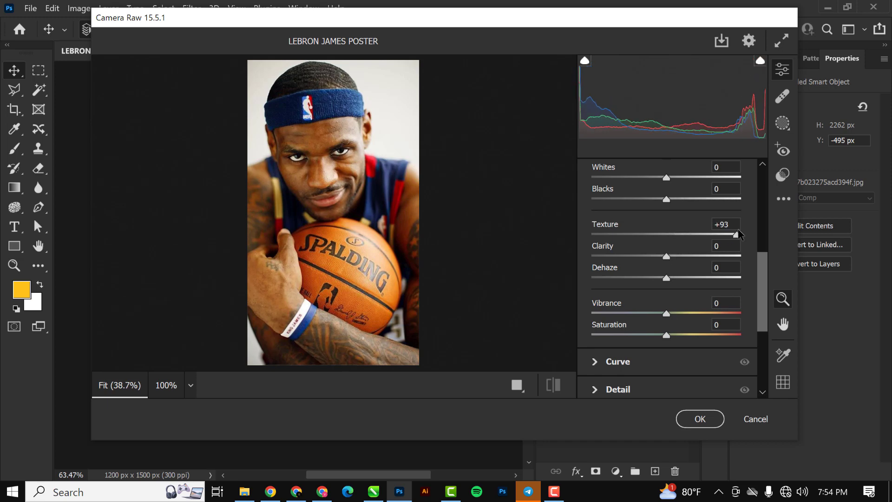
pyautogui.moveTo(666, 278); pyautogui.dragTo(681, 278)
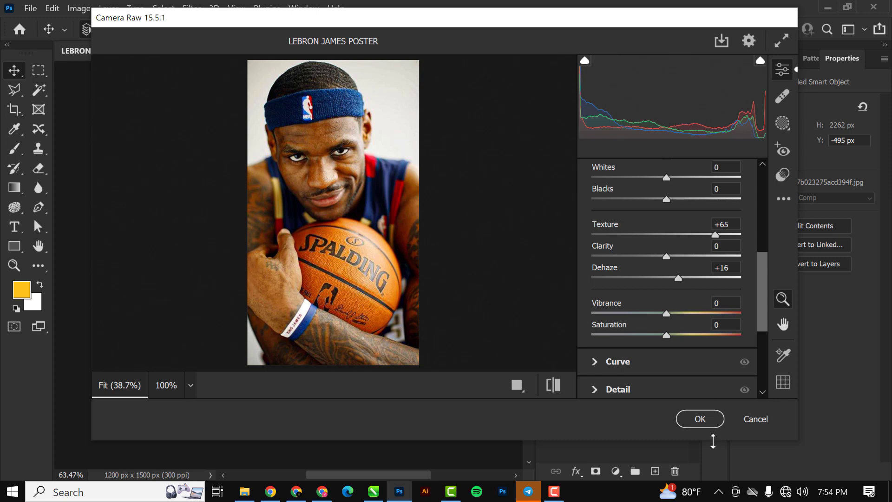
pyautogui.click(699, 419)
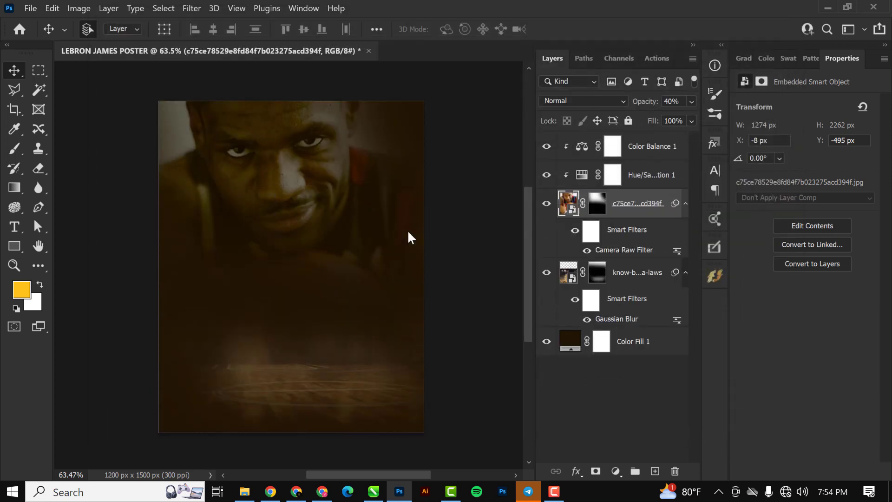
pyautogui.scroll(-1, 409, 236)
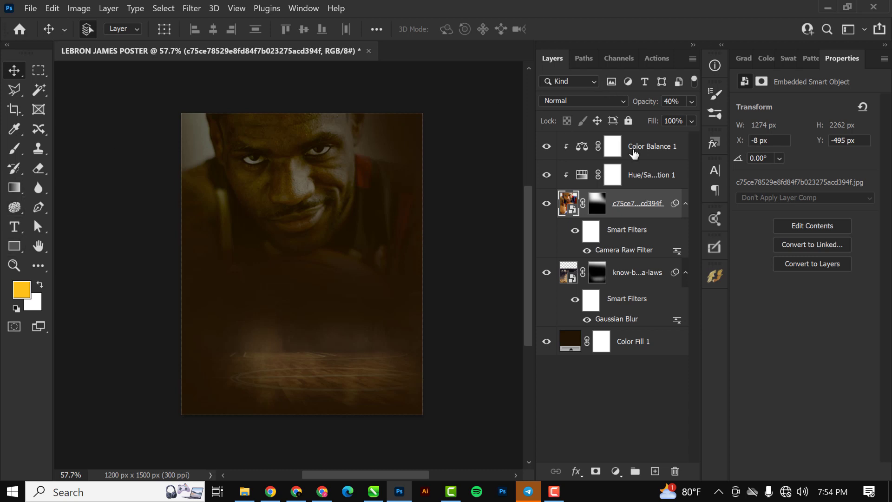
# Step: Draw a black rectangle shape without stroke, about 993 by 1106 px, over the middle of the poster above the Color Balance layer
pyautogui.click(647, 157)
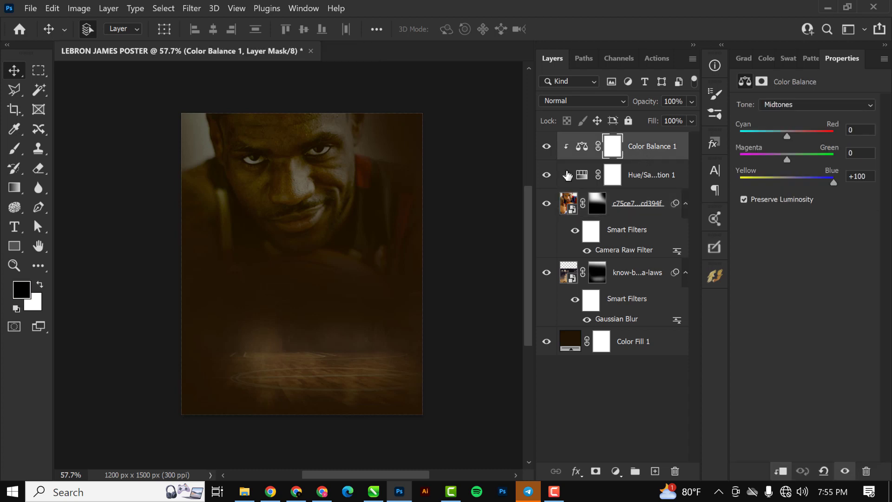
pyautogui.click(14, 246)
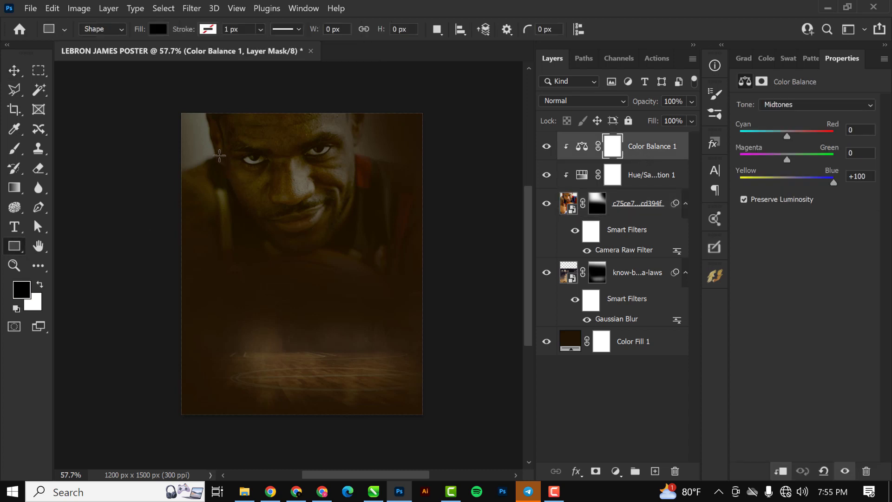
pyautogui.moveTo(202, 152); pyautogui.dragTo(403, 373)
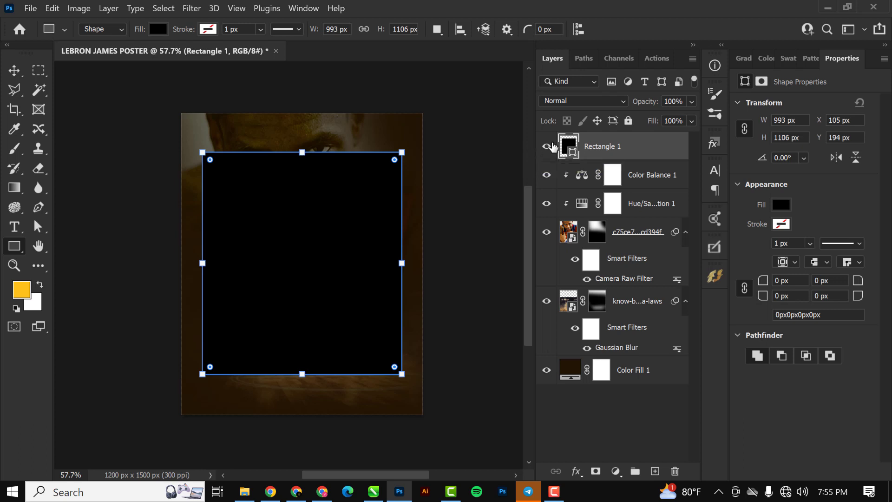
# Step: Change the rectangle's fill colour to brown #683f06
pyautogui.doubleClick(571, 157)
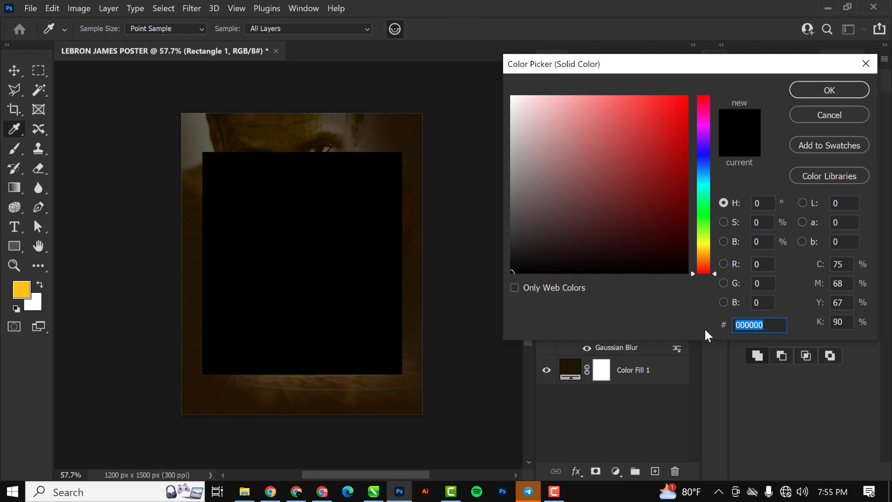
pyautogui.write('683')
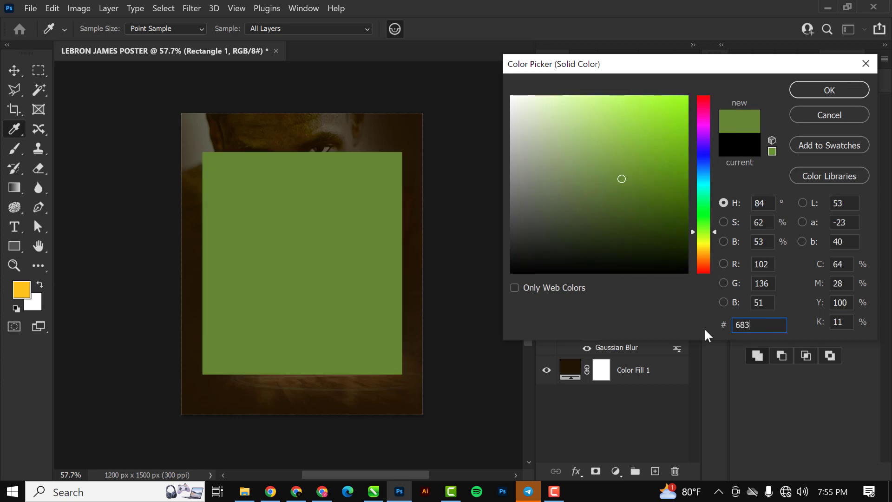
pyautogui.write('f')
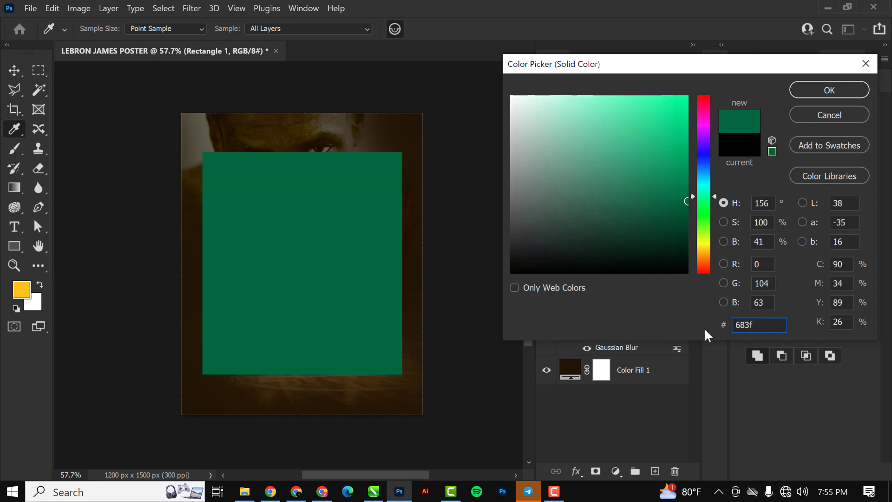
pyautogui.write('06')
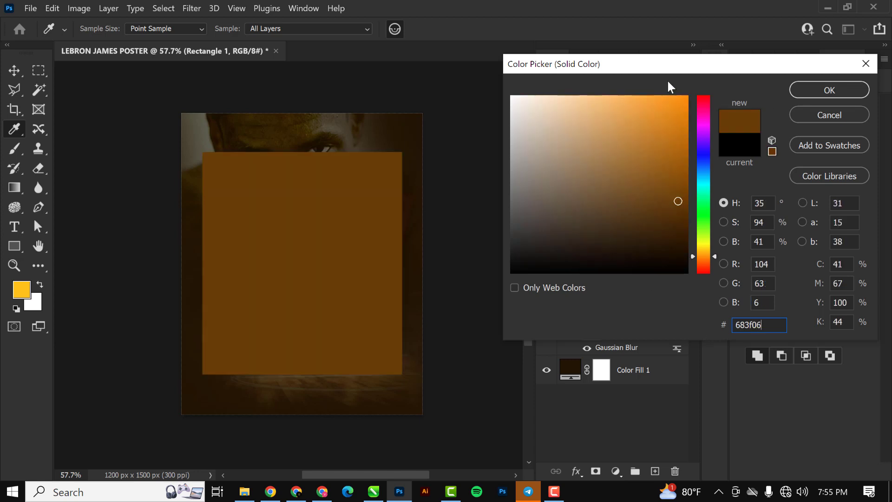
pyautogui.click(809, 90)
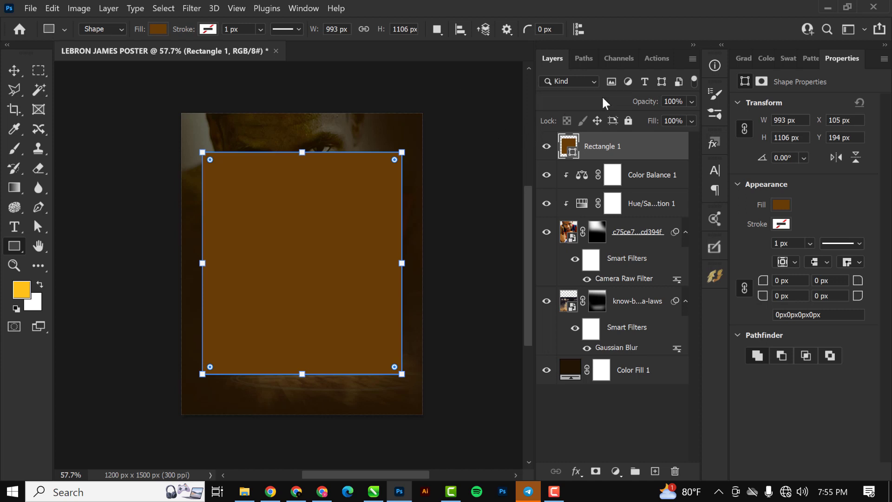
# Step: Set the rectangle layer's blend mode to Linear Dodge (Add)
pyautogui.click(601, 97)
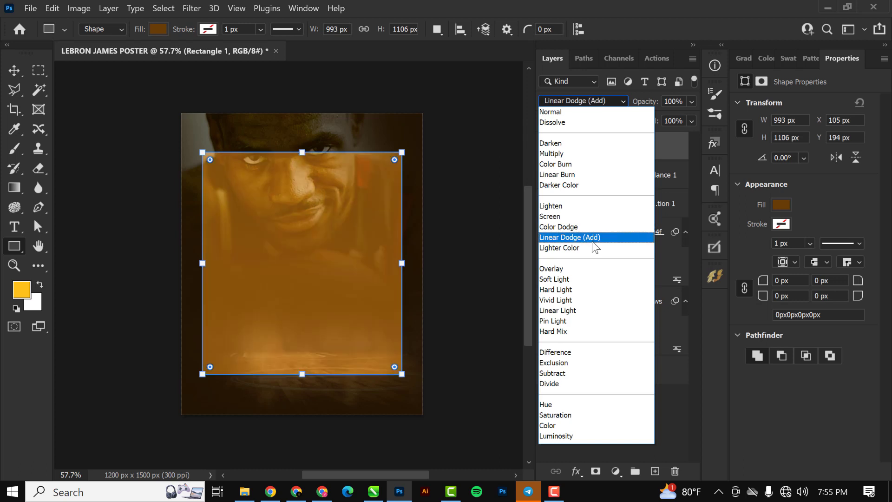
pyautogui.click(593, 241)
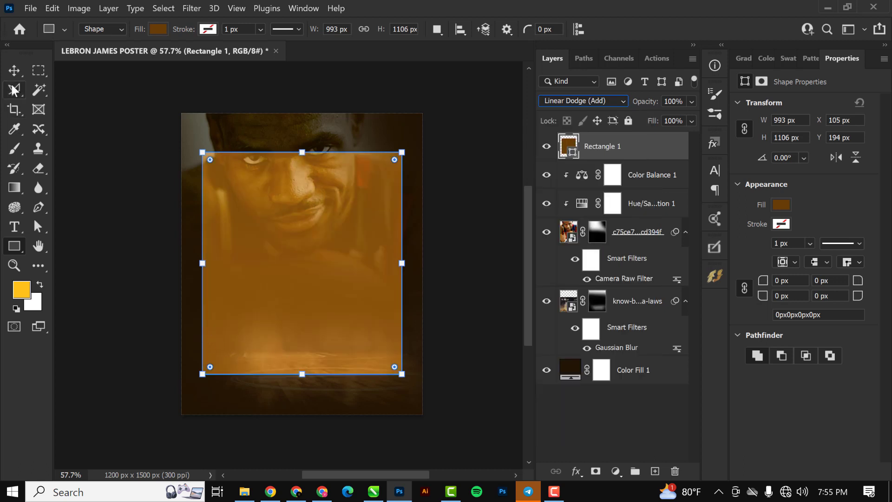
pyautogui.click(14, 70)
pyautogui.scroll(3, 222, 294)
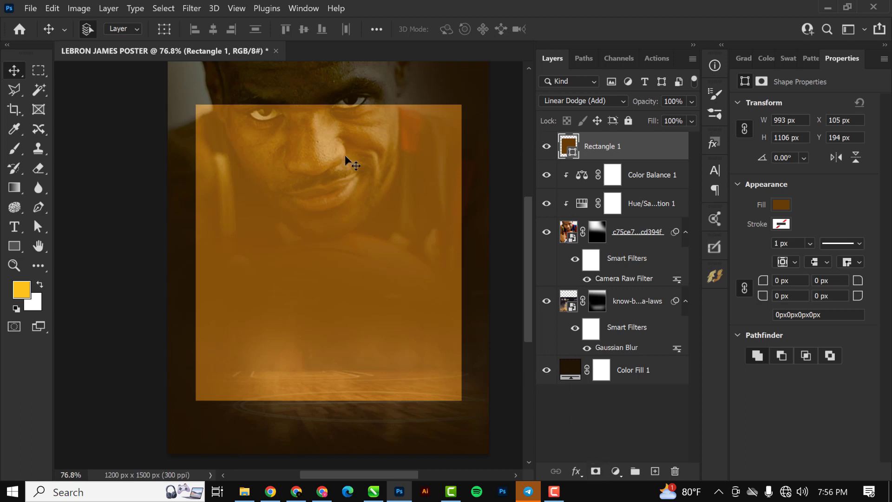
# Step: Add a layer mask to the rectangle and fade out its lower part with a reversed black-to-transparent linear gradient
pyautogui.click(595, 470)
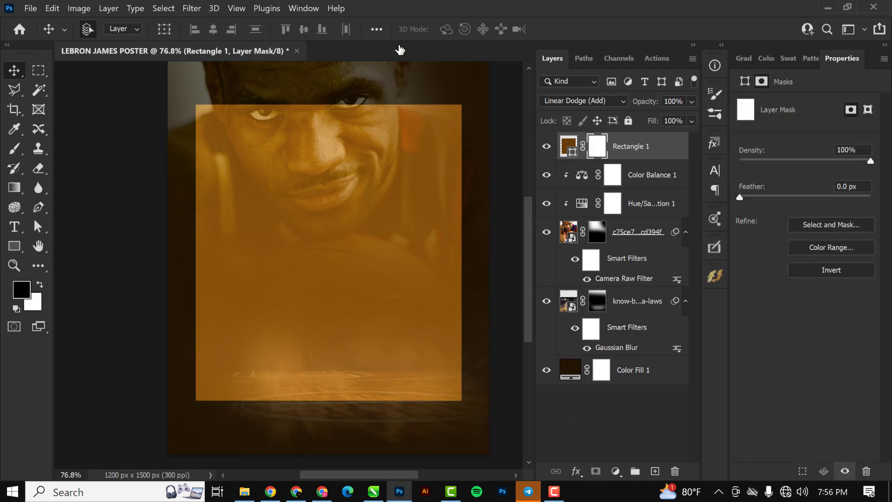
pyautogui.scroll(-2, 369, 224)
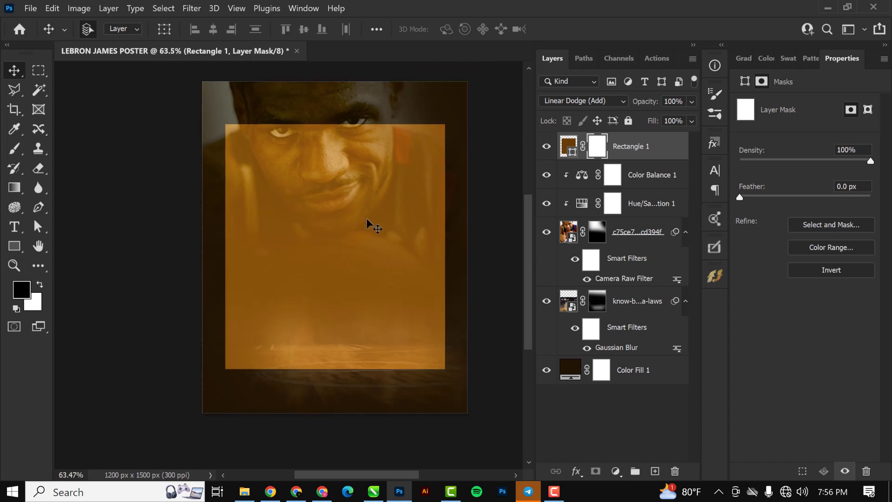
pyautogui.press('g')
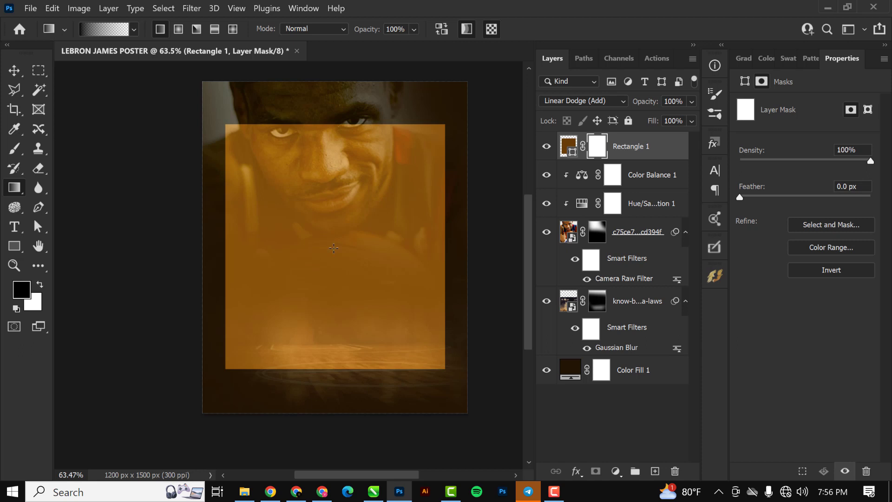
pyautogui.moveTo(333, 282); pyautogui.dragTo(333, 368)
pyautogui.hotkey('ctrl', 'z')
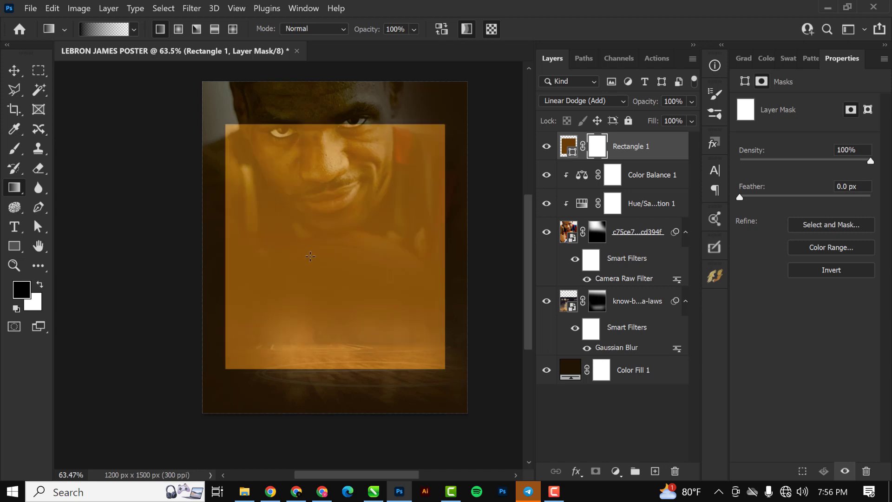
pyautogui.click(445, 29)
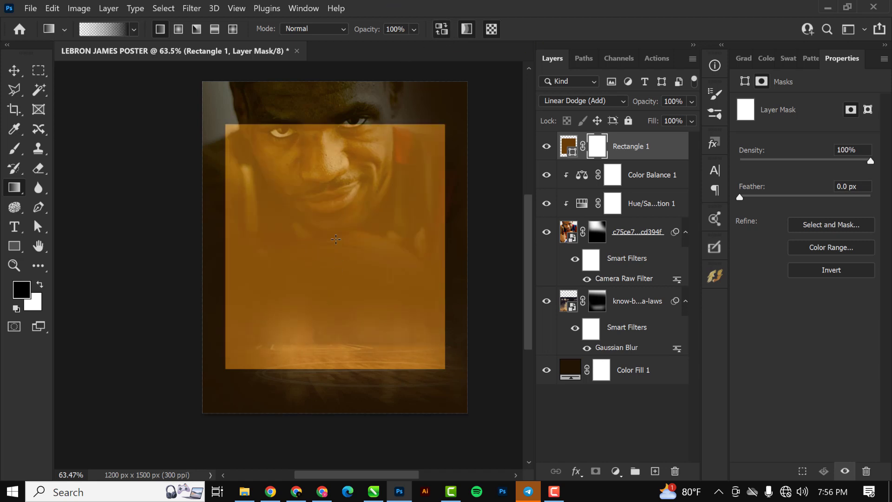
pyautogui.moveTo(330, 230); pyautogui.dragTo(334, 301)
pyautogui.moveTo(338, 368); pyautogui.dragTo(338, 372)
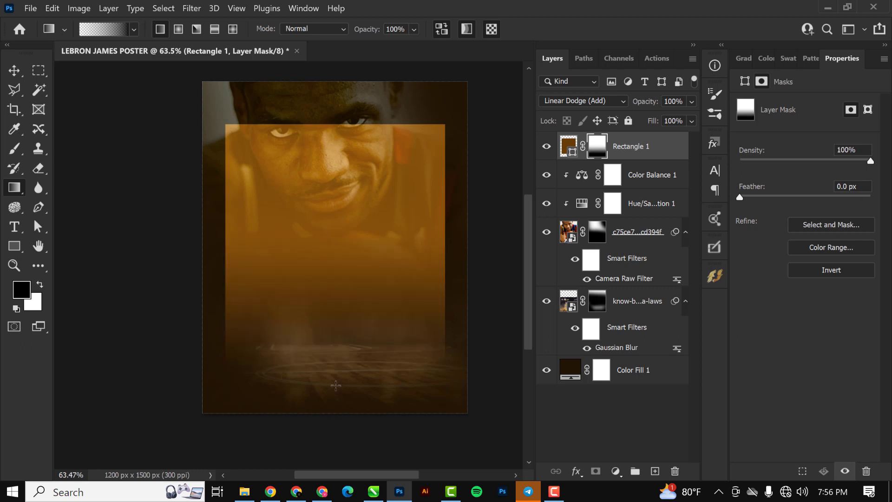
pyautogui.scroll(2, 335, 385)
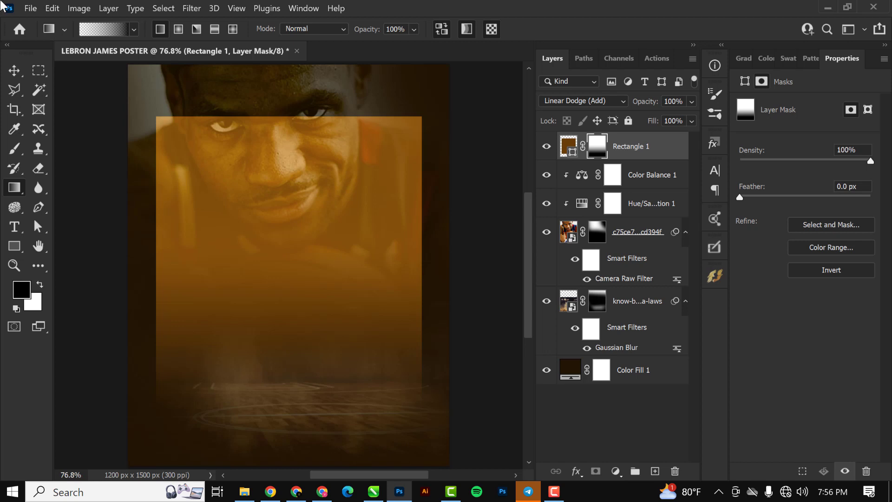
# Step: Convert the brown rectangle layer to a smart object and apply a Gaussian Blur with a 3.4-pixel radius
pyautogui.click(12, 76)
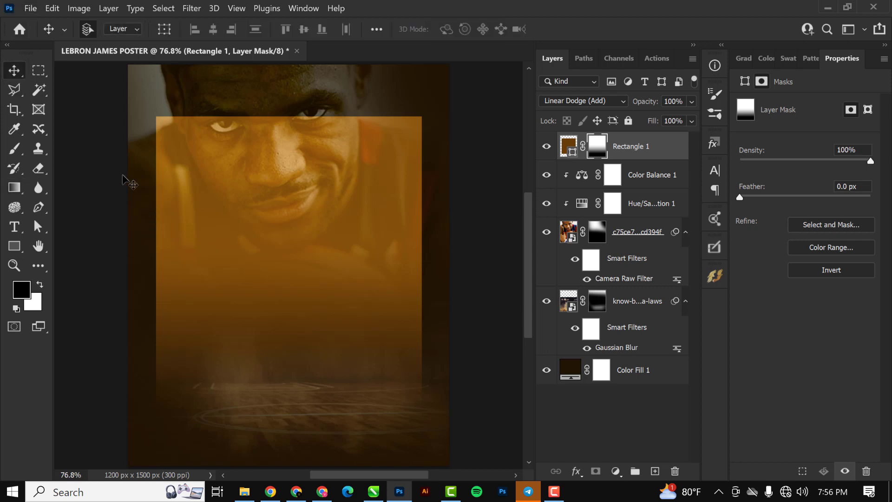
pyautogui.click(569, 150)
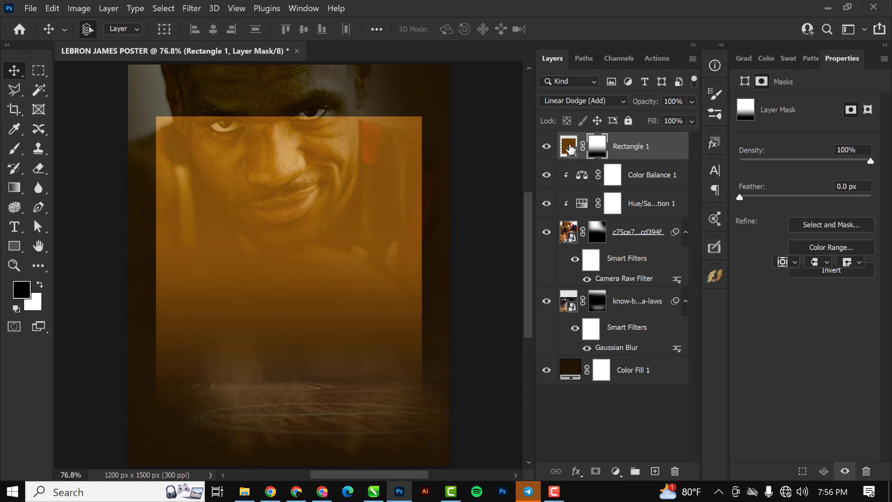
pyautogui.click(191, 9)
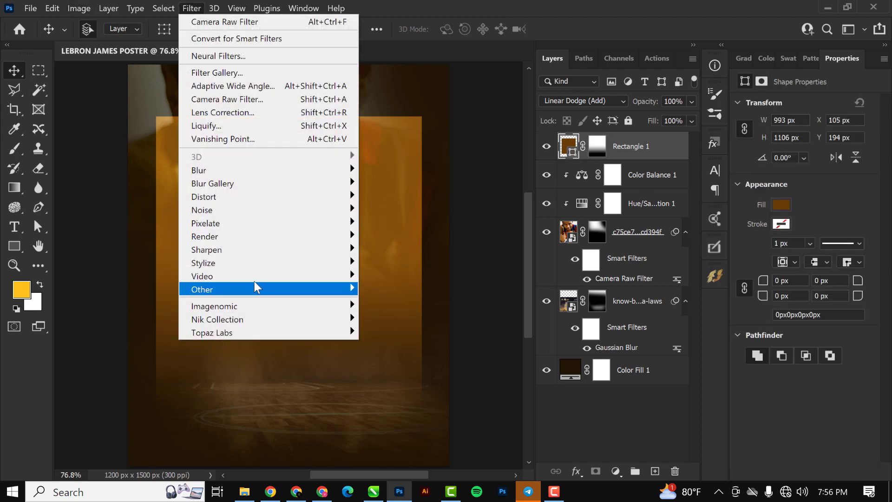
pyautogui.moveTo(219, 171)
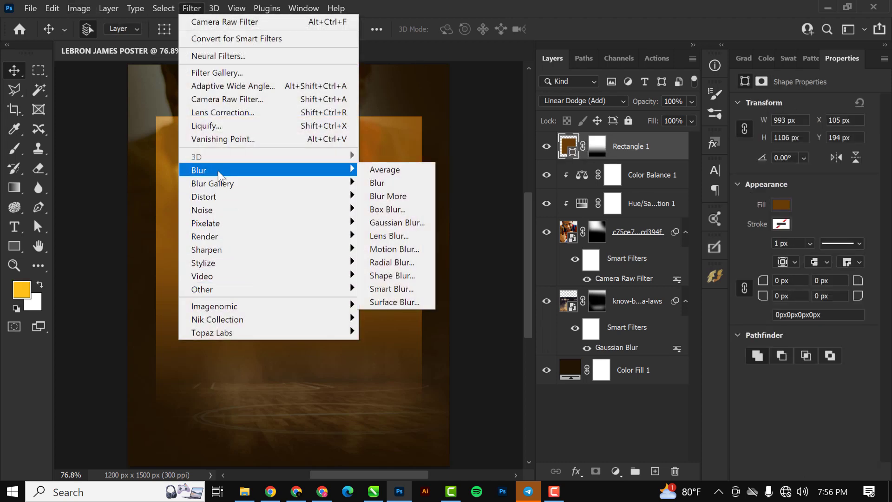
pyautogui.click(395, 223)
pyautogui.press('Return')
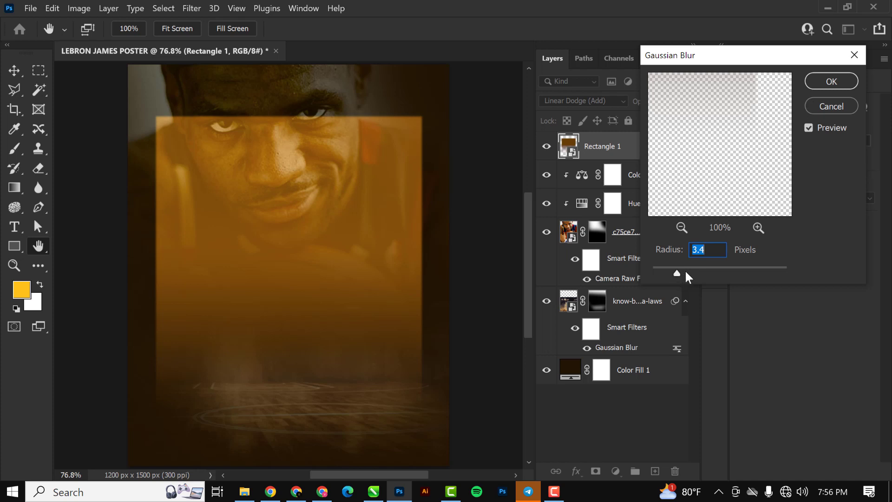
pyautogui.click(832, 82)
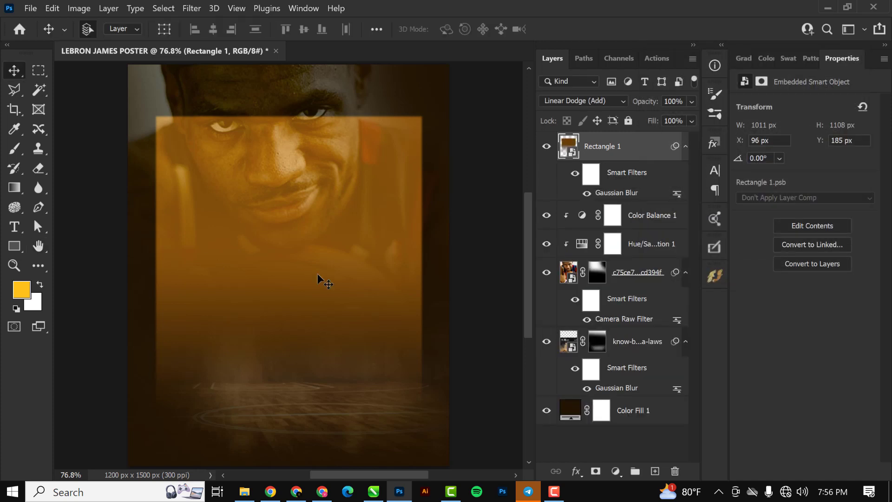
pyautogui.scroll(-2, 317, 273)
pyautogui.scroll(2, 317, 274)
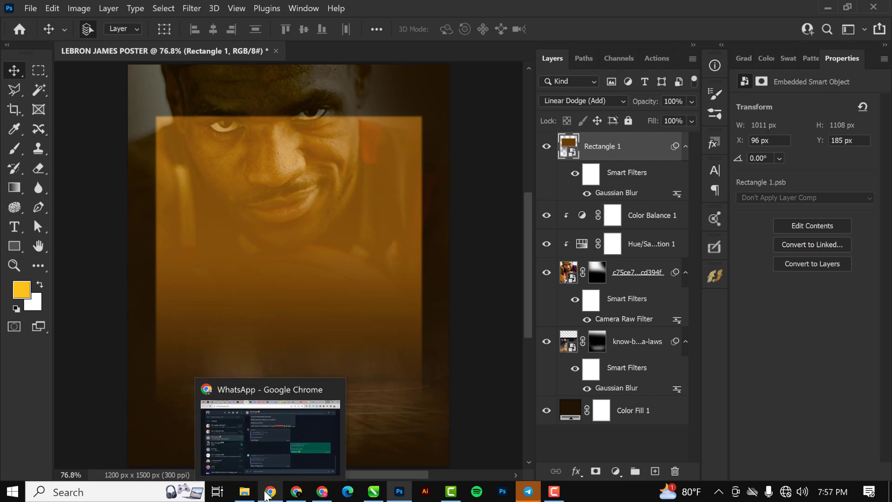
# Step: Place the skysports-lebron-james cutout from the project folder and scale it to about 882 by 891 px over the rectangle
pyautogui.click(244, 492)
pyautogui.moveTo(688, 108); pyautogui.dragTo(280, 265)
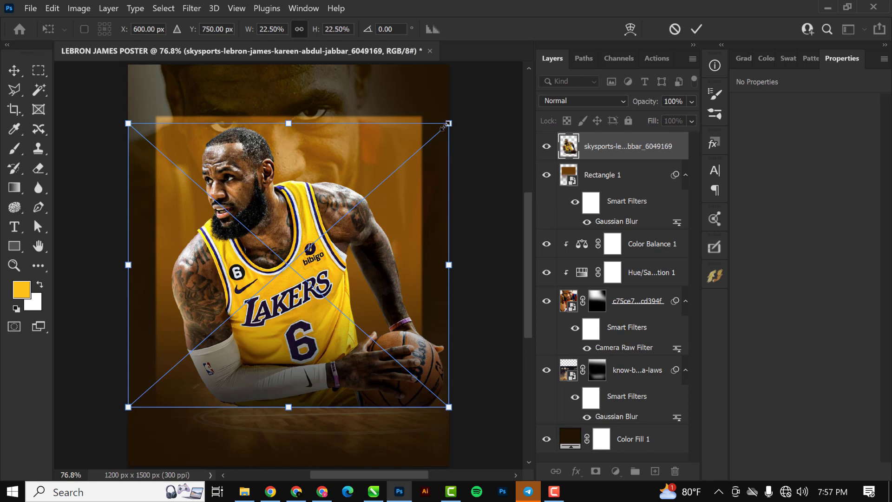
pyautogui.moveTo(443, 124); pyautogui.dragTo(403, 135)
pyautogui.moveTo(320, 305); pyautogui.dragTo(313, 305)
pyautogui.press('Return')
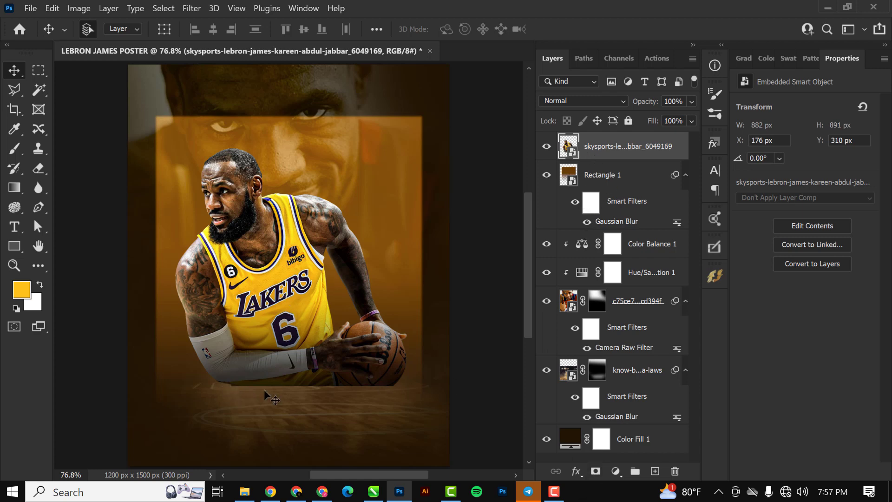
# Step: Add a layer mask to the skysports cutout and fade its bottom edge with a smaller soft black brush
pyautogui.click(595, 471)
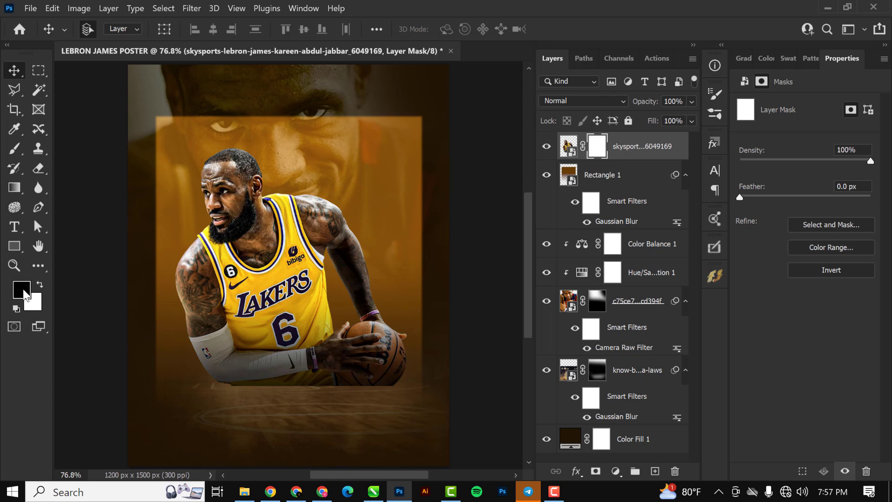
pyautogui.press('b')
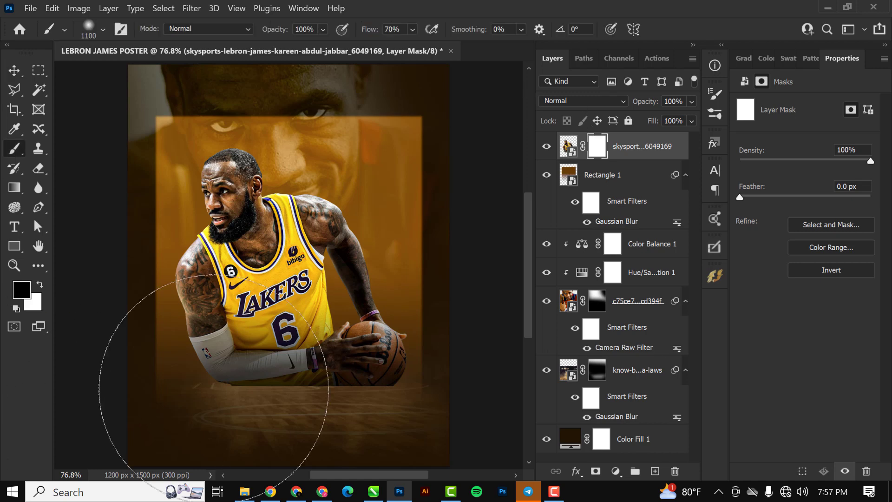
pyautogui.press('[')
pyautogui.press('[')
pyautogui.press('[')
pyautogui.press('[')
pyautogui.press('[')
pyautogui.press('[')
pyautogui.press('[')
pyautogui.press('[')
pyautogui.press('[')
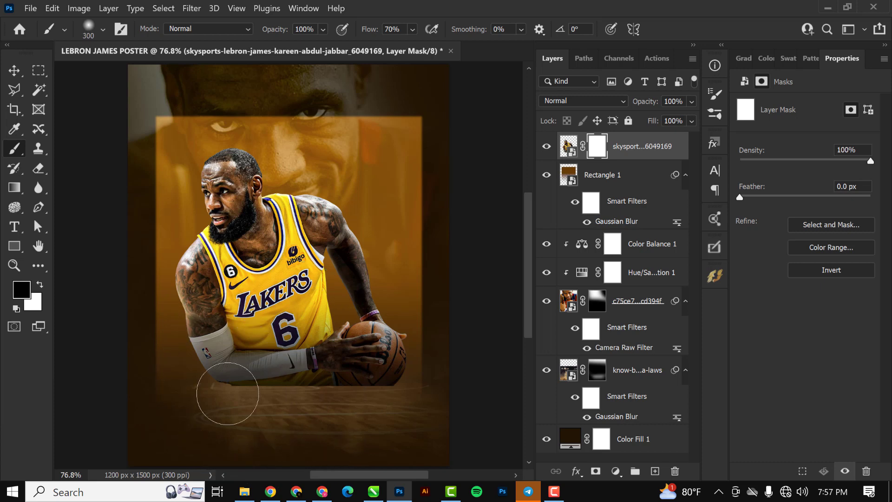
pyautogui.moveTo(218, 389)
pyautogui.mouseDown()
pyautogui.moveTo(289, 392)
pyautogui.moveTo(212, 402)
pyautogui.moveTo(383, 407)
pyautogui.moveTo(310, 415)
pyautogui.moveTo(423, 415)
pyautogui.moveTo(407, 402)
pyautogui.moveTo(342, 404)
pyautogui.moveTo(432, 389)
pyautogui.moveTo(297, 405)
pyautogui.moveTo(309, 403)
pyautogui.moveTo(243, 401)
pyautogui.moveTo(224, 379)
pyautogui.moveTo(203, 398)
pyautogui.moveTo(235, 436)
pyautogui.moveTo(362, 399)
pyautogui.moveTo(274, 393)
pyautogui.moveTo(361, 427)
pyautogui.moveTo(393, 425)
pyautogui.moveTo(422, 381)
pyautogui.mouseUp()
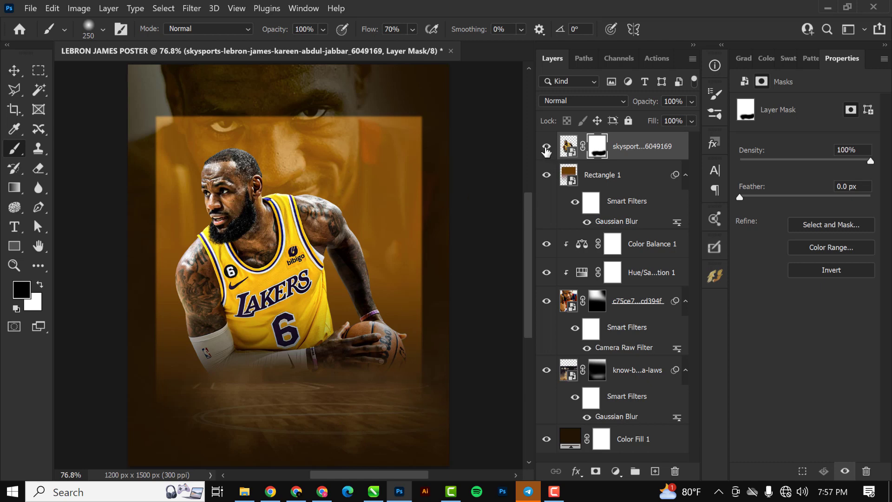
# Step: Scale the masked skysports cutout down to about 89.64% around its centre
pyautogui.hotkey('ctrl', 't')
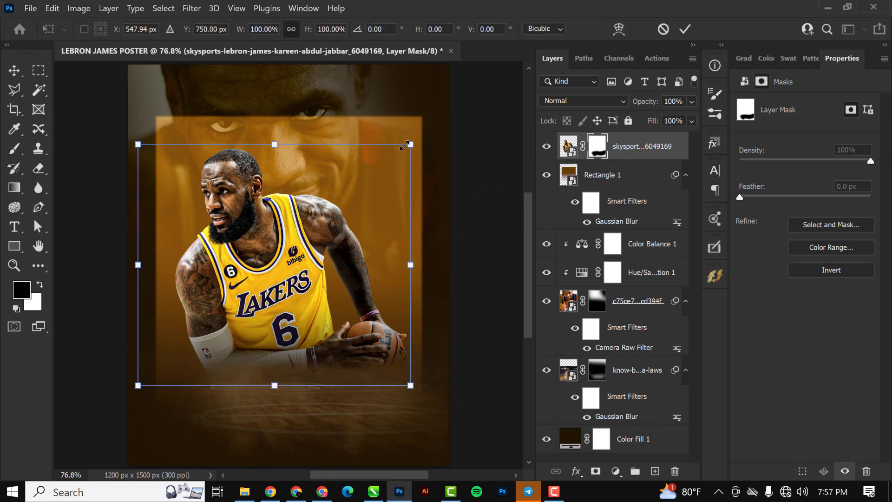
pyautogui.moveTo(413, 142); pyautogui.dragTo(385, 148)
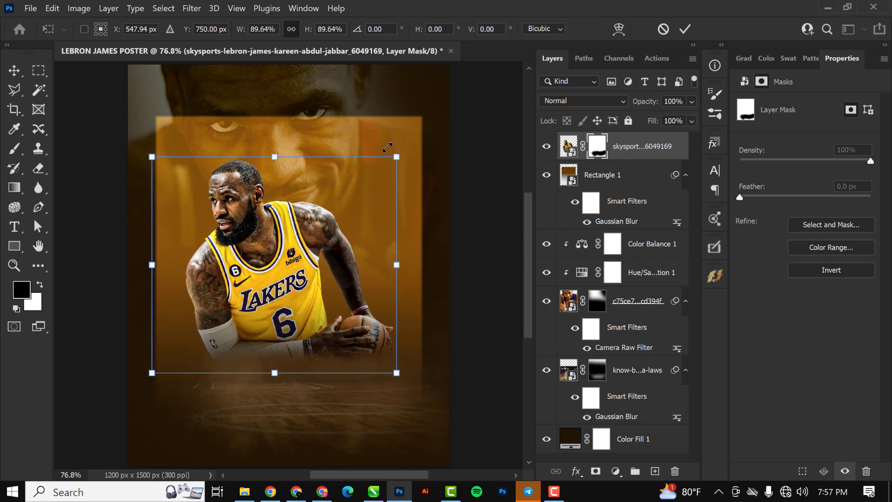
pyautogui.press('Return')
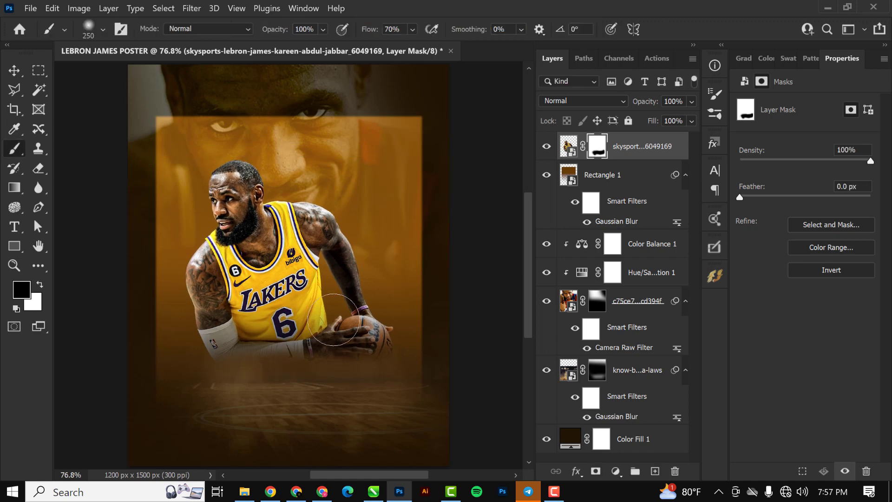
pyautogui.click(14, 70)
# Step: Place the LeBron_James (cropped2) cutout holding a ball from the project folder into the poster
pyautogui.click(247, 493)
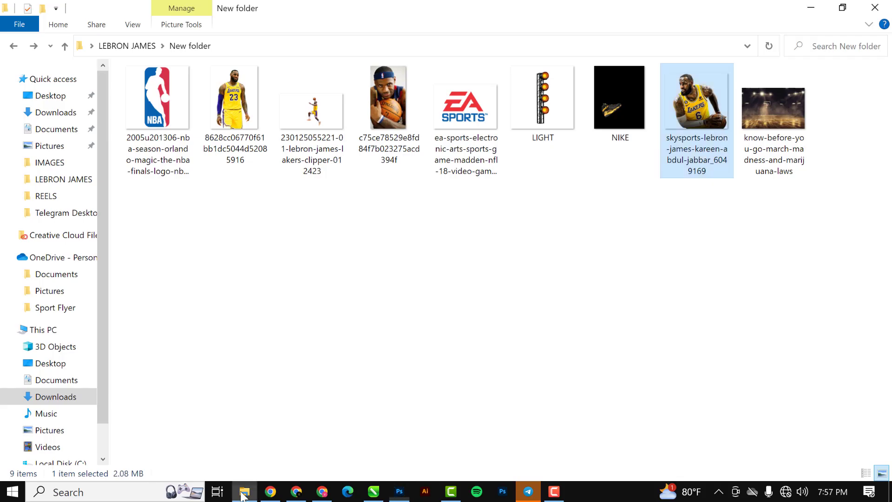
pyautogui.click(229, 95)
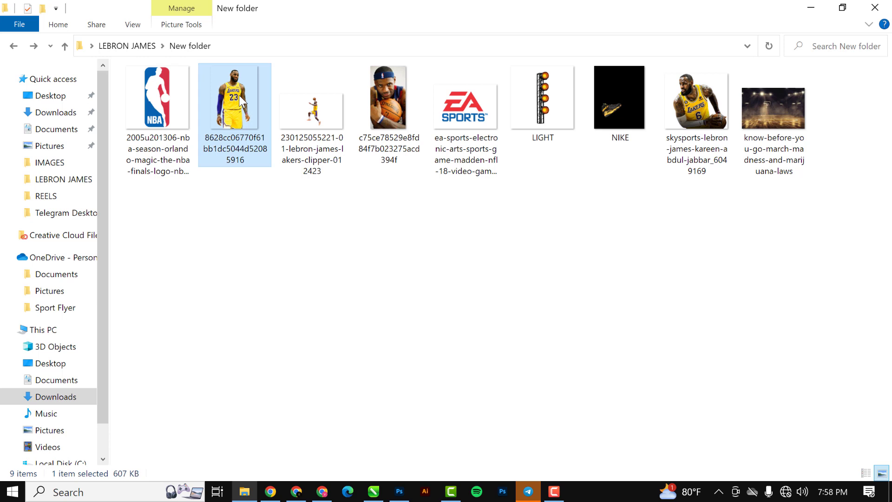
pyautogui.click(560, 493)
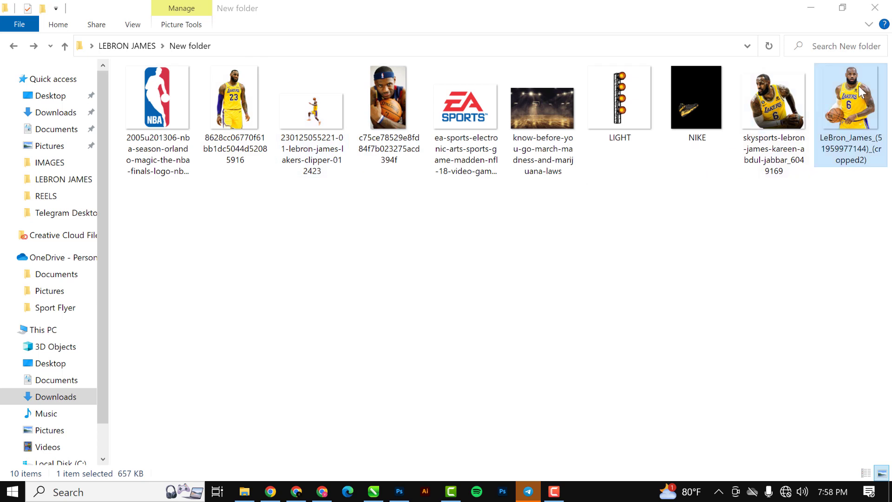
pyautogui.click(860, 120)
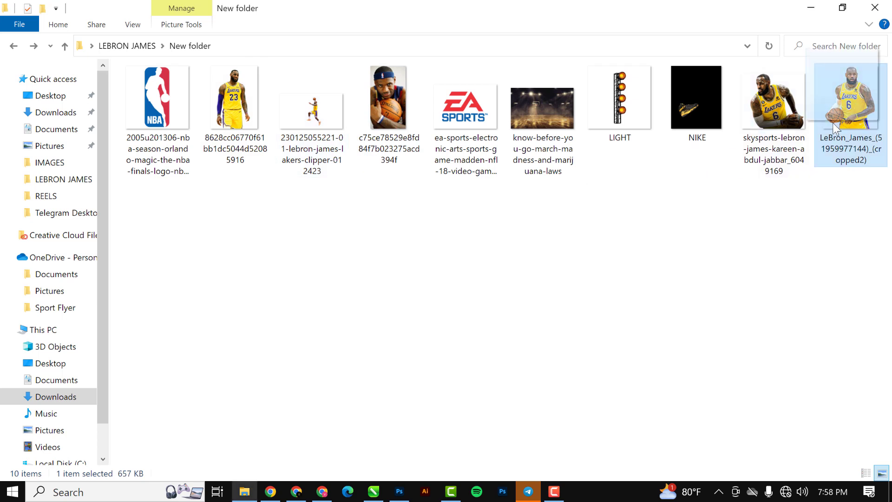
pyautogui.moveTo(849, 100); pyautogui.dragTo(318, 202)
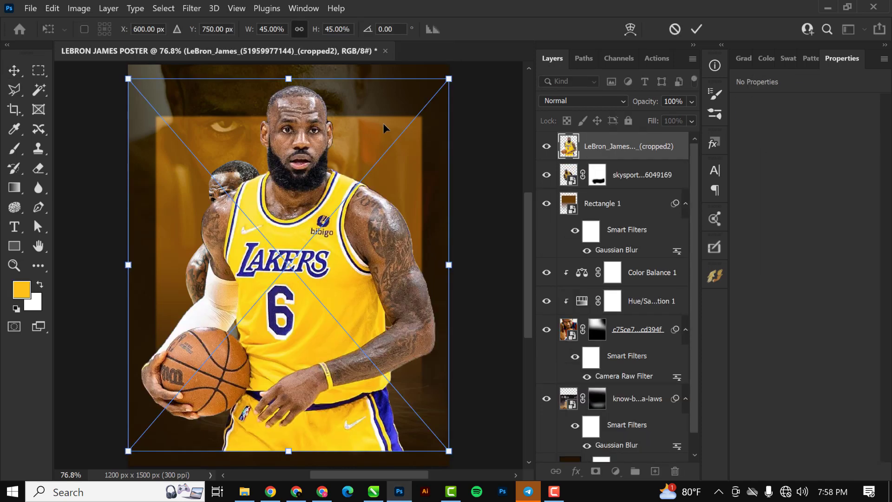
# Step: Scale the cropped2 cutout to about 656 by 816 px and position it behind the skysports player at about X 349, Y 116 px
pyautogui.moveTo(449, 80); pyautogui.dragTo(371, 146)
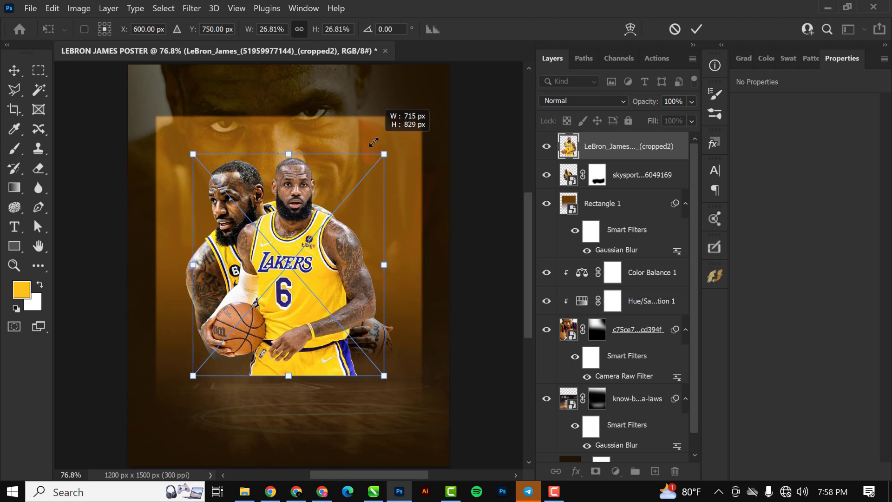
pyautogui.moveTo(298, 275); pyautogui.dragTo(325, 228)
pyautogui.press('Return')
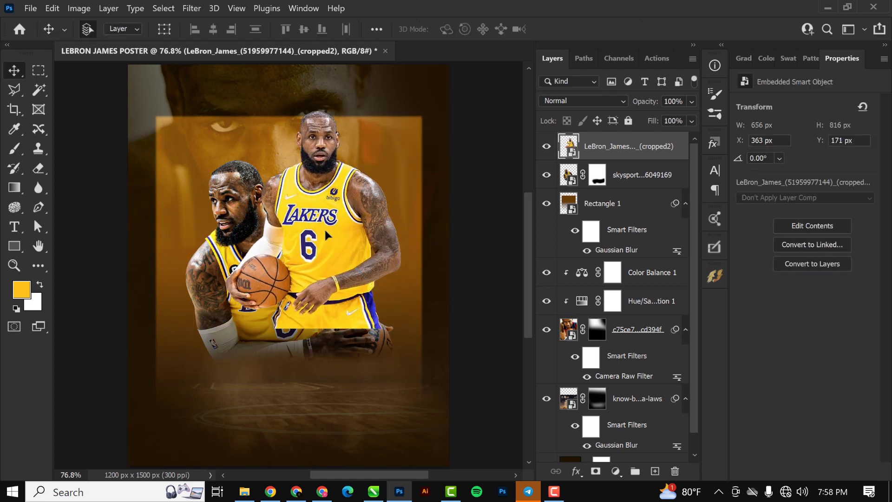
pyautogui.moveTo(643, 146); pyautogui.dragTo(637, 188)
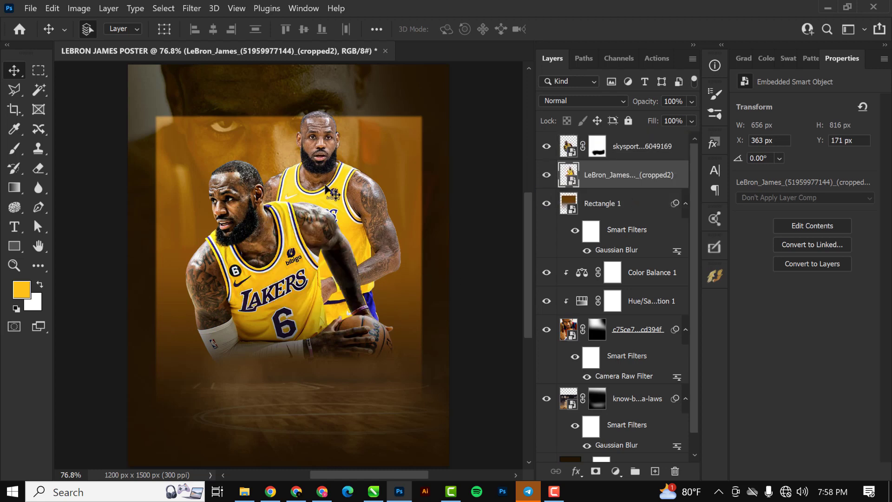
pyautogui.moveTo(327, 193)
pyautogui.mouseDown()
pyautogui.moveTo(322, 172)
pyautogui.moveTo(321, 192)
pyautogui.mouseUp()
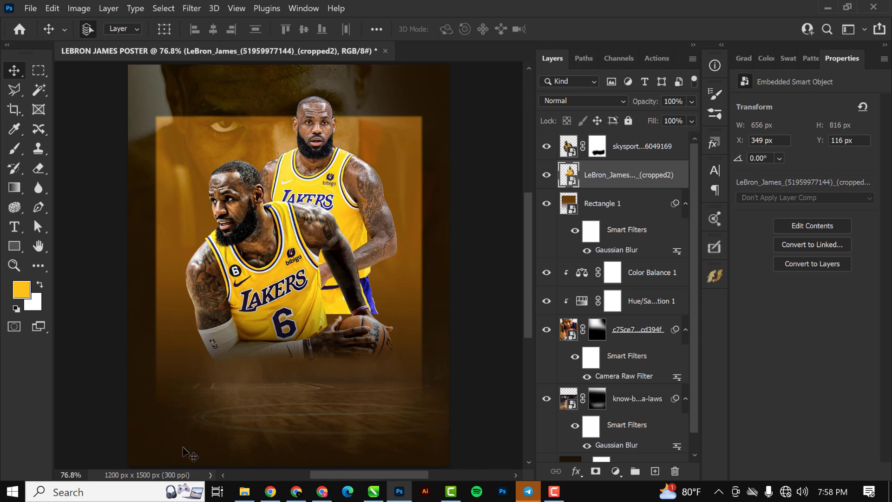
# Step: Place the lebron-james-lakers-clipper cutout from the project folder and move its layer to the top of the layer stack
pyautogui.click(243, 493)
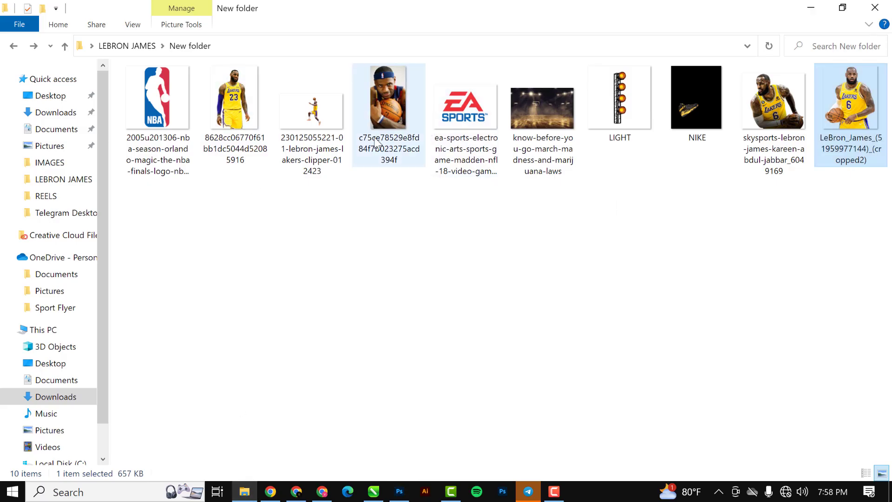
pyautogui.click(304, 107)
pyautogui.moveTo(310, 107); pyautogui.dragTo(399, 487)
pyautogui.moveTo(394, 496); pyautogui.dragTo(310, 339)
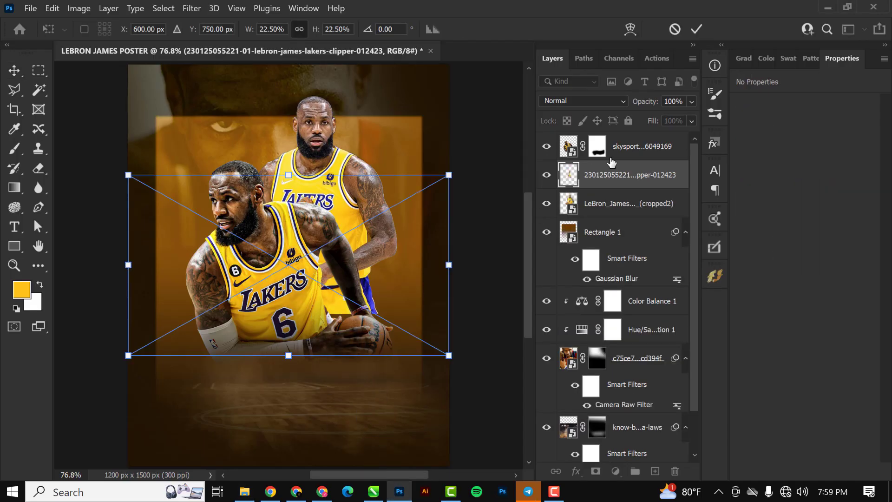
pyautogui.press('Return')
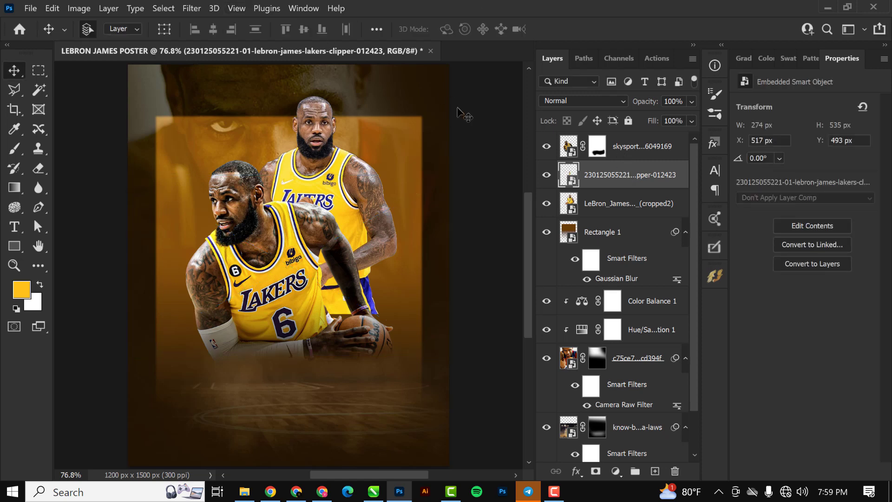
pyautogui.moveTo(657, 175); pyautogui.dragTo(648, 139)
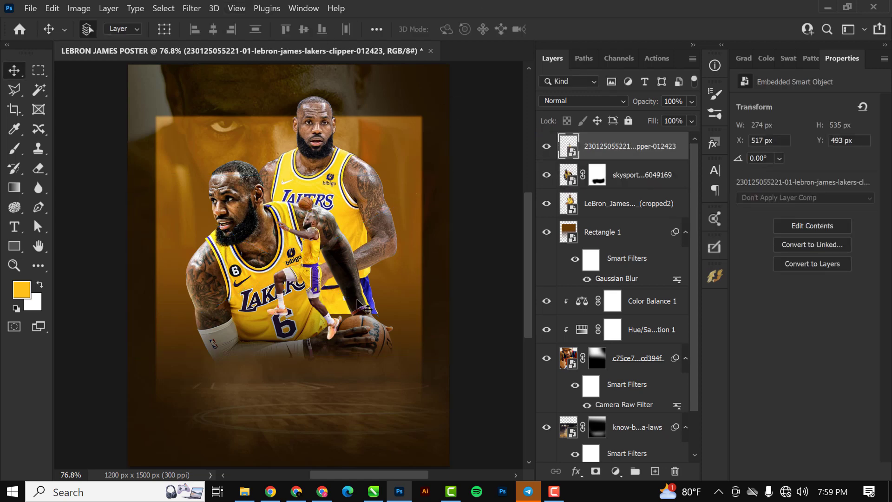
# Step: Flip the small jumping player horizontally and move it down to about X 505, Y 757 px, overlapping the front player's lower torso
pyautogui.click(307, 267)
pyautogui.moveTo(322, 276); pyautogui.dragTo(311, 332)
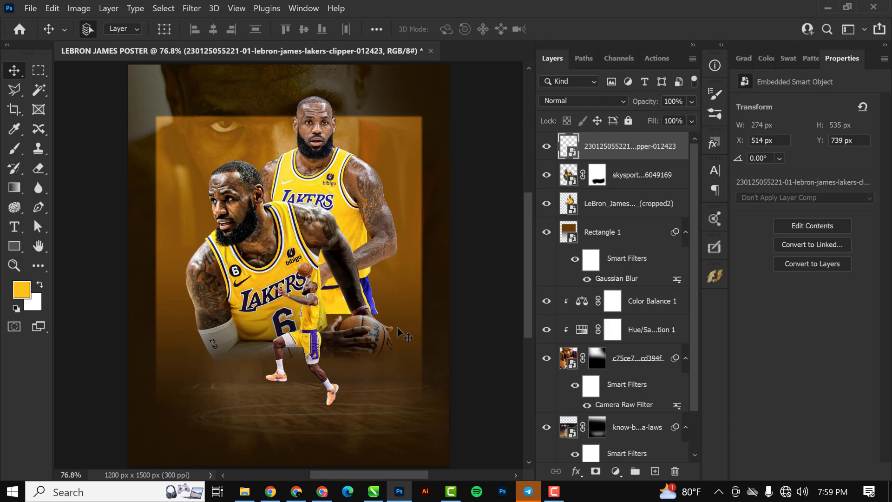
pyautogui.hotkey('ctrl', 't')
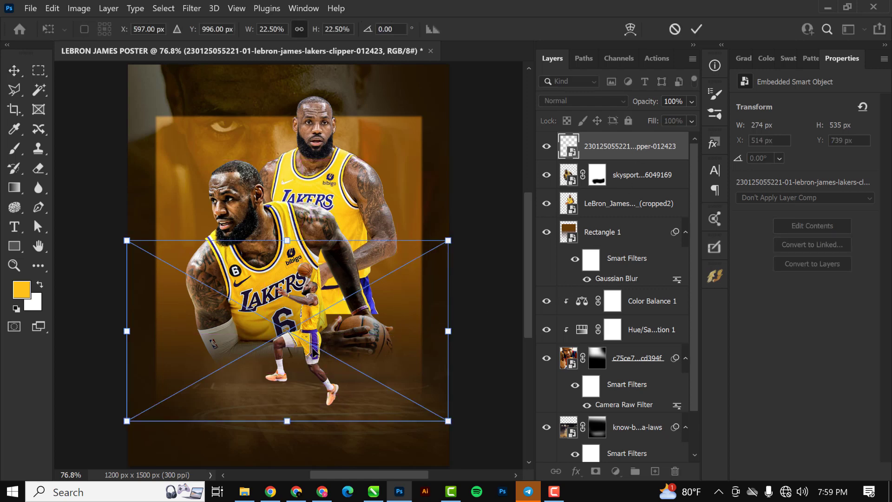
pyautogui.rightClick(314, 353)
pyautogui.click(370, 330)
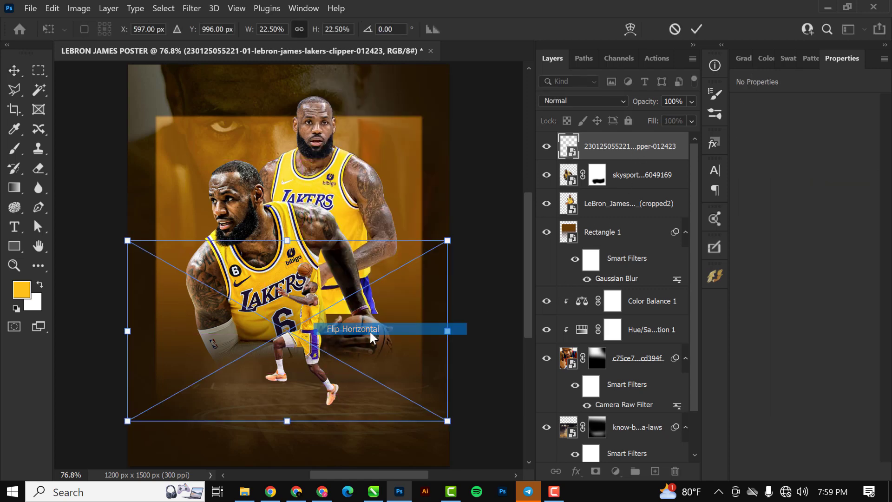
pyautogui.moveTo(270, 359); pyautogui.dragTo(298, 364)
pyautogui.press('Return')
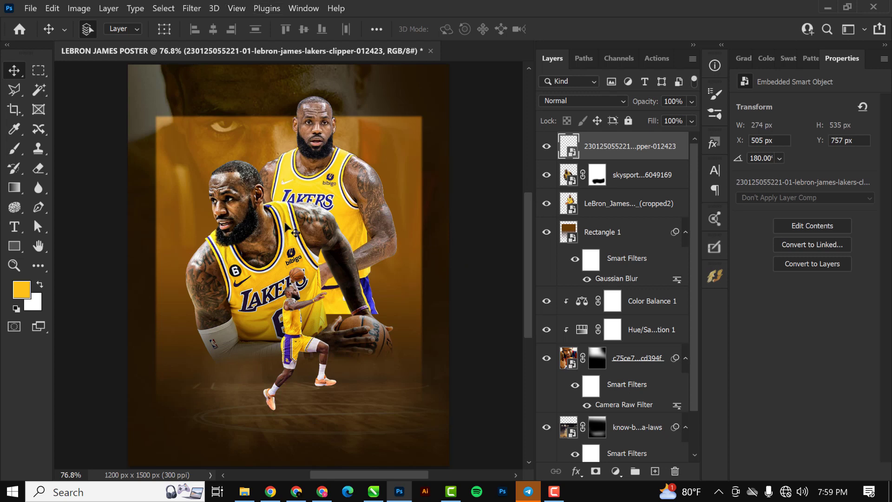
# Step: Add a Curves adjustment clipped to the cropped2 player and darken its midtones to input 134, output 107
pyautogui.click(331, 153)
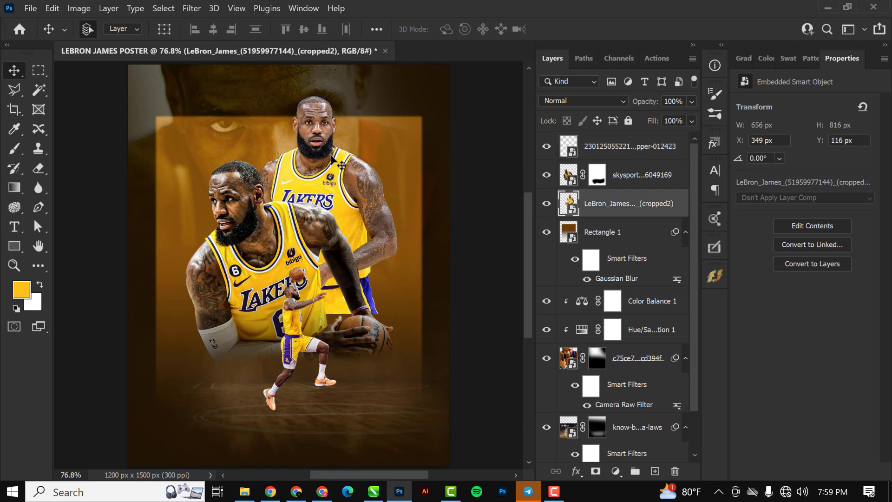
pyautogui.click(616, 472)
pyautogui.click(625, 296)
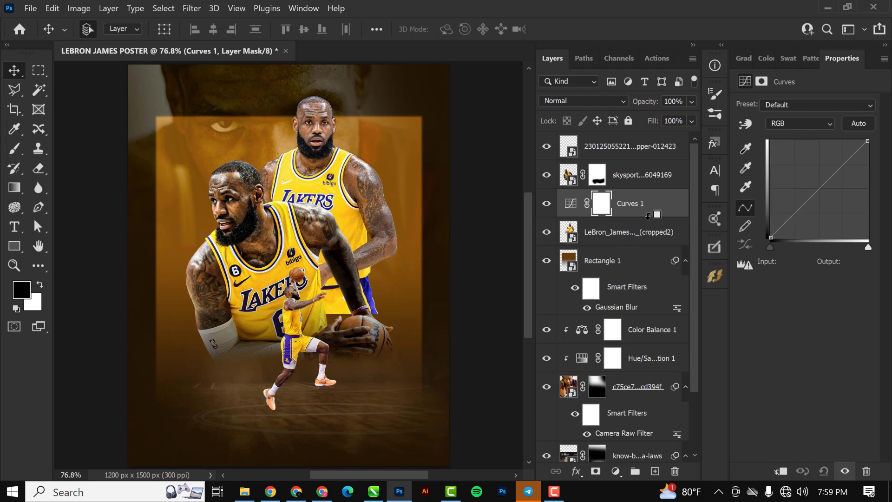
pyautogui.keyDown('alt'); pyautogui.click(648, 215); pyautogui.keyUp('alt')
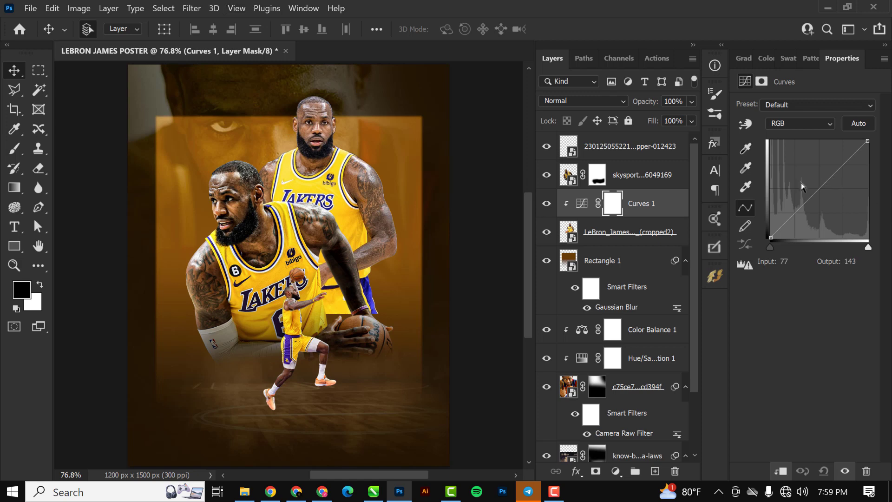
pyautogui.moveTo(812, 195); pyautogui.dragTo(821, 198)
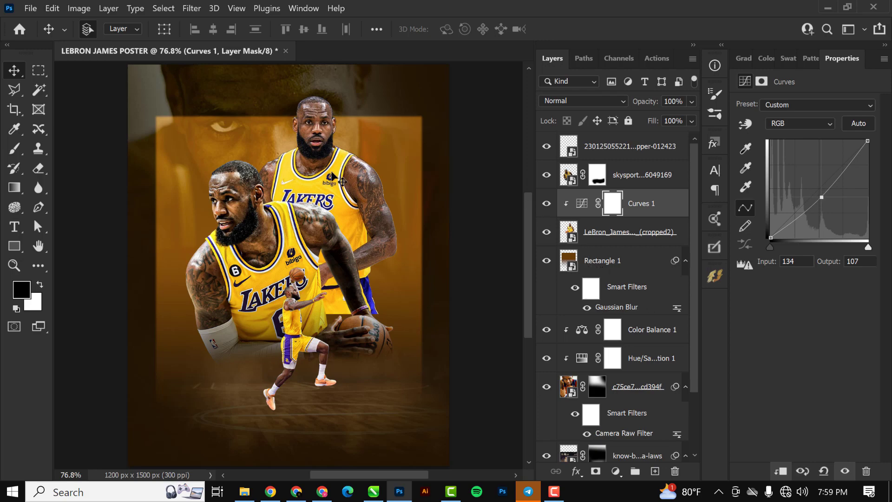
# Step: Delete the Curves adjustment layer clipped to the cropped2 player
pyautogui.scroll(5, 360, 180)
pyautogui.scroll(-1, 372, 186)
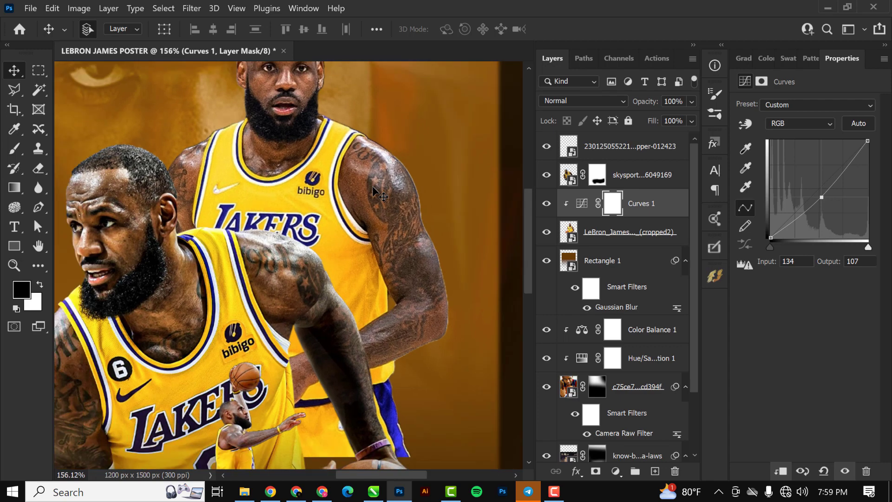
pyautogui.scroll(7, 377, 185)
pyautogui.scroll(-6, 408, 232)
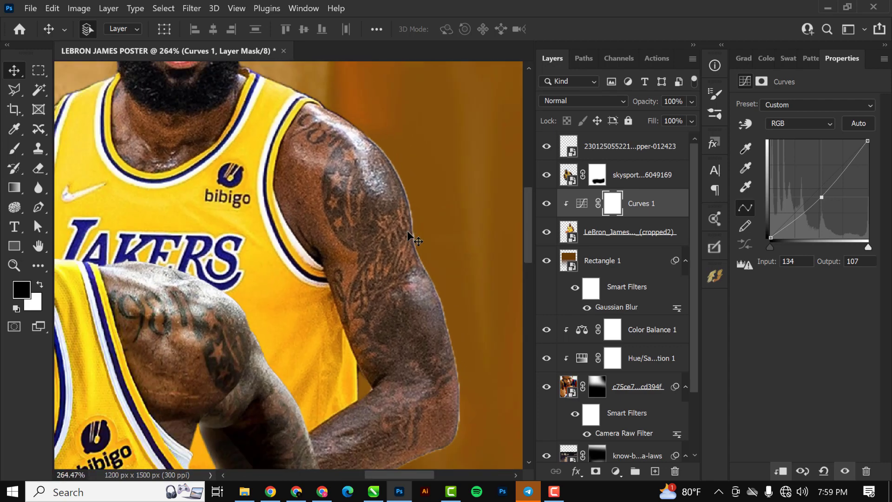
pyautogui.click(678, 208)
pyautogui.press('Delete')
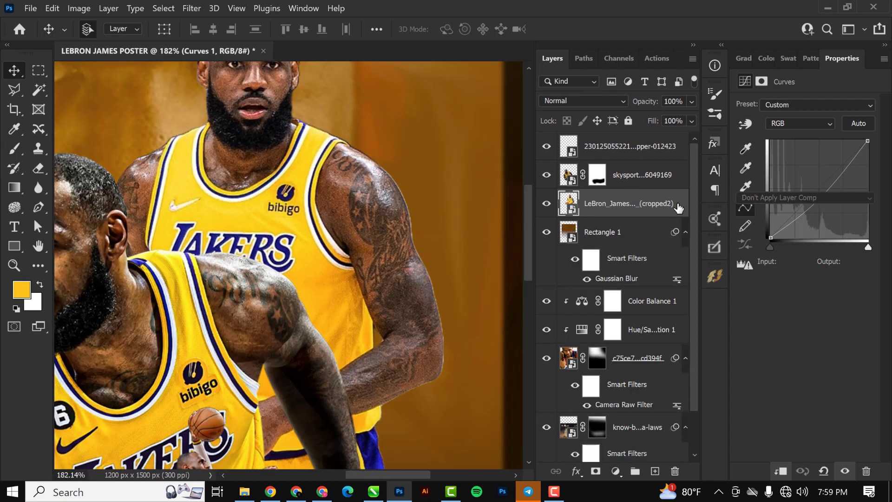
# Step: Examine the cutout edges of the cropped2 player up close, especially along the shoulder and tattooed arm
pyautogui.scroll(-2, 364, 197)
pyautogui.scroll(5, 405, 206)
pyautogui.scroll(1, 418, 234)
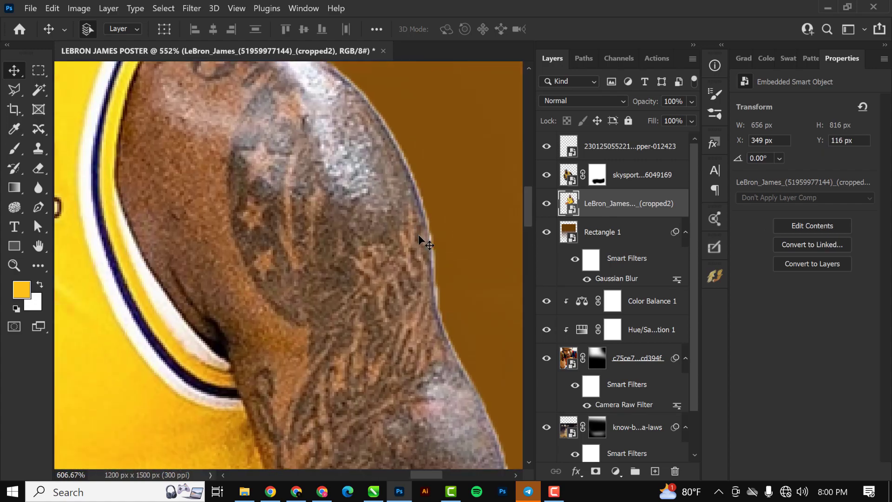
pyautogui.scroll(-5, 418, 234)
pyautogui.scroll(2, 418, 235)
pyautogui.scroll(2, 418, 234)
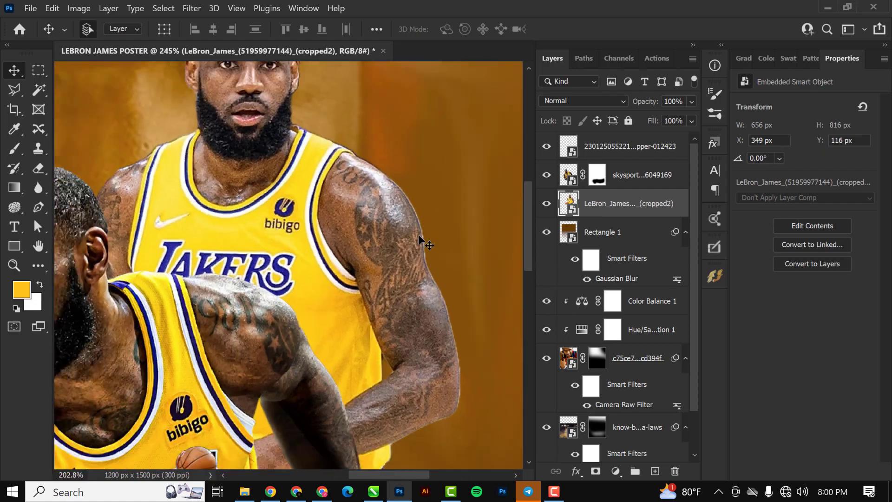
pyautogui.scroll(2, 369, 178)
pyautogui.scroll(-8, 370, 179)
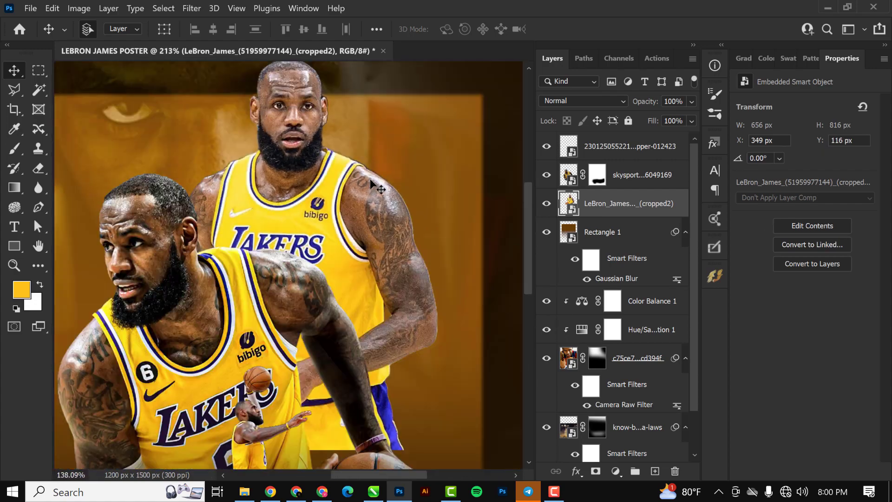
pyautogui.scroll(2, 336, 95)
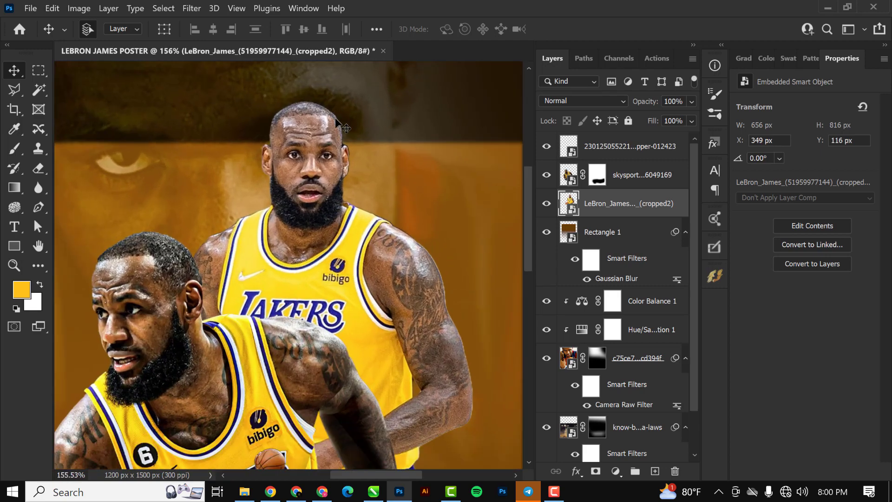
# Step: Rasterize the LeBron_James (cropped2) smart object layer
pyautogui.rightClick(569, 205)
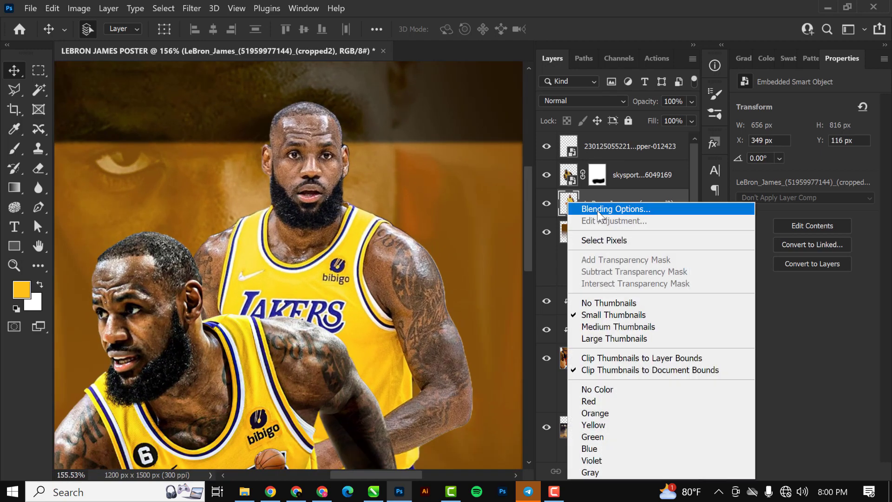
pyautogui.rightClick(655, 203)
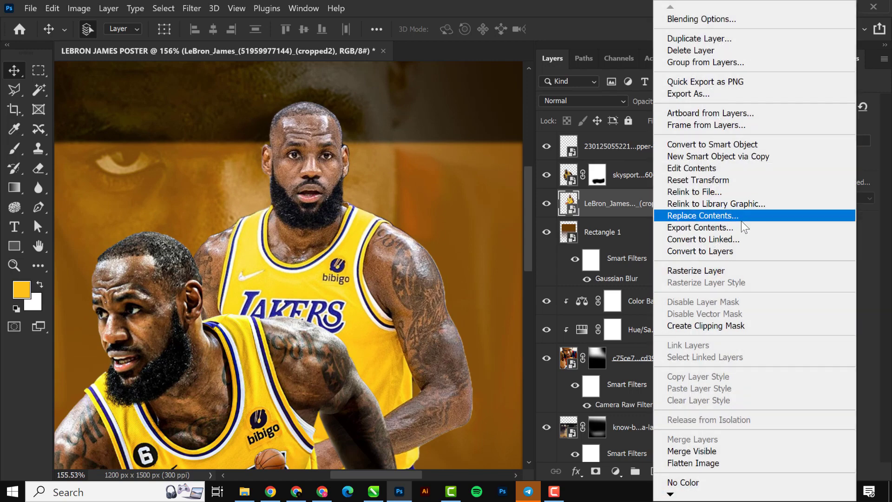
pyautogui.click(712, 272)
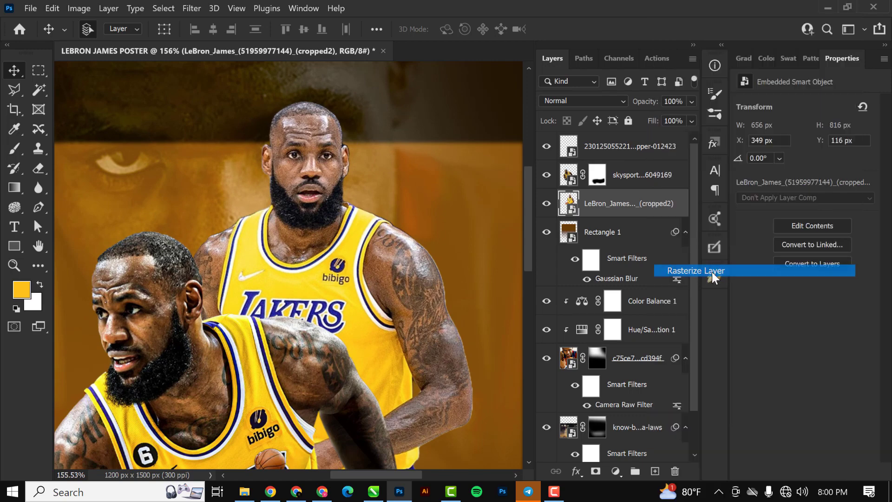
pyautogui.rightClick(712, 272)
pyautogui.click(629, 205)
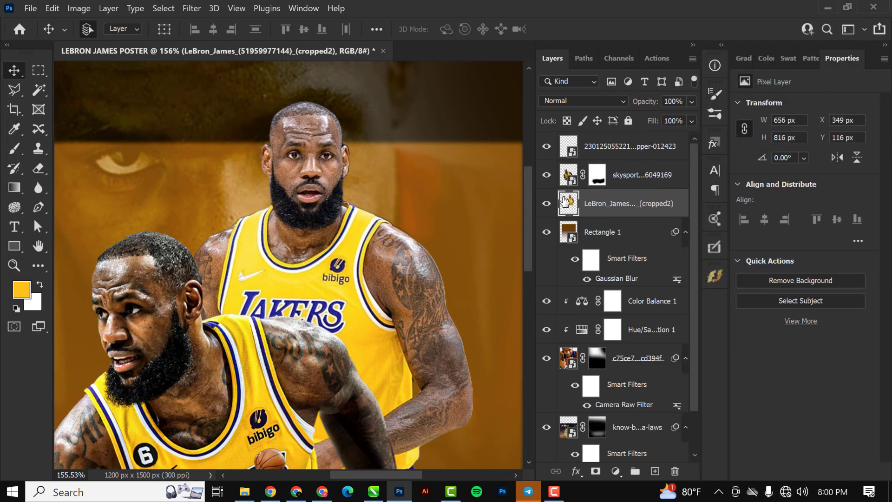
# Step: Load the outline of the cropped2 player's layer as a selection
pyautogui.scroll(-3, 429, 197)
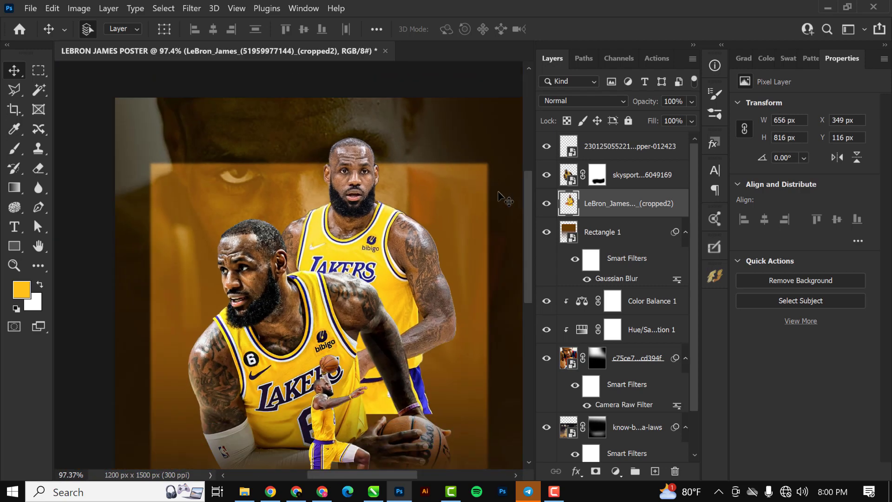
pyautogui.click(163, 8)
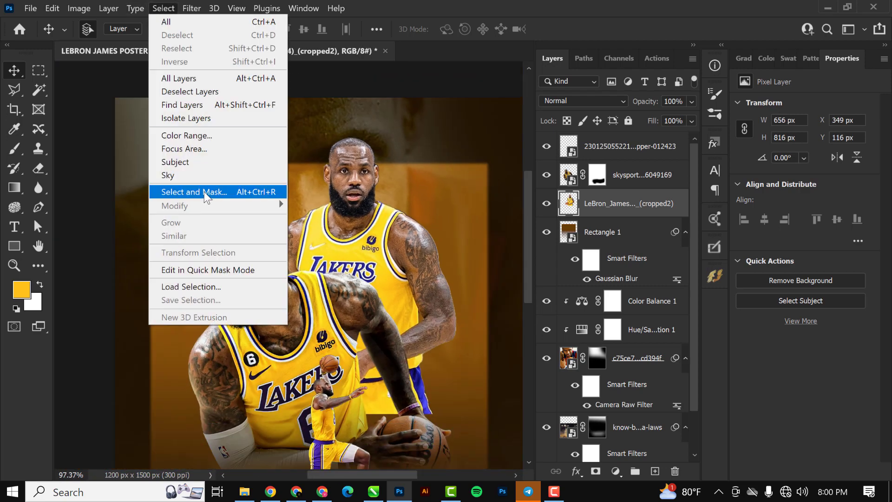
pyautogui.click(569, 204)
pyautogui.keyDown('ctrl'); pyautogui.click(568, 203); pyautogui.keyUp('ctrl')
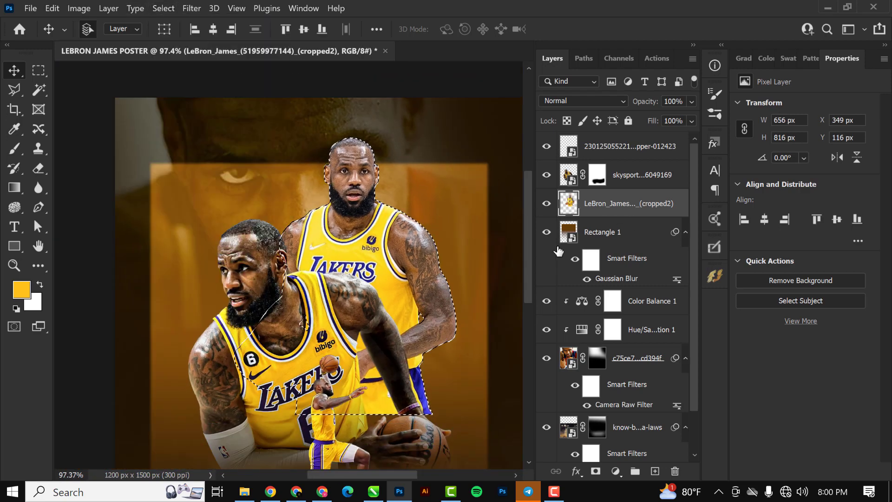
pyautogui.hotkey('ctrl', 'd')
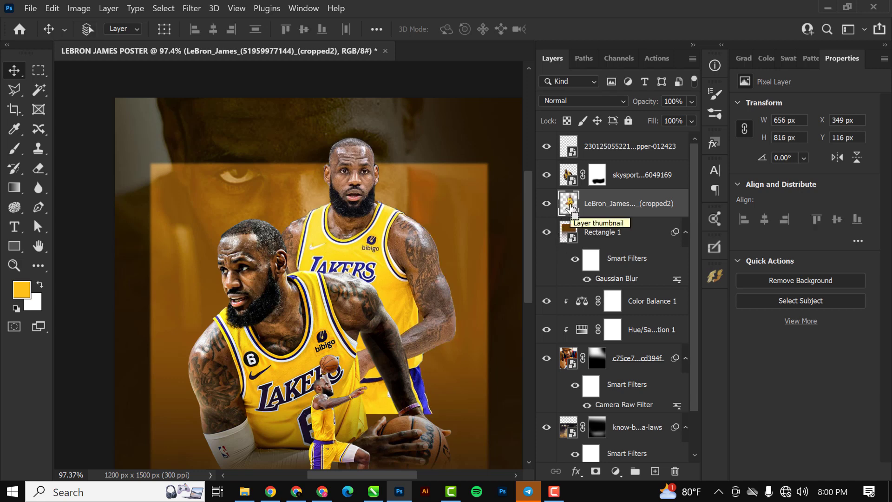
pyautogui.keyDown('ctrl'); pyautogui.click(570, 208); pyautogui.keyUp('ctrl')
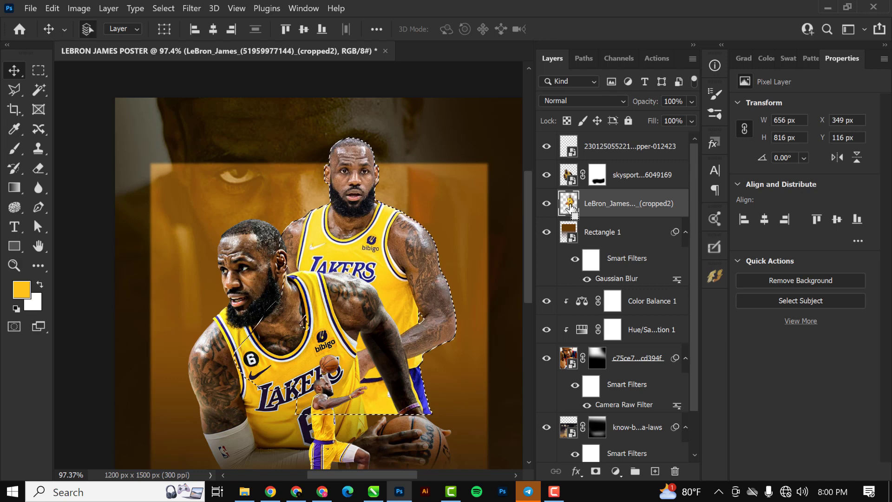
pyautogui.scroll(-3, 423, 267)
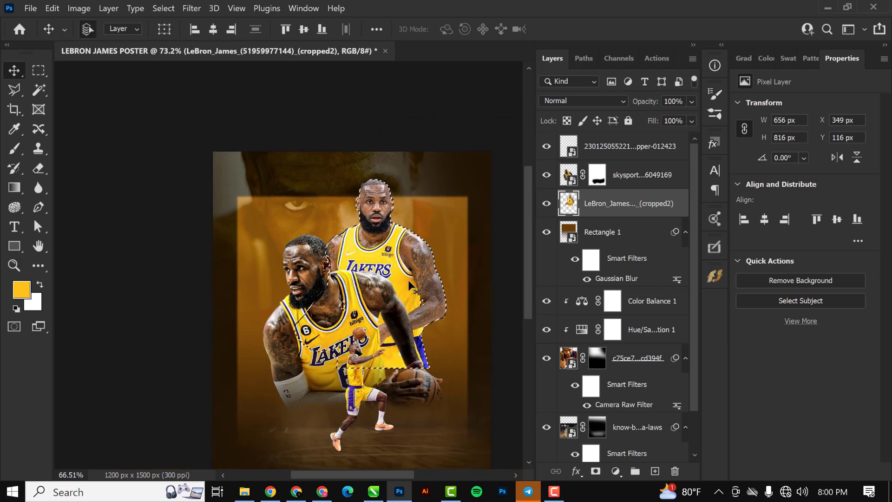
pyautogui.scroll(4, 399, 267)
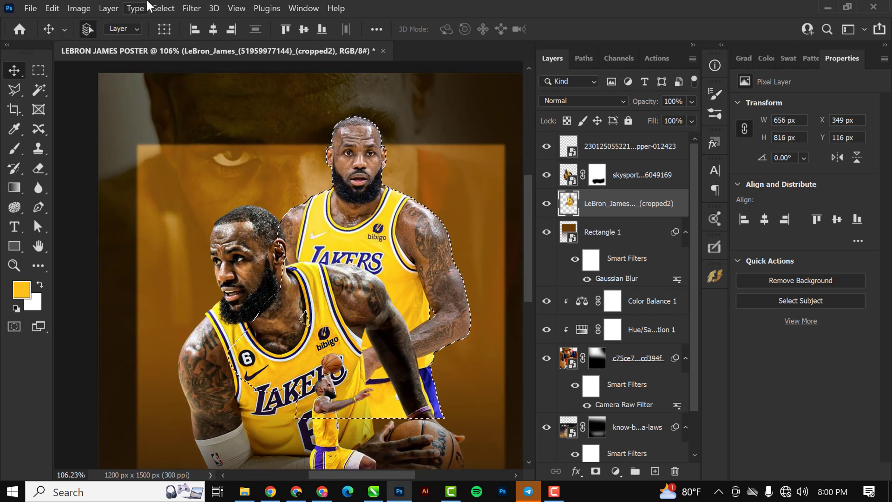
# Step: Refine the player selection with the classic Refine Edge dialog, using Smooth 22 and Shift Edge -100%, output to Selection
pyautogui.click(161, 9)
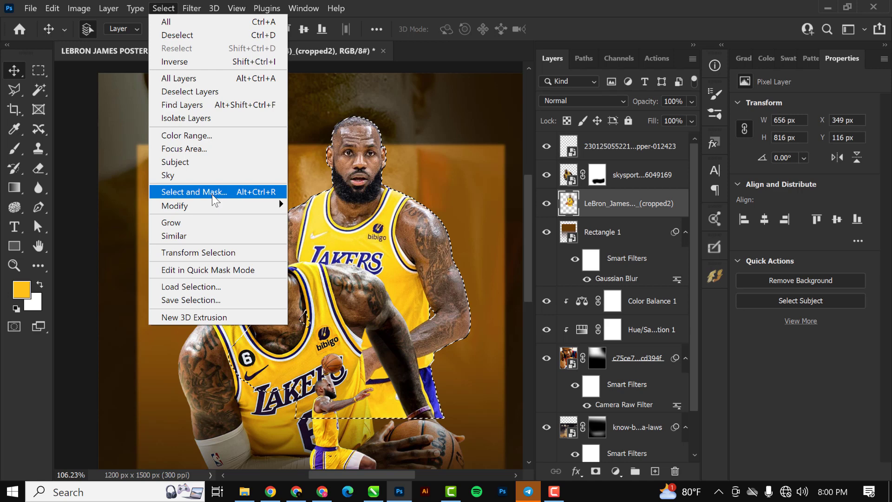
pyautogui.keyDown('shift'); pyautogui.click(212, 197); pyautogui.keyUp('shift')
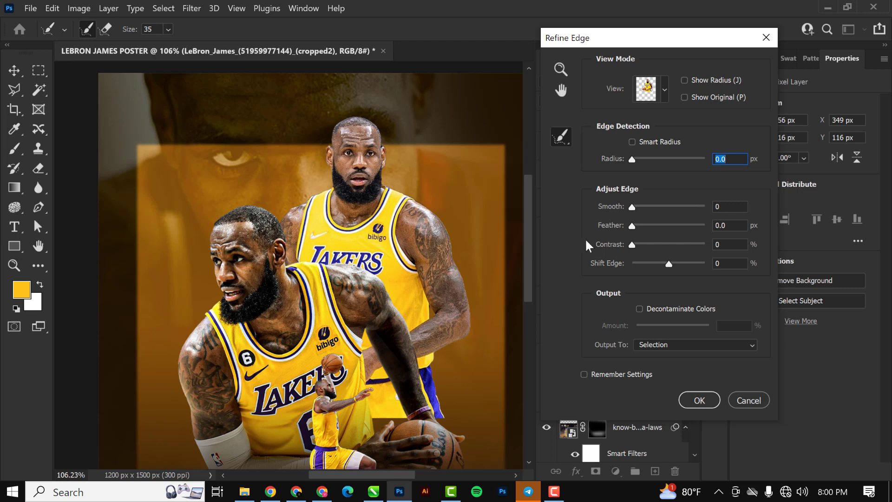
pyautogui.moveTo(669, 265); pyautogui.dragTo(632, 266)
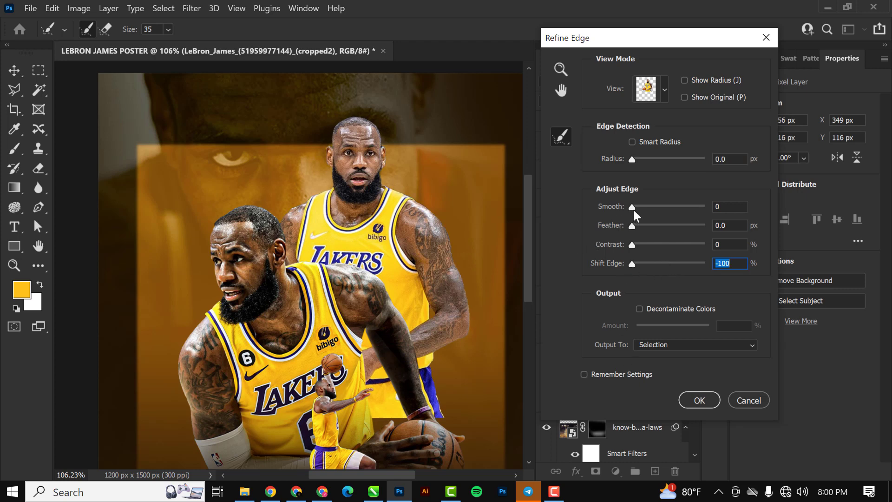
pyautogui.moveTo(633, 207); pyautogui.dragTo(649, 205)
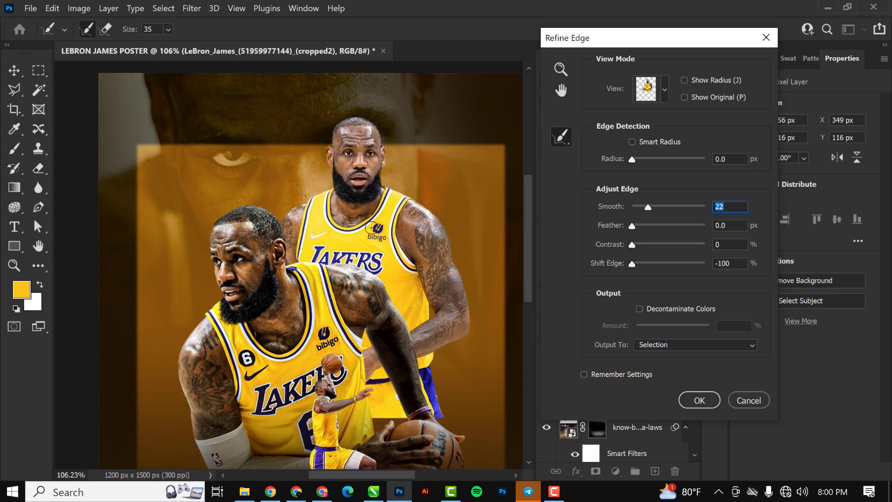
pyautogui.hotkey('ctrl', '+')
pyautogui.hotkey('ctrl', '+')
pyautogui.hotkey('ctrl', '+')
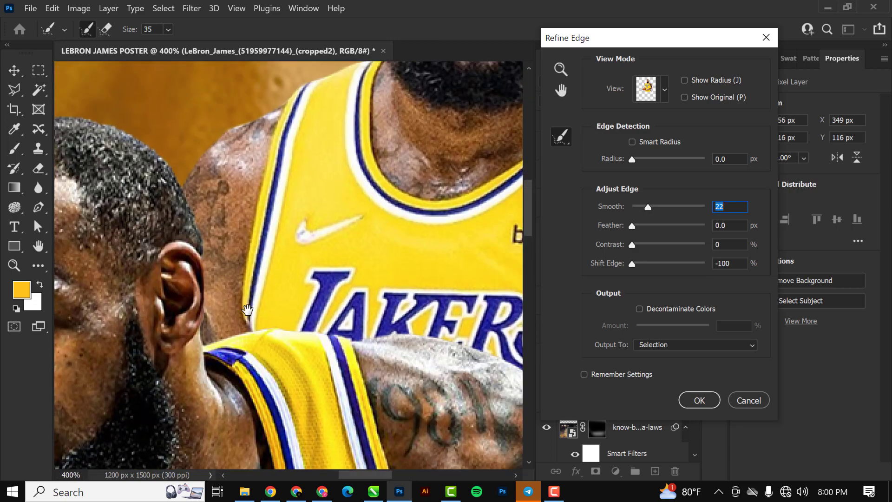
pyautogui.moveTo(461, 81)
pyautogui.mouseDown()
pyautogui.moveTo(321, 233)
pyautogui.moveTo(238, 214)
pyautogui.mouseUp()
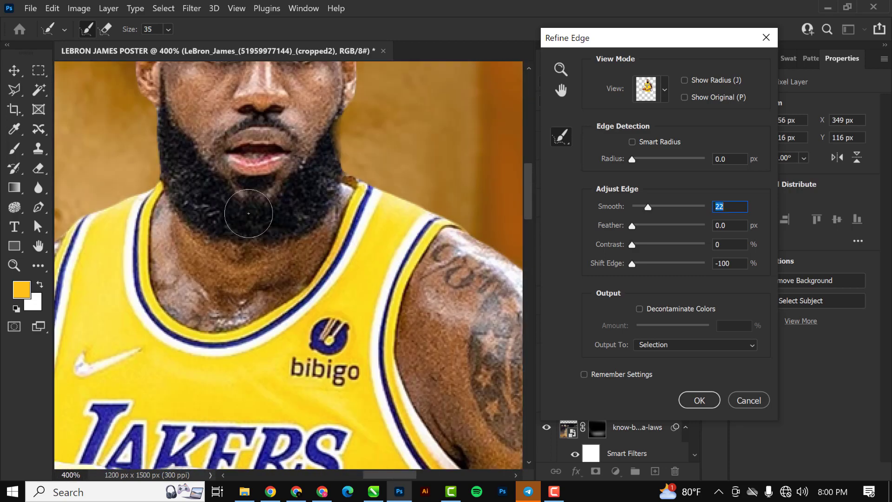
pyautogui.hotkey('ctrl', '0')
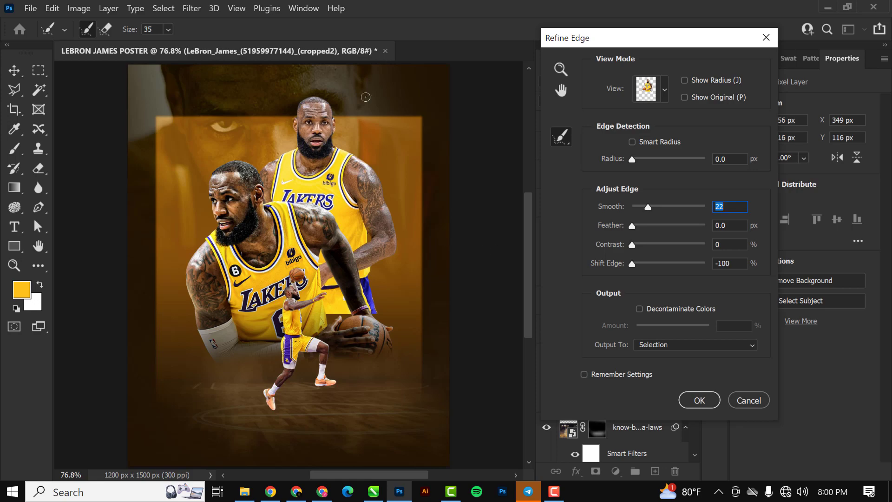
pyautogui.click(699, 400)
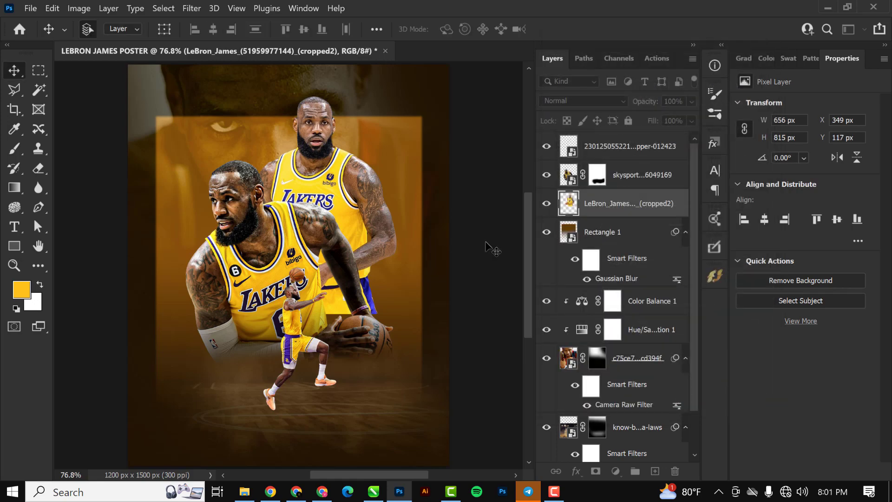
# Step: Add a layer mask to the cropped2 layer from the refined selection to trim the fringe around the player
pyautogui.scroll(11, 403, 197)
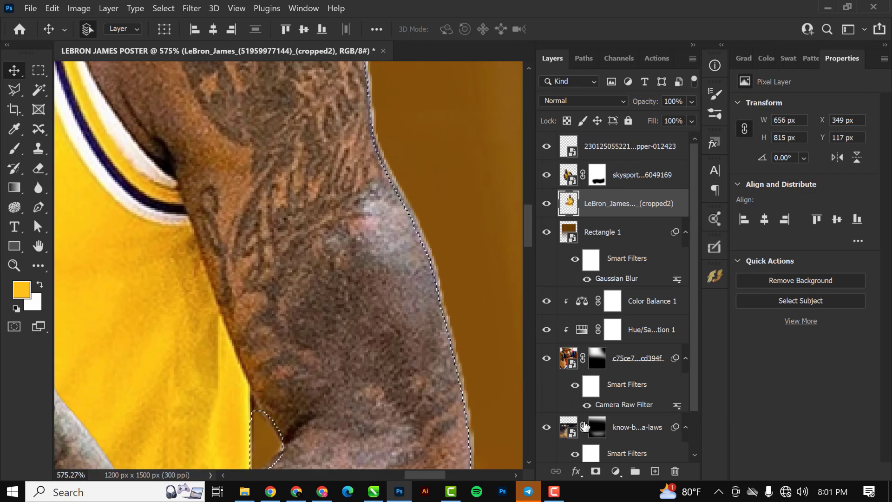
pyautogui.click(596, 472)
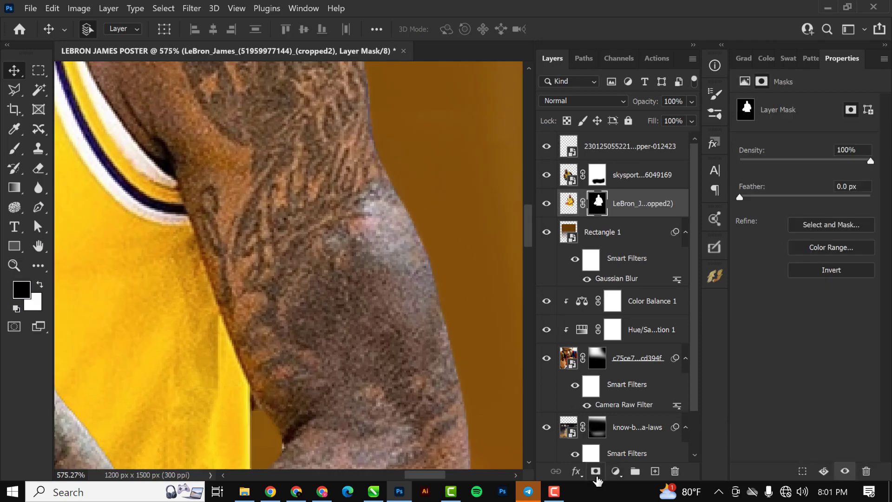
pyautogui.scroll(-10, 423, 205)
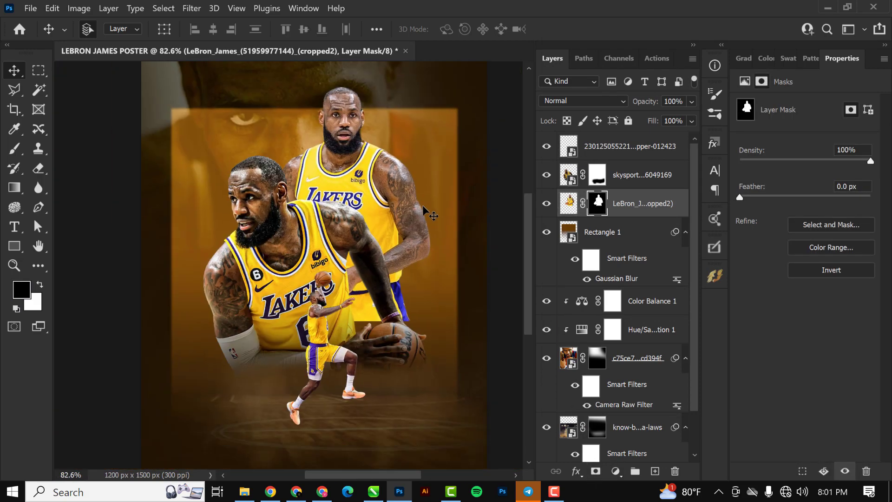
# Step: Add a Curves adjustment clipped to the cropped2 player layer and darken its RGB midtones from Input 100 to Output 80
pyautogui.scroll(-2, 423, 206)
pyautogui.scroll(2, 423, 206)
pyautogui.click(617, 470)
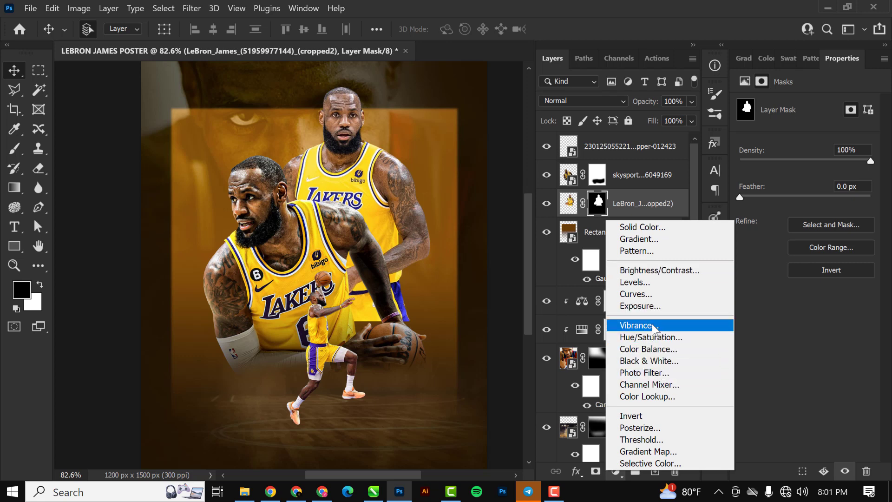
pyautogui.click(648, 293)
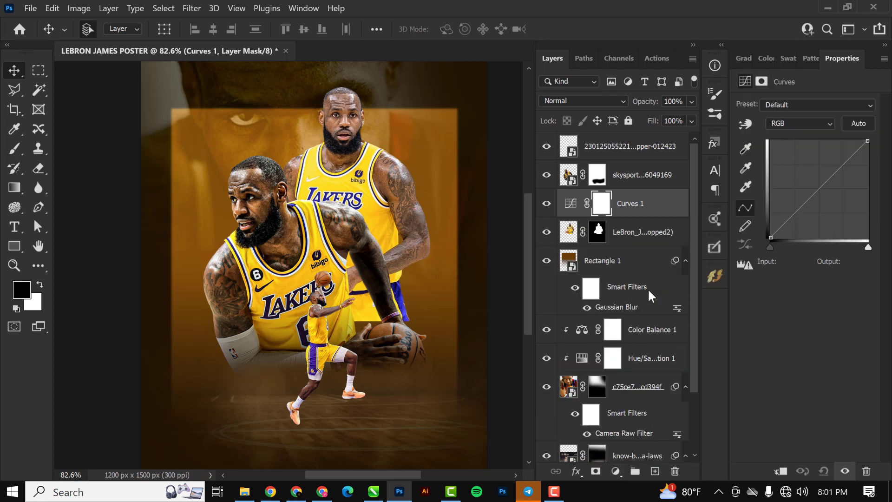
pyautogui.keyDown('alt'); pyautogui.click(656, 216); pyautogui.keyUp('alt')
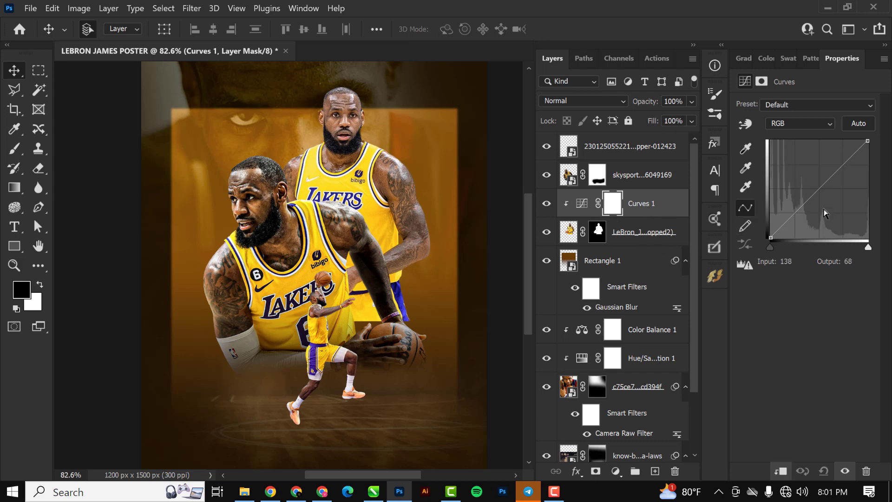
pyautogui.moveTo(812, 193)
pyautogui.mouseDown()
pyautogui.moveTo(820, 211)
pyautogui.moveTo(810, 207)
pyautogui.mouseUp()
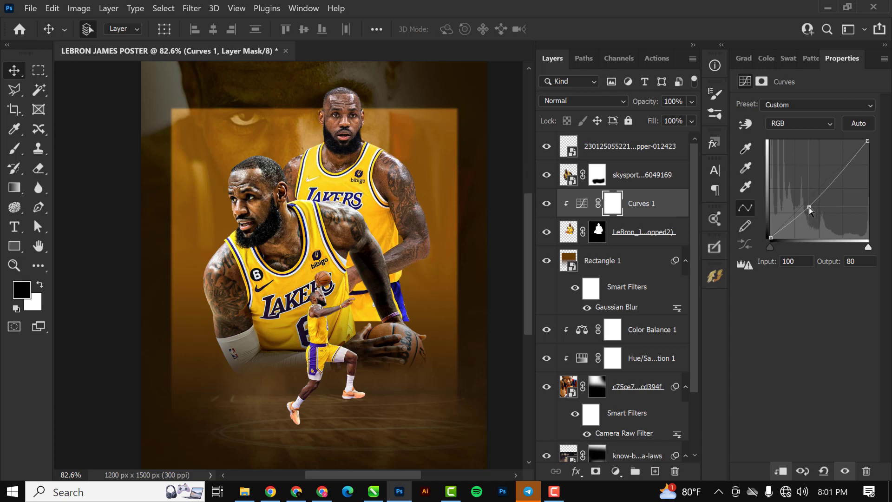
# Step: Lower the Blue channel of the Curves adjustment slightly with a point at Input 112, Output 97
pyautogui.click(818, 121)
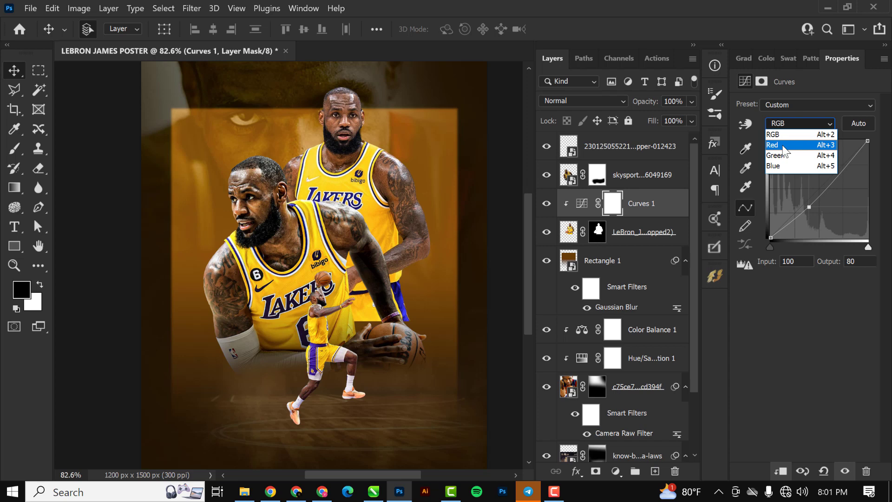
pyautogui.click(782, 166)
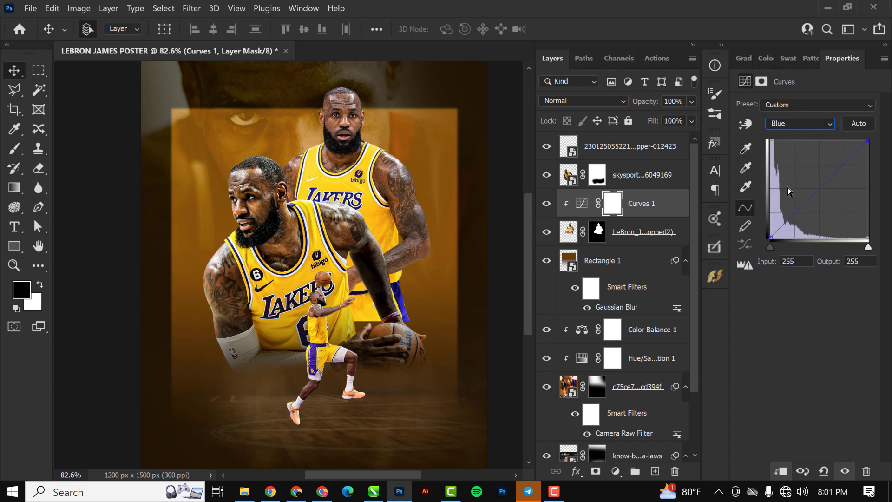
pyautogui.click(813, 201)
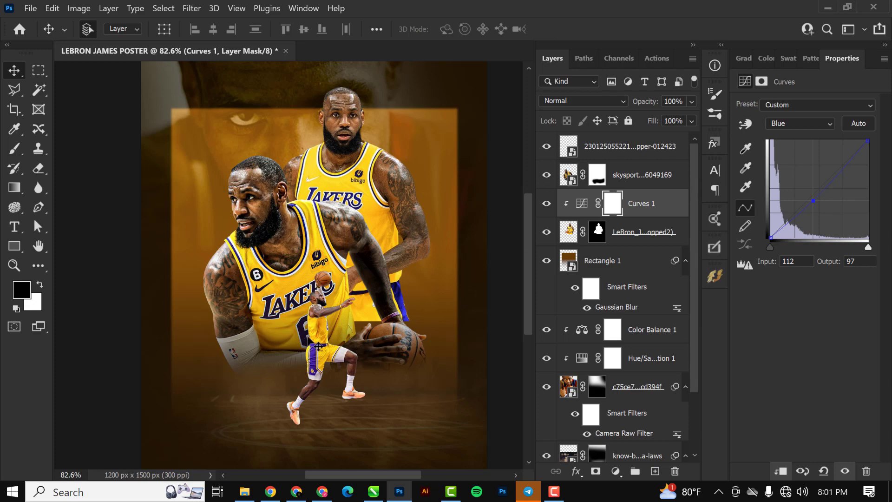
# Step: Rasterize the smart object layer of the small jumping player (lakers-clipper-012423)
pyautogui.click(336, 361)
pyautogui.scroll(8, 336, 361)
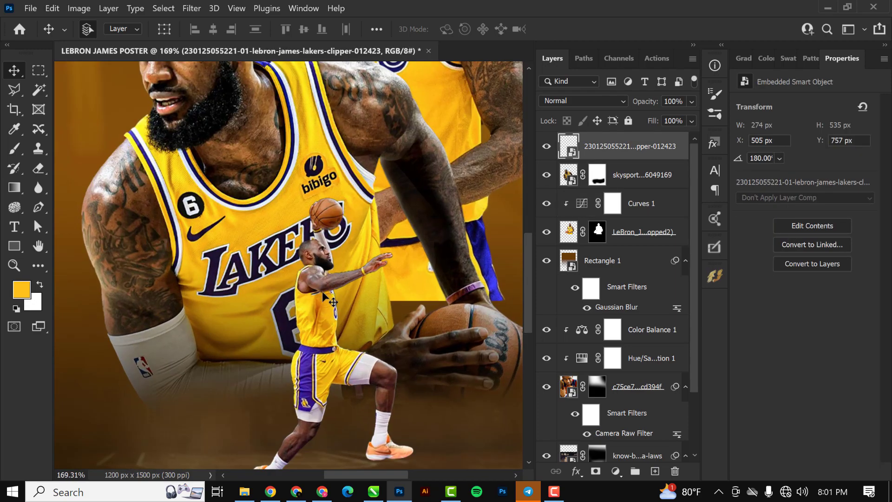
pyautogui.scroll(4, 331, 139)
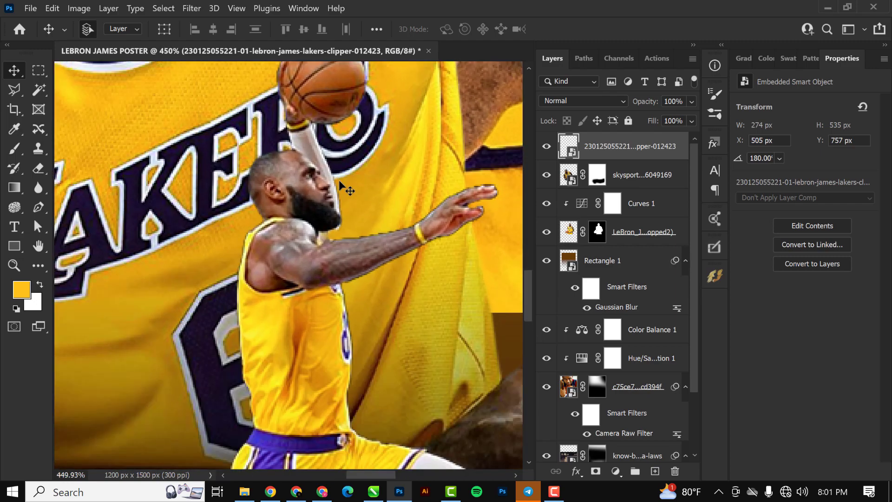
pyautogui.scroll(-2, 350, 190)
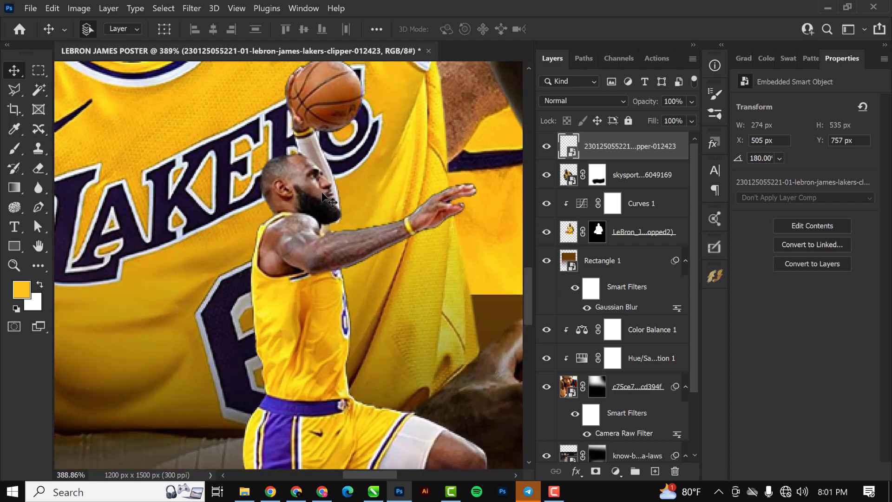
pyautogui.scroll(-2, 325, 207)
pyautogui.scroll(-4, 326, 207)
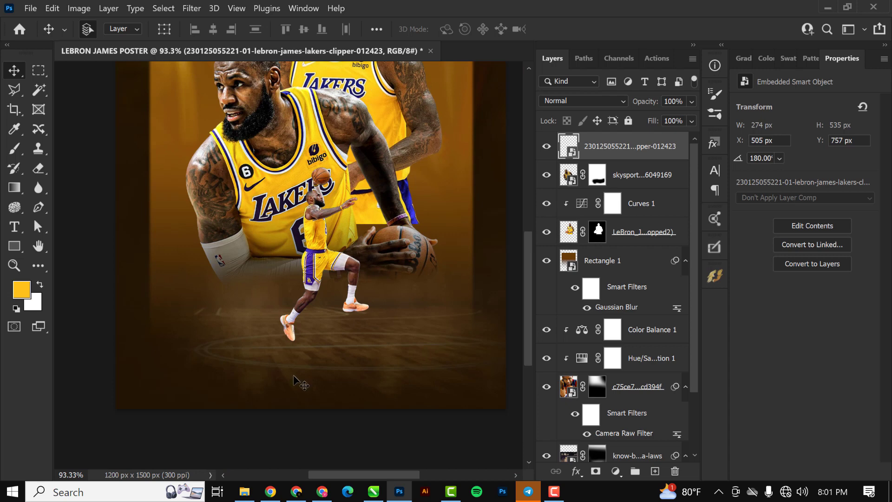
pyautogui.scroll(3, 325, 241)
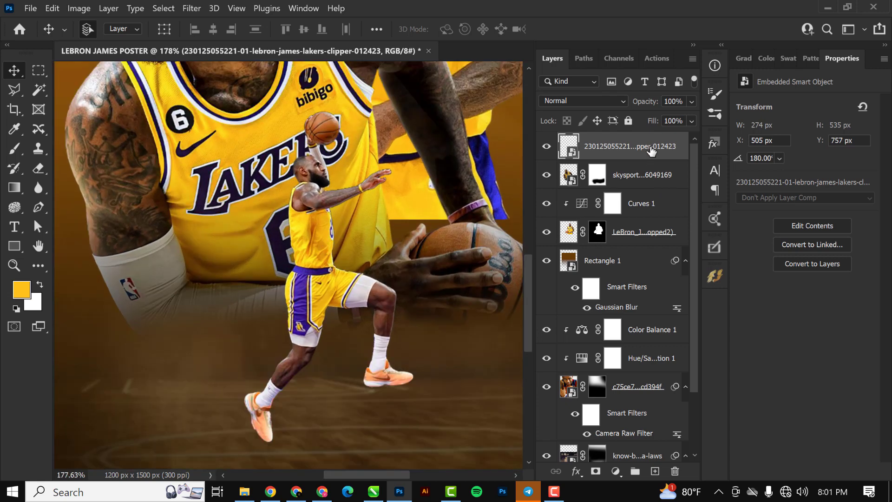
pyautogui.rightClick(651, 148)
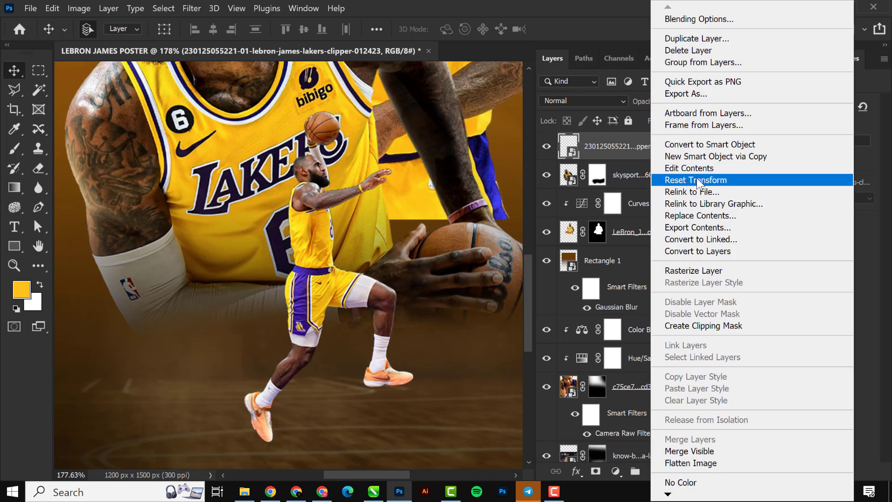
pyautogui.click(700, 271)
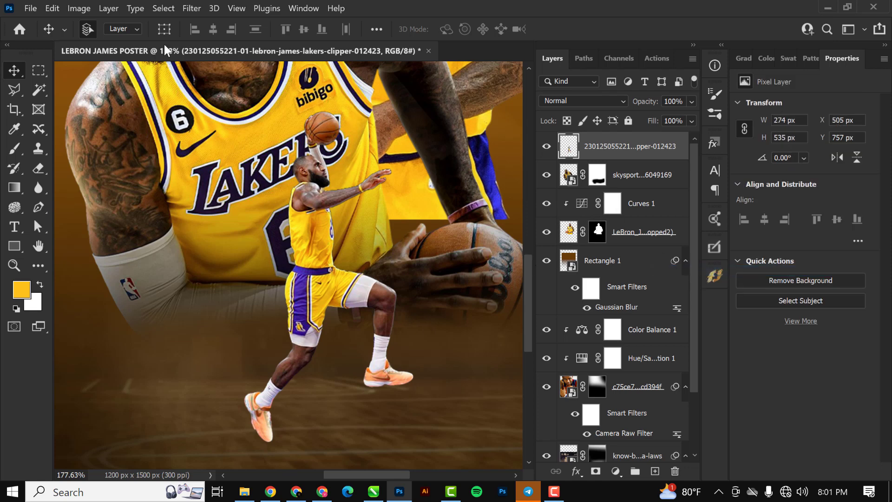
# Step: Load the jumping player's outline as a selection and refine it with classic Refine Edge, using Smooth 32 and Shift Edge -100%, output to Selection
pyautogui.keyDown('ctrl'); pyautogui.click(568, 151); pyautogui.keyUp('ctrl')
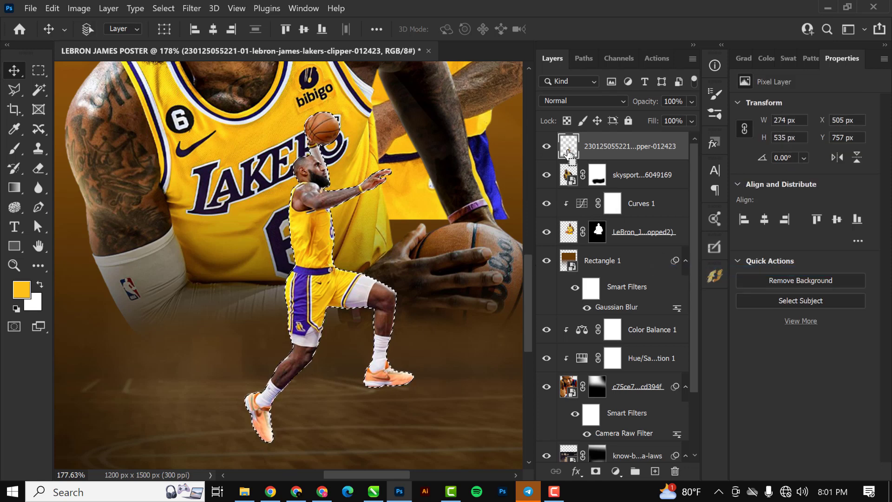
pyautogui.click(163, 8)
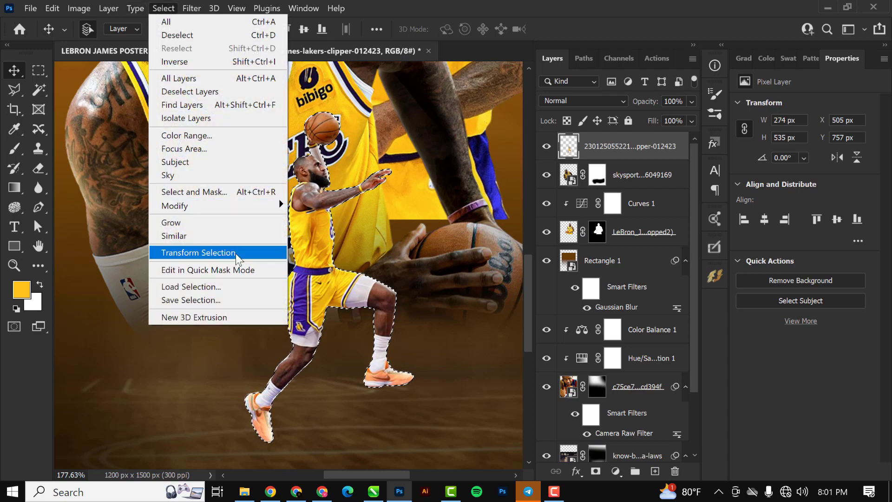
pyautogui.keyDown('shift'); pyautogui.click(221, 191); pyautogui.keyUp('shift')
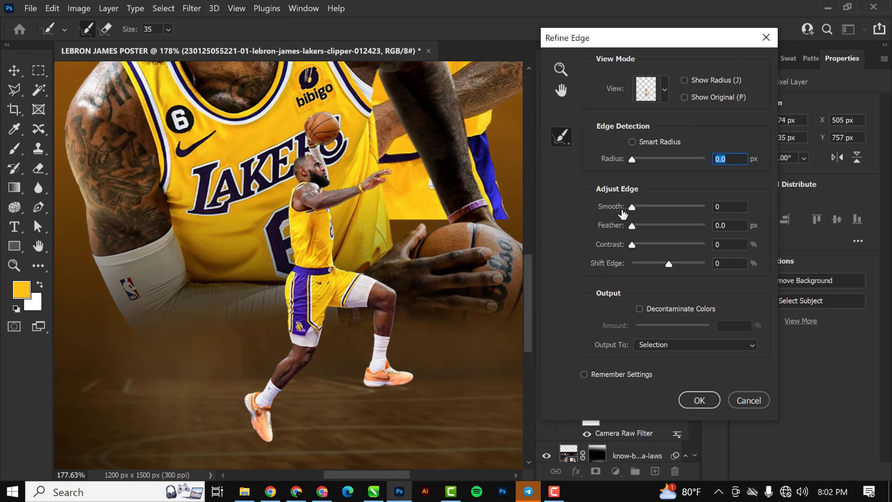
pyautogui.moveTo(668, 265); pyautogui.dragTo(629, 267)
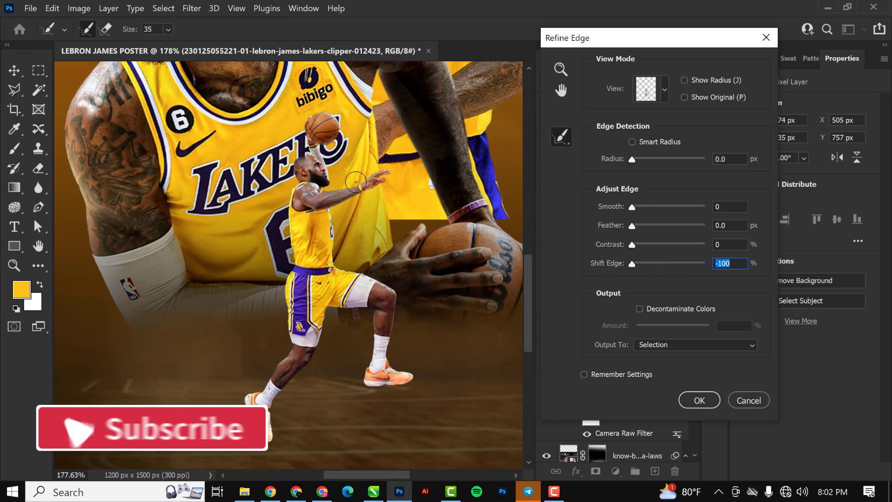
pyautogui.hotkey('ctrl', '+')
pyautogui.hotkey('ctrl', '+')
pyautogui.hotkey('ctrl', '+')
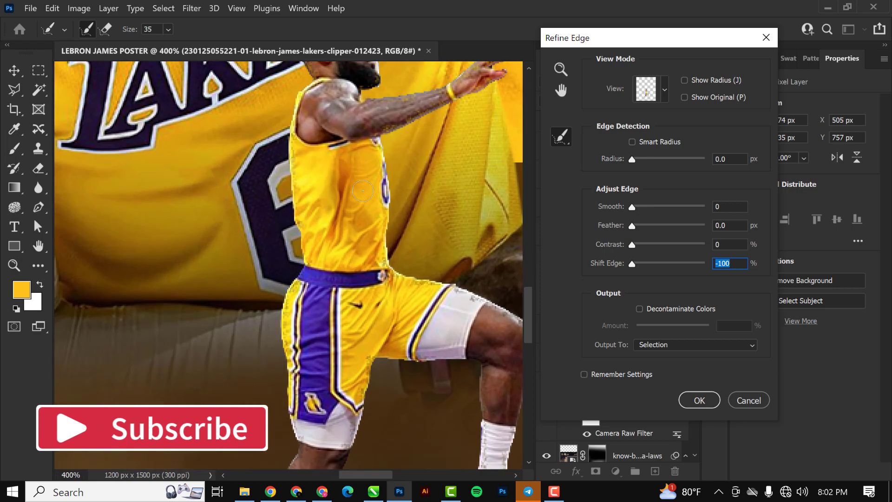
pyautogui.moveTo(387, 155); pyautogui.dragTo(335, 248)
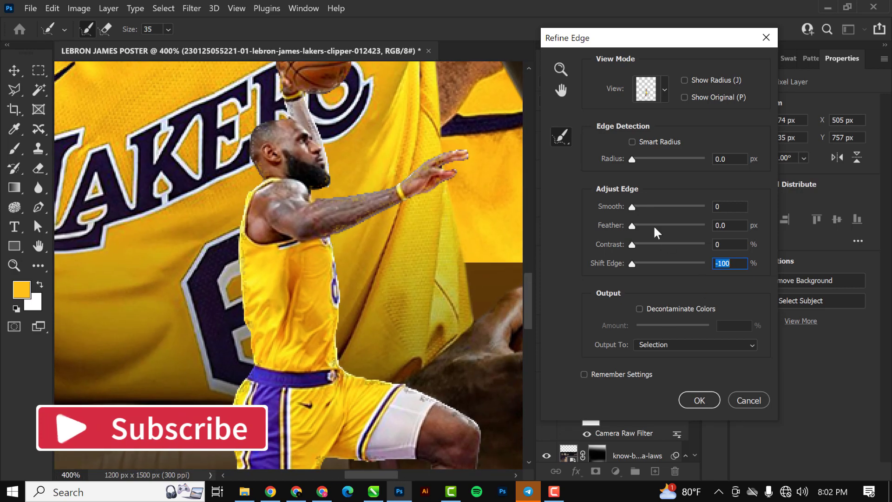
pyautogui.moveTo(631, 210); pyautogui.dragTo(656, 206)
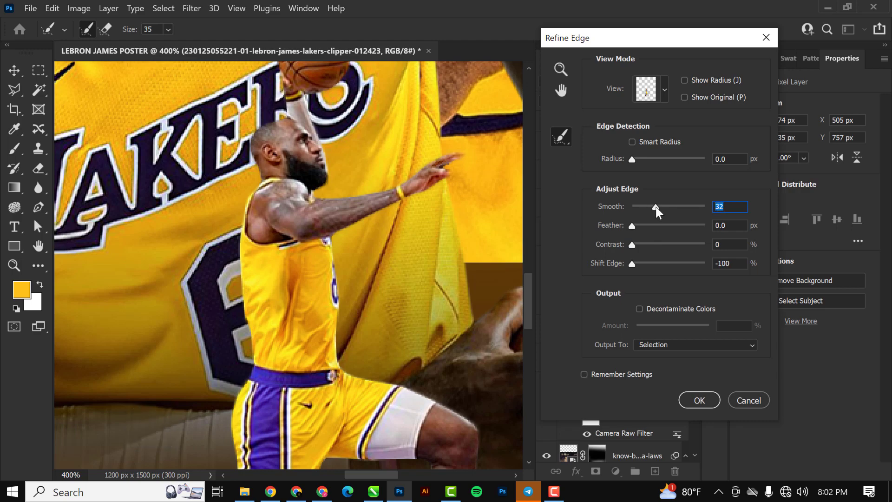
pyautogui.click(691, 399)
# Step: Add a layer mask to the jumping player's layer from the refined selection
pyautogui.scroll(-3, 348, 225)
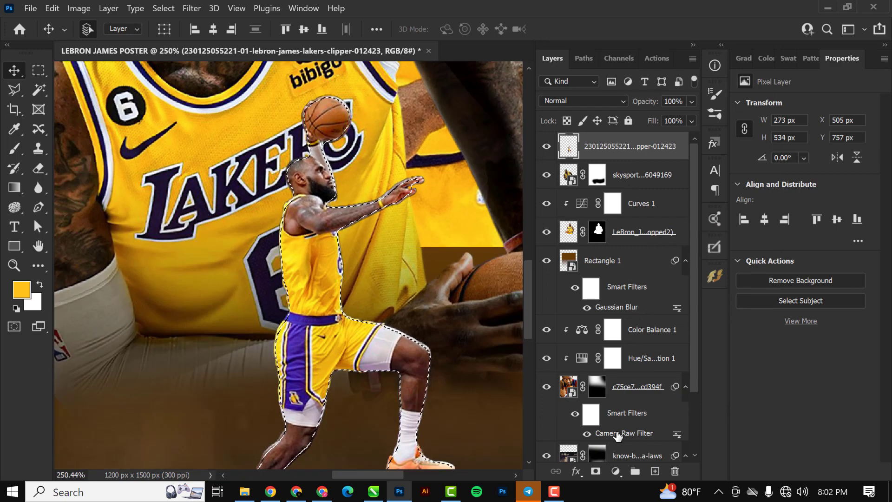
pyautogui.click(596, 471)
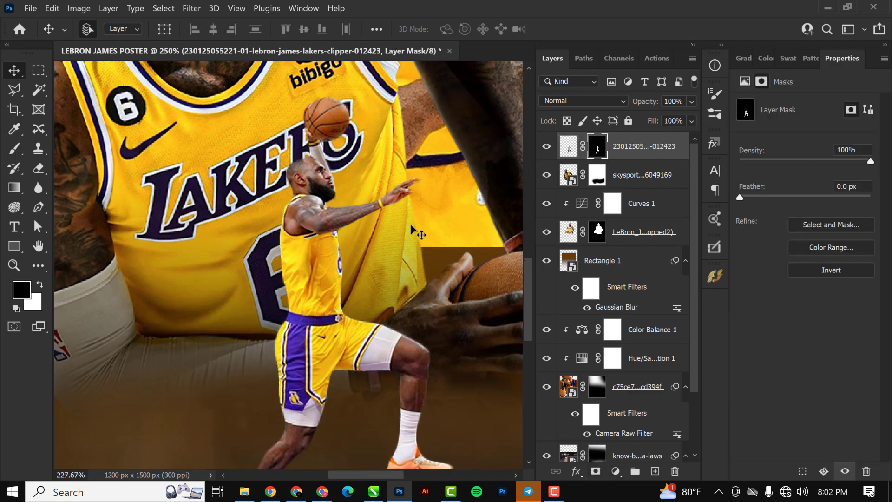
pyautogui.scroll(-5, 410, 228)
pyautogui.scroll(5, 410, 228)
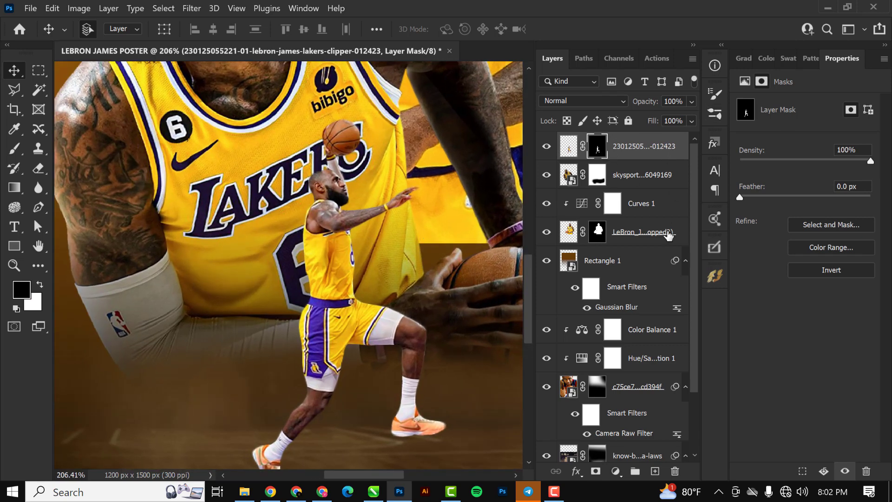
# Step: Convert the masked jumping player layer to a smart object
pyautogui.click(648, 238)
pyautogui.click(621, 146)
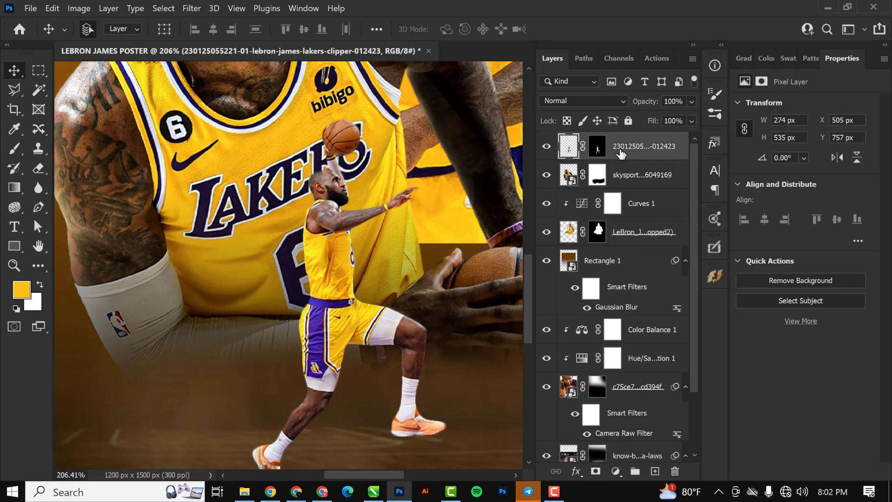
pyautogui.rightClick(620, 146)
pyautogui.click(711, 192)
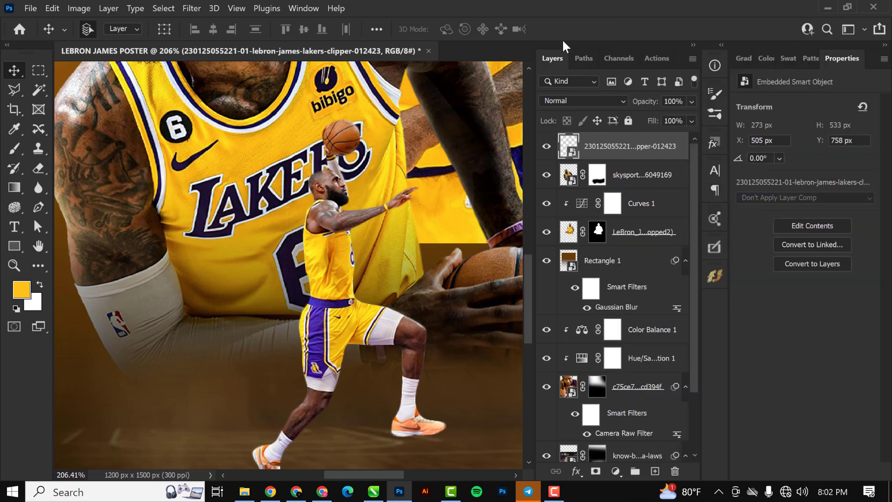
# Step: Convert the masked LeBron_James (cropped2) layer to a smart object
pyautogui.click(637, 239)
pyautogui.rightClick(636, 239)
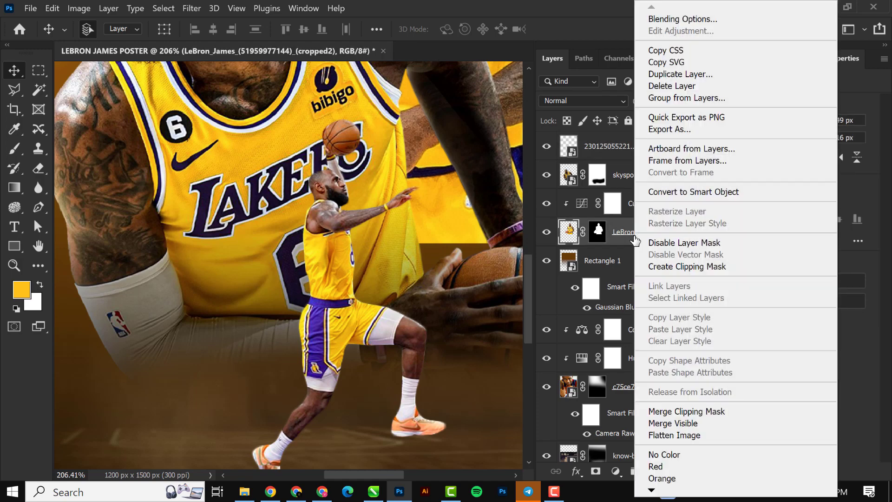
pyautogui.click(694, 193)
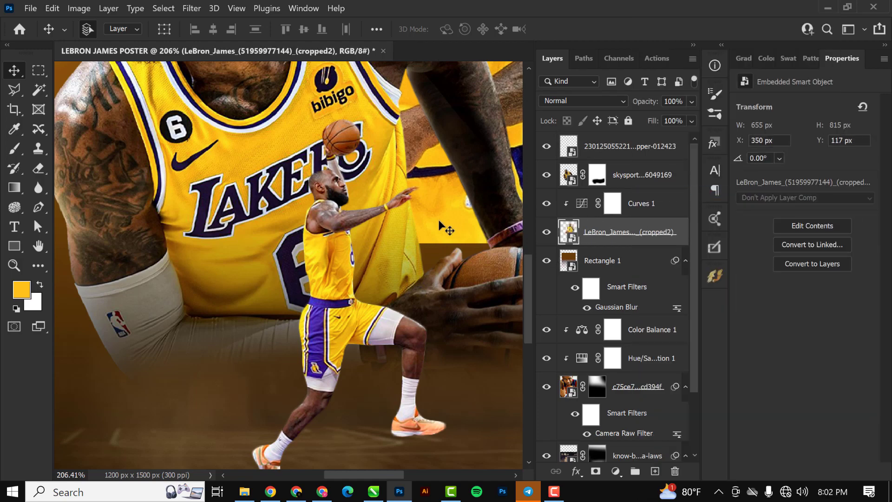
# Step: Add a new blank layer directly above the Curves 1 adjustment, beneath the front player's skysports cutout
pyautogui.hotkey('ctrl', '0')
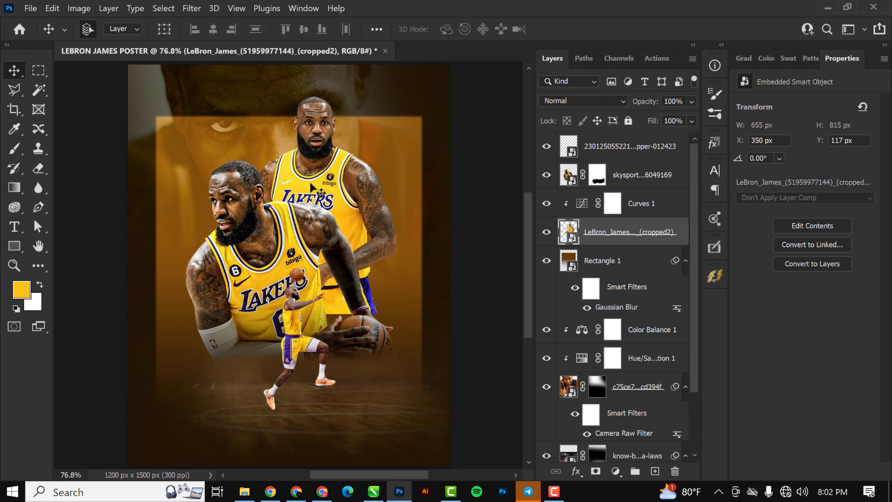
pyautogui.scroll(3, 320, 193)
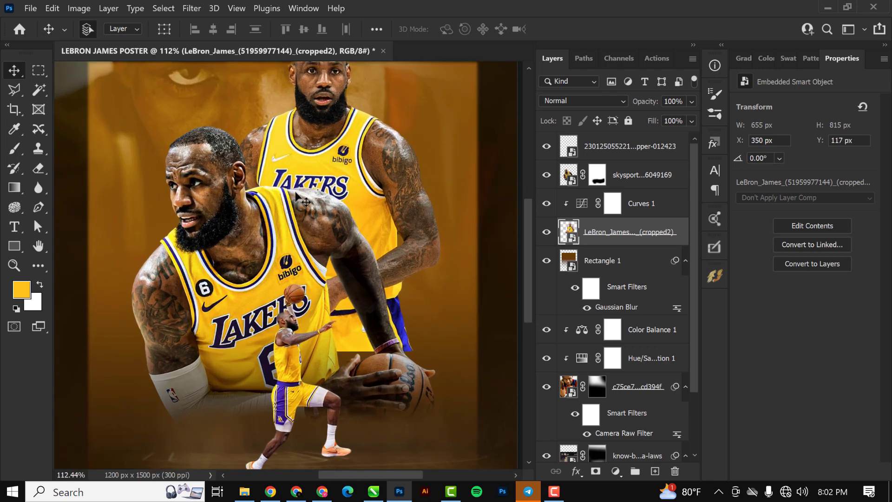
pyautogui.click(298, 253)
pyautogui.click(636, 203)
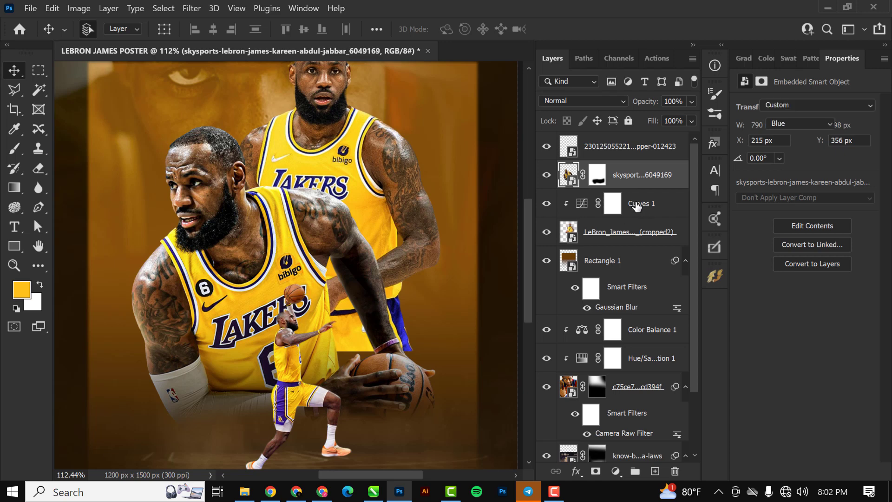
pyautogui.click(636, 185)
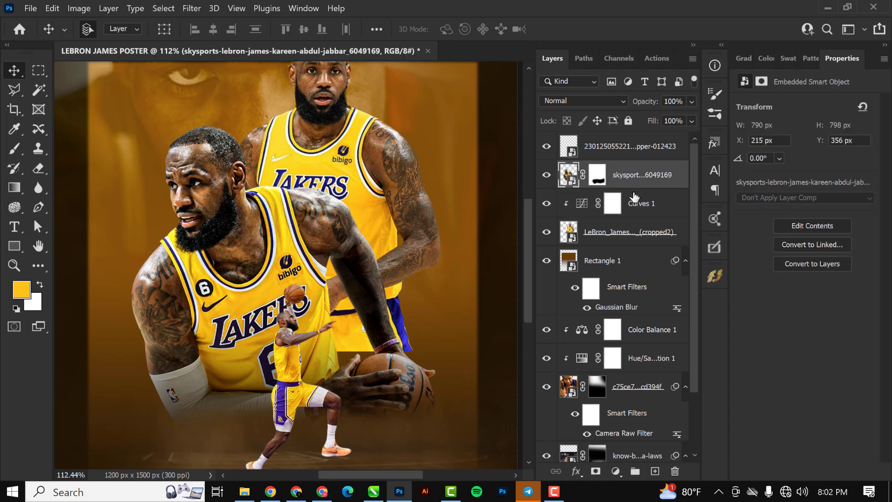
pyautogui.click(635, 203)
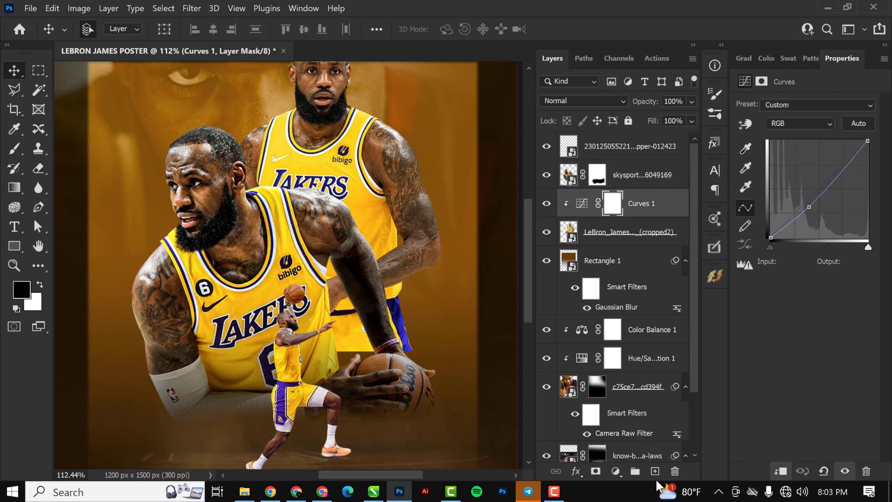
pyautogui.click(655, 471)
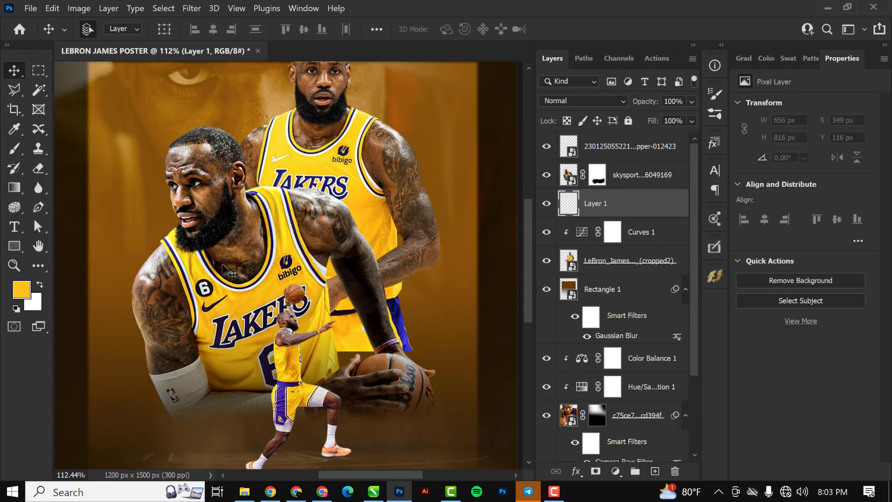
# Step: Reset the foreground and background colours to black and white and choose the Soft Round brush at 0% hardness
pyautogui.click(19, 291)
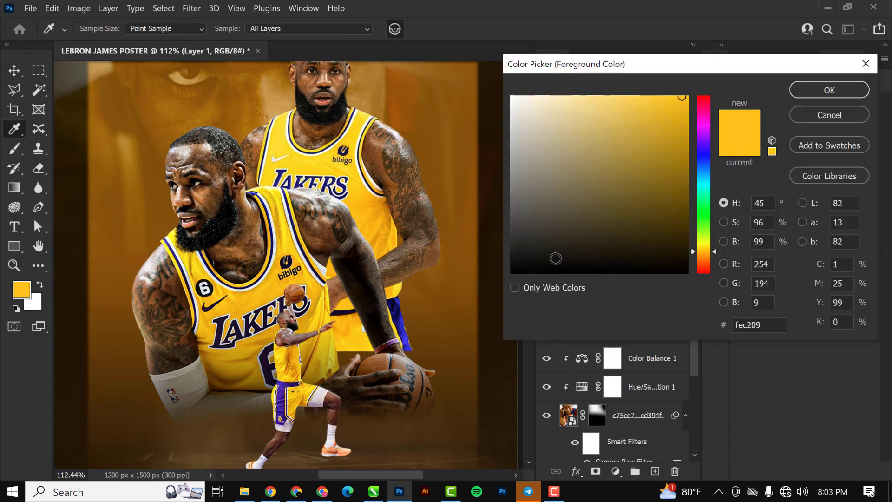
pyautogui.click(840, 117)
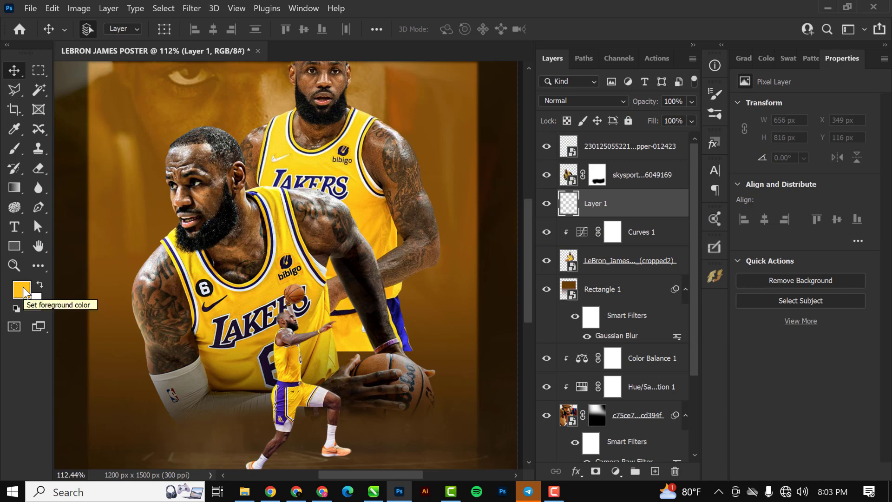
pyautogui.press('d')
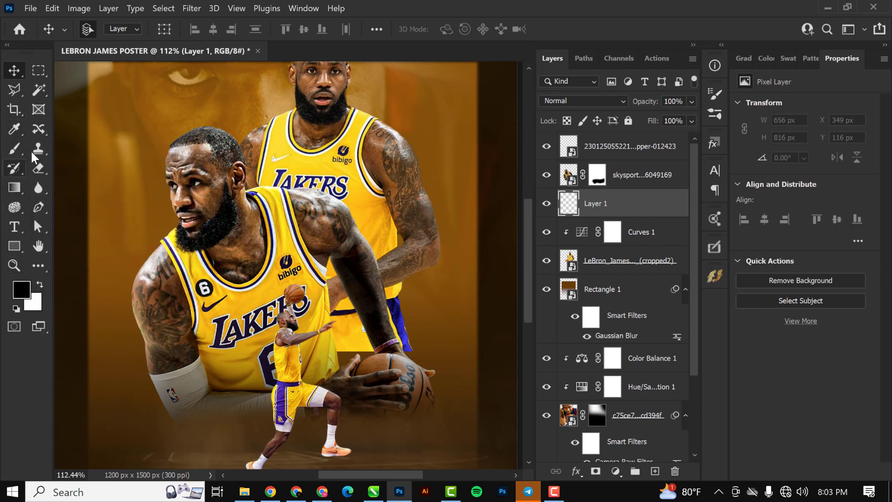
pyautogui.click(17, 148)
pyautogui.click(98, 28)
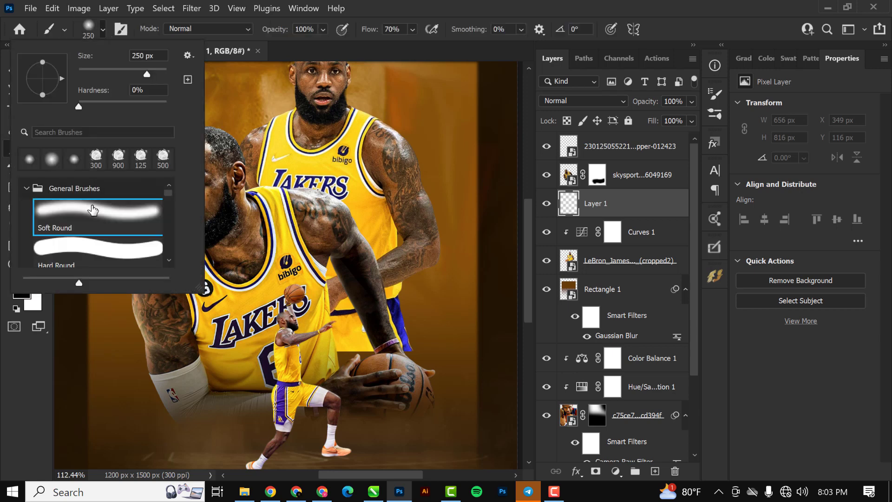
pyautogui.click(625, 212)
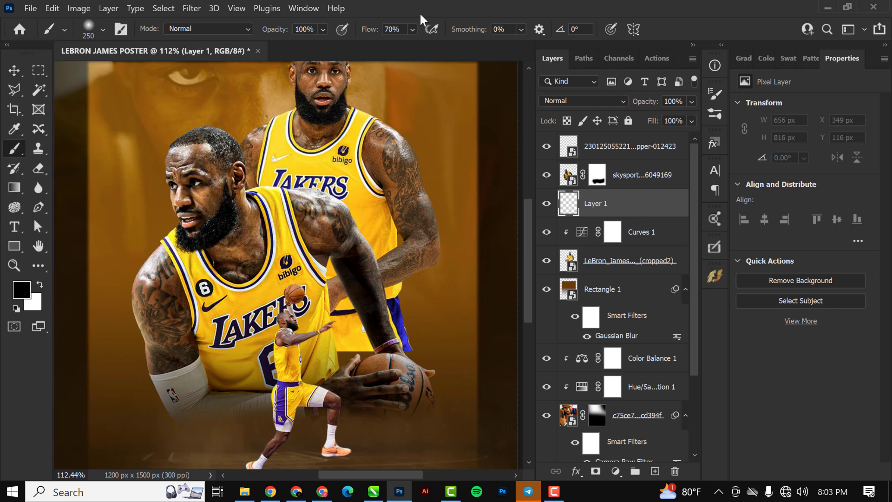
# Step: Set the brush flow to 50% and reduce the brush size to 125 px
pyautogui.click(412, 28)
pyautogui.moveTo(426, 47)
pyautogui.mouseDown()
pyautogui.moveTo(435, 46)
pyautogui.moveTo(428, 48)
pyautogui.mouseUp()
pyautogui.click(393, 29)
pyautogui.write('50')
pyautogui.press('Return')
pyautogui.press('[')
pyautogui.press('[')
pyautogui.press('[')
pyautogui.press('[')
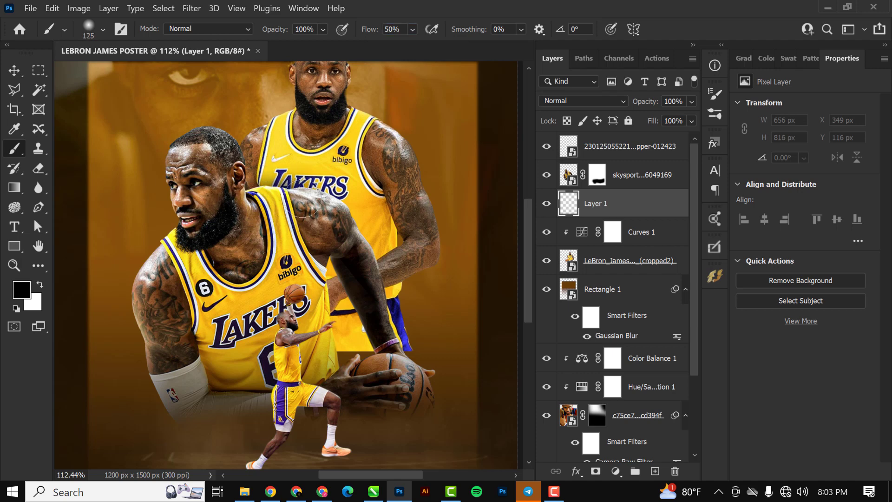
# Step: Paint soft black shadows on the new layer behind the front player's neck, shoulders and arm, separating him from the rear player
pyautogui.moveTo(302, 198); pyautogui.dragTo(251, 197)
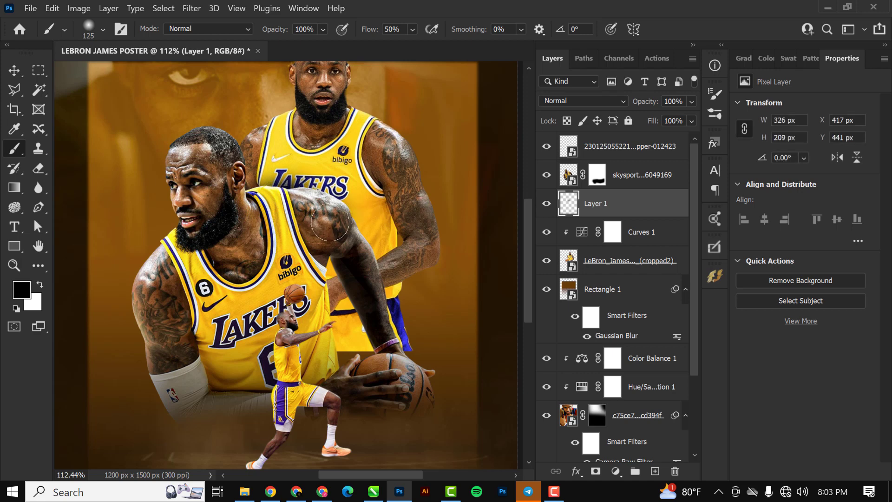
pyautogui.moveTo(330, 222)
pyautogui.mouseDown()
pyautogui.moveTo(326, 235)
pyautogui.moveTo(339, 253)
pyautogui.moveTo(332, 237)
pyautogui.moveTo(316, 253)
pyautogui.moveTo(312, 292)
pyautogui.moveTo(327, 365)
pyautogui.mouseUp()
pyautogui.scroll(-3, 325, 360)
pyautogui.scroll(3, 302, 343)
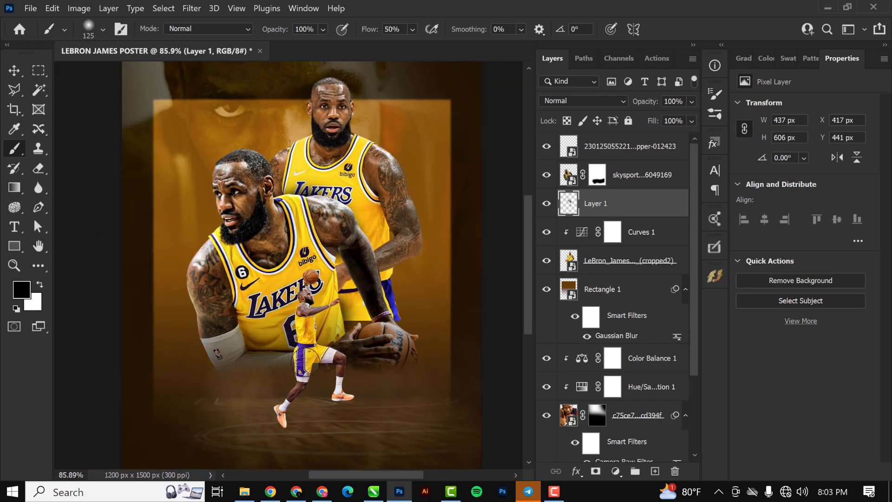
pyautogui.scroll(2, 299, 342)
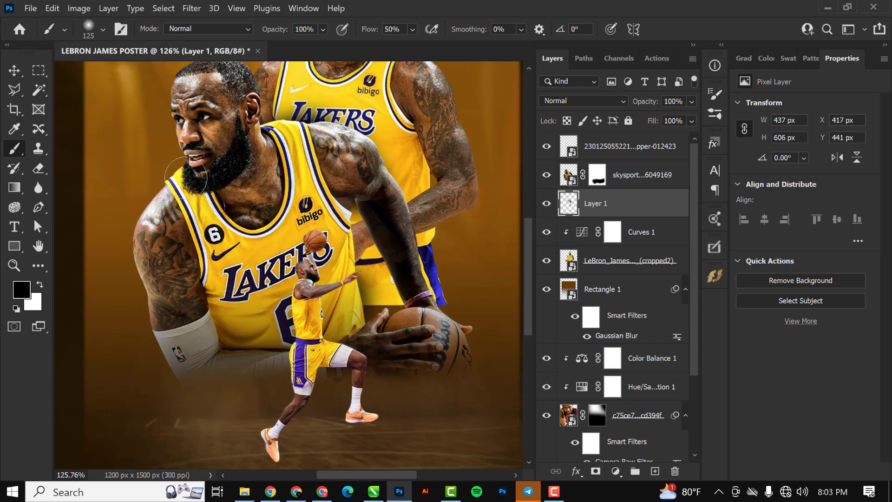
pyautogui.moveTo(182, 177)
pyautogui.mouseDown()
pyautogui.moveTo(198, 197)
pyautogui.moveTo(204, 182)
pyautogui.moveTo(192, 185)
pyautogui.mouseUp()
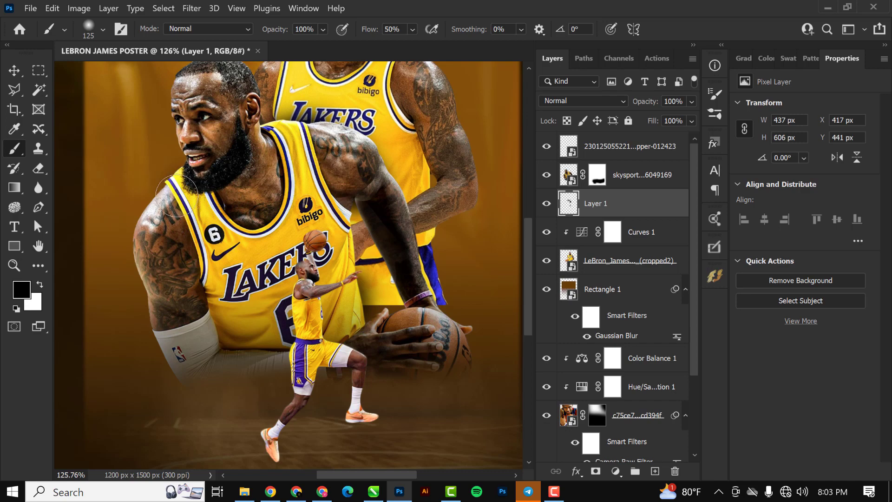
pyautogui.scroll(-3, 322, 278)
pyautogui.scroll(2, 322, 279)
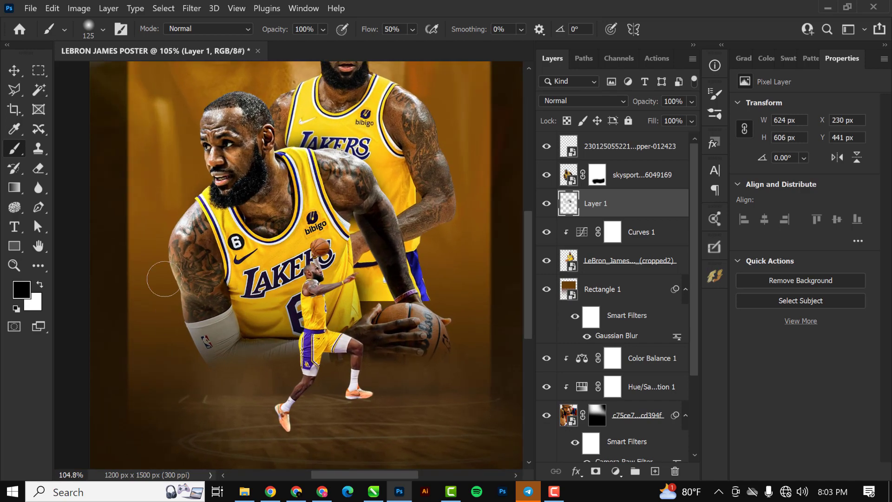
pyautogui.scroll(-1, 289, 336)
pyautogui.scroll(1, 291, 337)
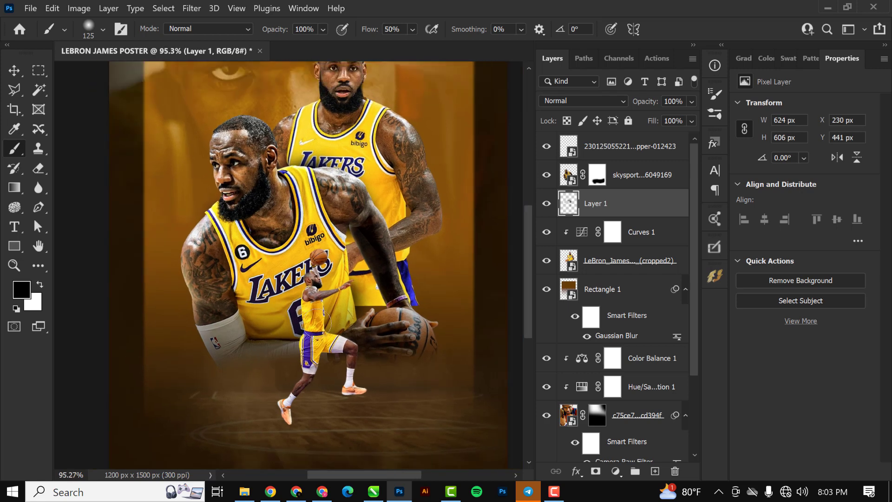
pyautogui.scroll(-1, 326, 325)
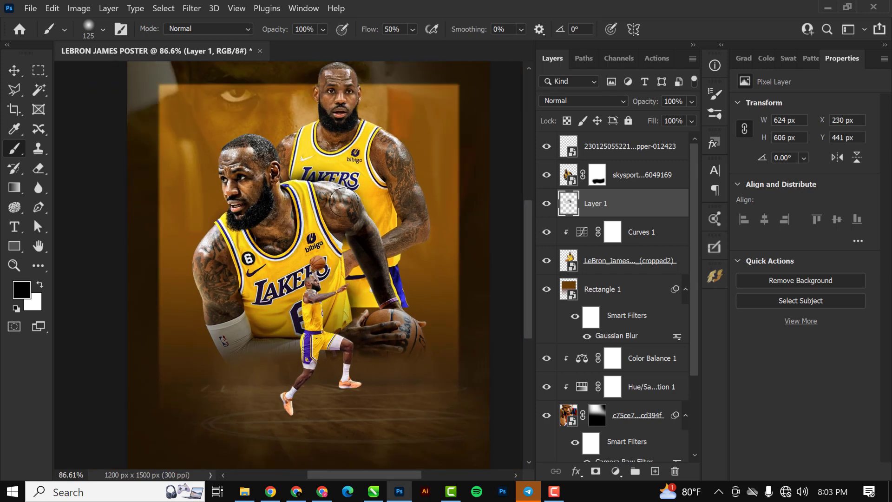
pyautogui.scroll(-3, 331, 197)
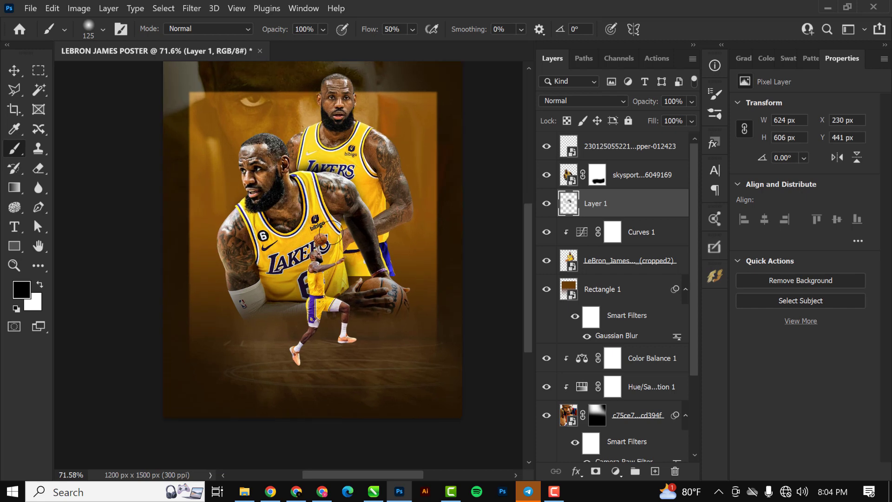
# Step: Add another blank layer directly above Rectangle 1, beneath the rear player's LeBron_James (cropped2) cutout
pyautogui.click(14, 70)
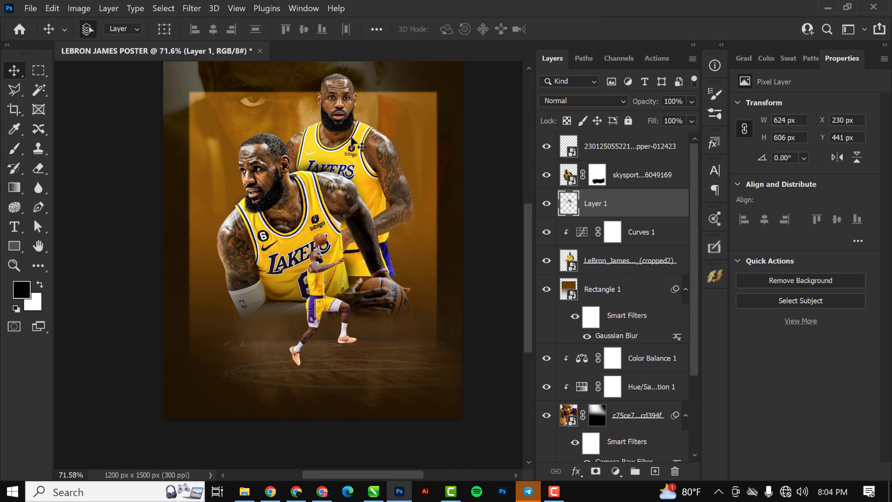
pyautogui.click(357, 144)
pyautogui.click(618, 291)
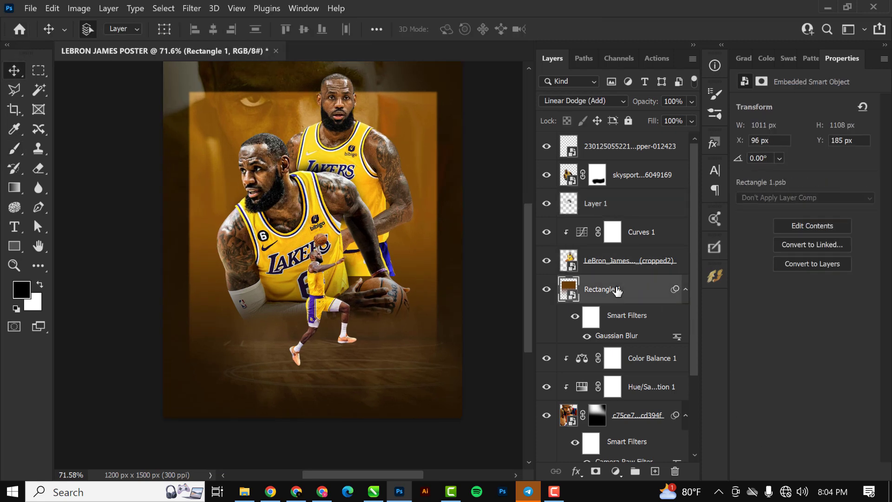
pyautogui.click(654, 471)
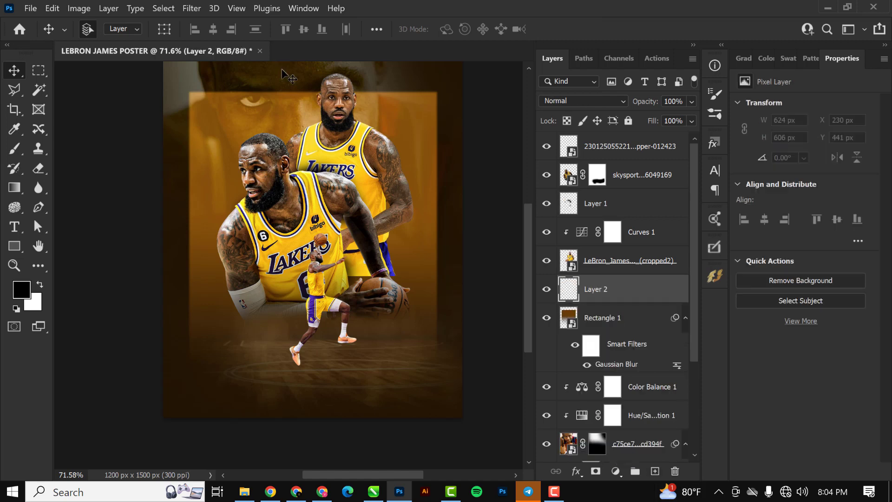
# Step: Brush soft black shadows on the new layer behind the rear player's neck and the shoulder beside the front player's head
pyautogui.scroll(2, 353, 201)
pyautogui.scroll(1, 353, 201)
pyautogui.press('b')
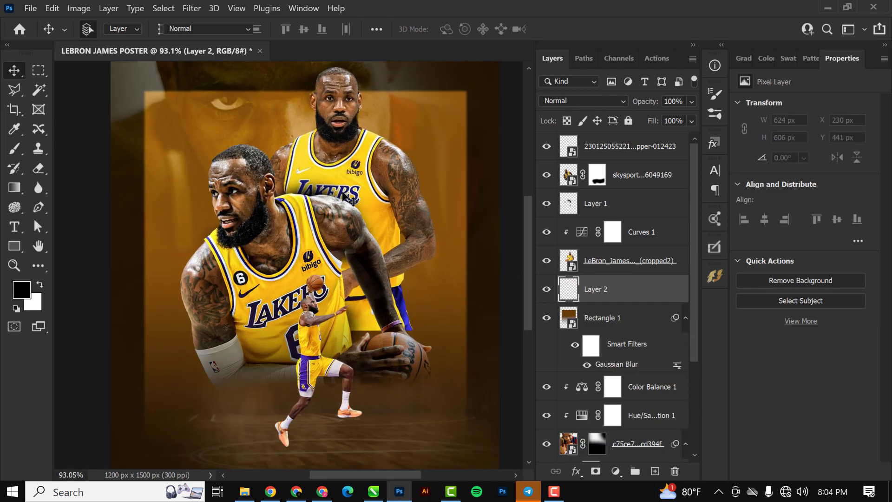
pyautogui.scroll(1, 282, 159)
pyautogui.scroll(1, 283, 159)
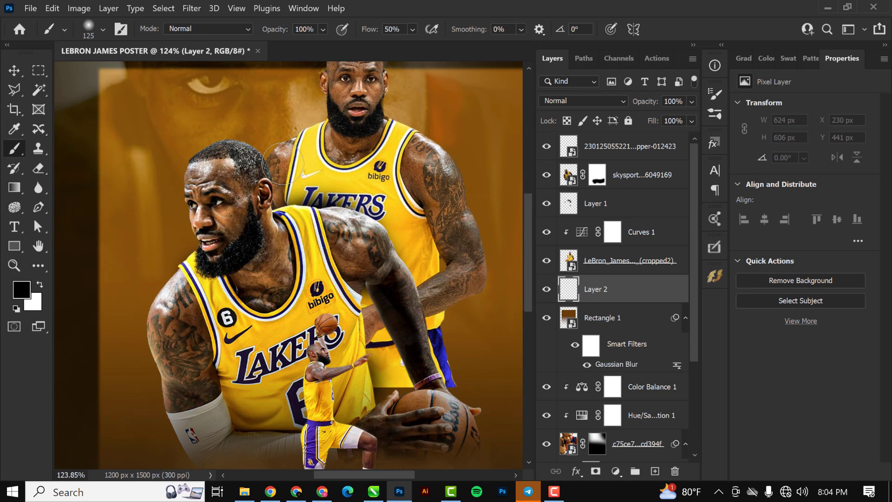
pyautogui.moveTo(317, 144); pyautogui.dragTo(282, 157)
pyautogui.moveTo(313, 147)
pyautogui.mouseDown()
pyautogui.moveTo(289, 153)
pyautogui.moveTo(293, 171)
pyautogui.mouseUp()
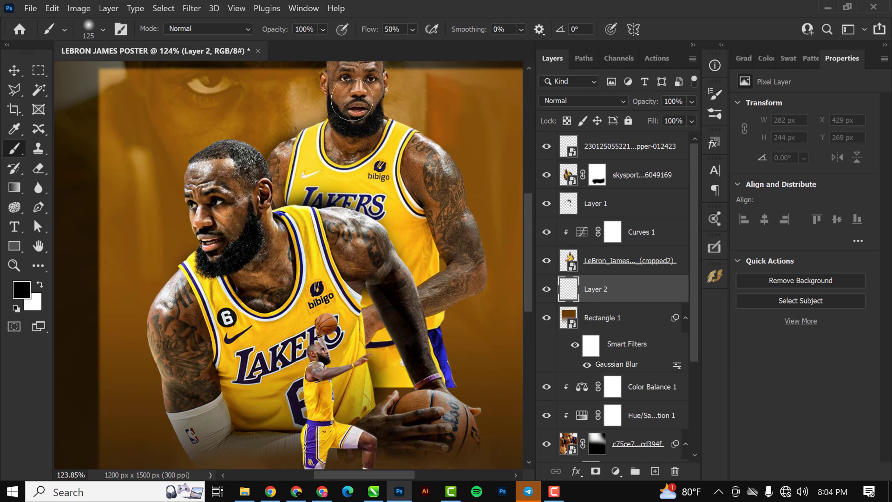
pyautogui.moveTo(350, 118); pyautogui.dragTo(351, 126)
pyautogui.scroll(-2, 349, 308)
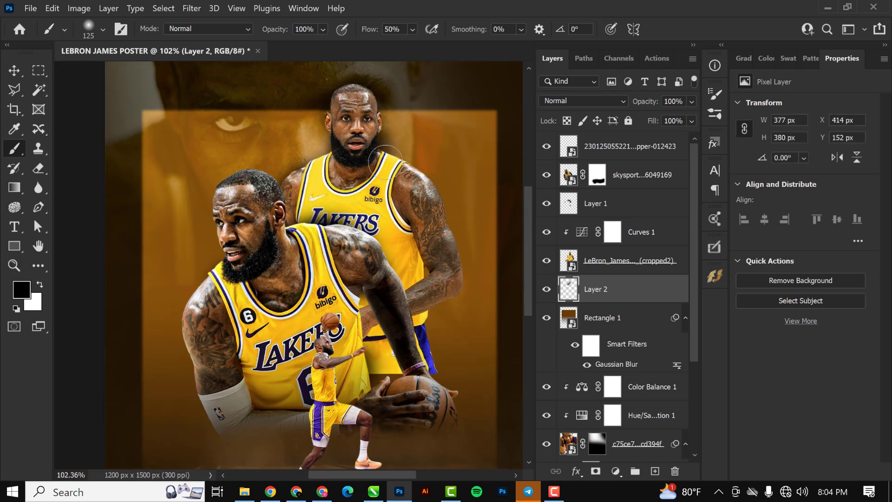
pyautogui.scroll(-6, 419, 214)
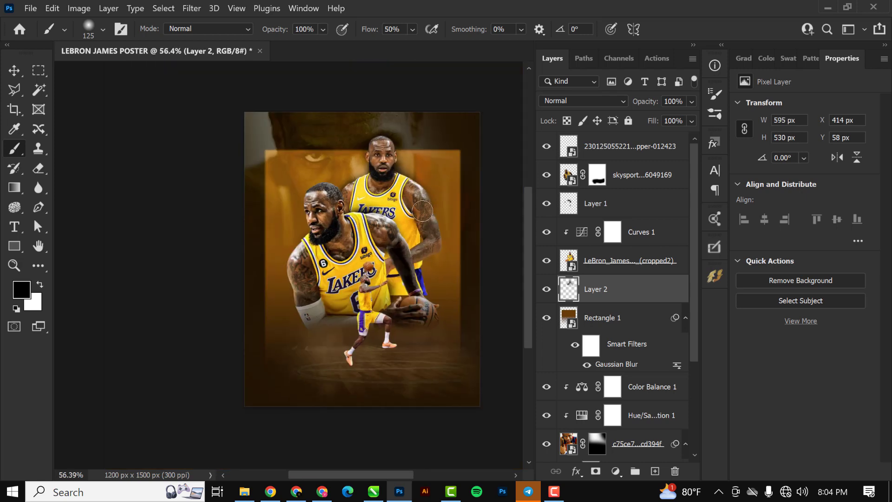
# Step: Undo the last shadow stroke and paint soft black shadows behind the rear player's outer shoulder, arm and blue-edged shorts
pyautogui.scroll(4, 420, 214)
pyautogui.moveTo(333, 172); pyautogui.dragTo(335, 172)
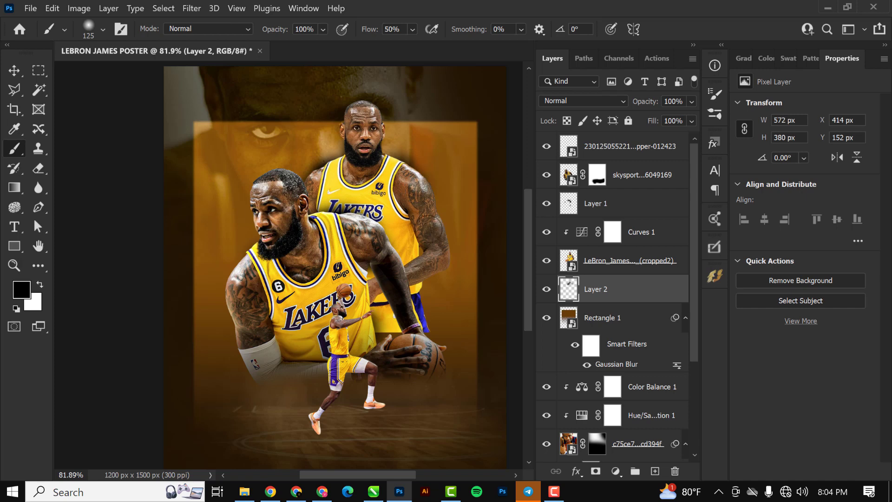
pyautogui.hotkey('ctrl', 'z')
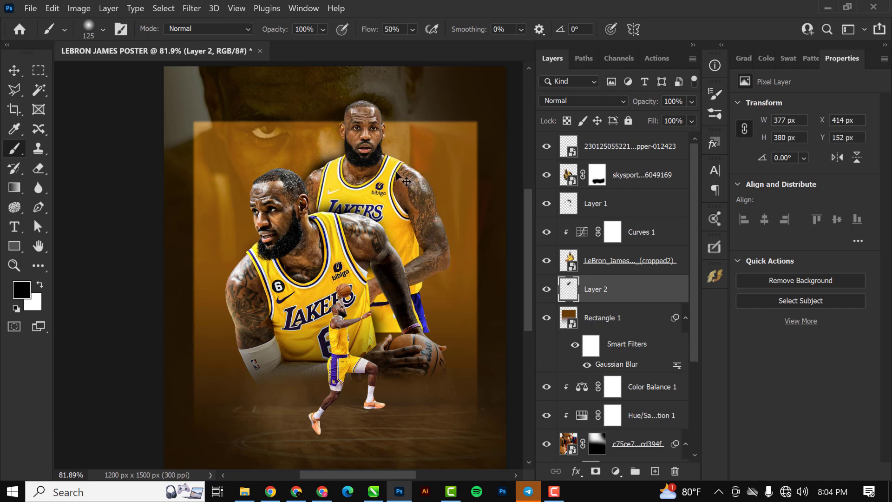
pyautogui.moveTo(399, 175)
pyautogui.mouseDown()
pyautogui.moveTo(412, 191)
pyautogui.moveTo(416, 218)
pyautogui.mouseUp()
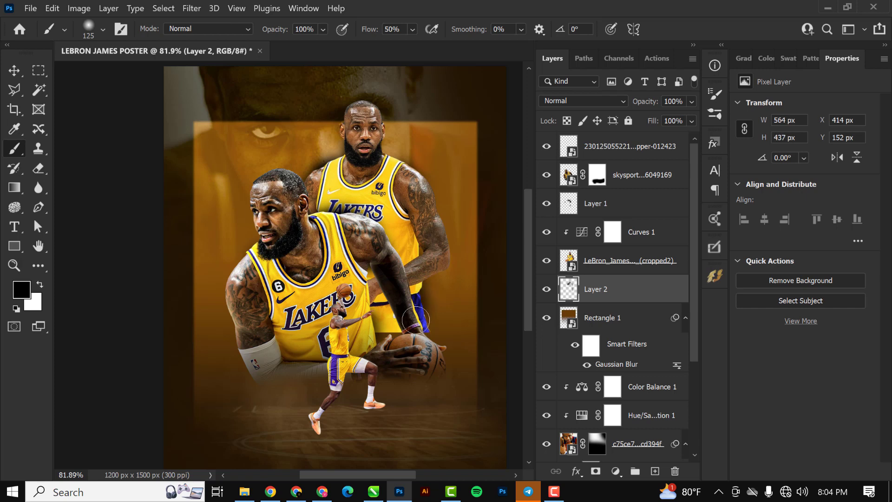
pyautogui.moveTo(416, 320); pyautogui.dragTo(415, 302)
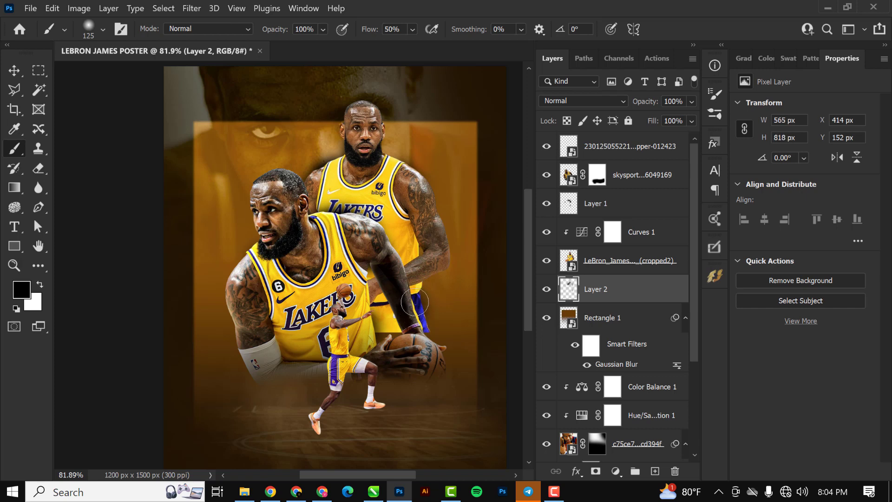
pyautogui.scroll(3, 415, 302)
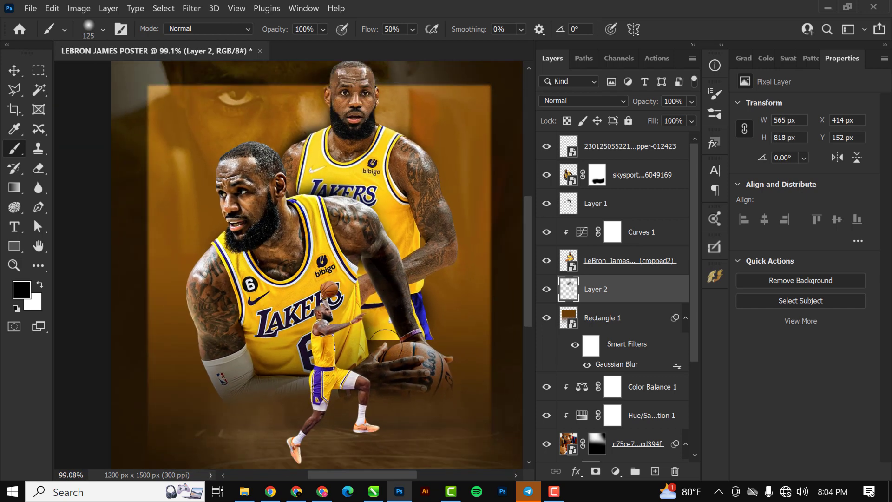
pyautogui.scroll(-3, 381, 323)
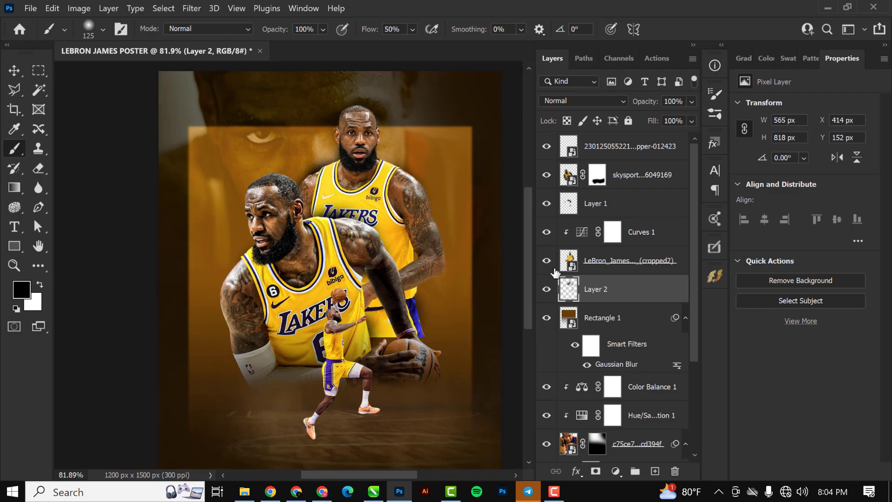
pyautogui.scroll(6, 446, 330)
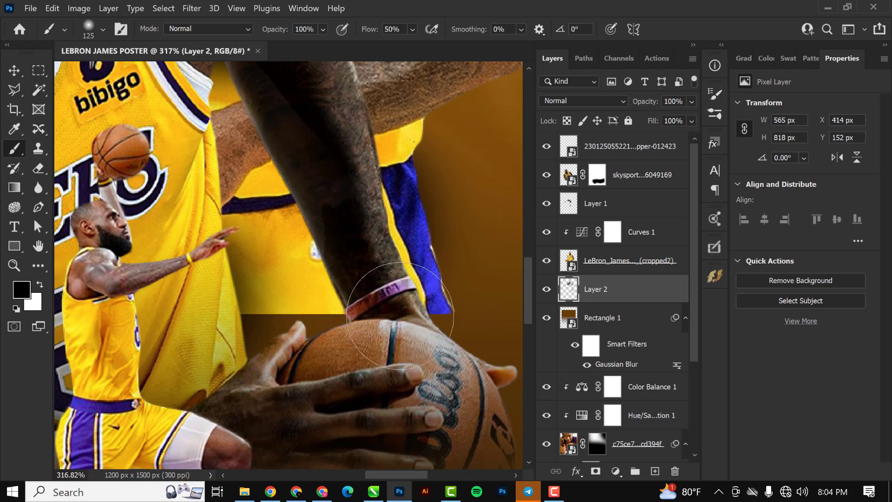
# Step: Isolate the rear player's LeBron_James (cropped2) cutout by hiding all other layers, and add a layer mask to it
pyautogui.scroll(-4, 409, 310)
pyautogui.scroll(-2, 454, 279)
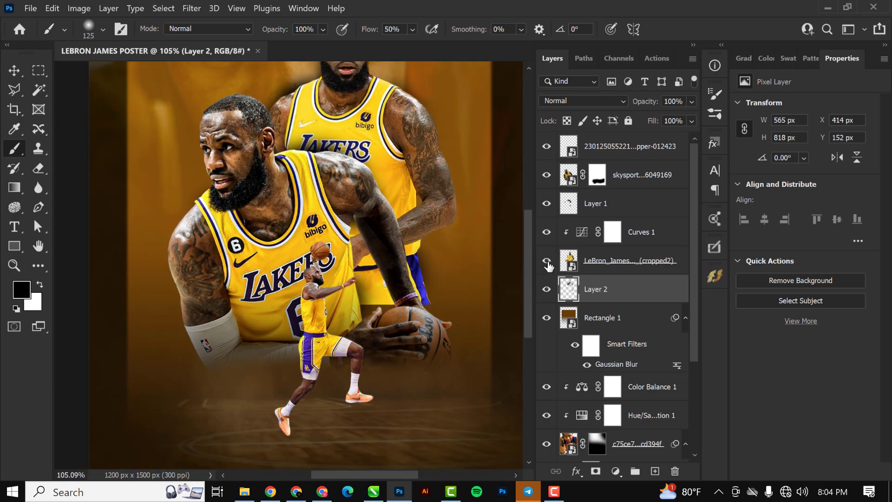
pyautogui.click(637, 264)
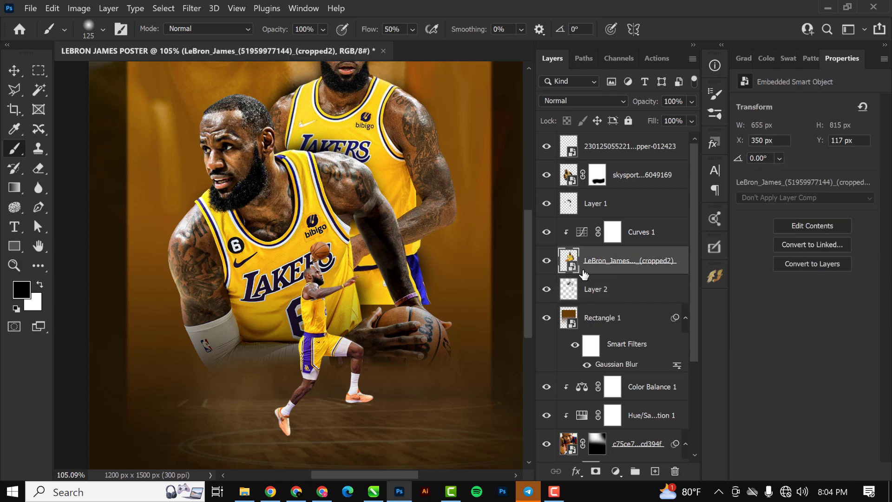
pyautogui.keyDown('alt'); pyautogui.click(547, 261); pyautogui.keyUp('alt')
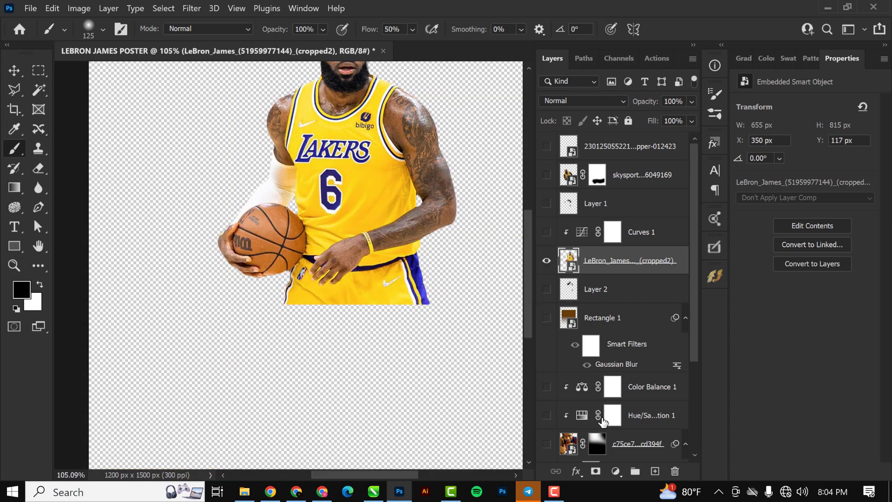
pyautogui.click(595, 471)
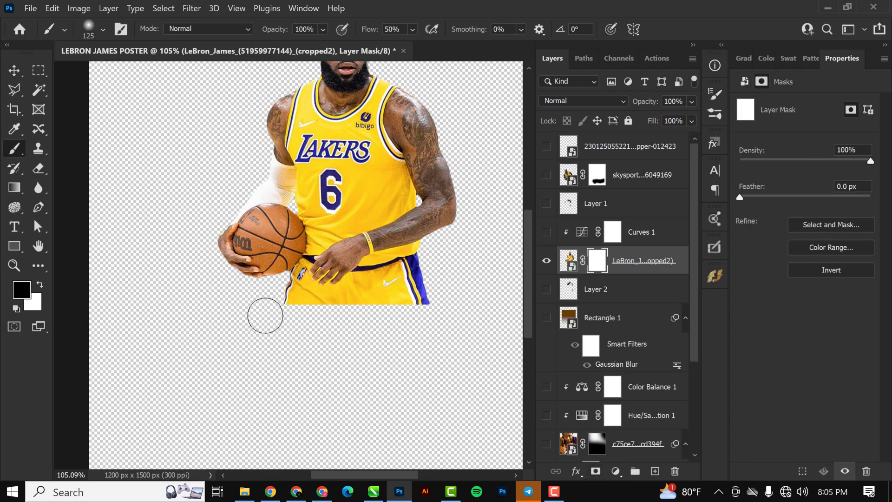
# Step: Fade the rear player's cut-off shorts on the mask with a soft black 250 px brush, and show all other layers again
pyautogui.press(']')
pyautogui.press(']')
pyautogui.moveTo(283, 321)
pyautogui.mouseDown()
pyautogui.moveTo(410, 322)
pyautogui.moveTo(249, 333)
pyautogui.moveTo(488, 335)
pyautogui.moveTo(334, 332)
pyautogui.moveTo(425, 328)
pyautogui.moveTo(257, 342)
pyautogui.moveTo(322, 340)
pyautogui.moveTo(272, 329)
pyautogui.mouseUp()
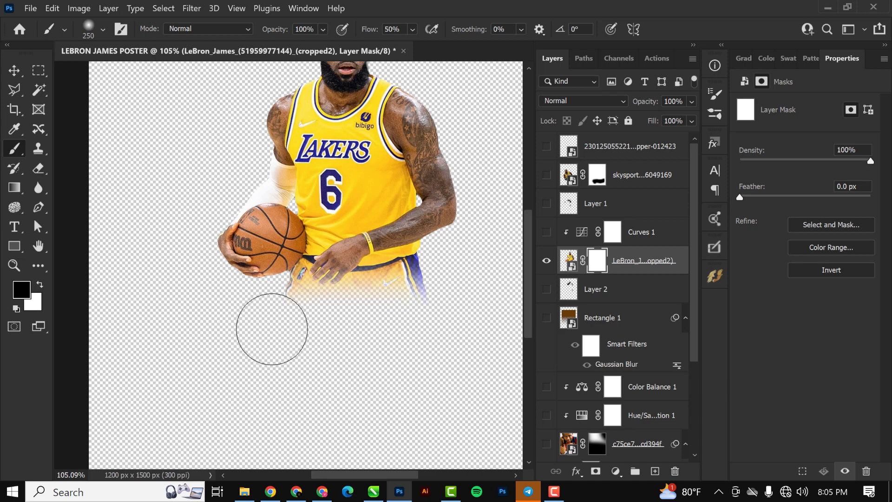
pyautogui.keyDown('alt'); pyautogui.click(546, 261); pyautogui.keyUp('alt')
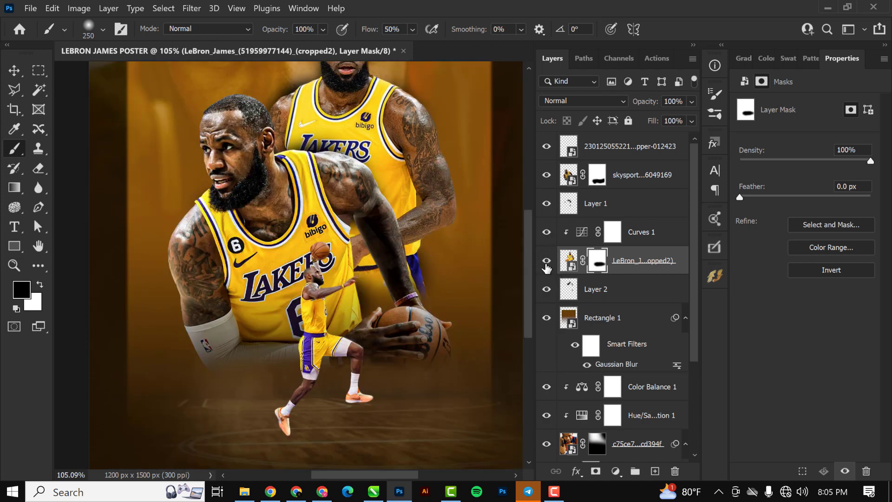
pyautogui.scroll(-3, 367, 288)
pyautogui.scroll(1, 367, 288)
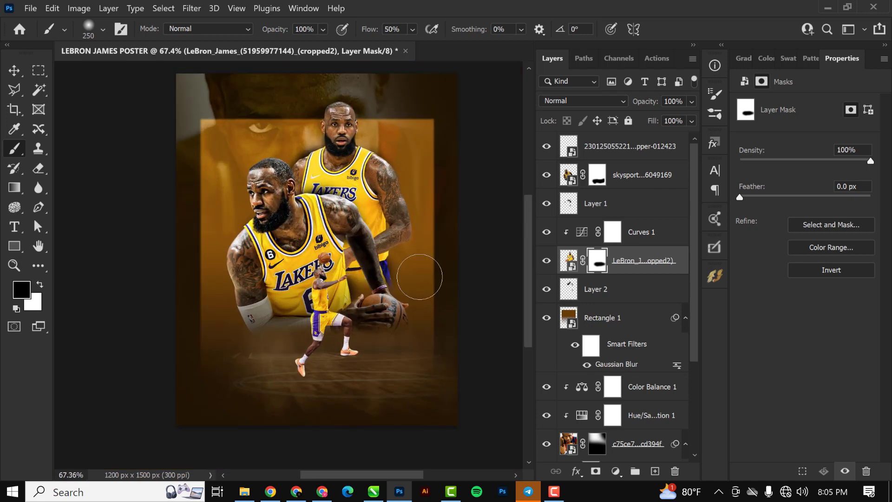
pyautogui.scroll(2, 418, 268)
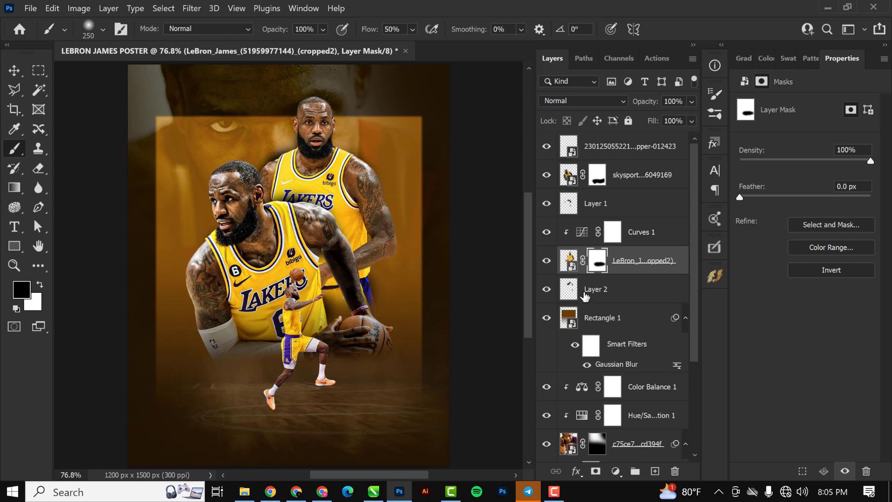
# Step: Add a blank layer directly above the front player's skysports cutout, beneath the small jumping player, and ready the Brush tool
pyautogui.click(649, 152)
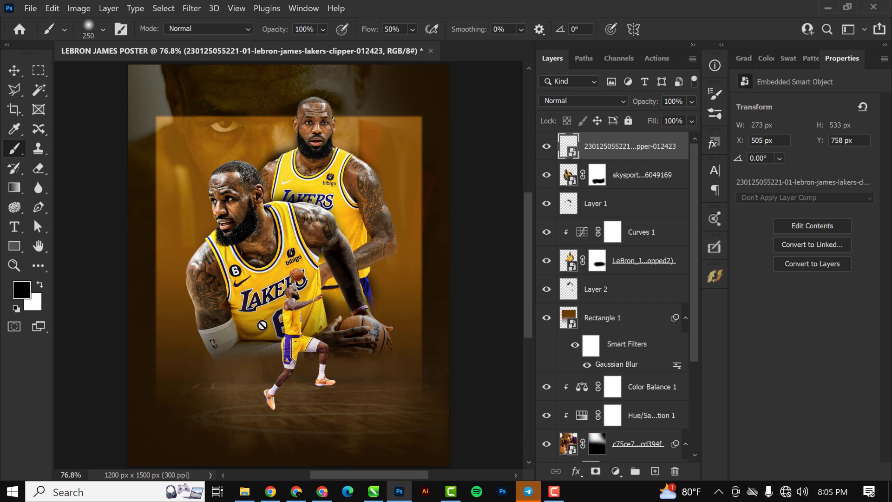
pyautogui.scroll(2, 293, 338)
pyautogui.press('v')
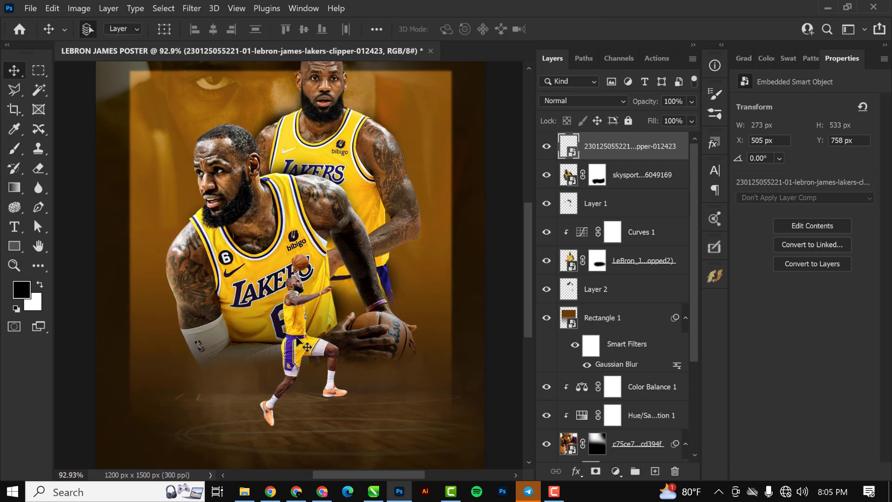
pyautogui.click(627, 175)
pyautogui.click(655, 471)
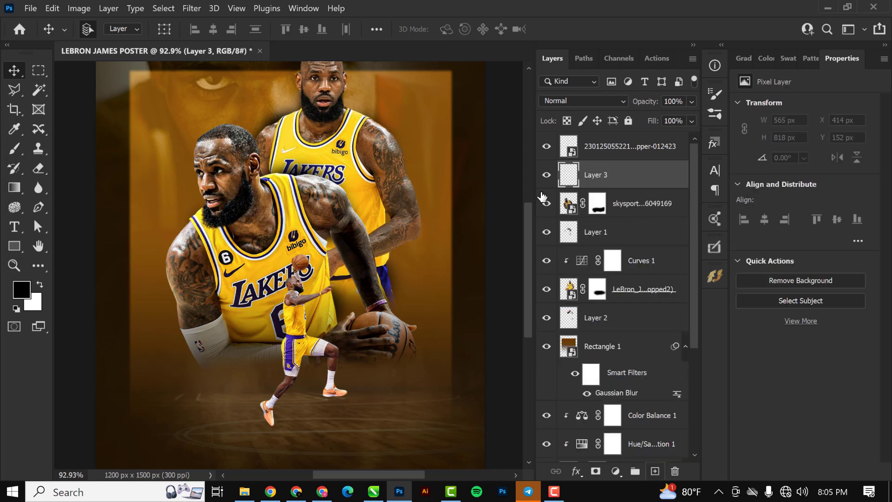
pyautogui.click(545, 146)
pyautogui.press('b')
# Step: Paint soft black shadows behind the jumping player's torso, waist and shorts with a 70 px brush, and undo the last stroke
pyautogui.scroll(3, 286, 350)
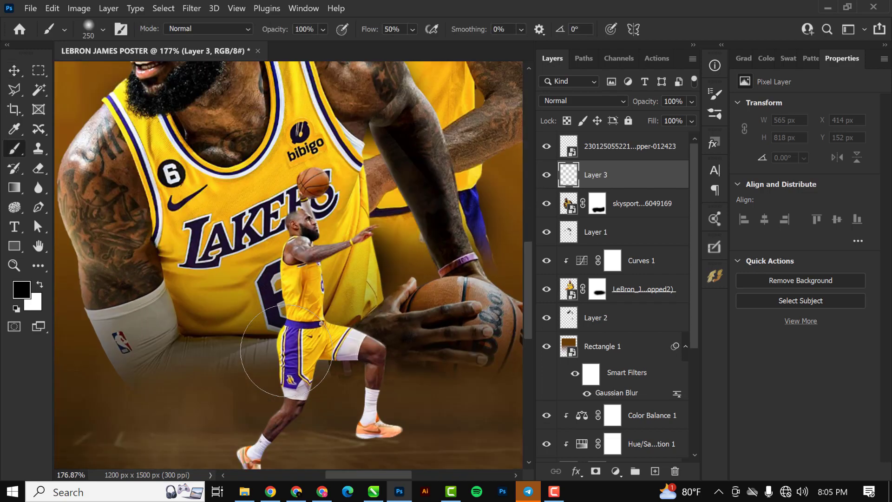
pyautogui.press('[')
pyautogui.press('[')
pyautogui.press('[')
pyautogui.press('[')
pyautogui.scroll(2, 286, 287)
pyautogui.press('[')
pyautogui.press('[')
pyautogui.press('[')
pyautogui.press('[')
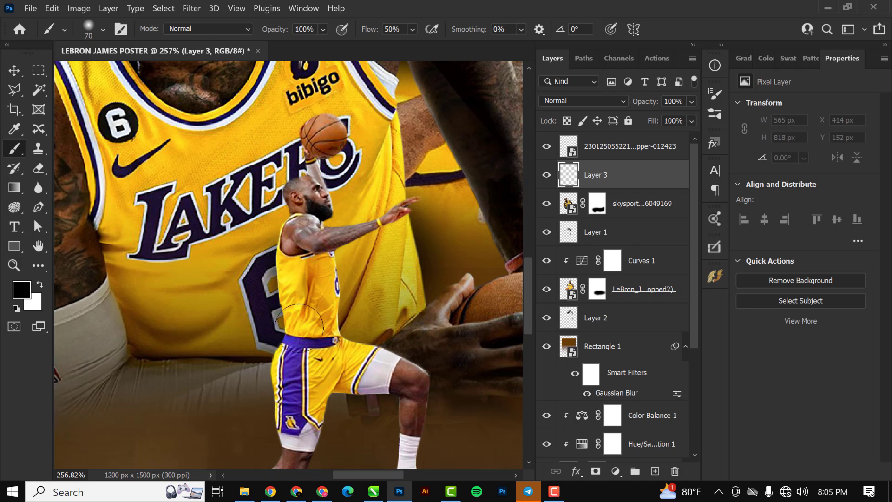
pyautogui.moveTo(299, 328)
pyautogui.mouseDown()
pyautogui.moveTo(302, 318)
pyautogui.moveTo(279, 382)
pyautogui.mouseUp()
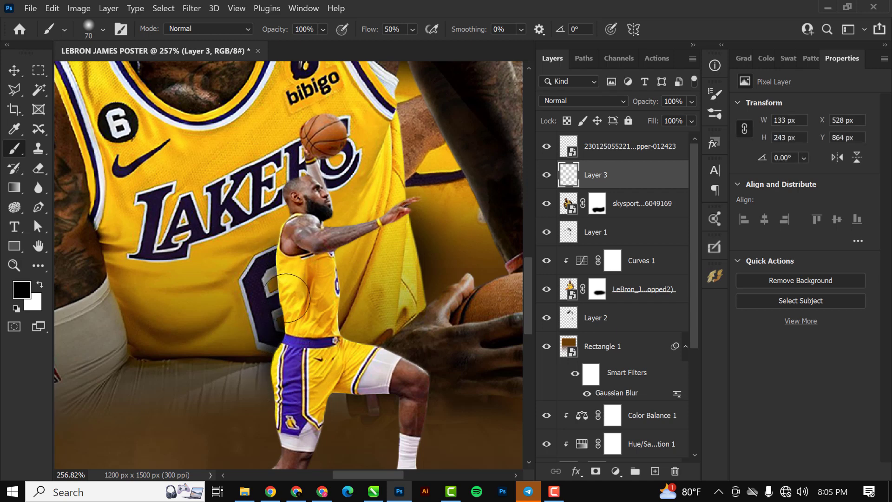
pyautogui.moveTo(288, 298)
pyautogui.mouseDown()
pyautogui.moveTo(302, 251)
pyautogui.moveTo(323, 240)
pyautogui.moveTo(297, 209)
pyautogui.moveTo(315, 272)
pyautogui.moveTo(320, 377)
pyautogui.moveTo(283, 374)
pyautogui.moveTo(292, 404)
pyautogui.moveTo(353, 367)
pyautogui.moveTo(386, 386)
pyautogui.moveTo(395, 372)
pyautogui.moveTo(369, 377)
pyautogui.moveTo(333, 355)
pyautogui.mouseUp()
pyautogui.scroll(-6, 333, 353)
pyautogui.scroll(3, 317, 403)
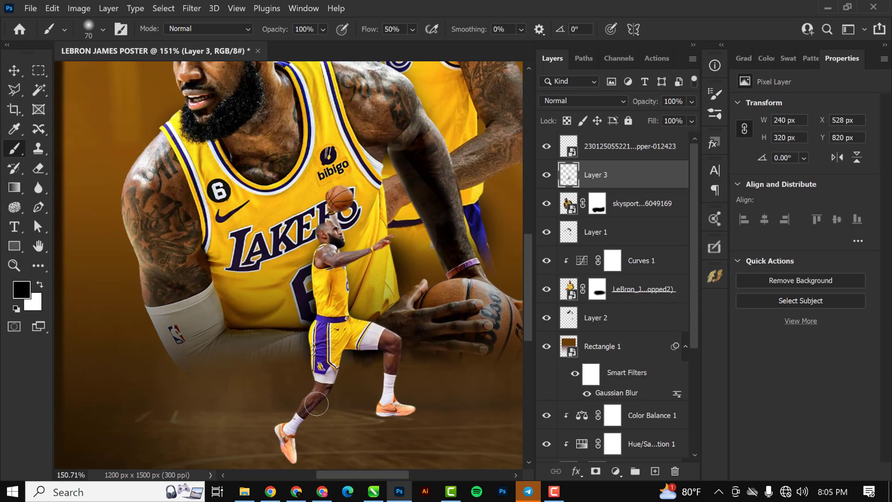
pyautogui.hotkey('ctrl', 'z')
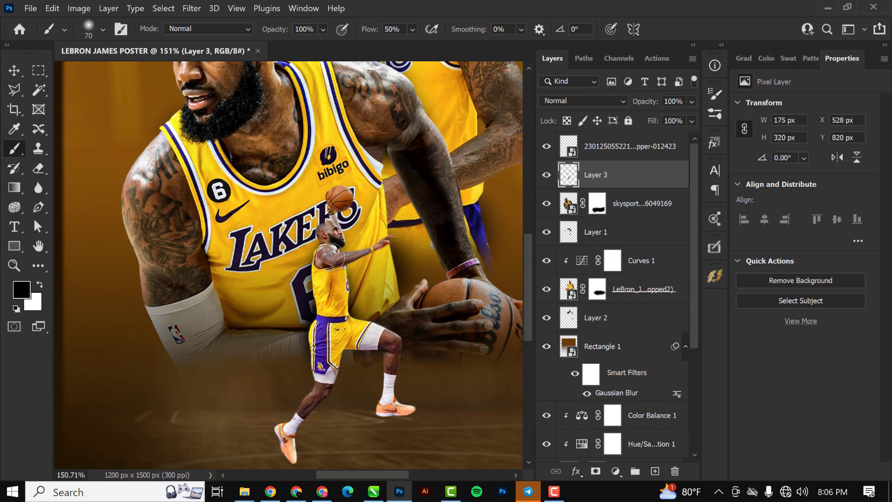
# Step: Dab a soft black shadow behind the jumping player's basketball with a 90 px brush
pyautogui.scroll(2, 329, 262)
pyautogui.press('[')
pyautogui.press('[')
pyautogui.press('[')
pyautogui.press('[')
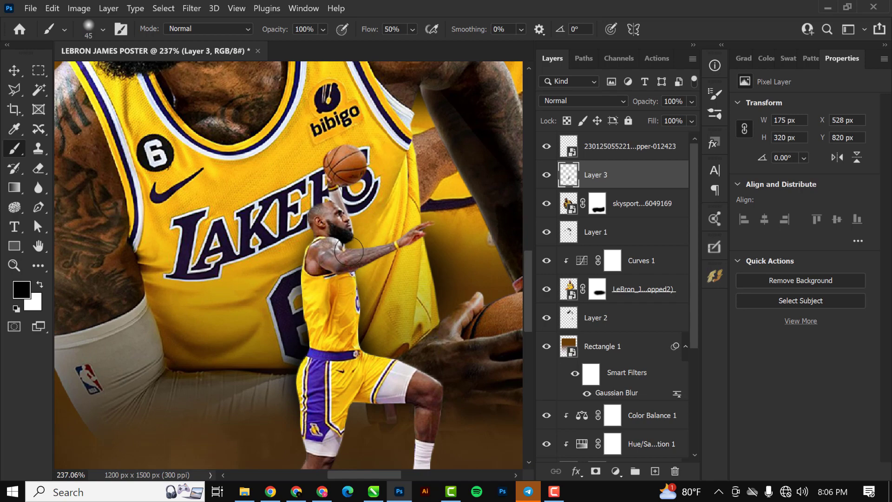
pyautogui.press('[')
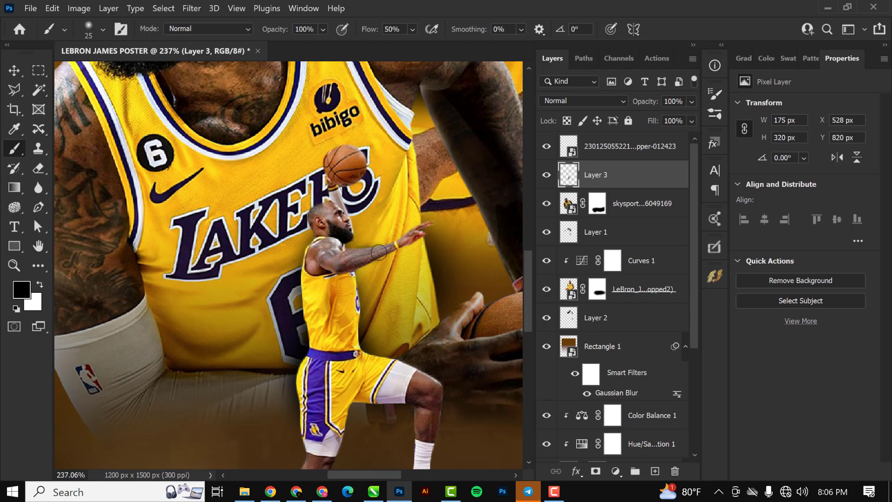
pyautogui.press(']')
pyautogui.press('[')
pyautogui.press('[')
pyautogui.scroll(-5, 385, 250)
pyautogui.scroll(5, 390, 260)
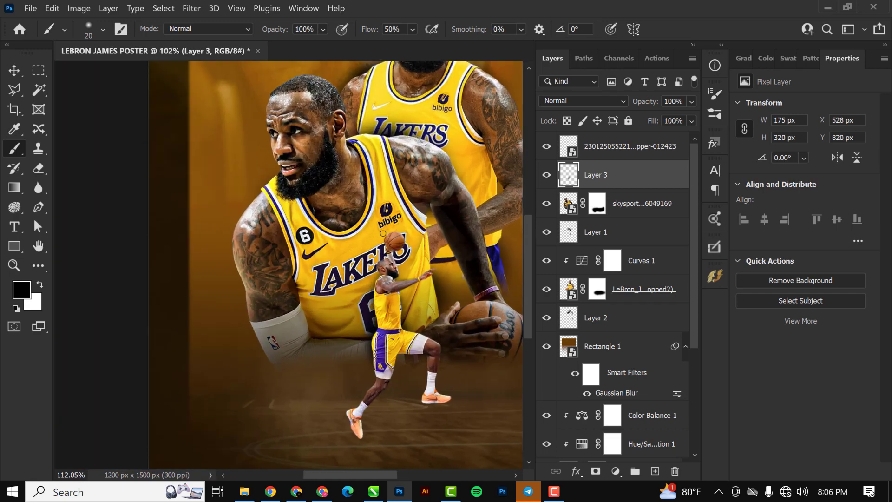
pyautogui.press(']')
pyautogui.press(']')
pyautogui.press(']')
pyautogui.press(']')
pyautogui.press(']')
pyautogui.press(']')
pyautogui.press(']')
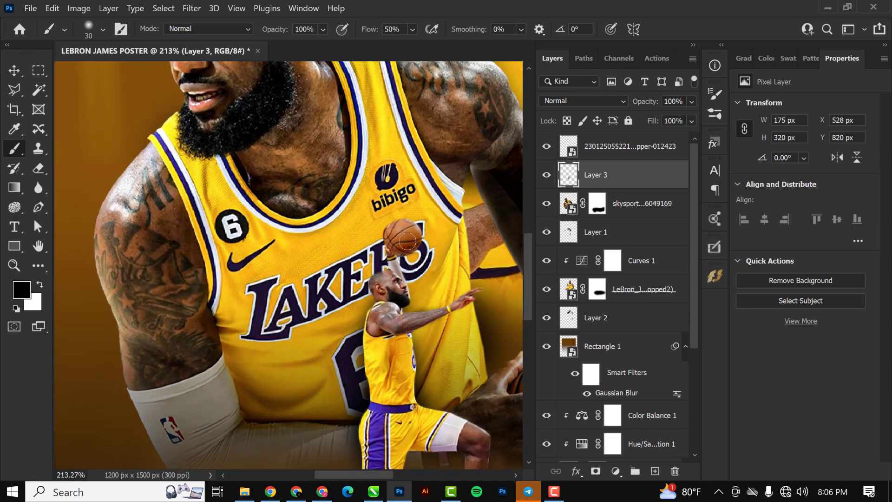
pyautogui.click(402, 235)
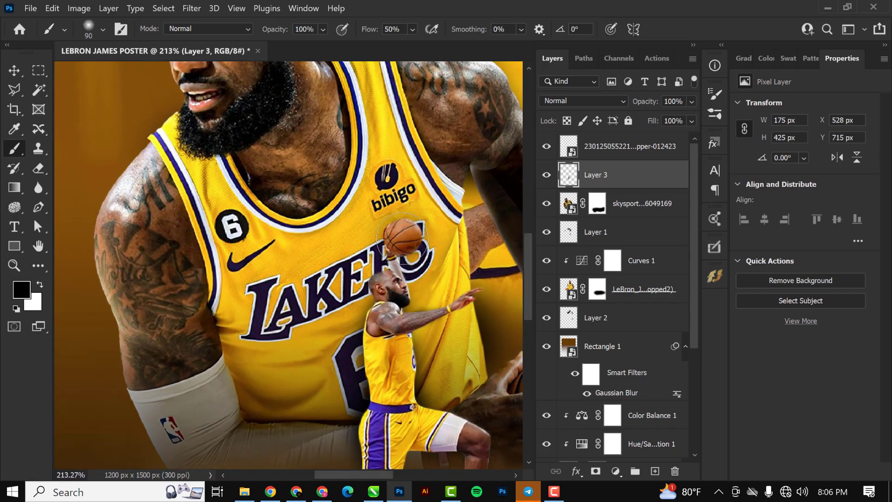
# Step: Examine the shadows around the jumping player up close and across the whole poster
pyautogui.scroll(-5, 403, 260)
pyautogui.scroll(3, 406, 265)
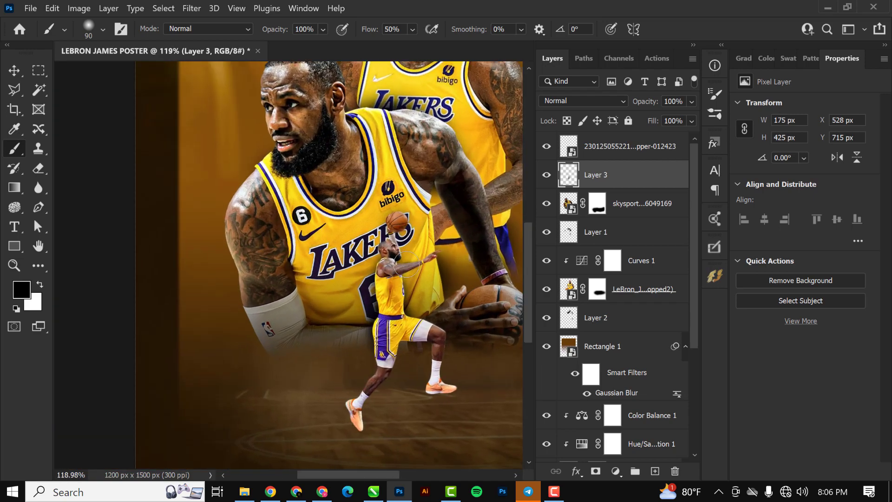
pyautogui.scroll(-3, 403, 263)
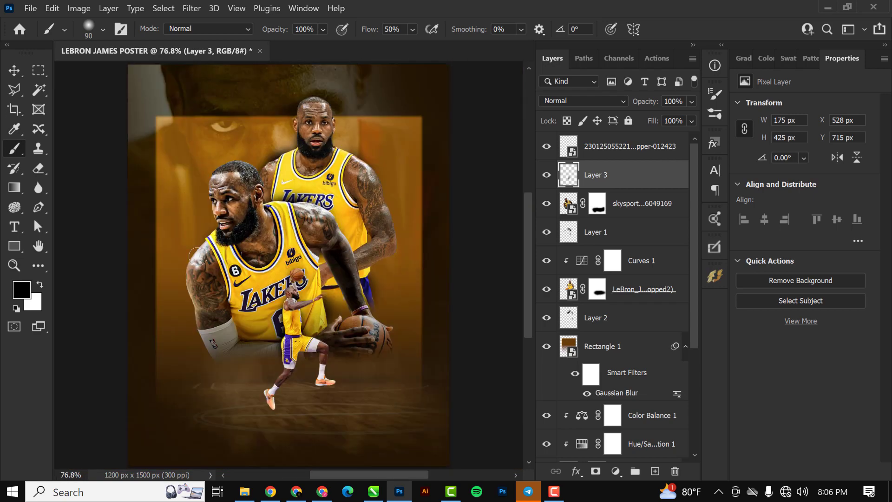
pyautogui.scroll(2, 223, 260)
pyautogui.scroll(3, 225, 254)
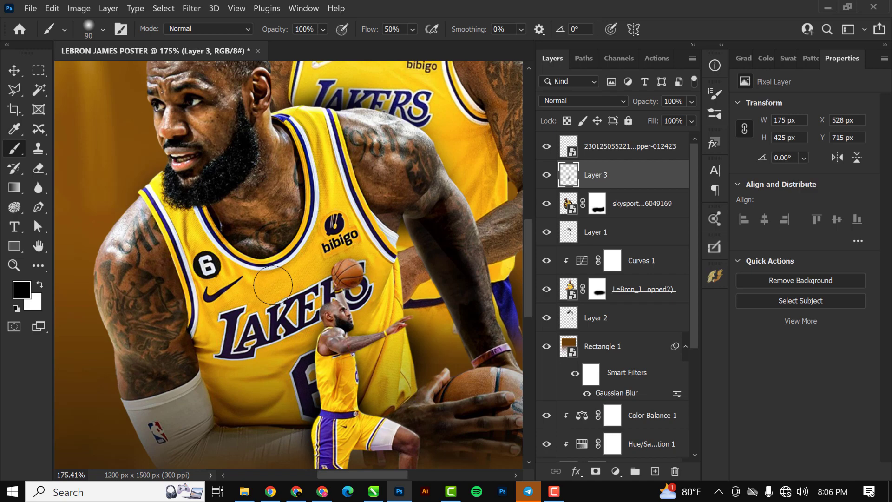
pyautogui.scroll(-2, 274, 284)
pyautogui.scroll(-2, 274, 285)
pyautogui.scroll(1, 276, 283)
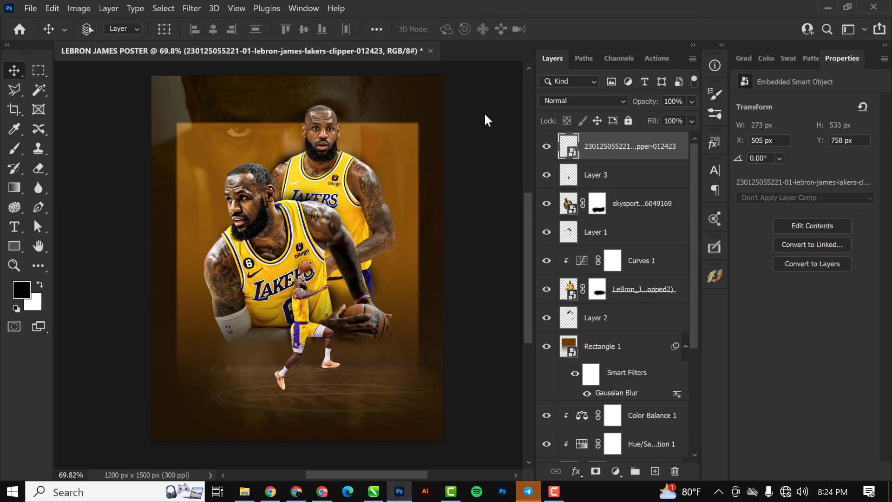
# Step: Add a Curves adjustment above all layers with a point at input 71, output 66, and compare the poster with and without it
pyautogui.scroll(1, 485, 120)
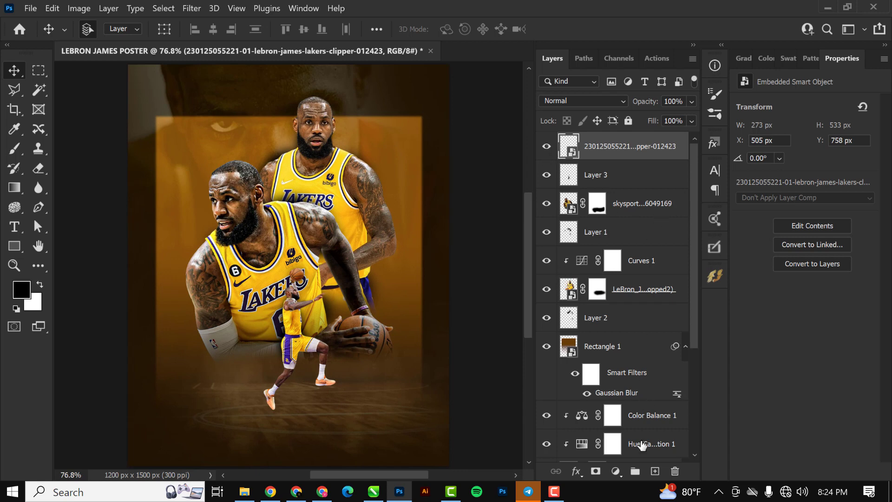
pyautogui.click(616, 471)
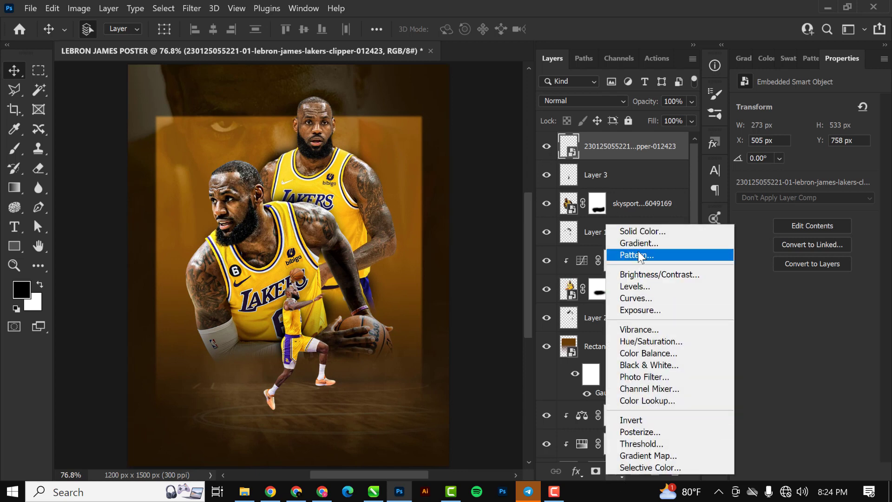
pyautogui.click(637, 297)
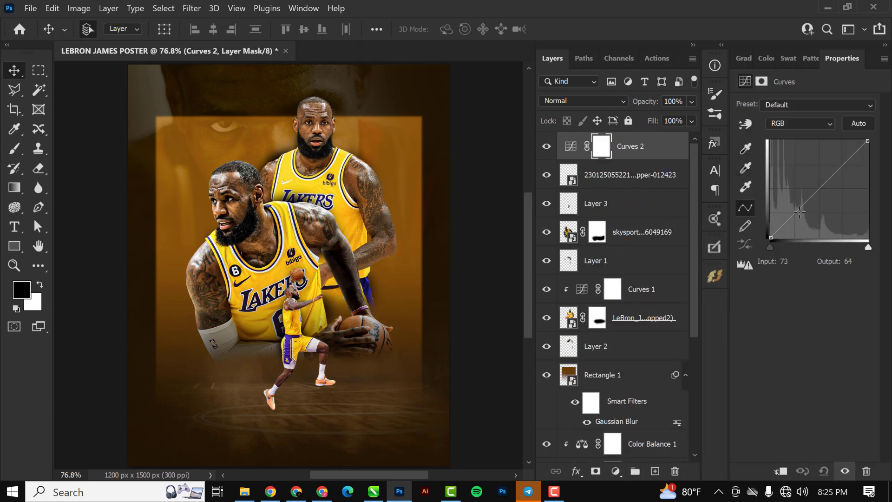
pyautogui.moveTo(799, 211); pyautogui.dragTo(798, 212)
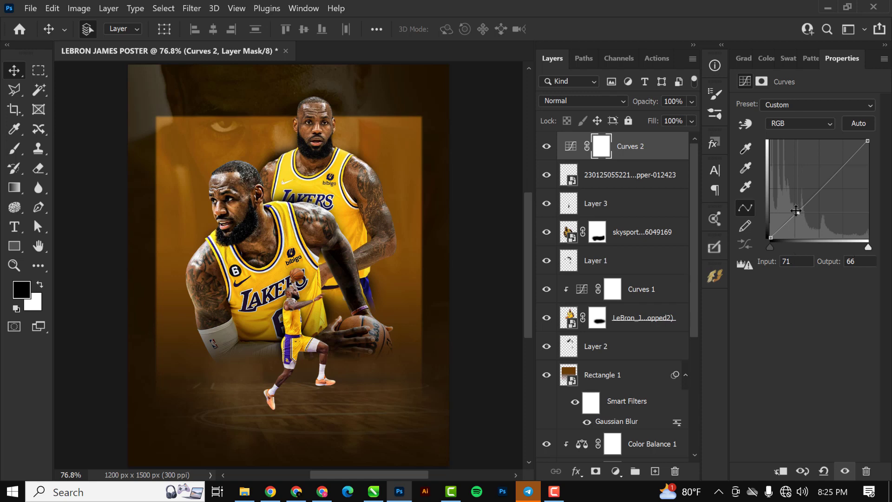
pyautogui.moveTo(796, 210); pyautogui.dragTo(795, 213)
pyautogui.click(862, 266)
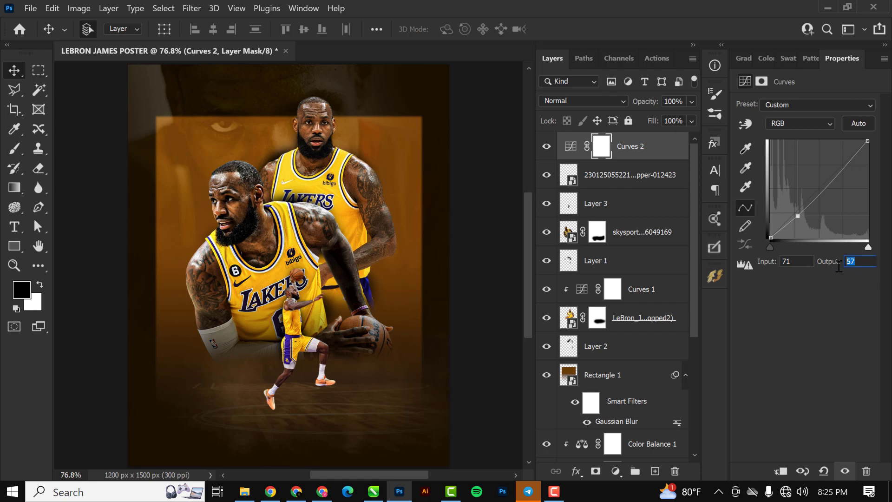
pyautogui.write('66')
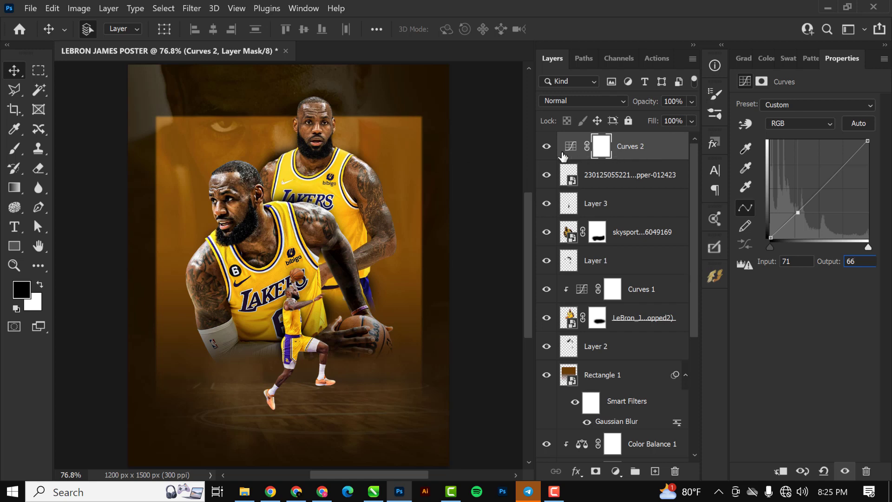
pyautogui.click(547, 147)
pyautogui.click(547, 147)
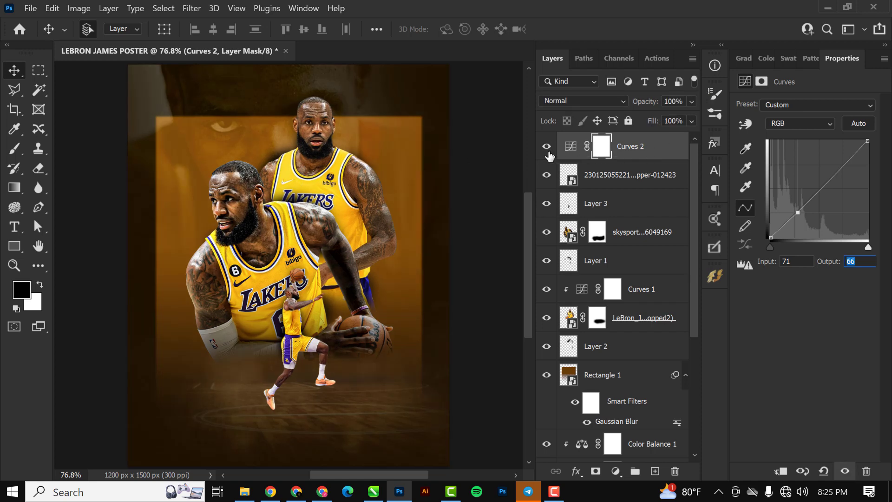
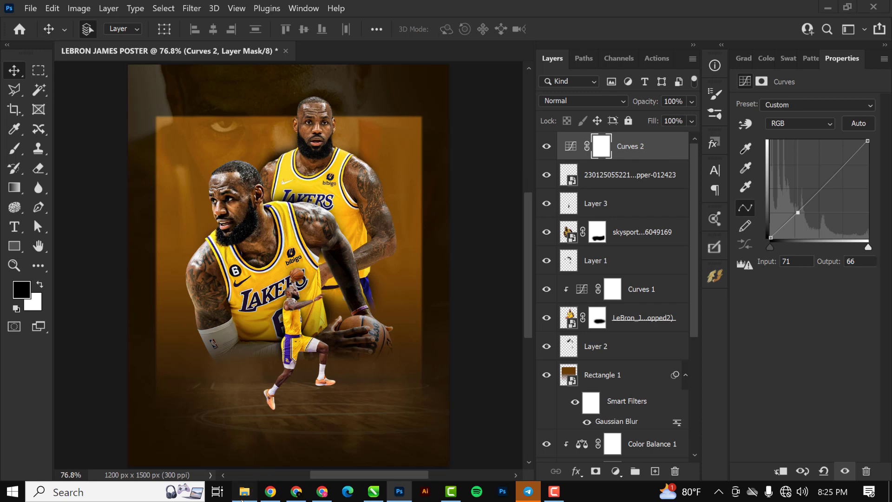
# Step: Place the NIKE shoe image from the New folder in File Explorer at X 215 px, Y 902 px, partly off the poster's left edge
pyautogui.click(245, 491)
pyautogui.click(703, 103)
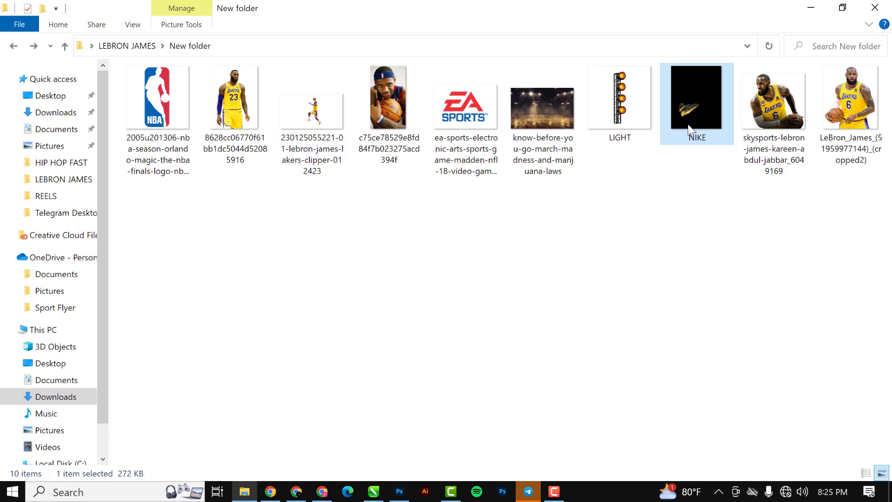
pyautogui.moveTo(692, 112); pyautogui.dragTo(215, 341)
pyautogui.scroll(-1, 362, 244)
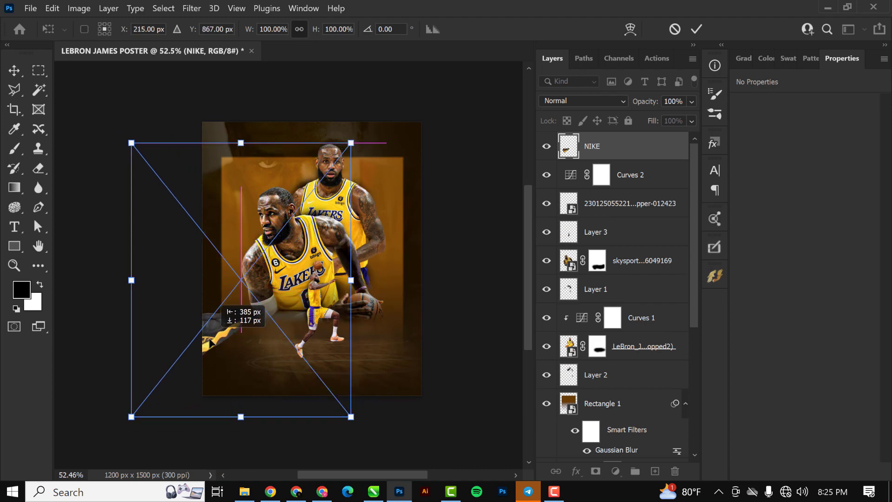
pyautogui.scroll(5, 251, 326)
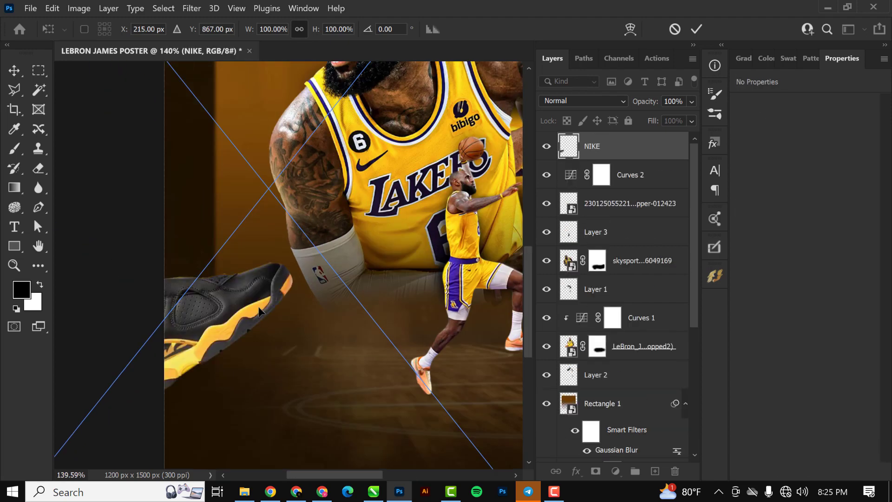
pyautogui.moveTo(248, 269); pyautogui.dragTo(246, 289)
pyautogui.scroll(-3, 246, 289)
pyautogui.scroll(-1, 247, 285)
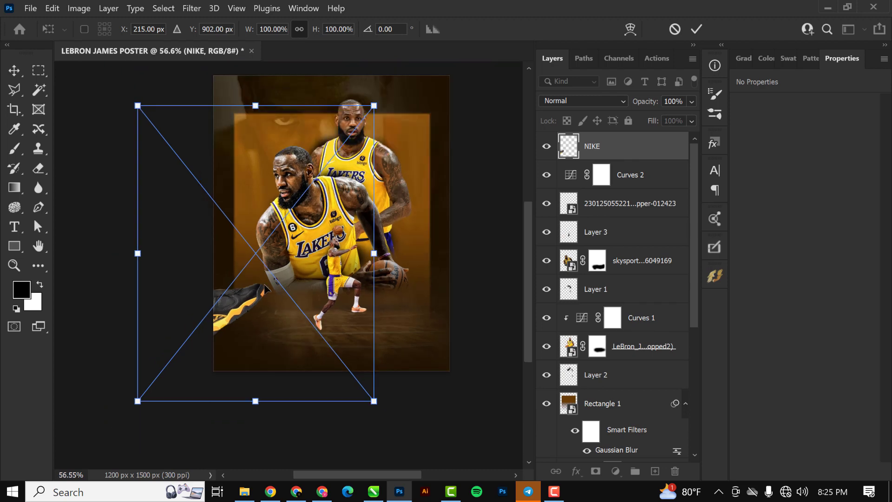
pyautogui.press('Return')
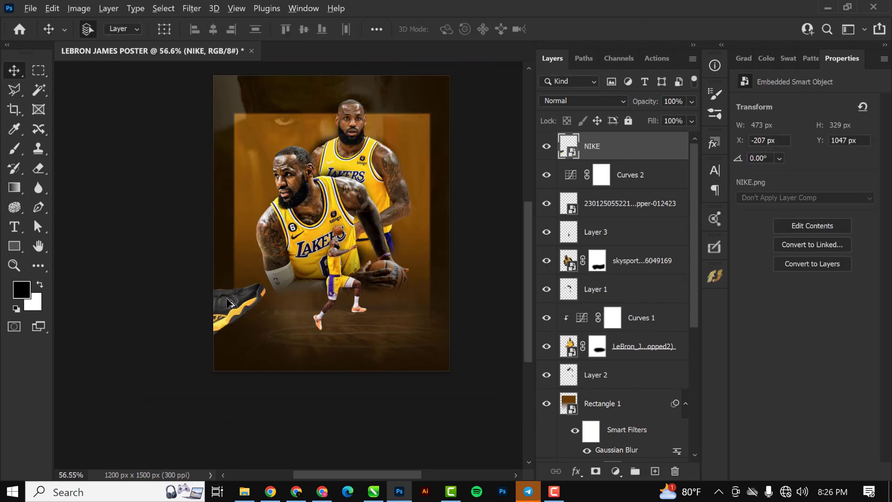
# Step: Duplicate the shoe into the poster's lower-right corner and flip the copy horizontally
pyautogui.moveTo(231, 304); pyautogui.dragTo(452, 353)
pyautogui.rightClick(424, 354)
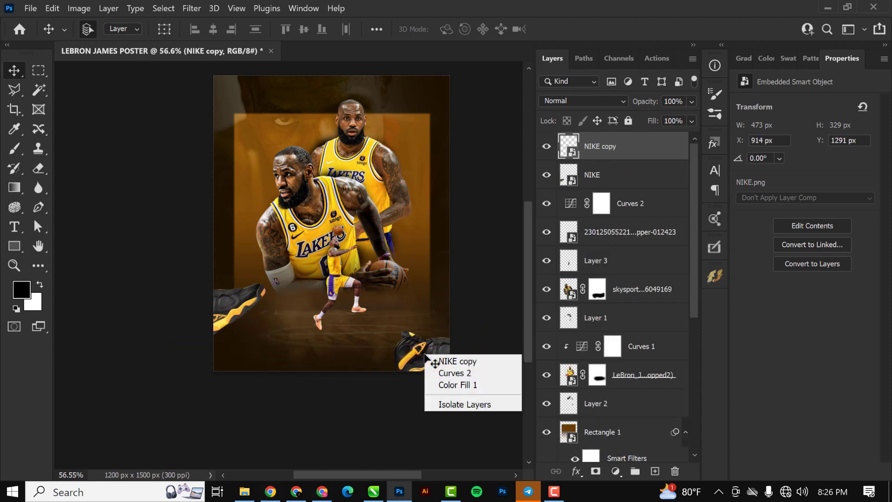
pyautogui.click(420, 353)
pyautogui.hotkey('ctrl', 't')
pyautogui.rightClick(422, 357)
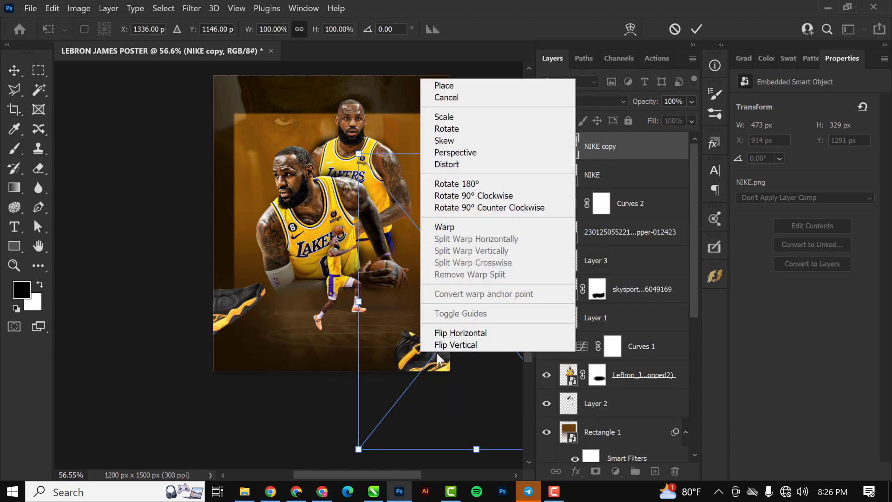
pyautogui.click(460, 332)
pyautogui.moveTo(448, 364); pyautogui.dragTo(377, 373)
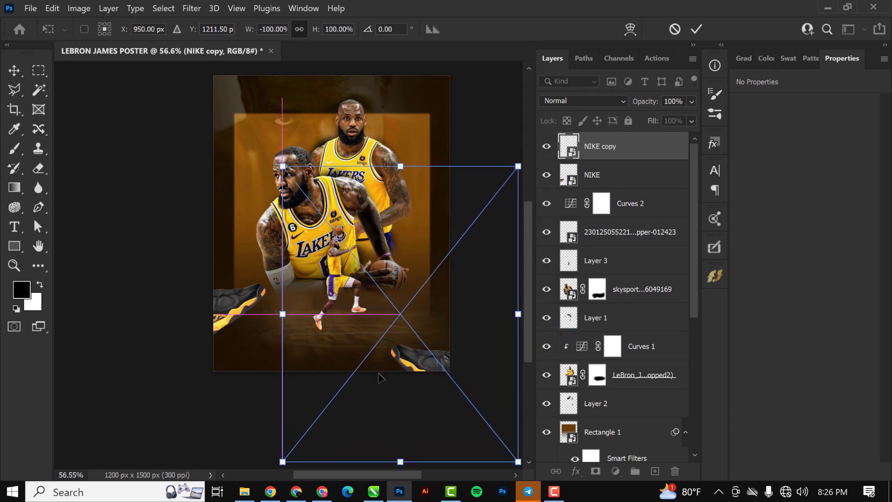
# Step: Rotate the shoe copy to about 157.9°, scale it to about 137% and position it partly off the poster's lower-right corner
pyautogui.moveTo(507, 144); pyautogui.dragTo(460, 86)
pyautogui.moveTo(504, 320); pyautogui.dragTo(456, 348)
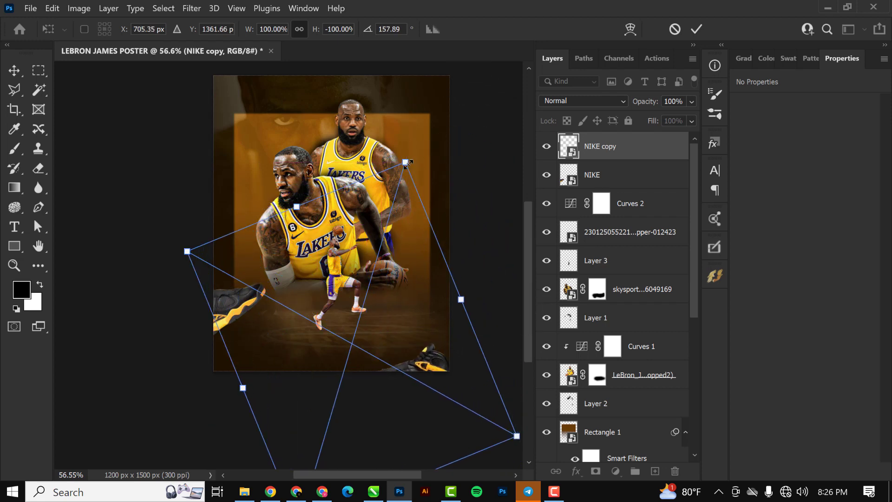
pyautogui.moveTo(405, 163); pyautogui.dragTo(425, 95)
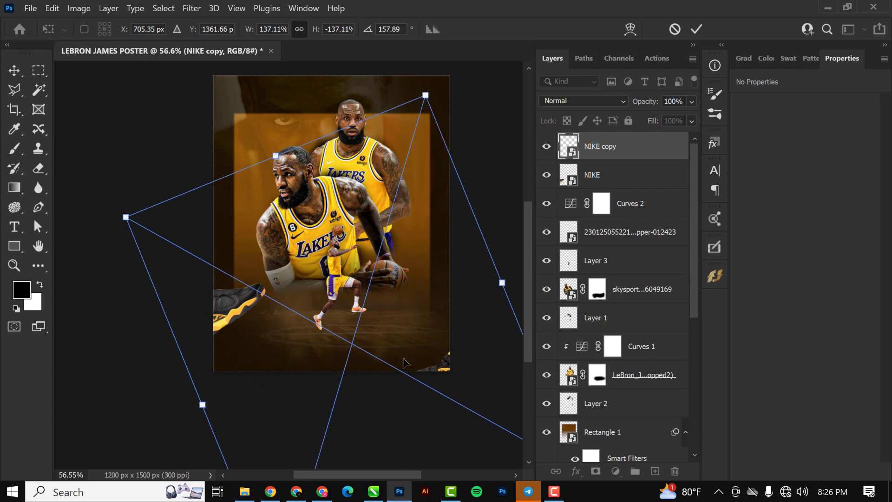
pyautogui.moveTo(404, 362)
pyautogui.mouseDown()
pyautogui.moveTo(398, 337)
pyautogui.moveTo(396, 347)
pyautogui.mouseUp()
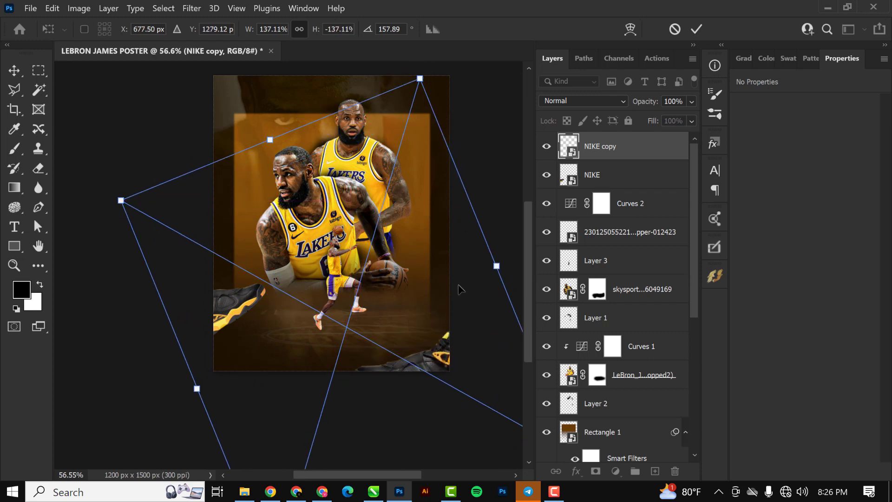
pyautogui.press('Return')
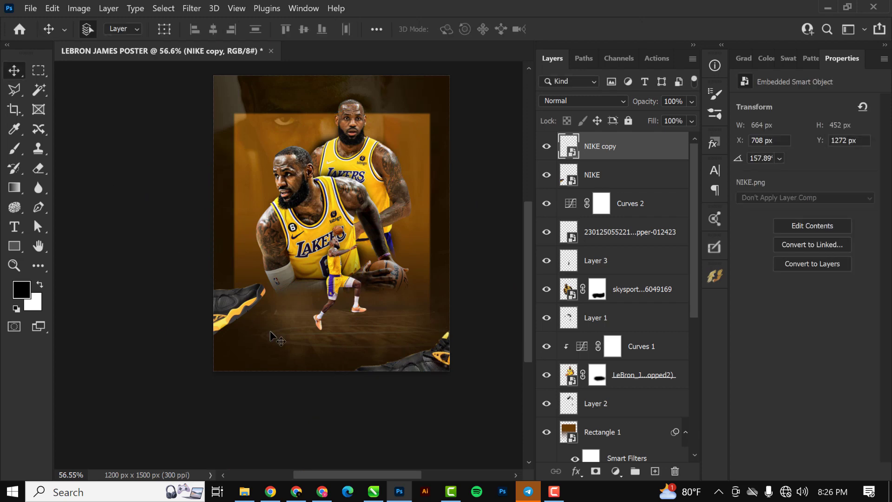
# Step: Apply a Motion Blur with angle 37° and distance 33 pixels to the shoe at the poster's left edge
pyautogui.scroll(4, 223, 300)
pyautogui.click(223, 300)
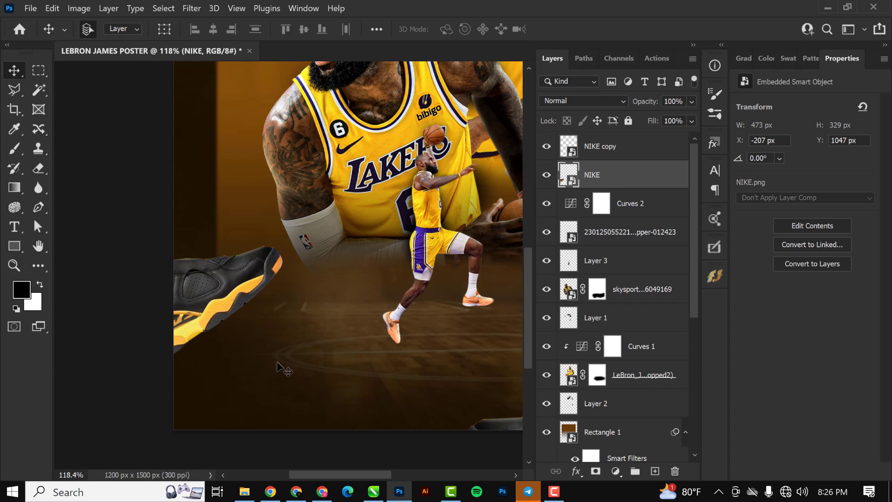
pyautogui.scroll(-3, 208, 297)
pyautogui.click(185, 8)
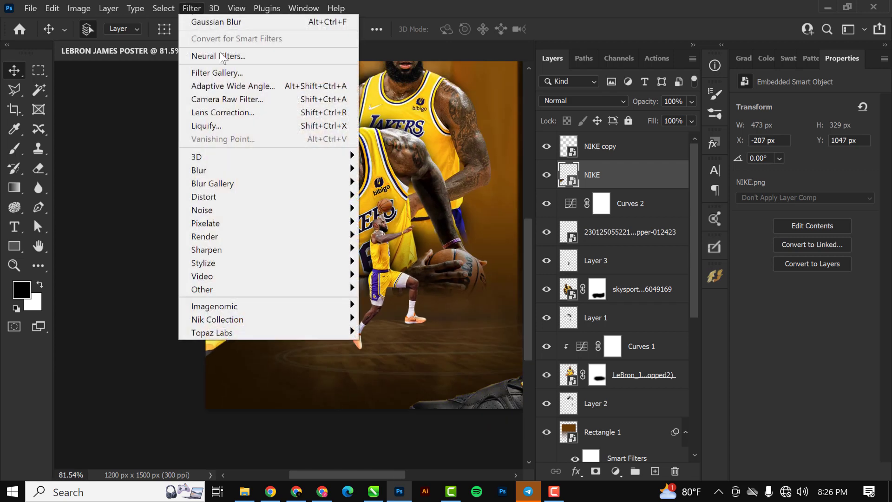
pyautogui.moveTo(241, 182)
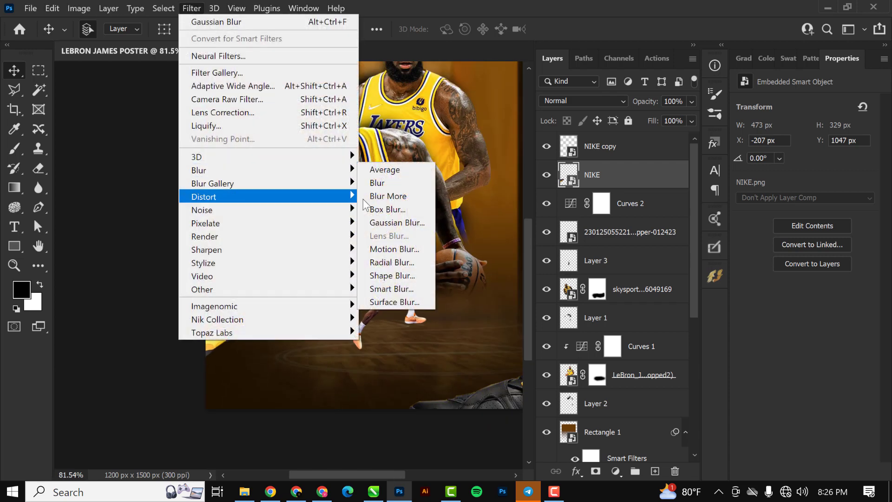
pyautogui.click(395, 250)
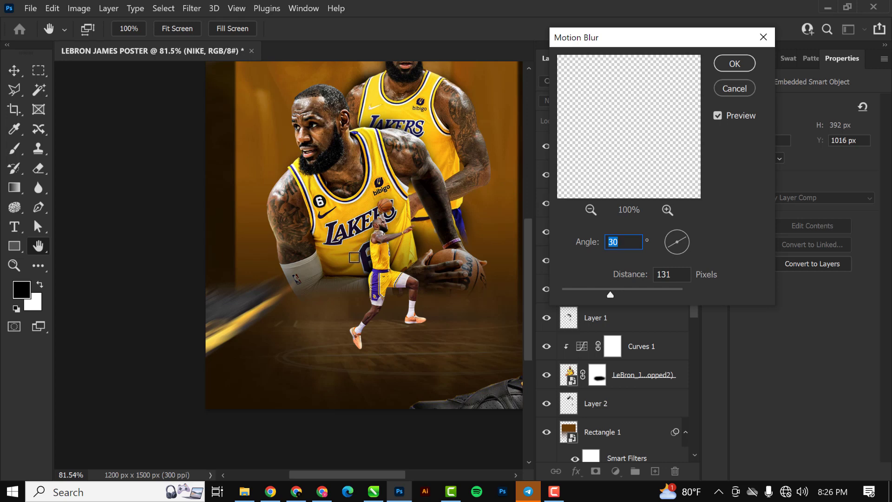
pyautogui.scroll(-1, 354, 257)
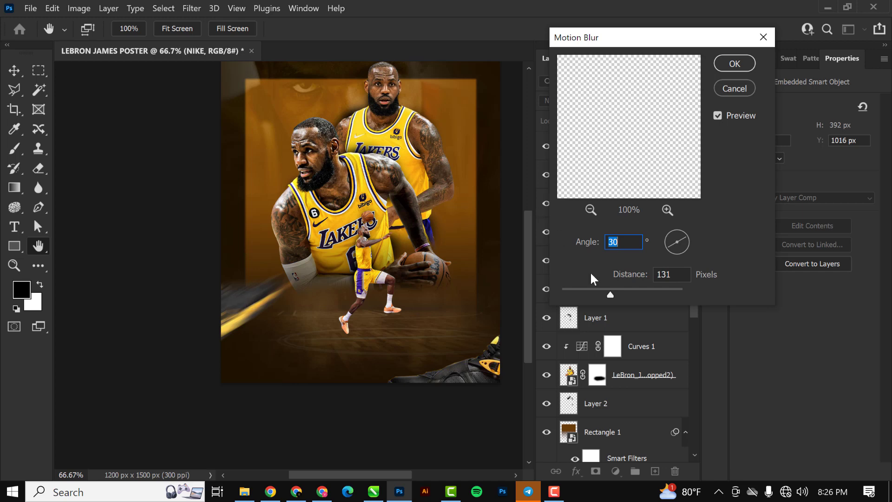
pyautogui.click(584, 293)
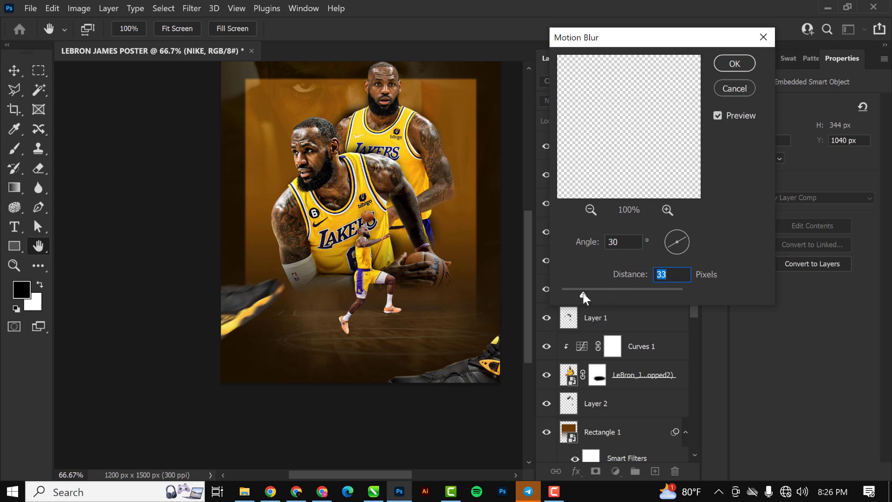
pyautogui.click(688, 233)
pyautogui.click(738, 63)
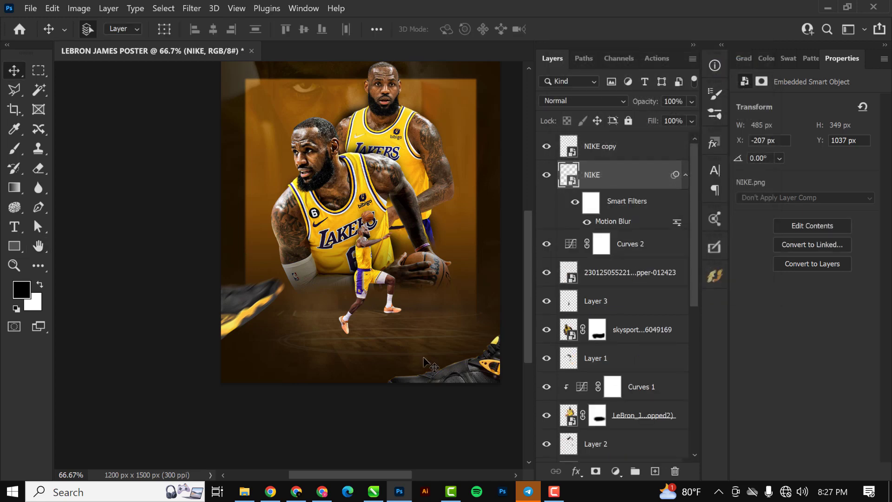
# Step: Apply a Motion Blur with angle -23° and distance 124 pixels to the shoe copy in the poster's lower-right corner
pyautogui.click(462, 364)
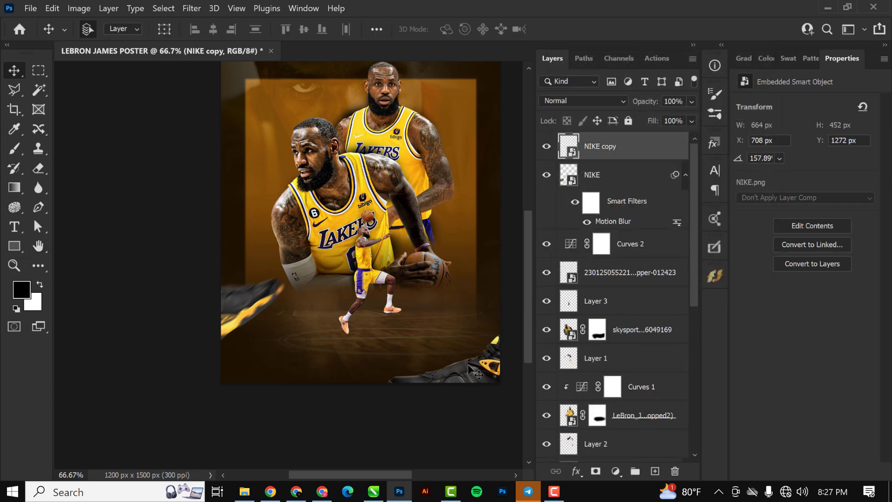
pyautogui.click(189, 6)
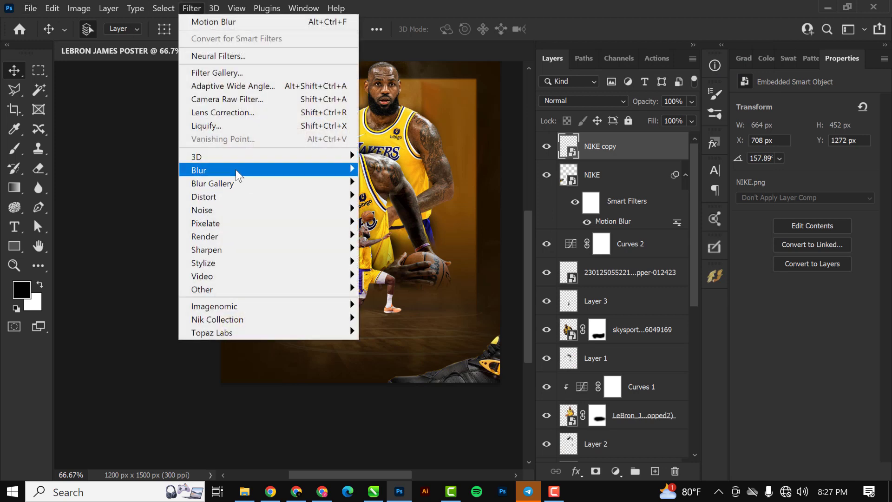
pyautogui.moveTo(266, 174)
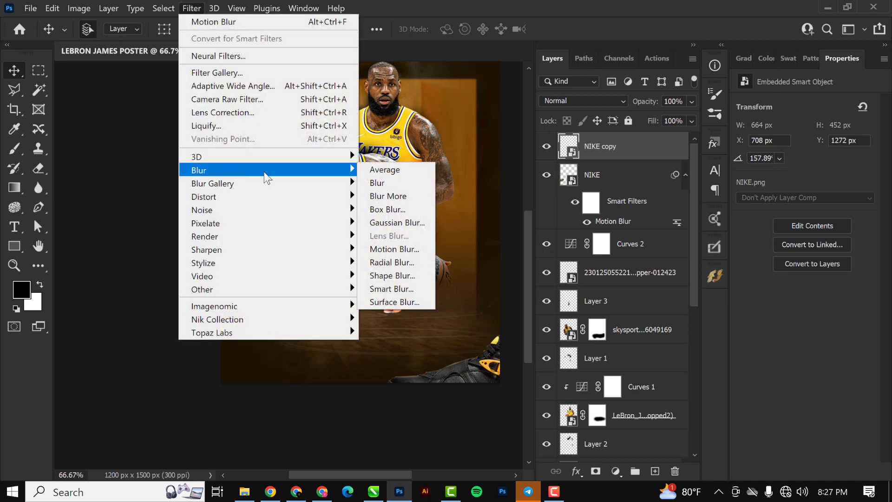
pyautogui.click(400, 249)
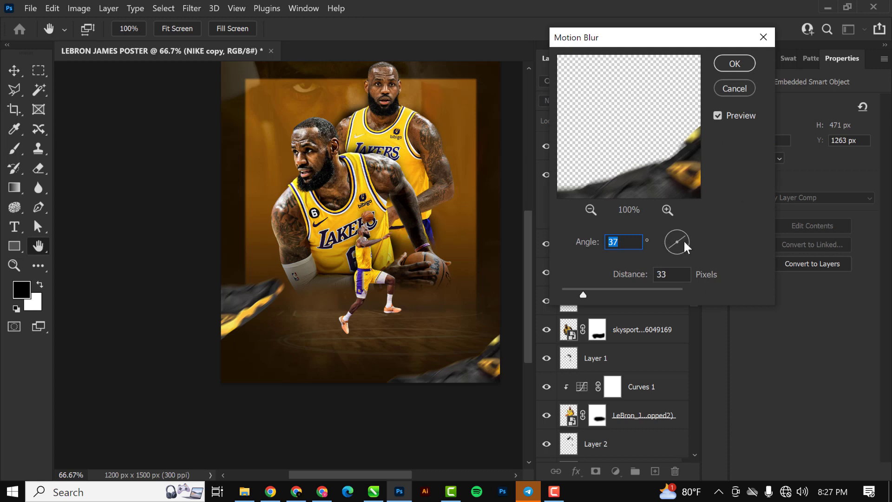
pyautogui.moveTo(682, 239); pyautogui.dragTo(689, 246)
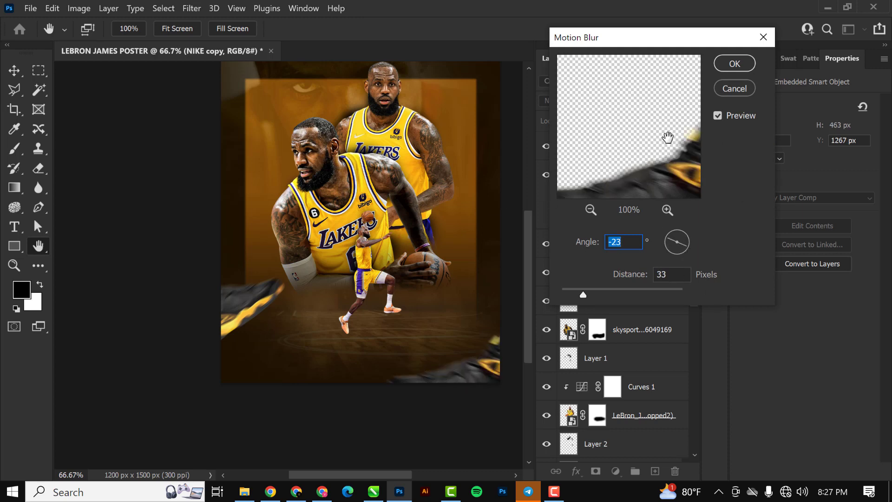
pyautogui.moveTo(602, 292); pyautogui.dragTo(608, 292)
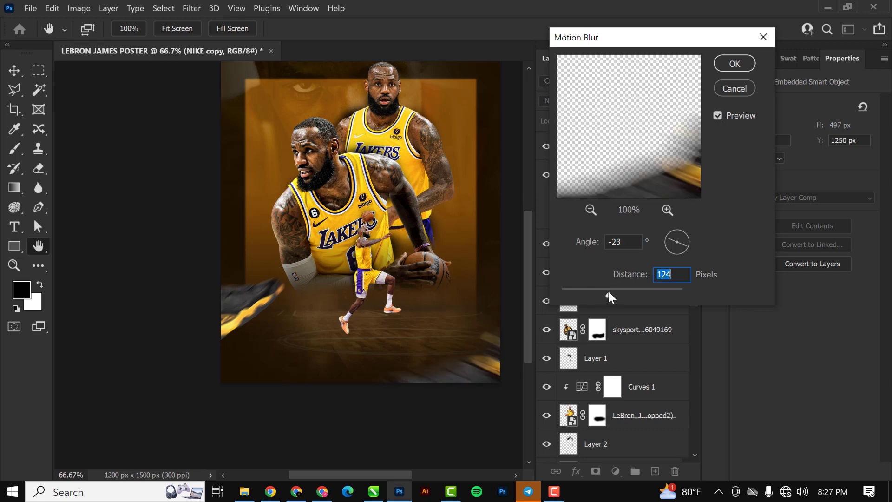
pyautogui.click(734, 64)
pyautogui.scroll(-2, 289, 305)
pyautogui.scroll(2, 279, 305)
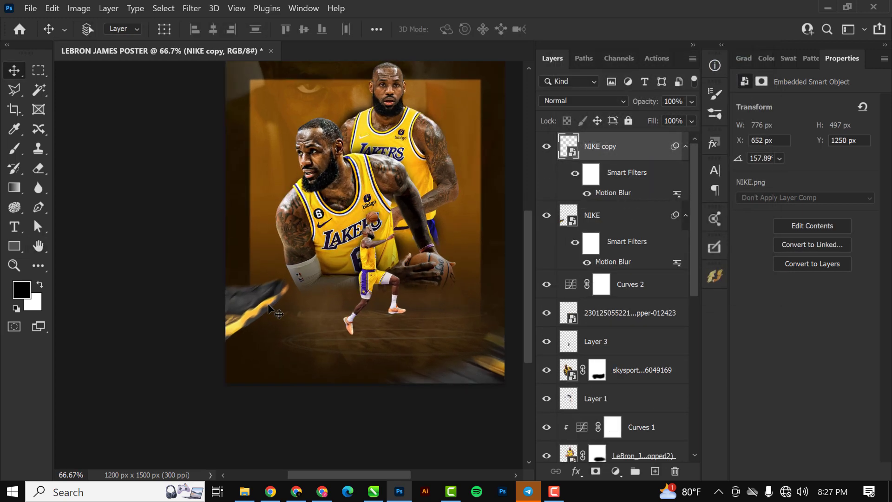
# Step: Open the Camera Raw Filter for the small jumping player layer
pyautogui.scroll(1, 271, 308)
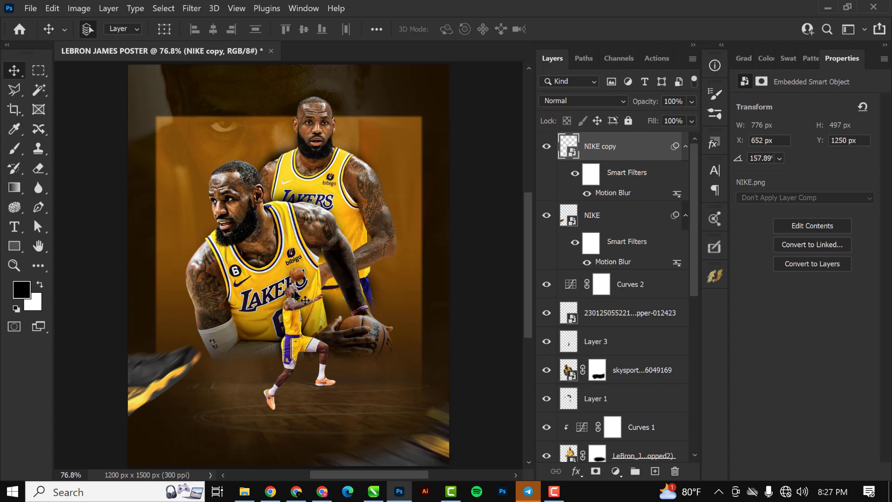
pyautogui.scroll(5, 313, 301)
pyautogui.scroll(-4, 305, 352)
pyautogui.scroll(5, 290, 305)
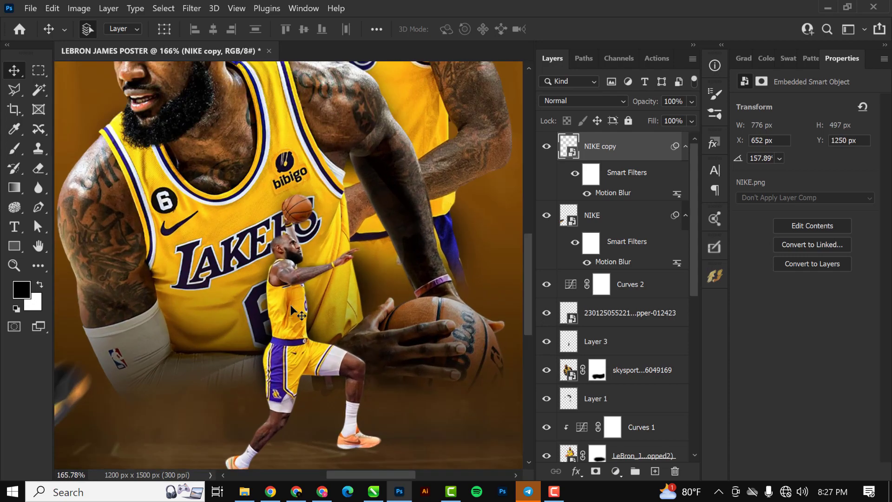
pyautogui.click(287, 281)
pyautogui.scroll(-4, 287, 281)
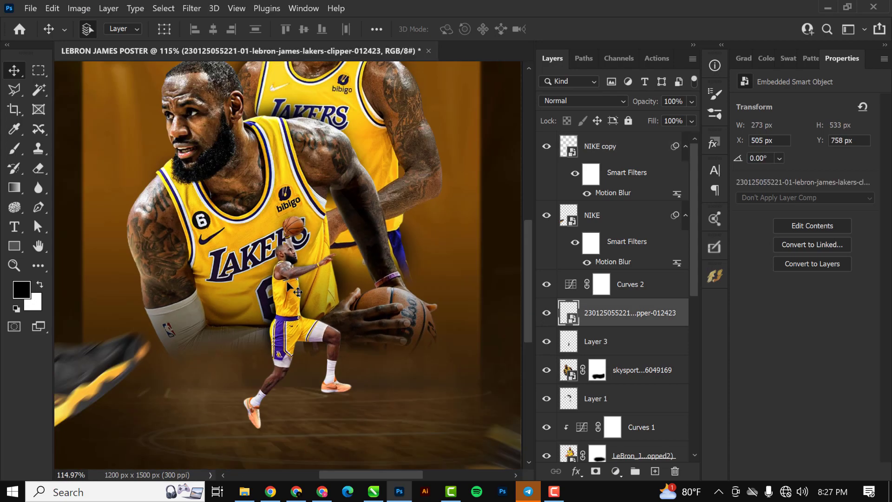
pyautogui.scroll(2, 287, 281)
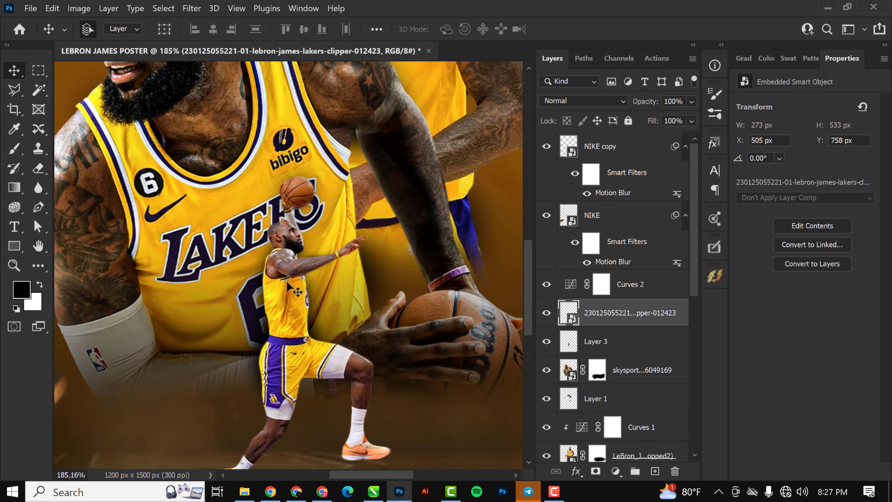
pyautogui.click(191, 9)
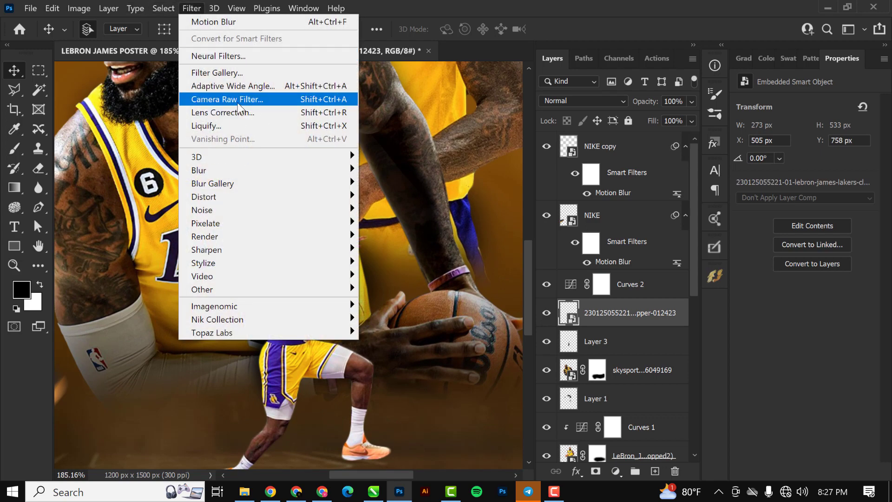
pyautogui.click(238, 102)
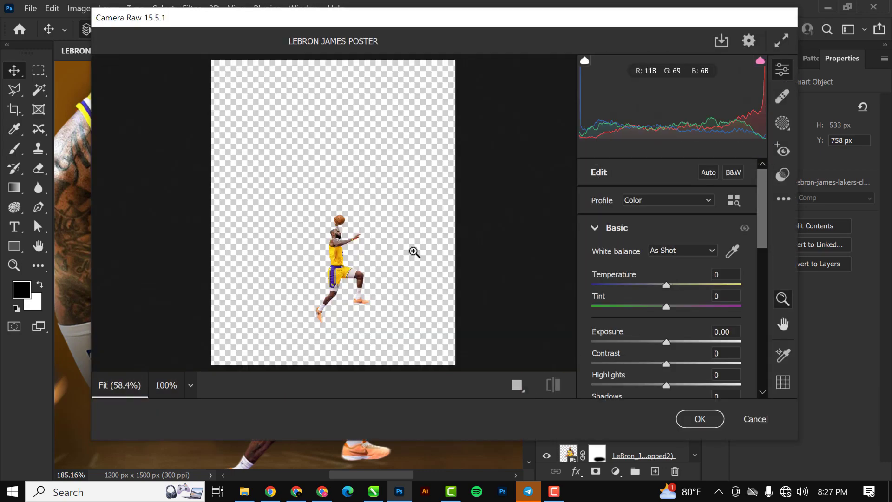
# Step: Set the Camera Raw Texture of the small running player cutout to +71
pyautogui.click(335, 216)
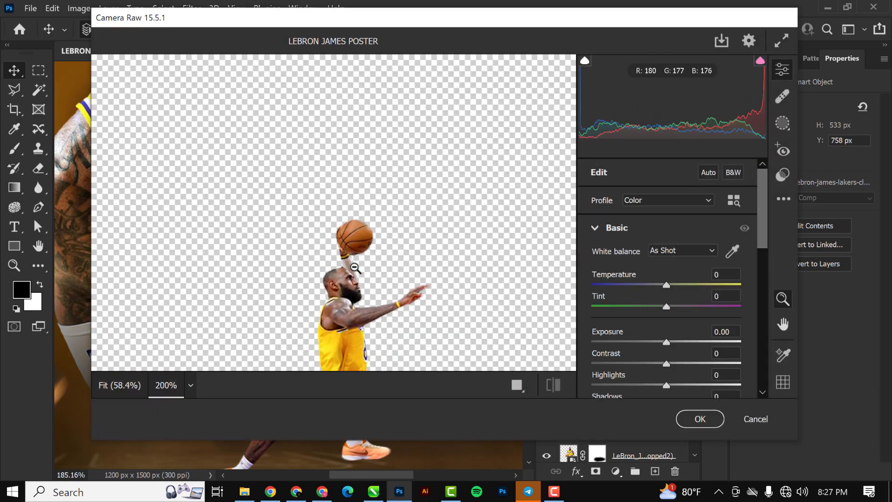
pyautogui.scroll(1, 368, 294)
pyautogui.scroll(-10, 683, 280)
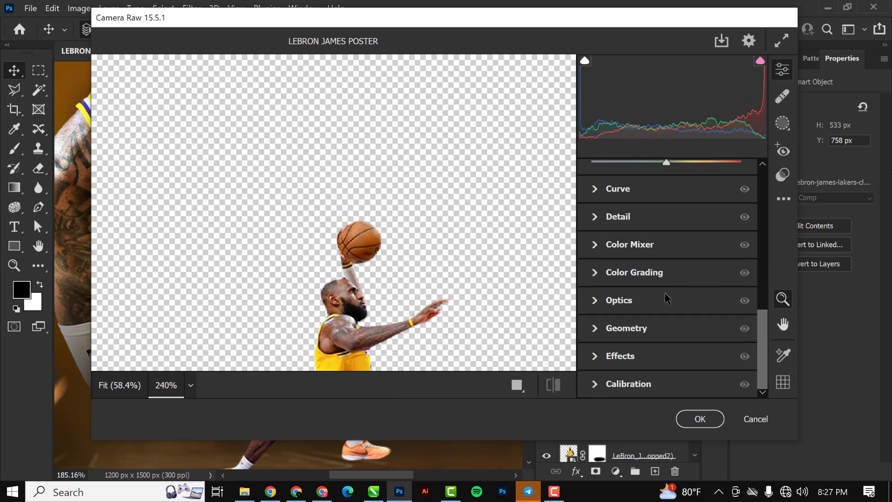
pyautogui.scroll(3, 655, 283)
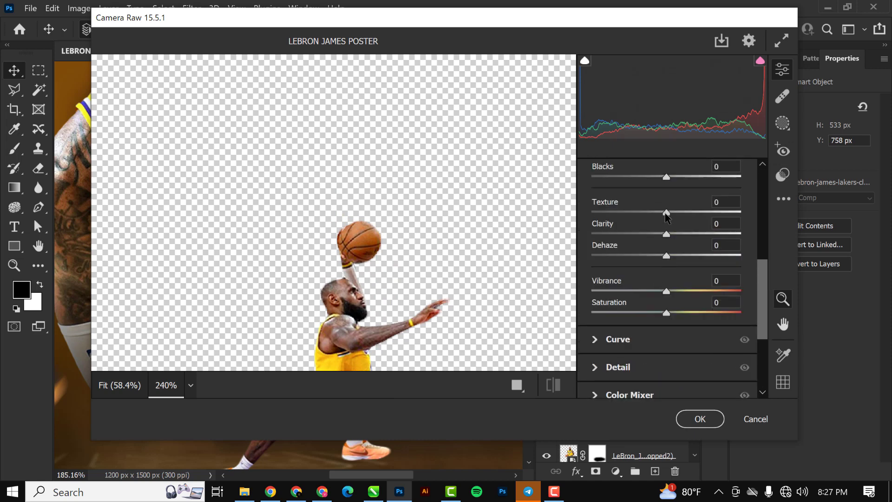
pyautogui.moveTo(666, 212); pyautogui.dragTo(718, 223)
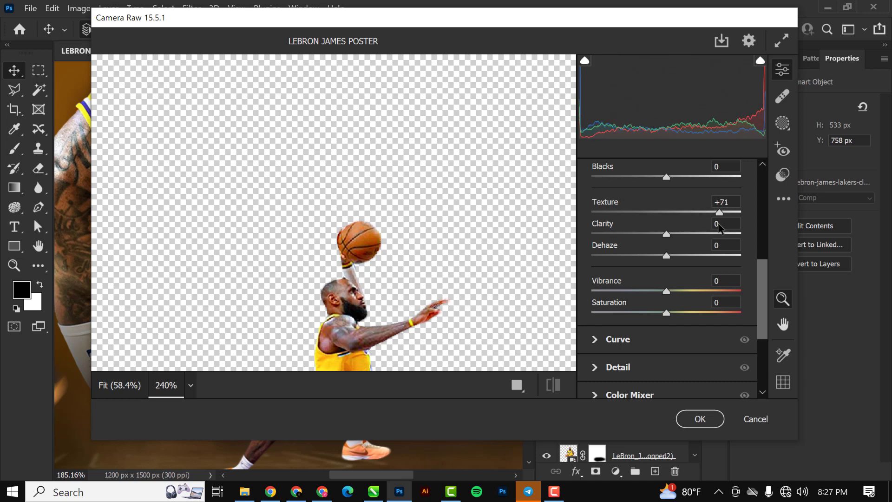
# Step: Set the Camera Raw Sharpening to 6 and apply the filter to the small player
pyautogui.scroll(-3, 657, 257)
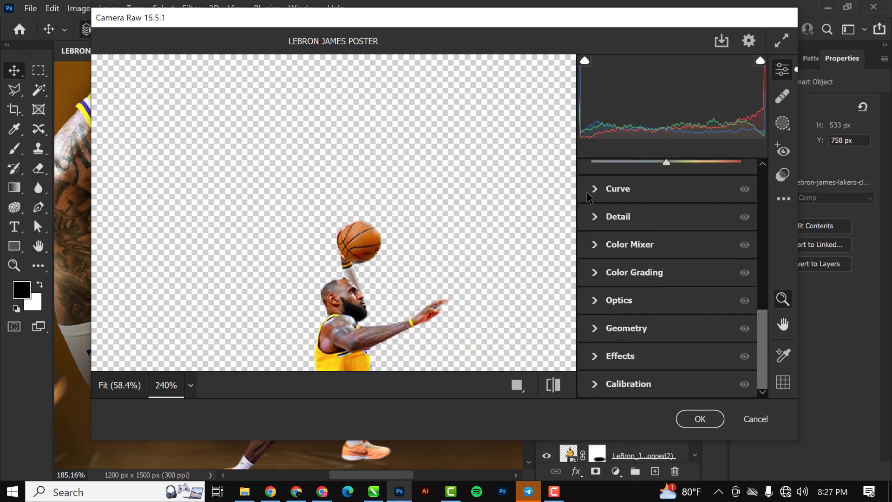
pyautogui.click(597, 215)
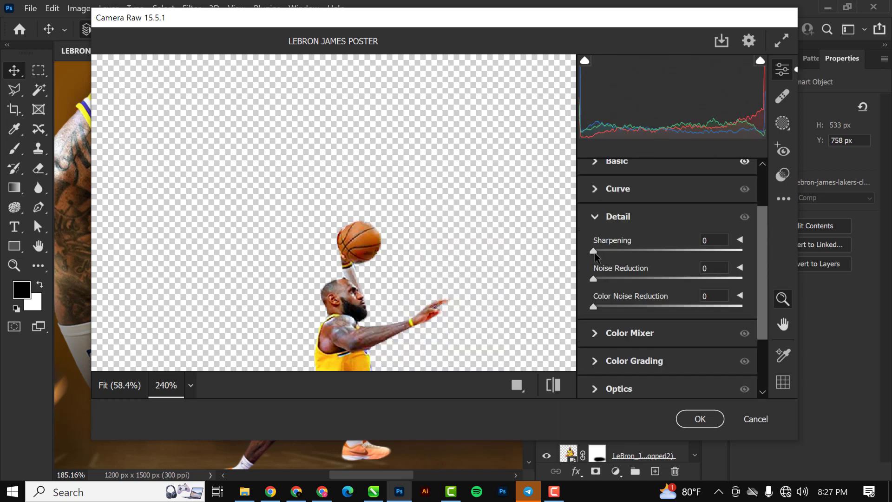
pyautogui.moveTo(594, 251)
pyautogui.mouseDown()
pyautogui.moveTo(619, 251)
pyautogui.moveTo(599, 251)
pyautogui.mouseUp()
pyautogui.scroll(-5, 357, 189)
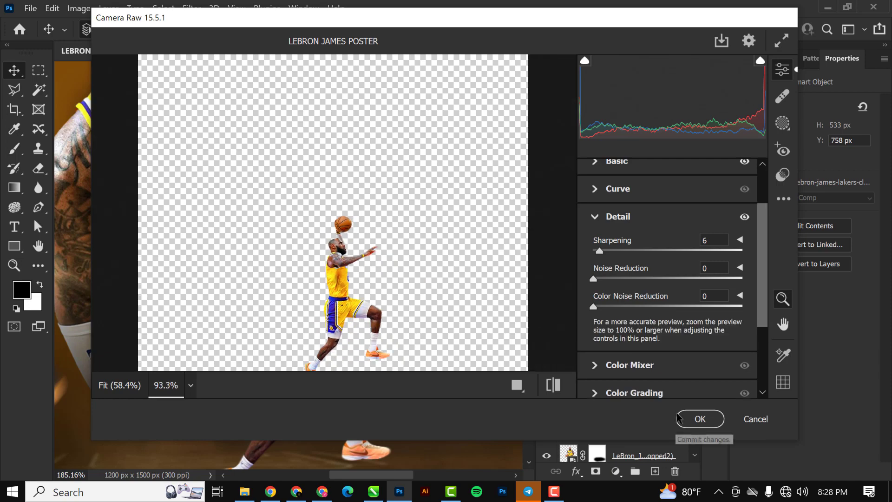
pyautogui.click(699, 418)
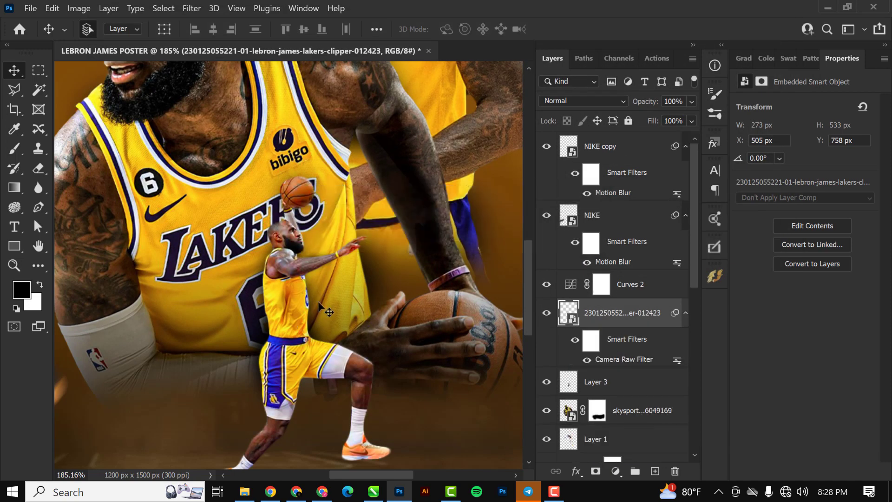
# Step: Examine how the filtered small player blends with the rest of the poster, up close and as a whole
pyautogui.scroll(-4, 317, 301)
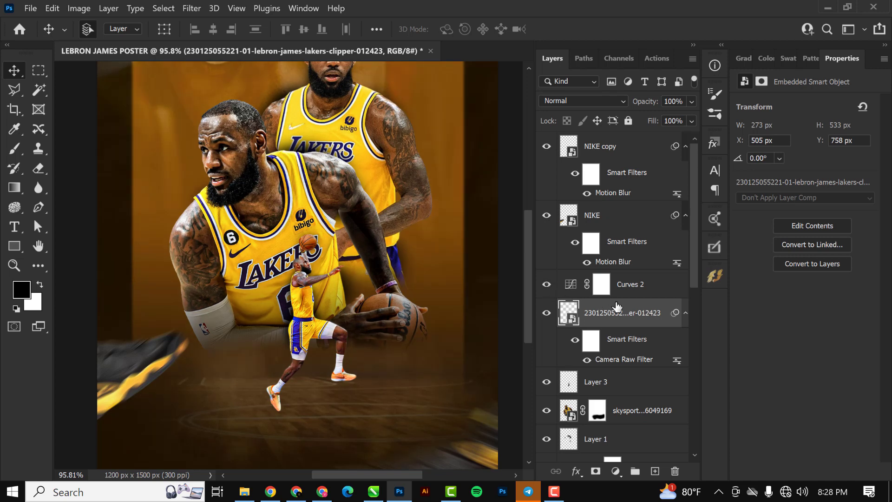
pyautogui.scroll(-5, 617, 306)
pyautogui.scroll(5, 617, 307)
pyautogui.scroll(-3, 423, 301)
pyautogui.scroll(3, 422, 301)
pyautogui.scroll(5, 432, 300)
pyautogui.scroll(-3, 431, 300)
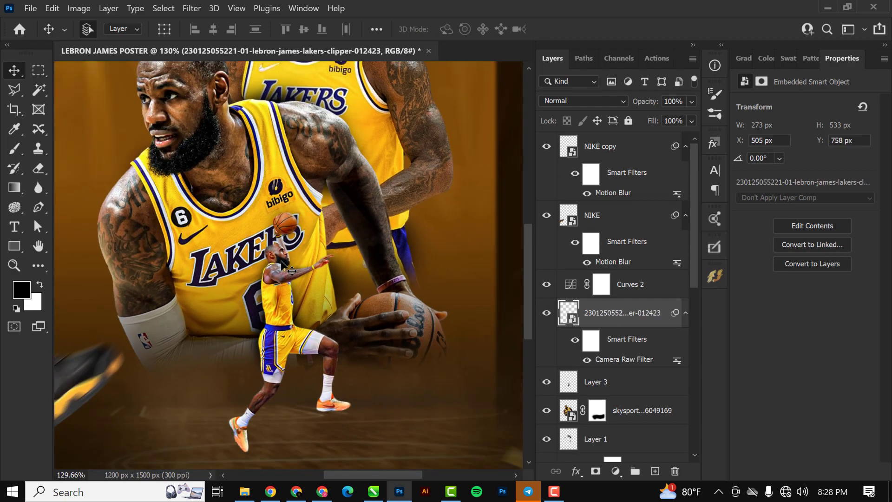
pyautogui.scroll(4, 281, 262)
pyautogui.scroll(-6, 282, 262)
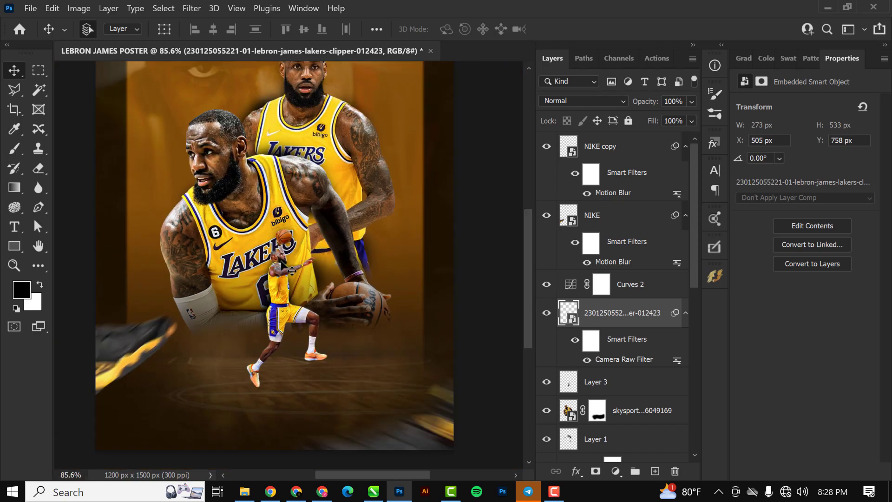
pyautogui.scroll(2, 281, 262)
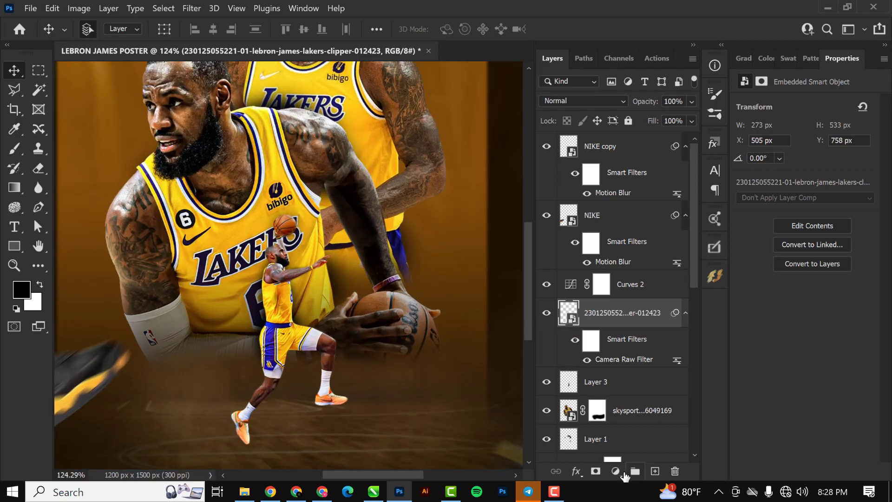
# Step: Add a Hue/Saturation adjustment above the small player layer and clip it to that layer
pyautogui.click(616, 471)
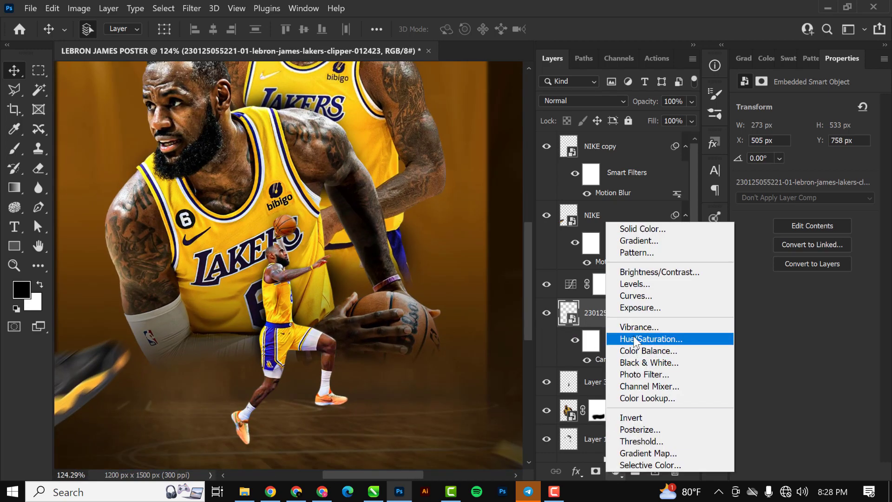
pyautogui.click(627, 339)
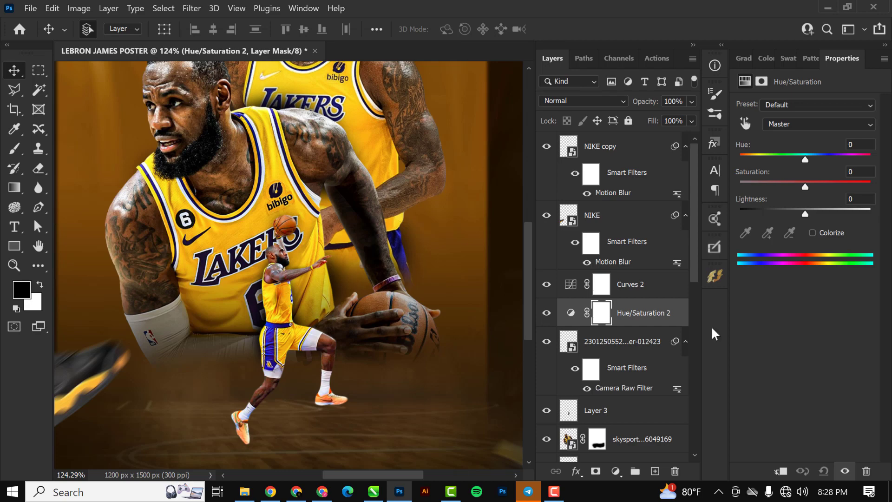
pyautogui.click(546, 342)
pyautogui.click(546, 342)
pyautogui.scroll(3, 666, 333)
pyautogui.click(661, 331)
pyautogui.click(657, 324)
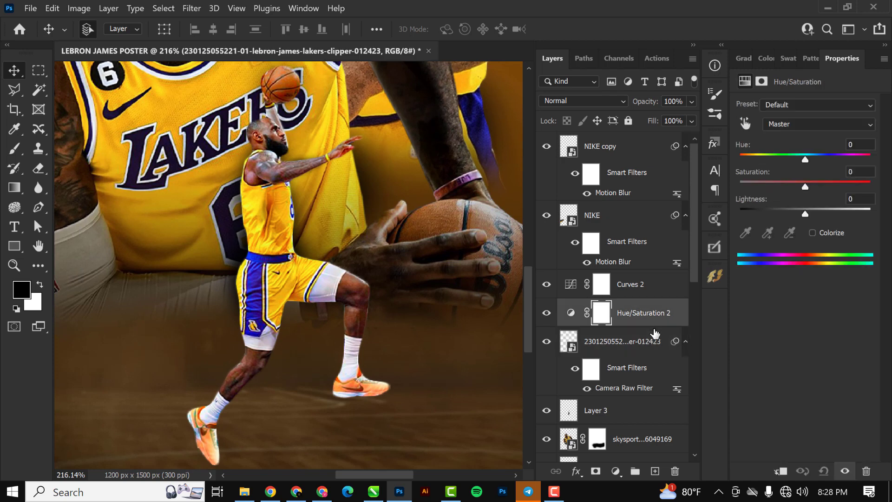
pyautogui.keyDown('alt'); pyautogui.click(656, 327); pyautogui.keyUp('alt')
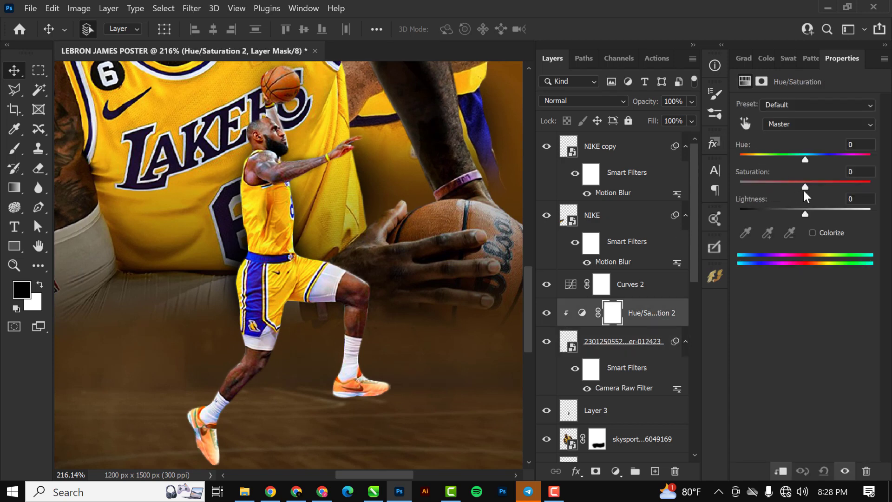
# Step: Set the clipped adjustment's saturation to -29 and check the small player's colours against the poster
pyautogui.moveTo(804, 192); pyautogui.dragTo(792, 192)
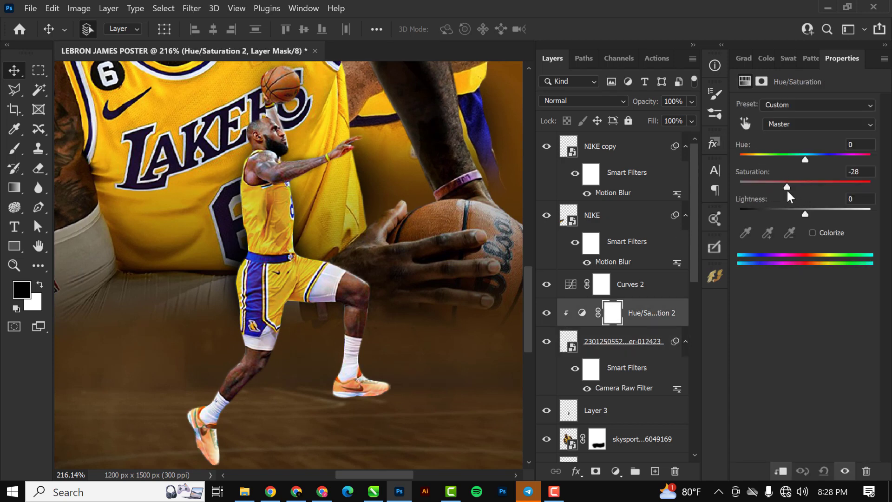
pyautogui.scroll(-4, 321, 228)
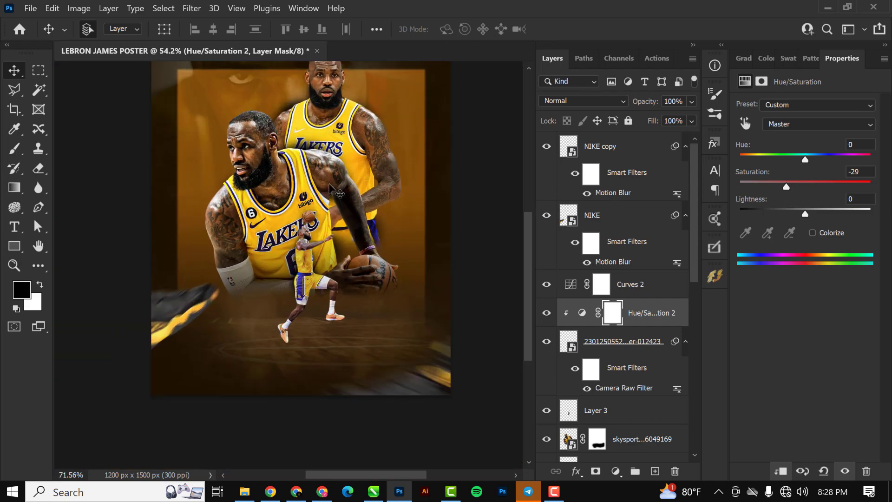
pyautogui.scroll(2, 321, 227)
pyautogui.scroll(2, 320, 225)
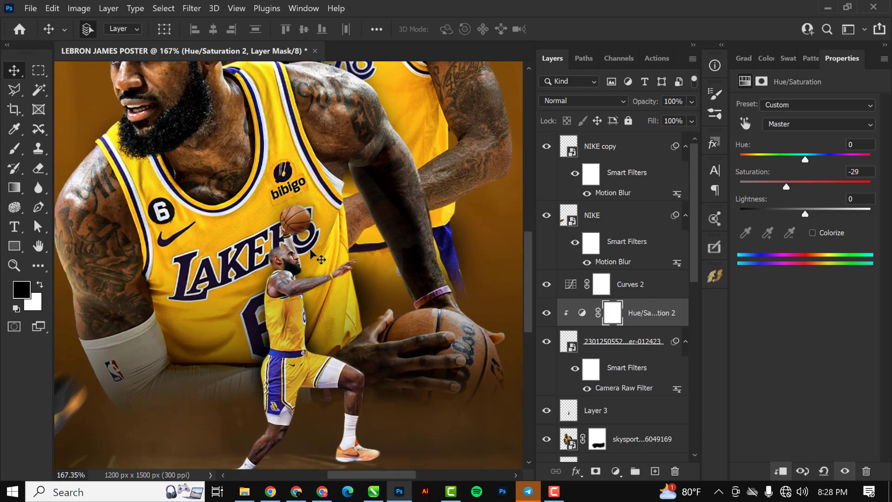
pyautogui.scroll(-2, 358, 347)
pyautogui.scroll(-2, 358, 348)
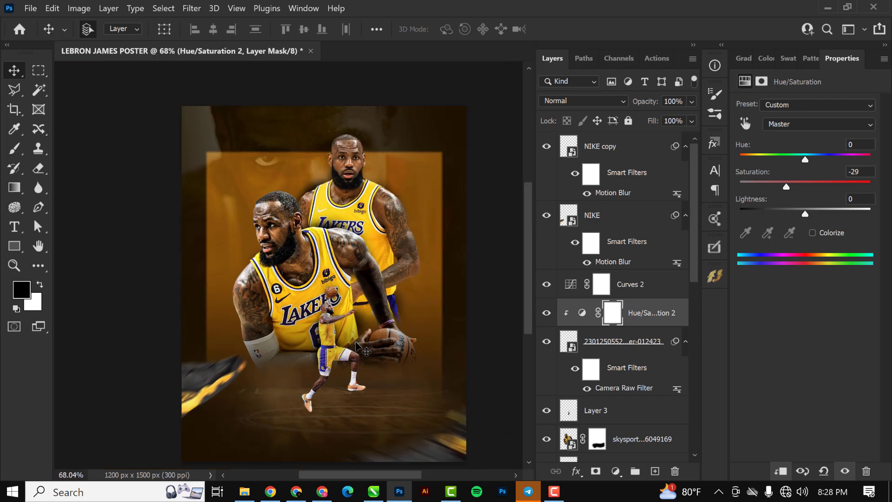
pyautogui.scroll(1, 358, 348)
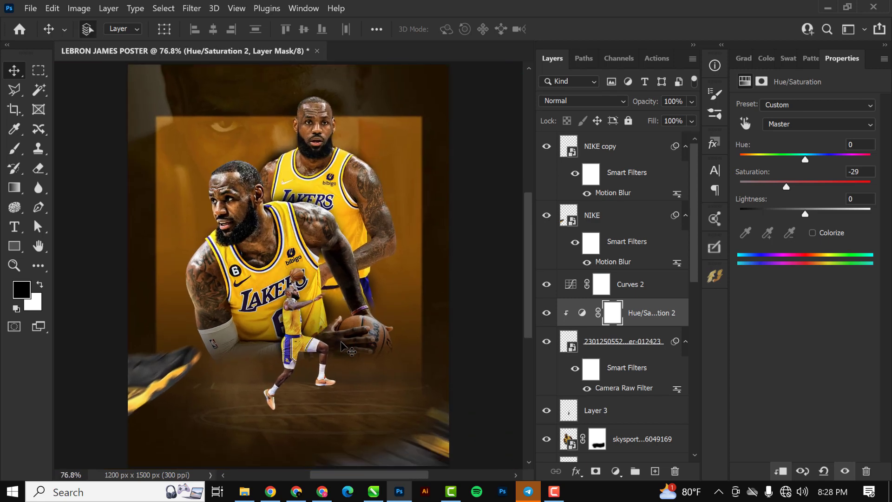
# Step: Duplicate the small player layer and select the original layer beneath the copy
pyautogui.click(613, 349)
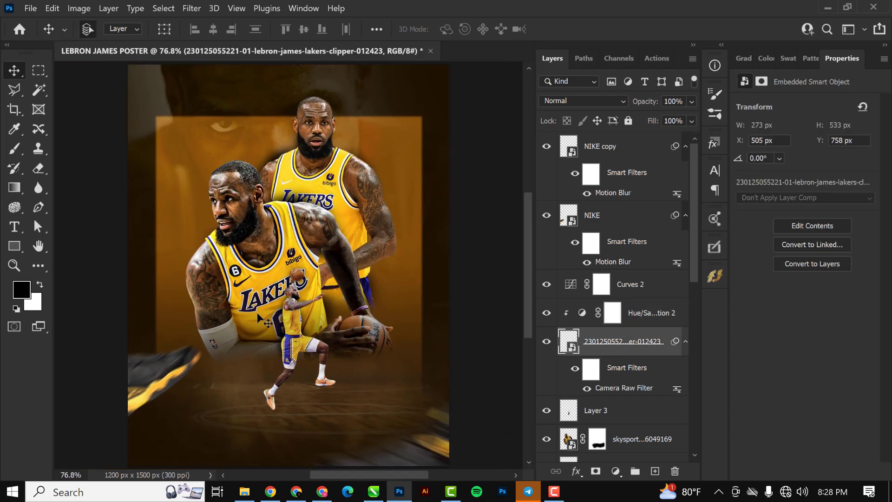
pyautogui.hotkey('ctrl', 'j')
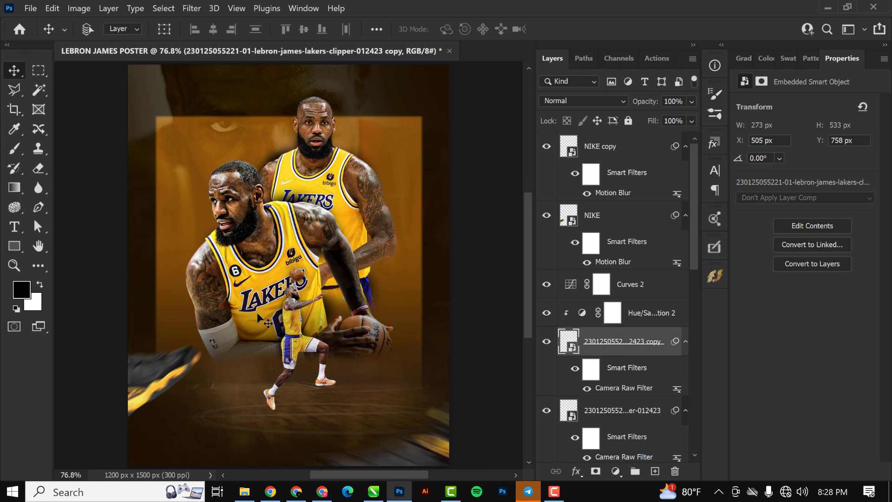
pyautogui.click(608, 419)
pyautogui.hotkey('ctrl', 't')
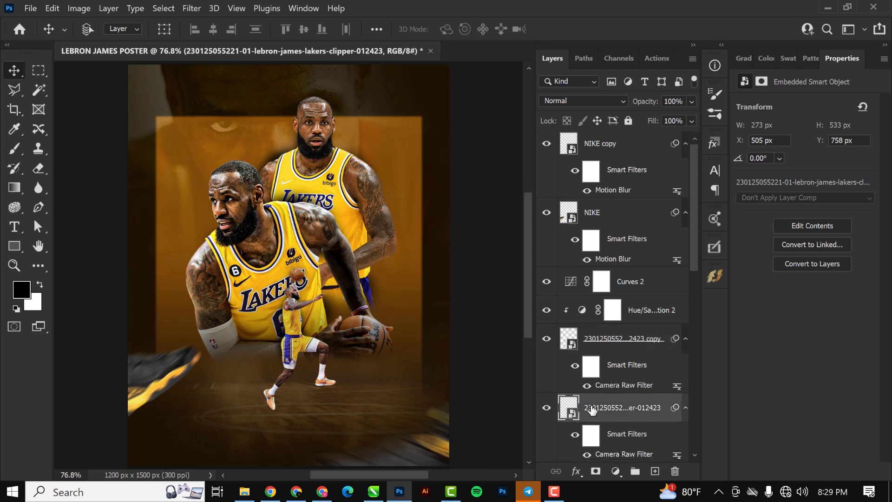
pyautogui.moveTo(309, 345); pyautogui.dragTo(281, 347)
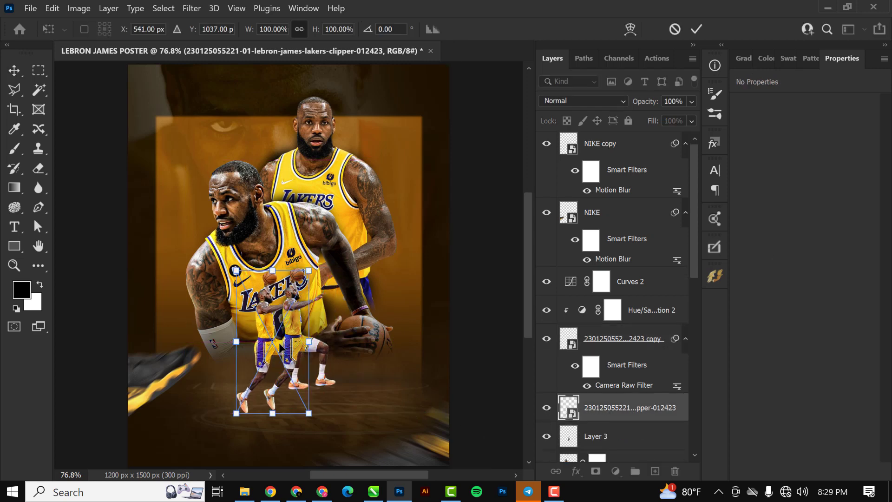
pyautogui.hotkey('ctrl', 's')
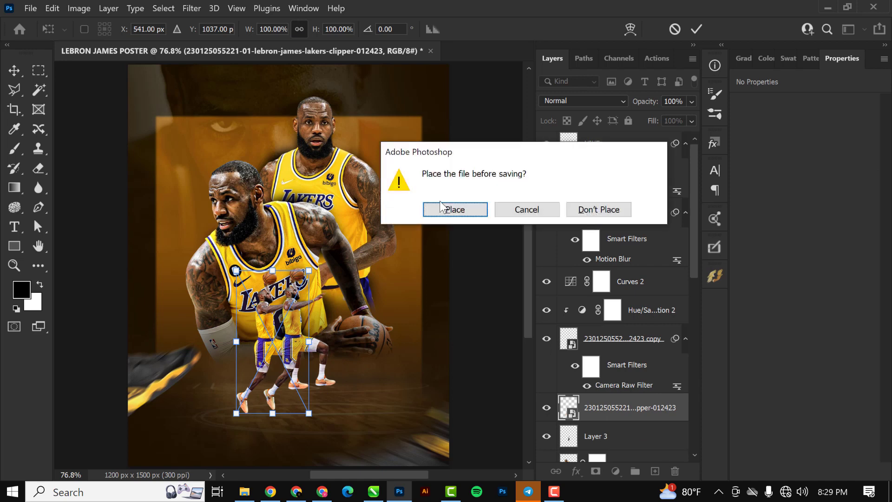
pyautogui.click(586, 209)
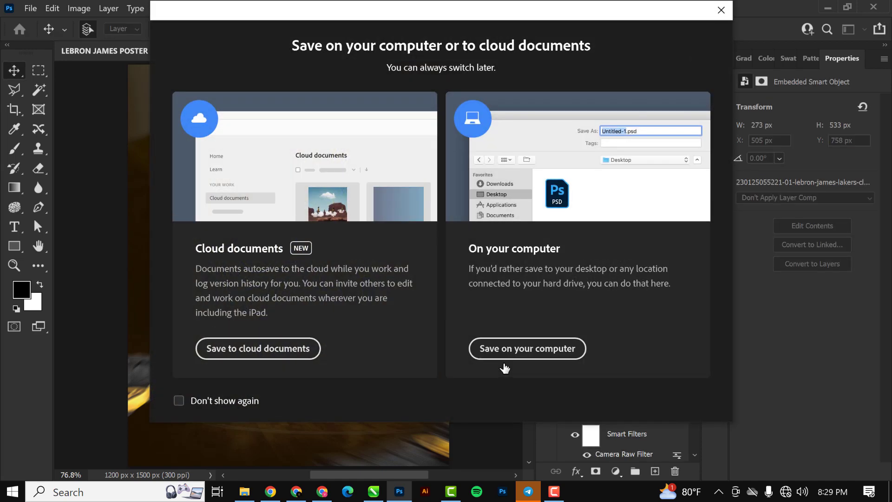
pyautogui.click(728, 9)
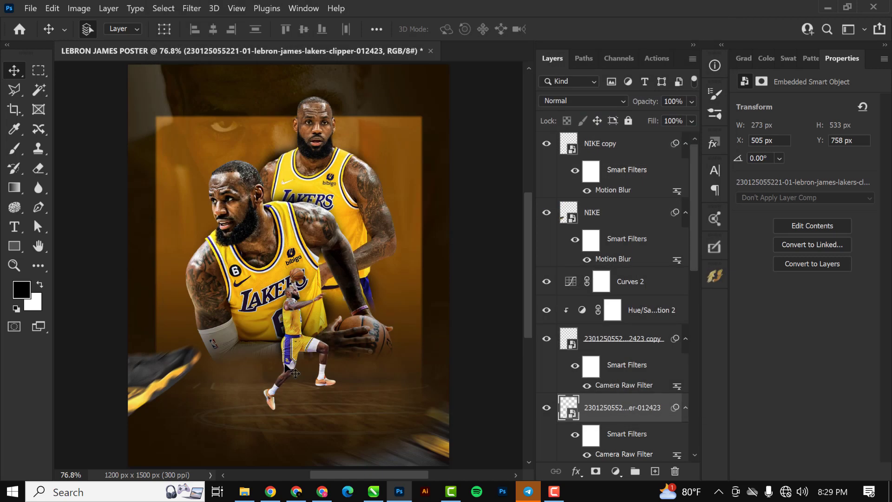
# Step: Apply a Motion Blur with a 22° angle to the lower small player layer, adjusting the blur distance to suit
pyautogui.scroll(3, 326, 354)
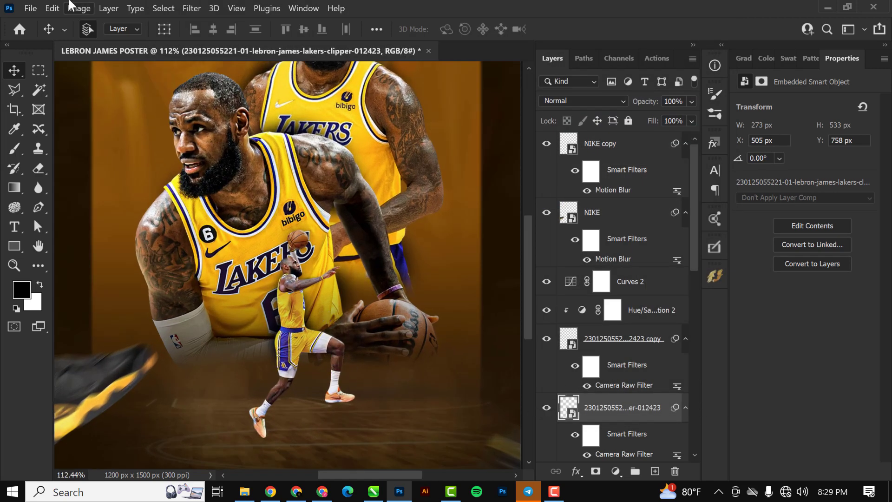
pyautogui.click(191, 9)
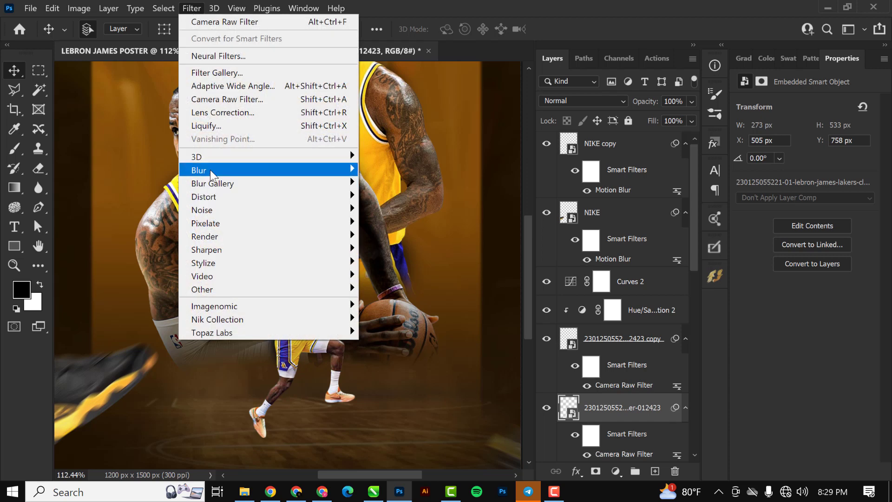
pyautogui.moveTo(210, 169)
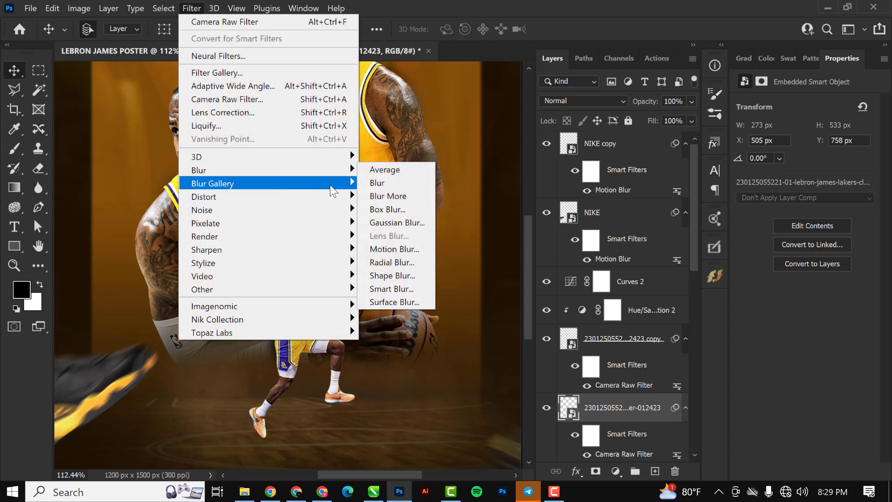
pyautogui.click(395, 250)
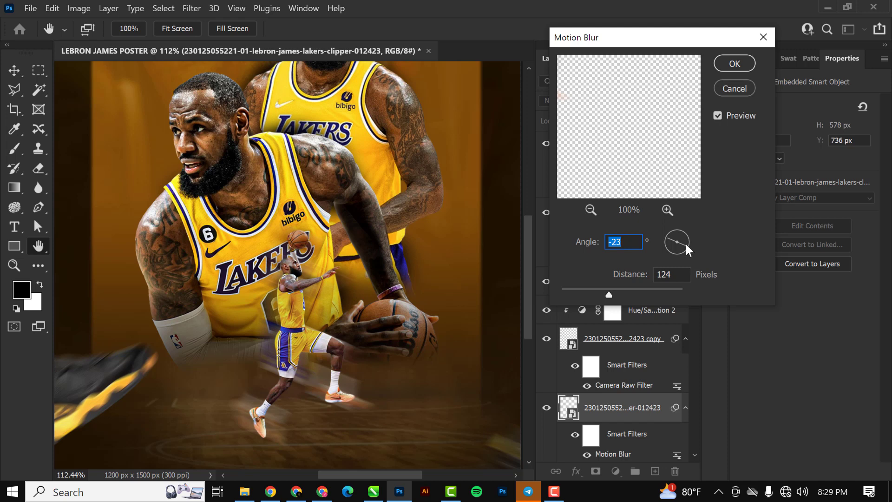
pyautogui.moveTo(685, 241); pyautogui.dragTo(683, 238)
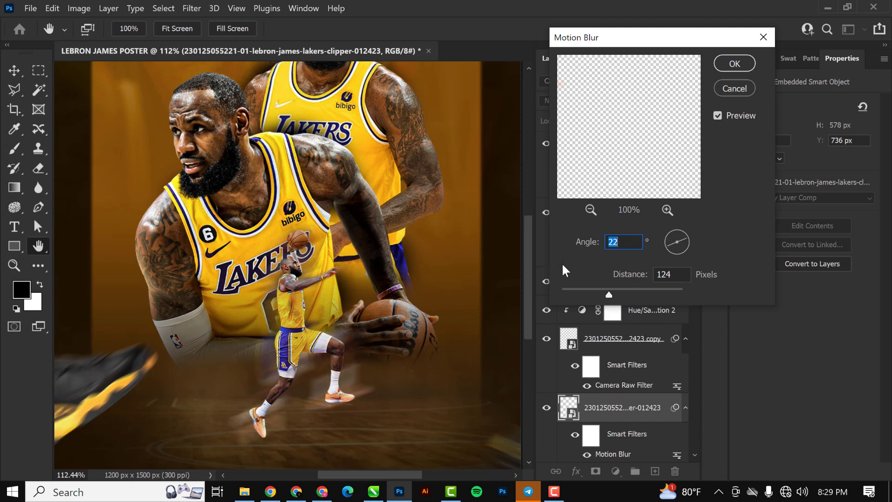
pyautogui.click(585, 289)
pyautogui.moveTo(584, 288); pyautogui.dragTo(609, 291)
pyautogui.click(734, 63)
pyautogui.scroll(-3, 357, 311)
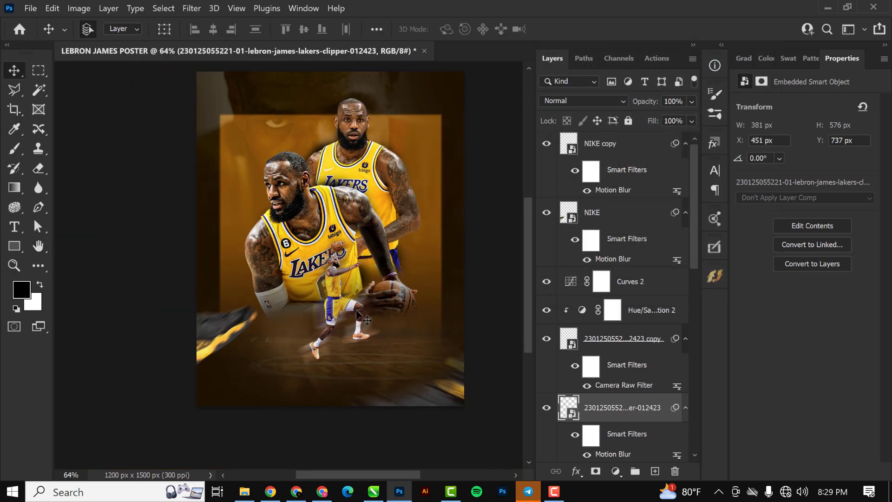
pyautogui.scroll(5, 357, 311)
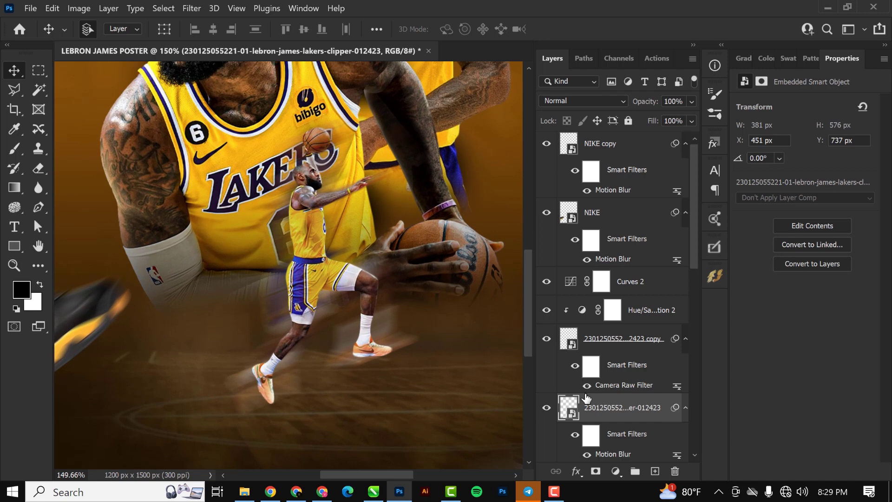
# Step: Add a layer mask to the lower small player layer and brush away the motion blur around the front foot and leg
pyautogui.click(596, 472)
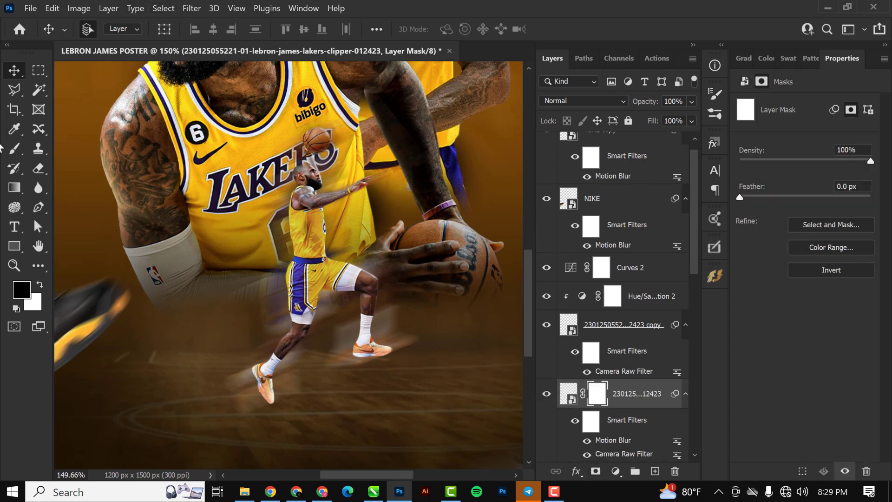
pyautogui.click(14, 149)
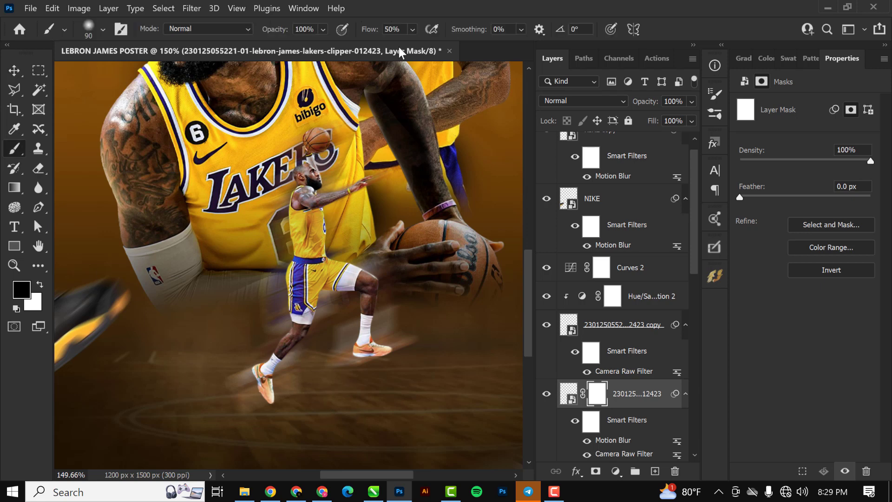
pyautogui.scroll(1, 306, 402)
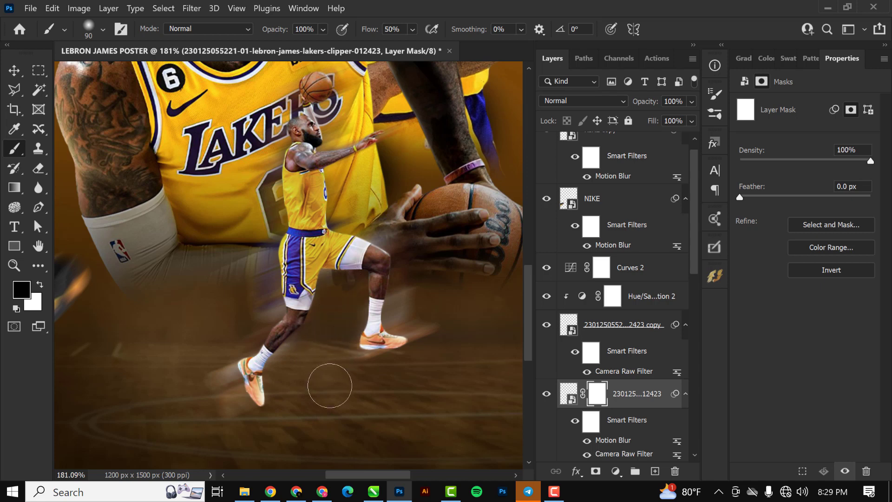
pyautogui.moveTo(330, 385)
pyautogui.mouseDown()
pyautogui.moveTo(404, 310)
pyautogui.moveTo(406, 343)
pyautogui.moveTo(404, 332)
pyautogui.moveTo(421, 343)
pyautogui.moveTo(401, 376)
pyautogui.moveTo(380, 371)
pyautogui.mouseUp()
pyautogui.scroll(-1, 368, 360)
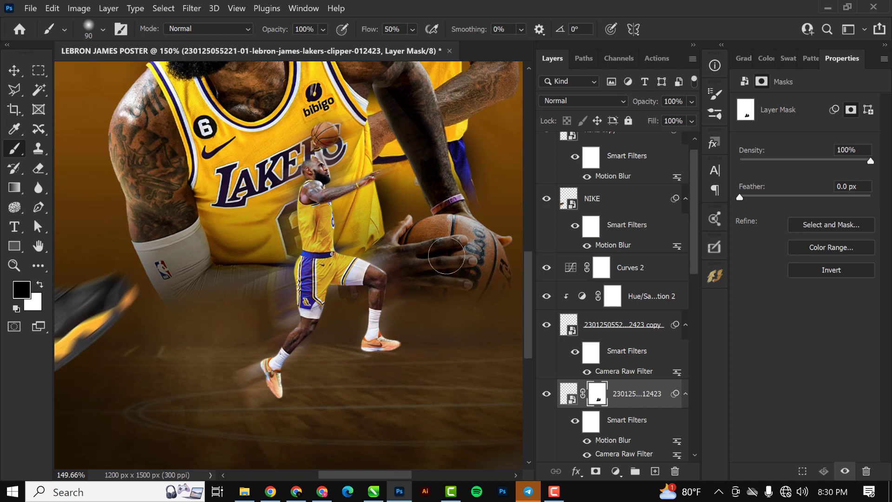
pyautogui.moveTo(398, 251)
pyautogui.mouseDown()
pyautogui.moveTo(384, 246)
pyautogui.moveTo(398, 237)
pyautogui.moveTo(384, 249)
pyautogui.mouseUp()
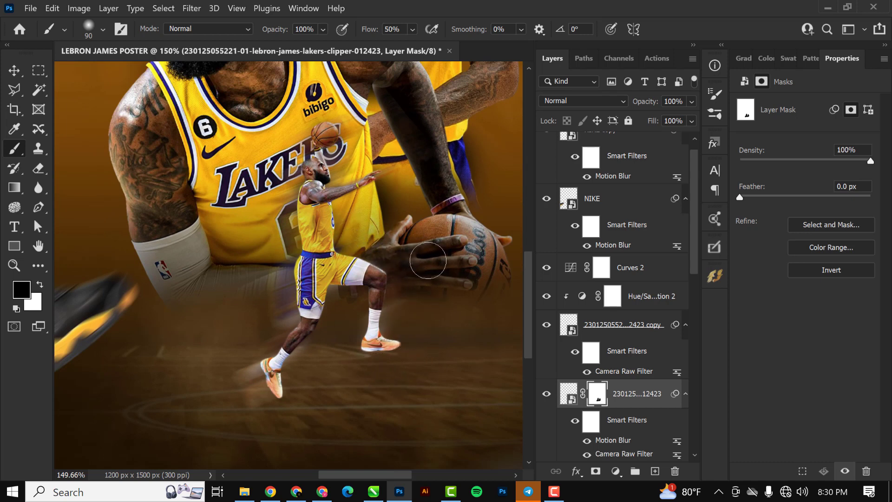
pyautogui.scroll(-4, 424, 277)
pyautogui.scroll(3, 288, 228)
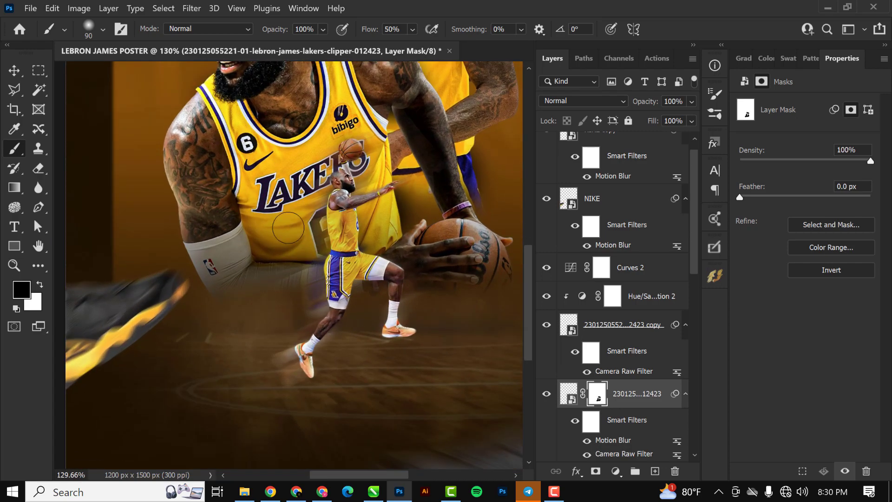
pyautogui.scroll(3, 298, 321)
pyautogui.scroll(-3, 302, 233)
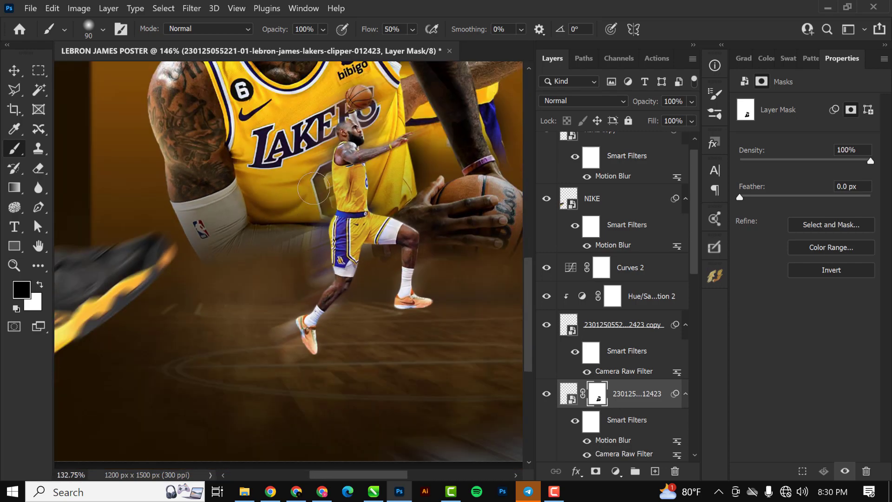
pyautogui.scroll(-3, 314, 188)
pyautogui.scroll(2, 316, 186)
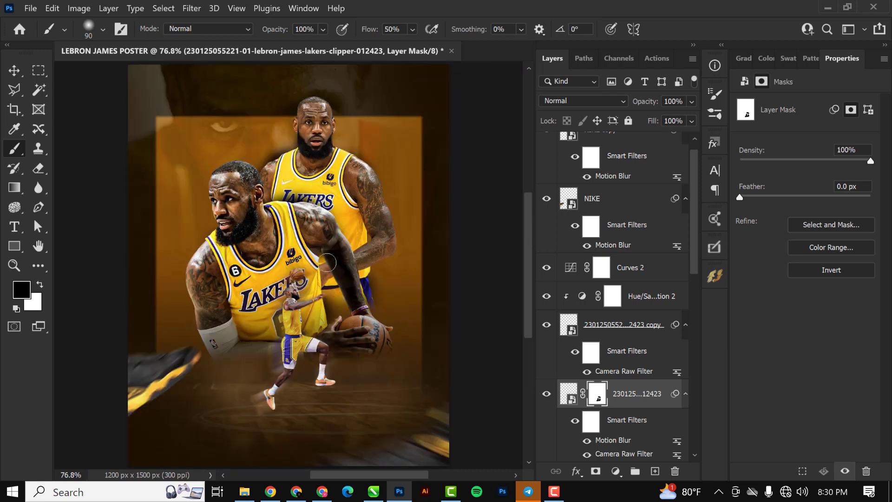
# Step: Place the LIGHT image from the LEBRON JAMES project's New folder directly above the NIKE copy layer
pyautogui.click(14, 70)
pyautogui.scroll(1, 647, 196)
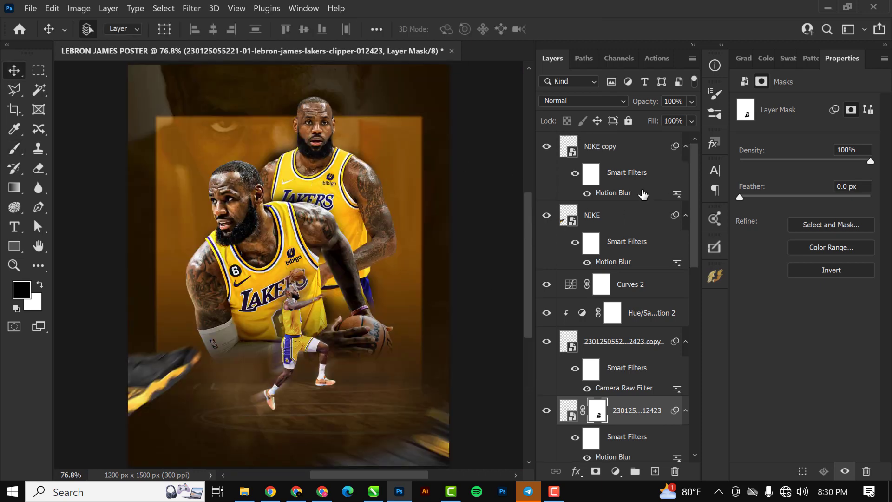
pyautogui.click(626, 148)
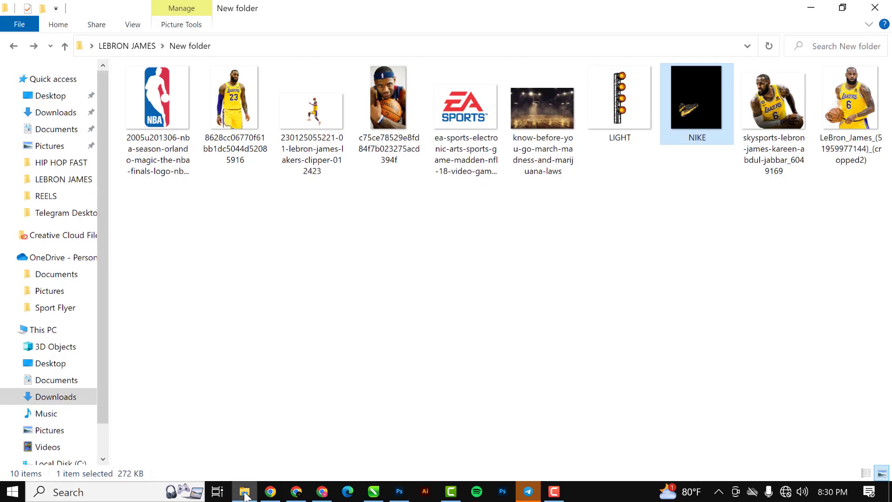
pyautogui.click(244, 492)
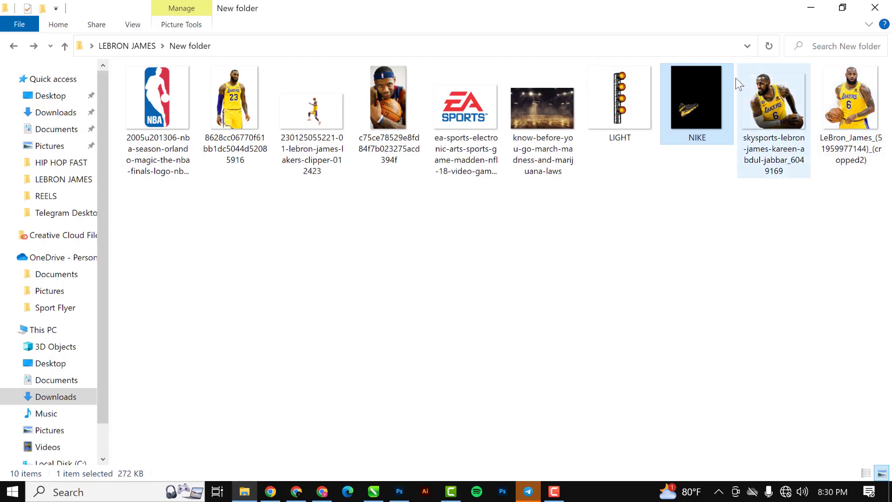
pyautogui.click(629, 96)
pyautogui.moveTo(628, 89); pyautogui.dragTo(403, 241)
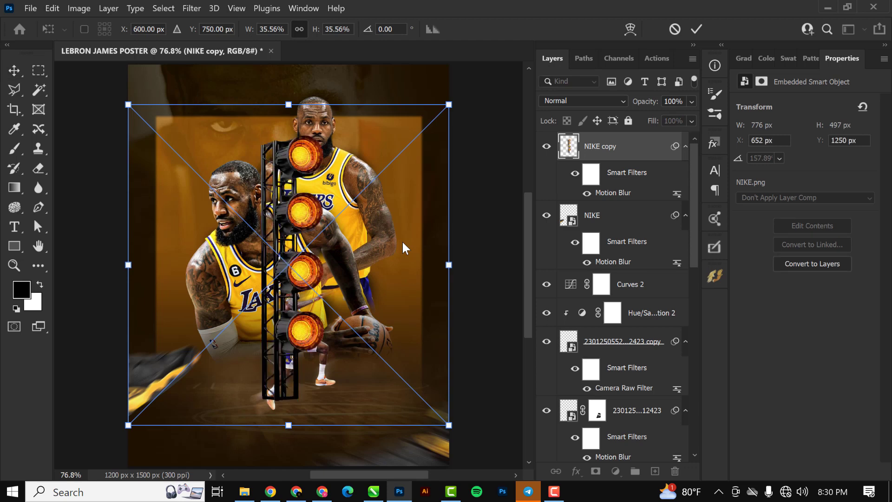
# Step: Flip the light rig horizontally and move it to the poster's right edge, with the lamps facing the players
pyautogui.moveTo(293, 265); pyautogui.dragTo(387, 268)
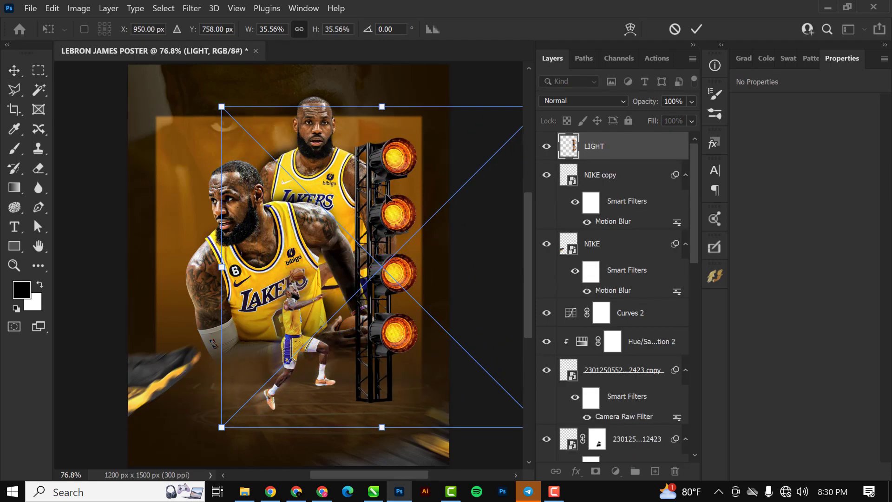
pyautogui.rightClick(387, 195)
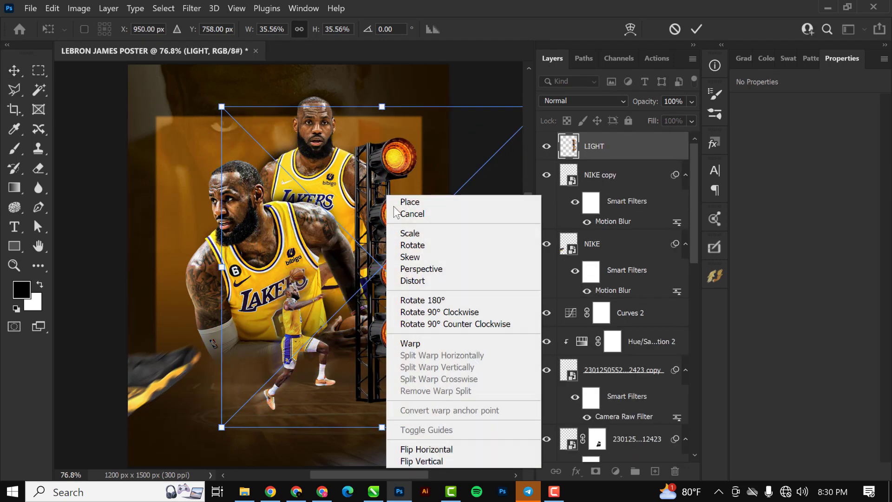
pyautogui.click(456, 451)
pyautogui.moveTo(407, 249); pyautogui.dragTo(446, 249)
pyautogui.scroll(-3, 384, 238)
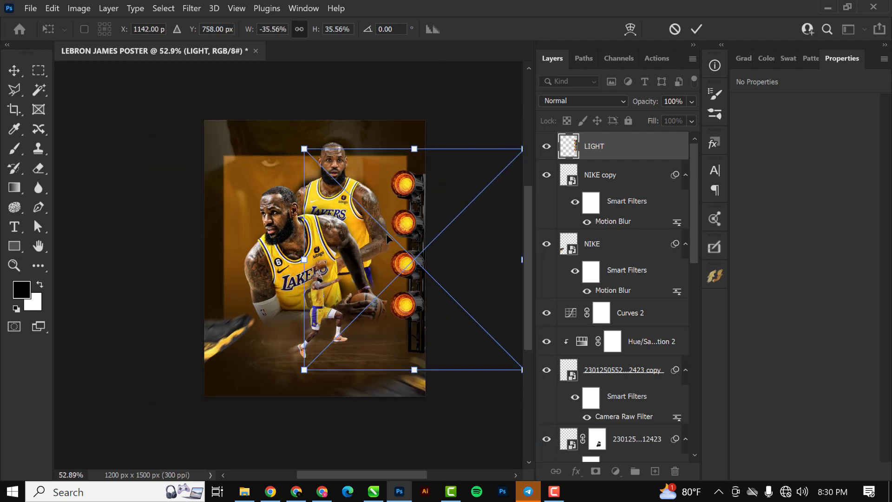
# Step: Enlarge the light rig proportionally about its centre to 47.59% and commit the placement
pyautogui.moveTo(296, 149); pyautogui.dragTo(286, 88)
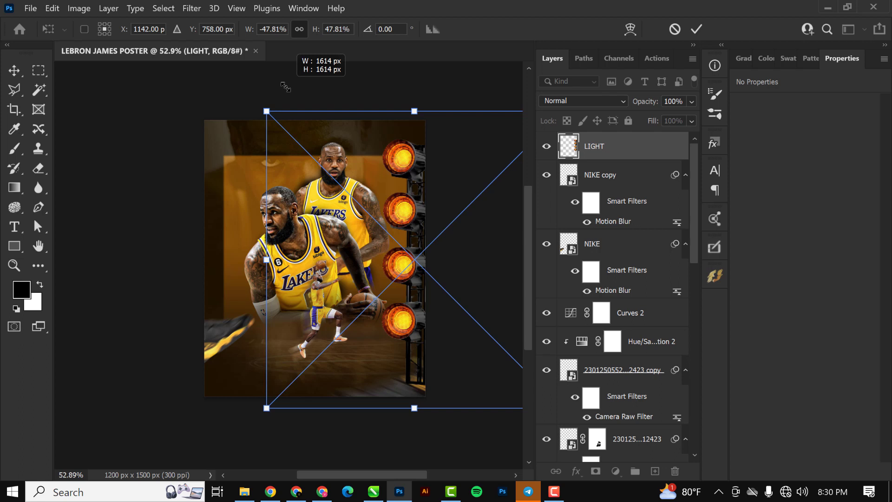
pyautogui.moveTo(285, 87); pyautogui.dragTo(290, 85)
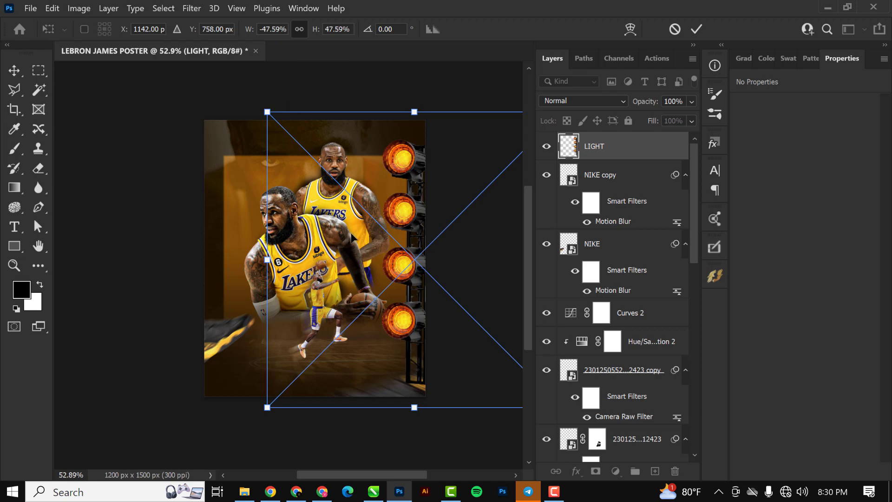
pyautogui.press('Return')
pyautogui.scroll(3, 362, 242)
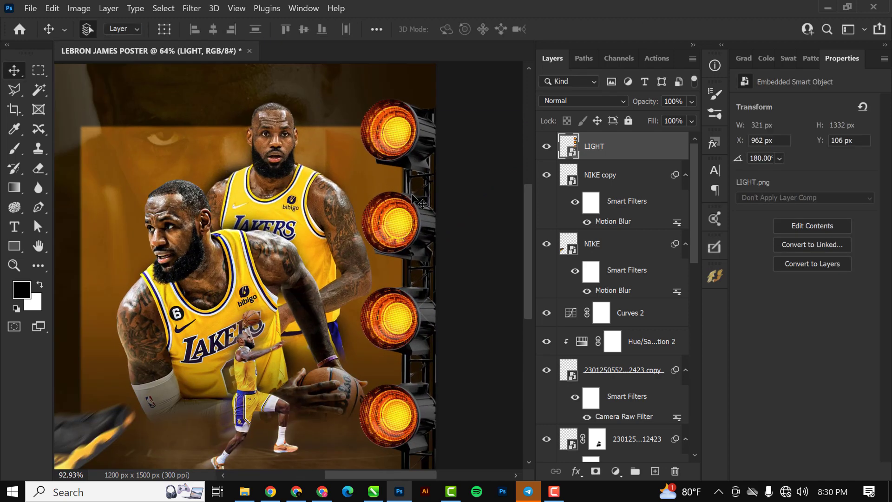
pyautogui.scroll(-3, 363, 242)
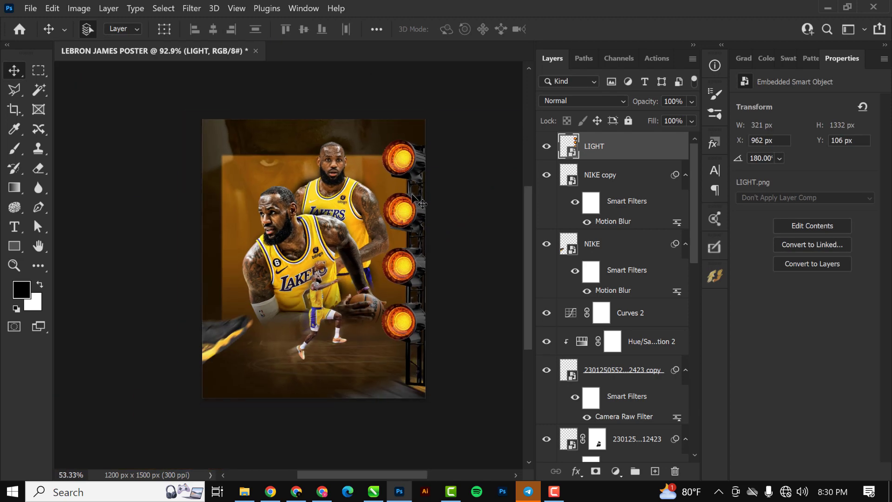
# Step: Add a layer mask to the LIGHT layer and paint out the bottom of the truss with a 250 px black brush
pyautogui.click(597, 472)
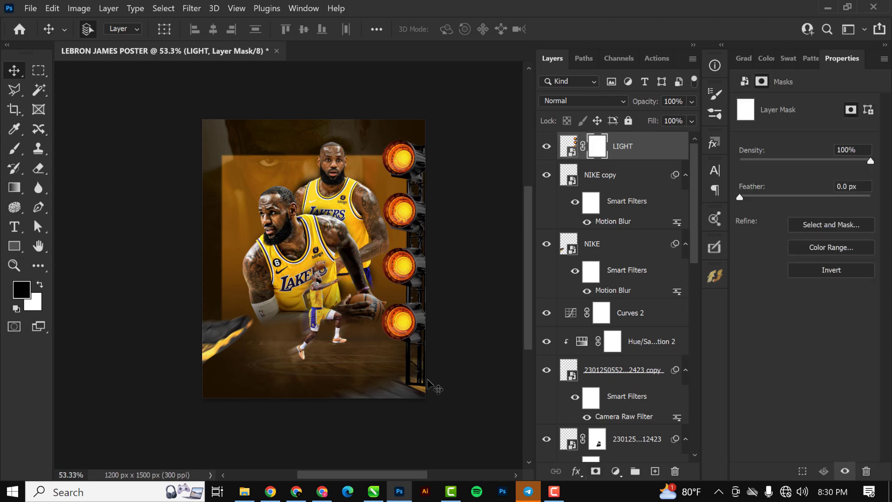
pyautogui.scroll(4, 435, 387)
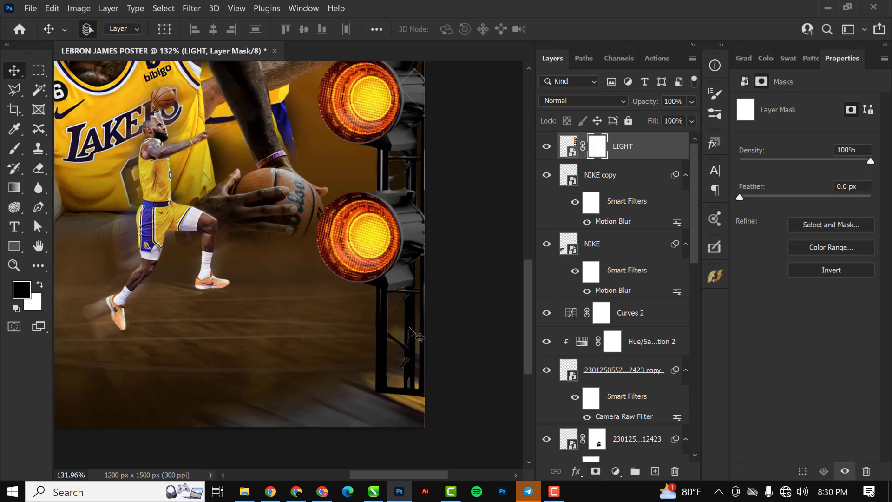
pyautogui.press('b')
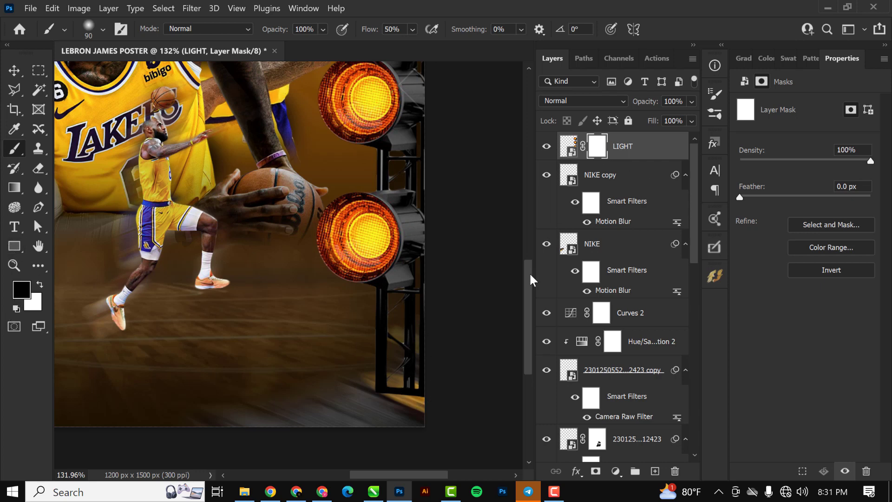
pyautogui.press(']')
pyautogui.press(']')
pyautogui.press(']')
pyautogui.press(']')
pyautogui.press(']')
pyautogui.press(']')
pyautogui.moveTo(400, 398)
pyautogui.mouseDown()
pyautogui.moveTo(366, 365)
pyautogui.moveTo(386, 399)
pyautogui.moveTo(403, 398)
pyautogui.moveTo(413, 372)
pyautogui.moveTo(384, 355)
pyautogui.moveTo(381, 373)
pyautogui.moveTo(395, 361)
pyautogui.moveTo(381, 358)
pyautogui.moveTo(417, 379)
pyautogui.moveTo(424, 366)
pyautogui.moveTo(432, 374)
pyautogui.moveTo(370, 350)
pyautogui.moveTo(397, 377)
pyautogui.moveTo(427, 362)
pyautogui.mouseUp()
pyautogui.scroll(-5, 427, 363)
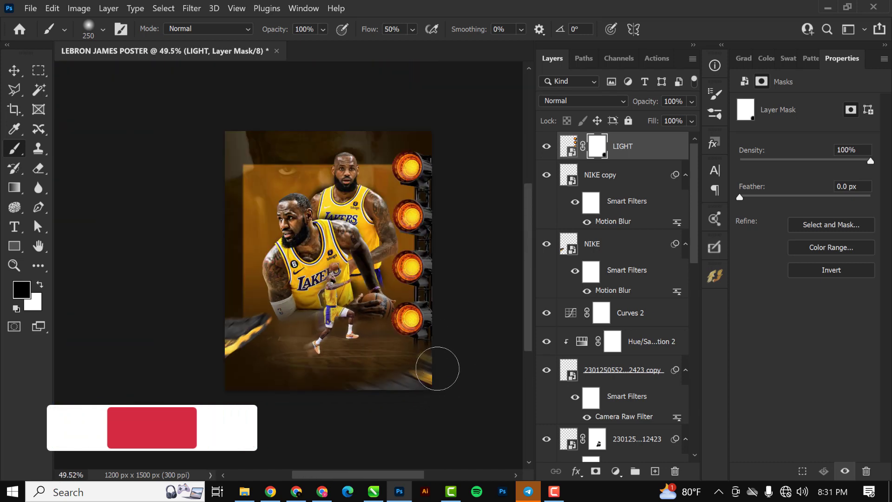
# Step: Examine how the masked light rig blends with the players and background, both up close and across the whole poster
pyautogui.scroll(1, 440, 364)
pyautogui.scroll(1, 416, 337)
pyautogui.scroll(-1, 414, 331)
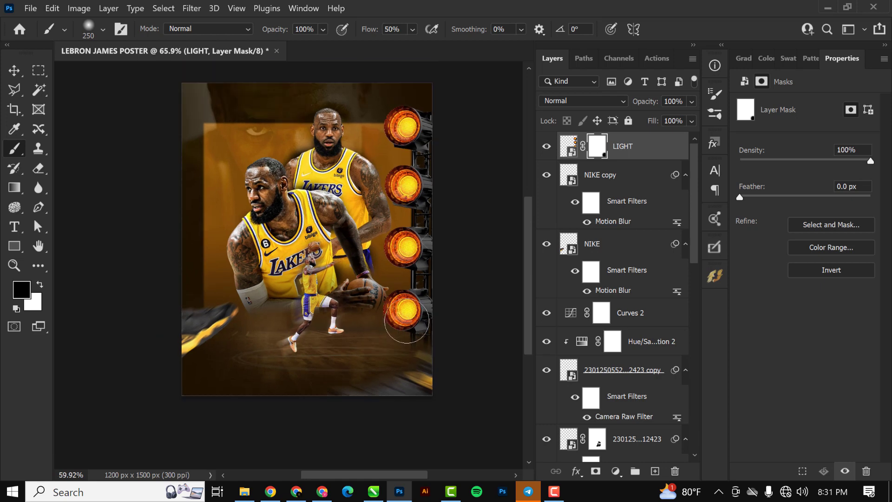
pyautogui.scroll(1, 409, 325)
pyautogui.scroll(1, 406, 321)
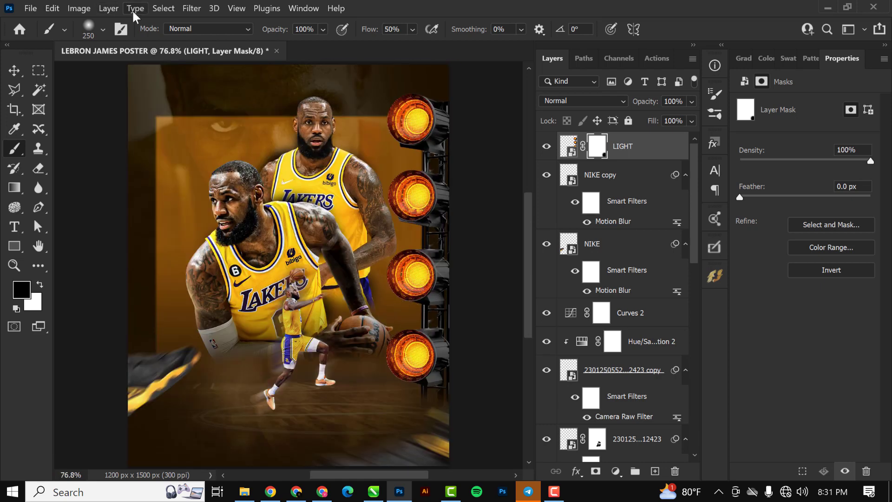
pyautogui.scroll(2, 407, 184)
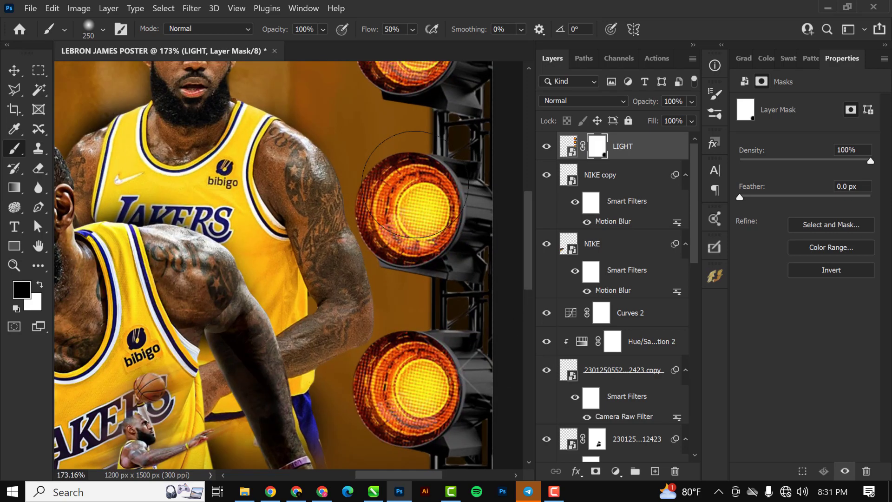
pyautogui.scroll(-2, 406, 183)
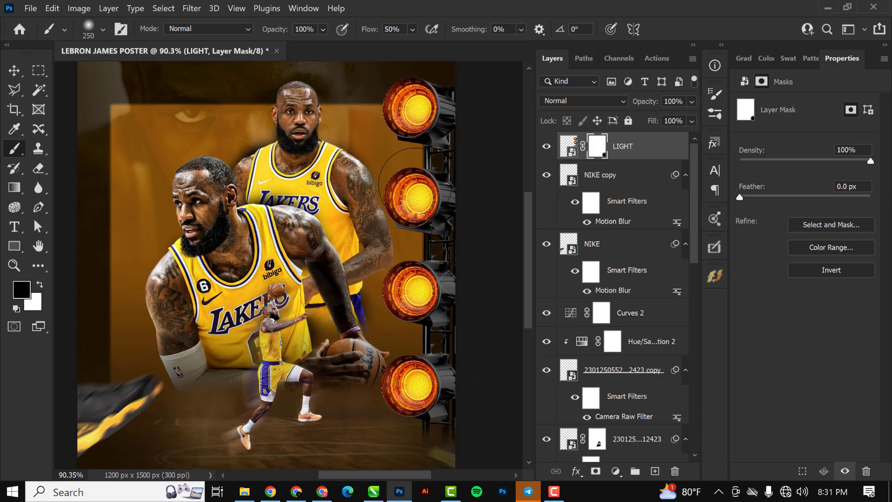
pyautogui.scroll(1, 409, 184)
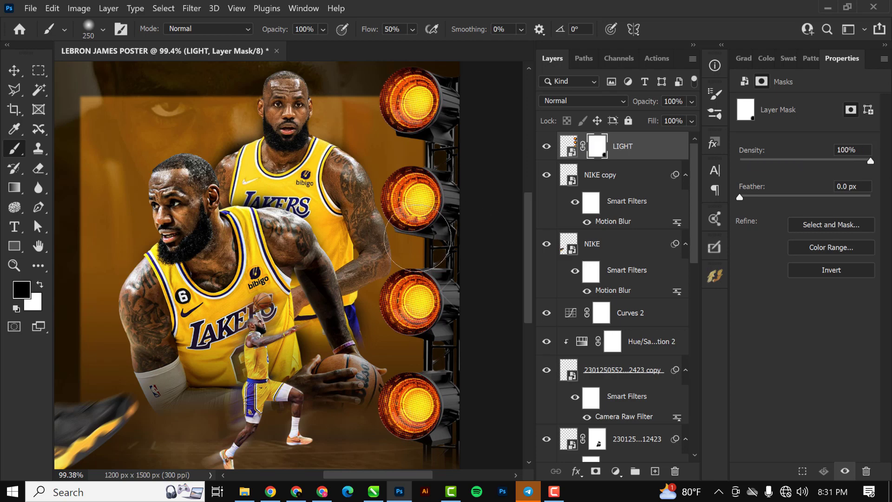
pyautogui.scroll(-3, 411, 237)
pyautogui.scroll(3, 411, 237)
# Step: Add a Solid Color fill layer with hex colour 792102 above the LIGHT layer
pyautogui.click(616, 471)
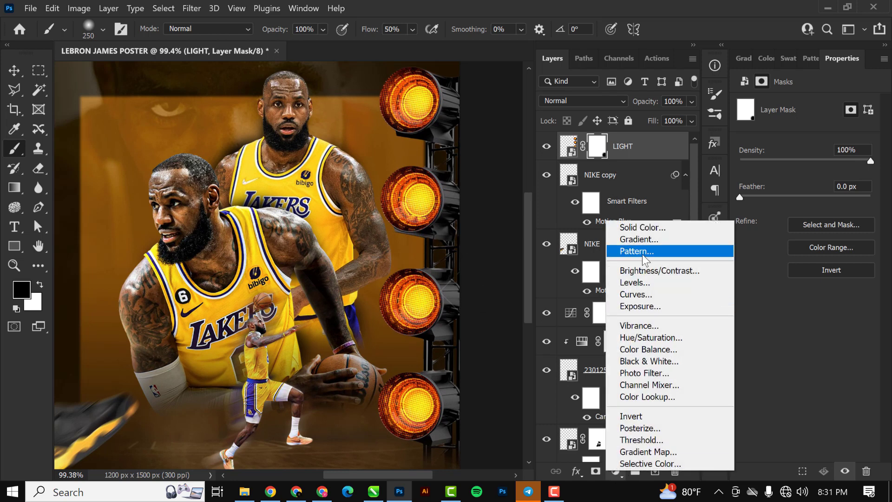
pyautogui.click(648, 228)
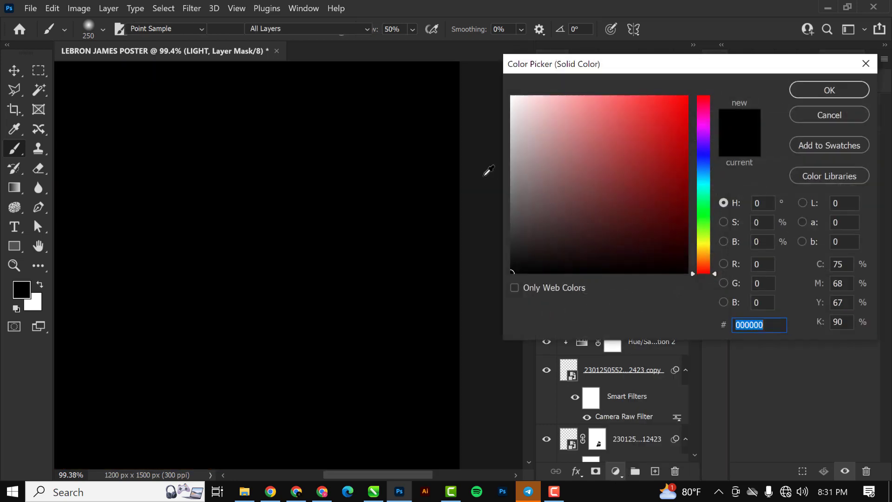
pyautogui.moveTo(770, 330); pyautogui.dragTo(704, 337)
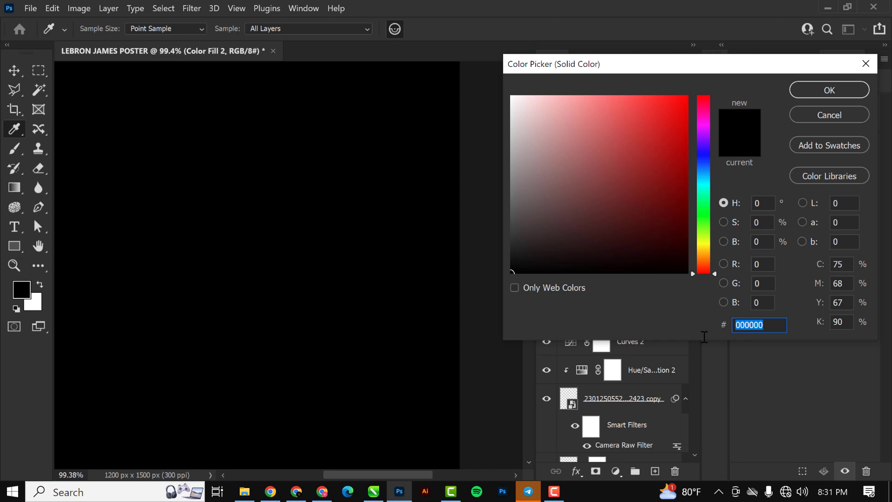
pyautogui.write('792')
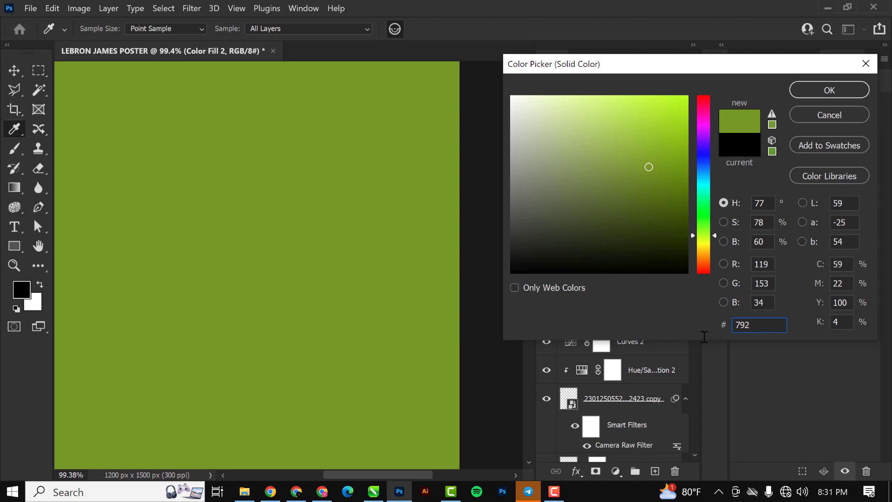
pyautogui.write('10')
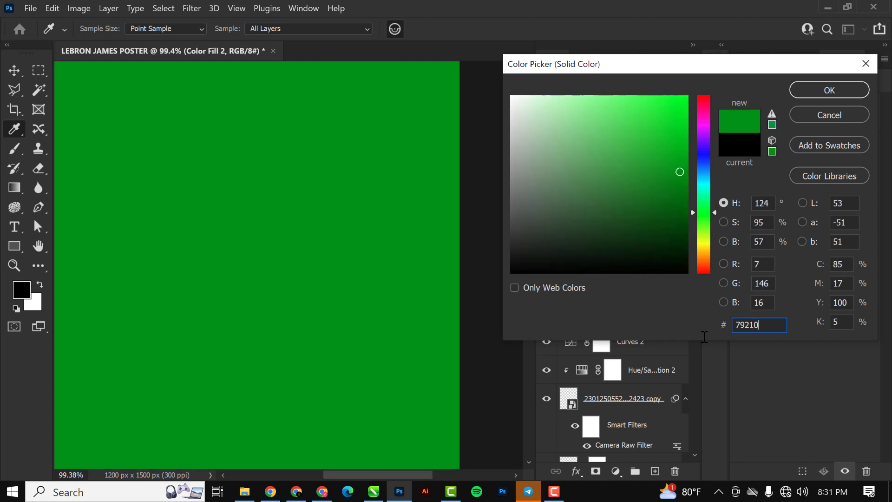
pyautogui.write('2')
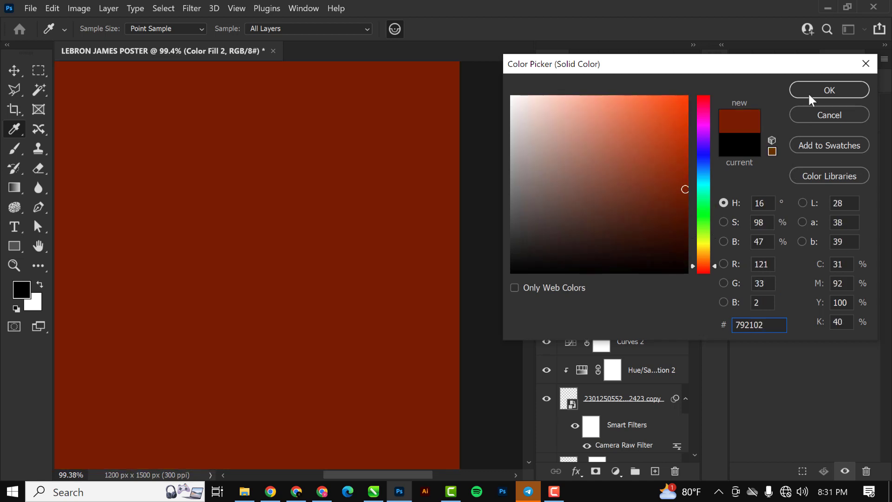
pyautogui.click(821, 91)
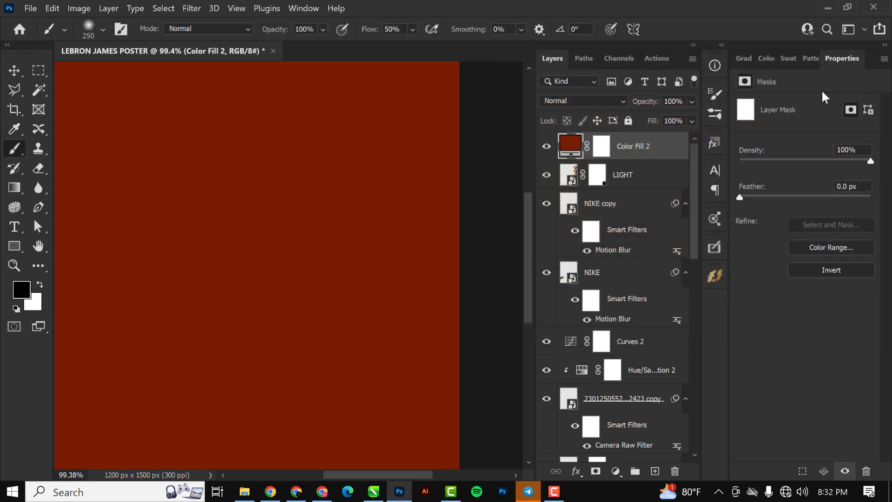
# Step: Clip the dark red Color Fill 2 layer to LIGHT, set its blend mode to Color Dodge, and hide it
pyautogui.keyDown('alt'); pyautogui.click(645, 157); pyautogui.keyUp('alt')
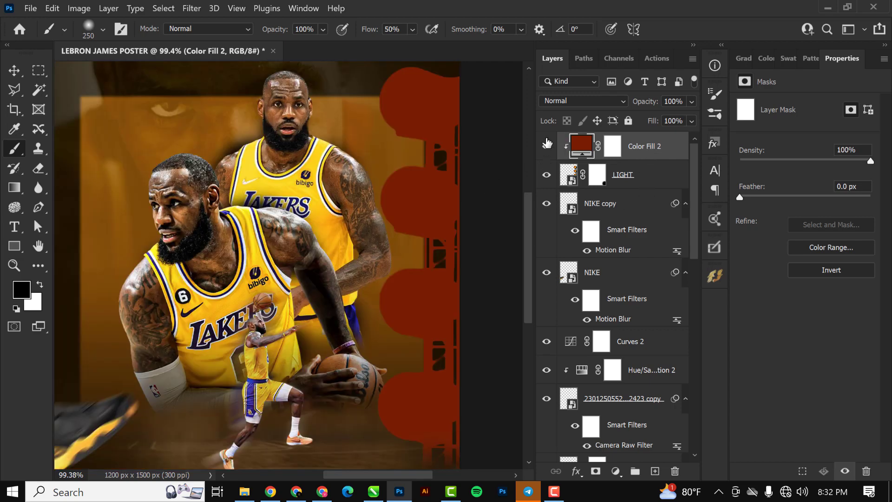
pyautogui.click(579, 101)
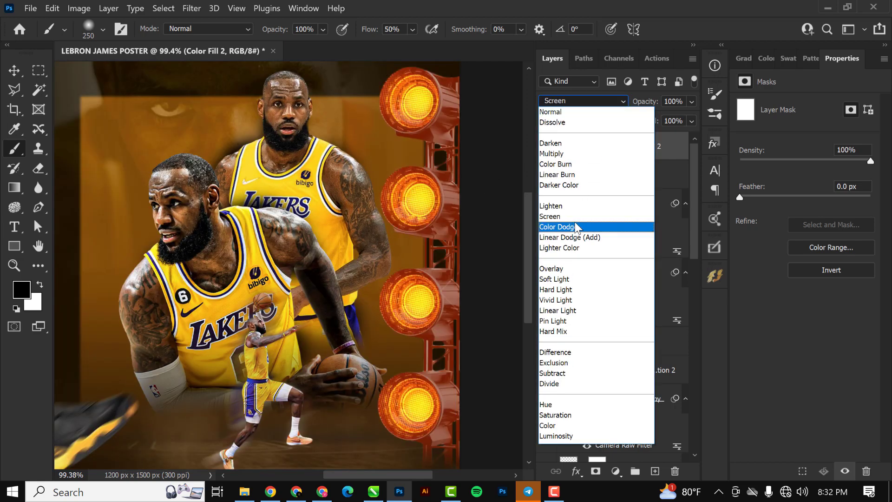
pyautogui.click(570, 227)
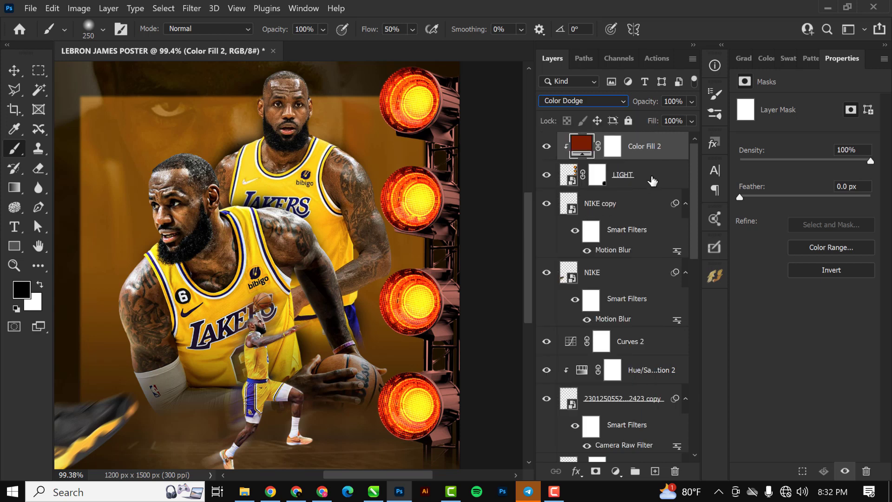
pyautogui.click(546, 146)
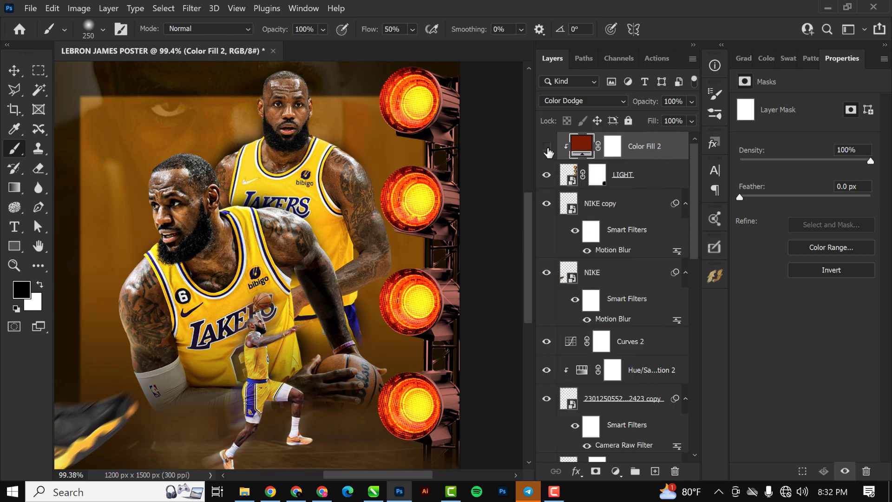
# Step: Add a Hue/Saturation adjustment directly above LIGHT and colorize the lamps with Hue 48 and Saturation 100
pyautogui.click(621, 179)
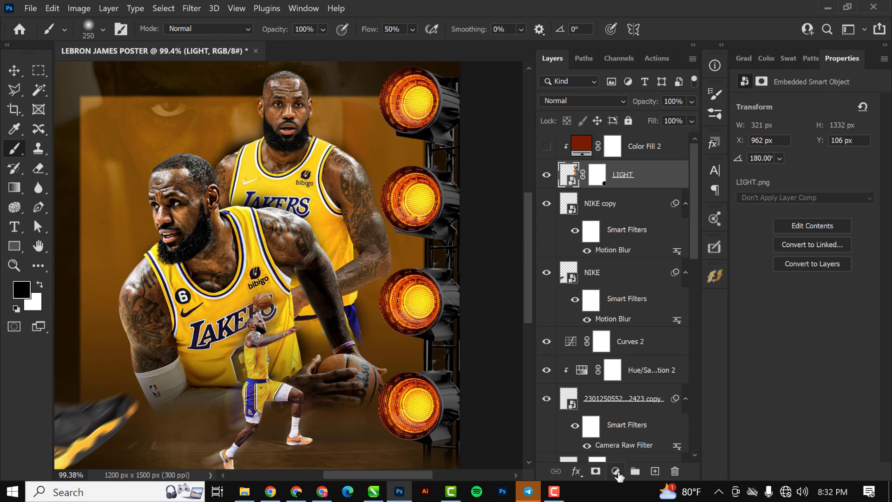
pyautogui.click(616, 471)
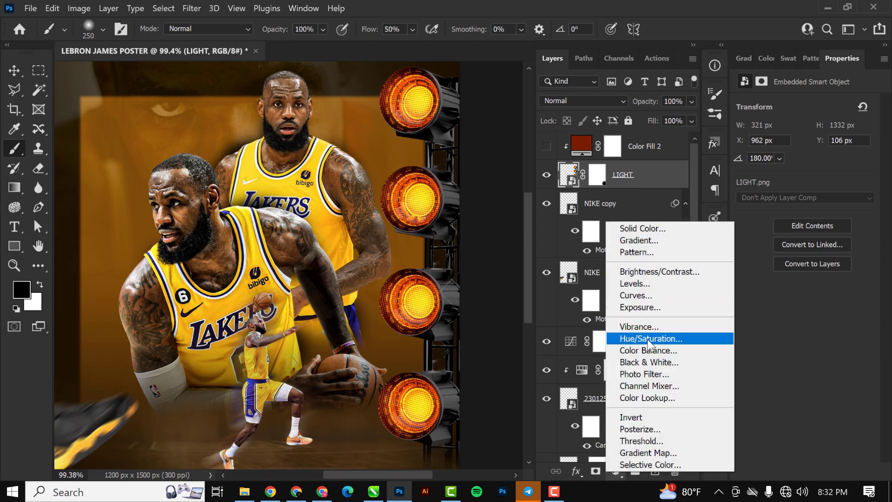
pyautogui.click(648, 339)
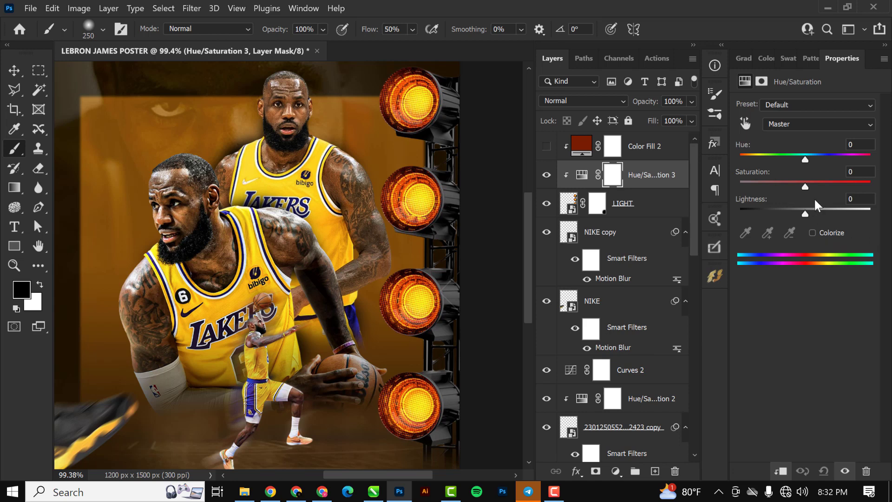
pyautogui.click(811, 231)
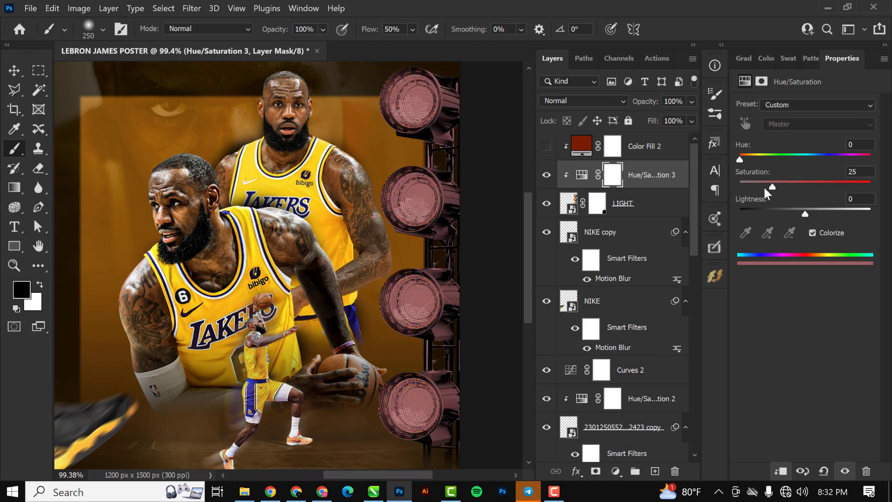
pyautogui.moveTo(773, 186); pyautogui.dragTo(876, 199)
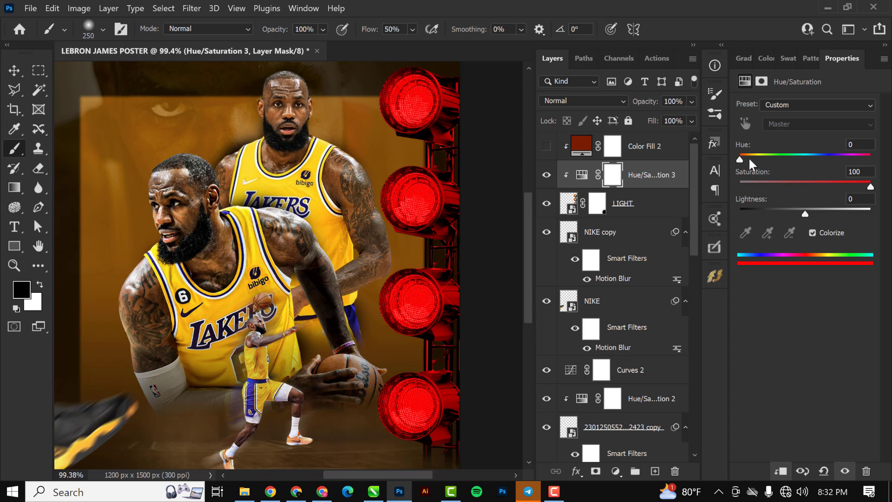
pyautogui.click(855, 146)
pyautogui.write('48')
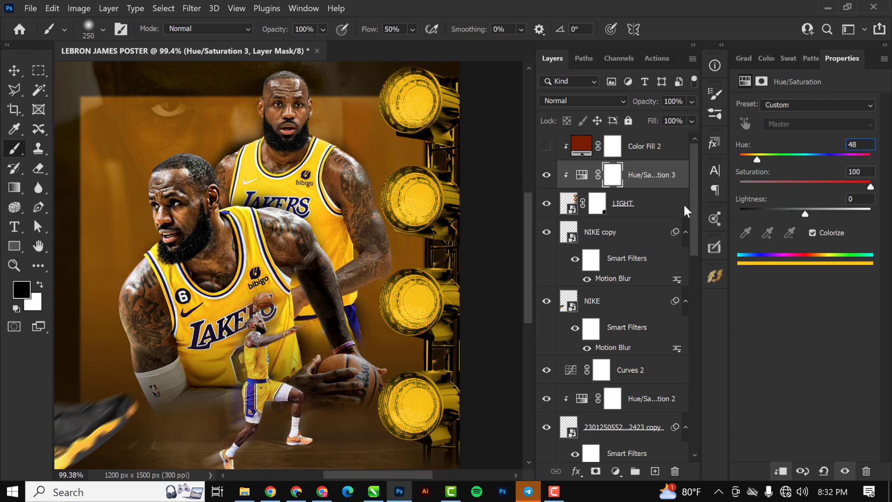
pyautogui.click(612, 177)
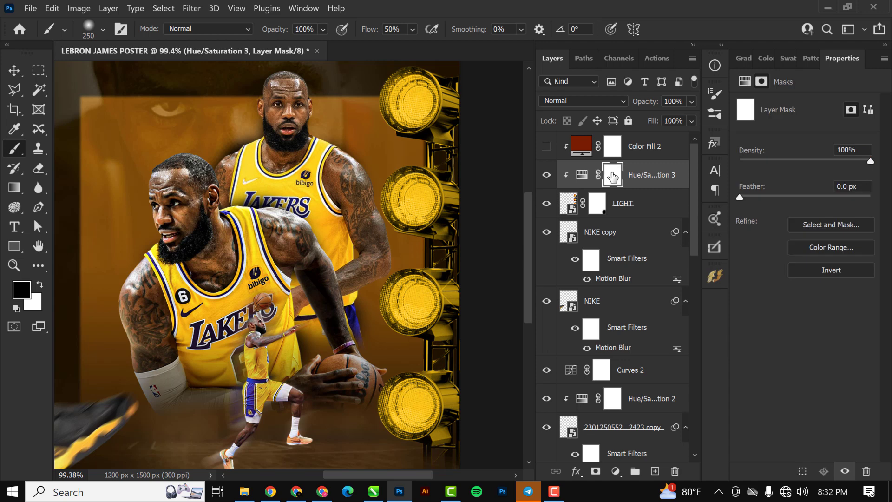
pyautogui.hotkey('ctrl', 'i')
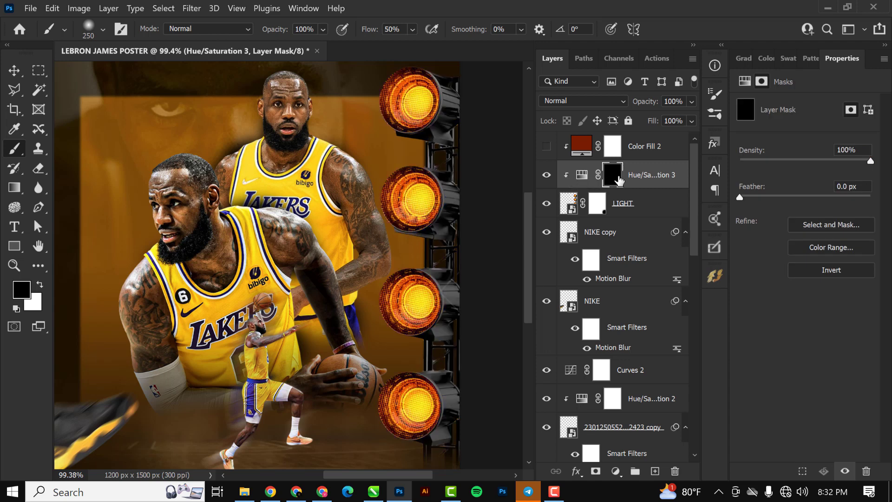
pyautogui.hotkey('ctrl', 'i')
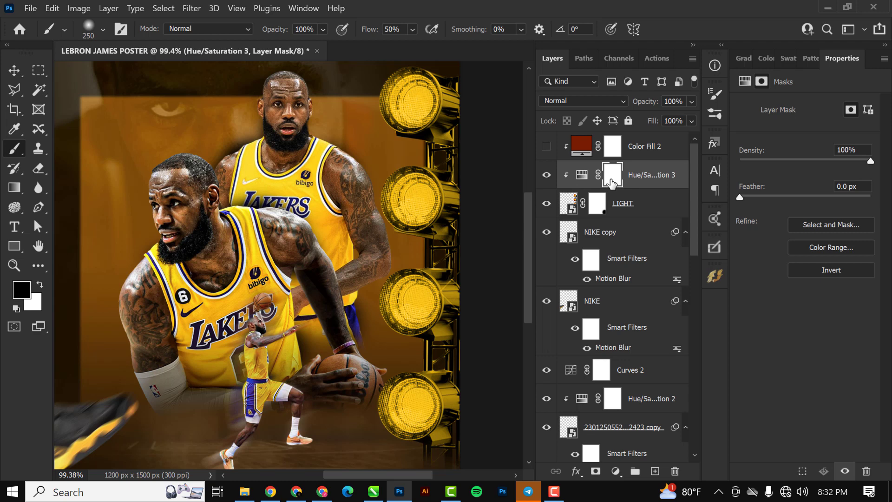
# Step: Set the light rig's Hue/Saturation adjustment to Screen blending and invert its mask to black
pyautogui.click(580, 99)
pyautogui.click(578, 217)
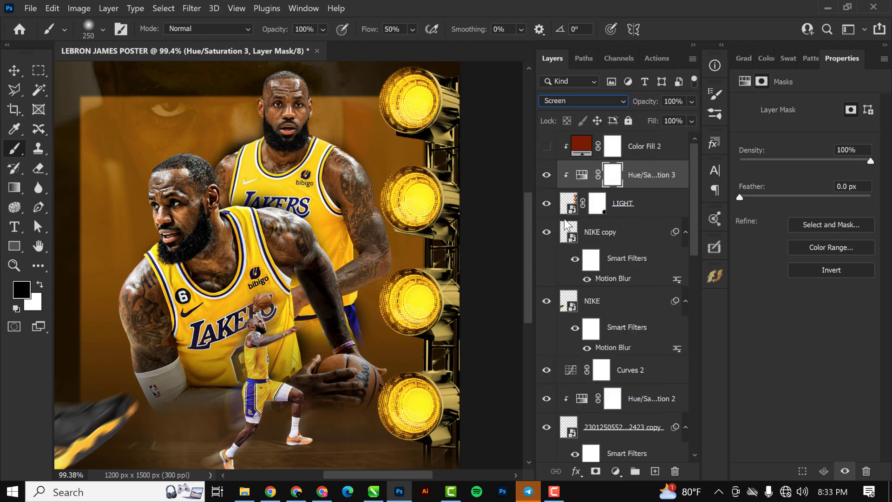
pyautogui.click(611, 177)
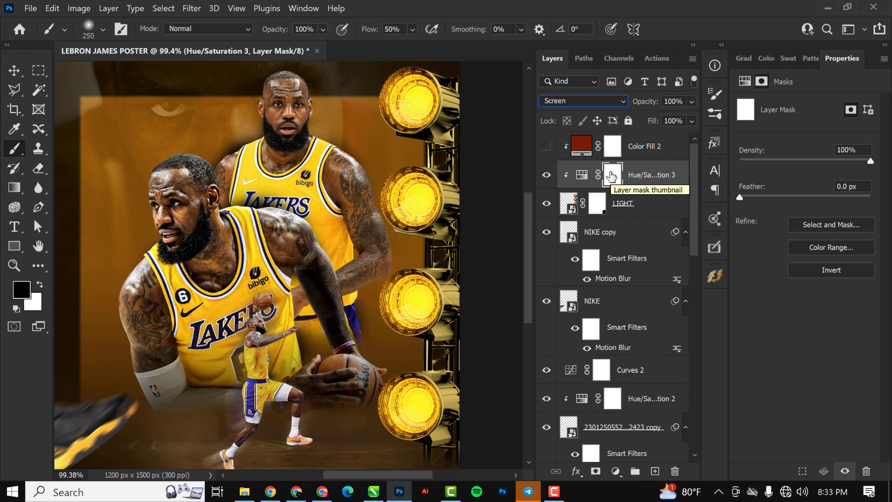
pyautogui.hotkey('ctrl', 'i')
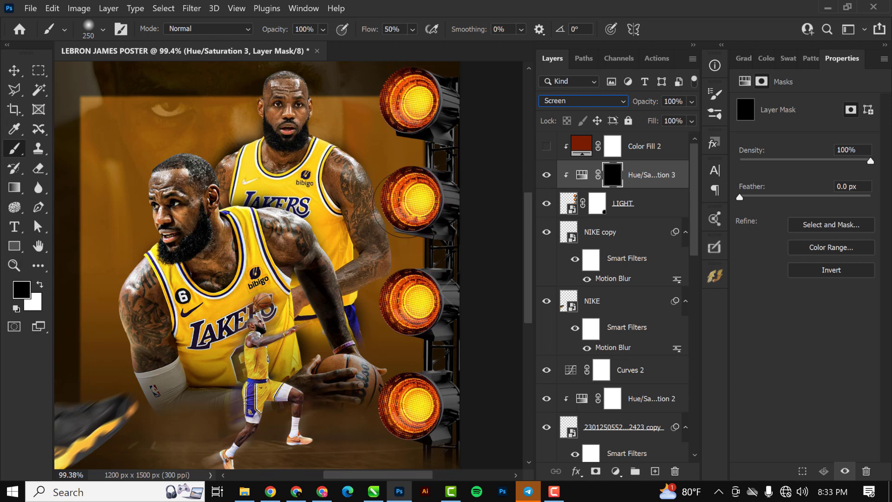
# Step: Examine how the light rig sits against the players, both across the whole poster and up close
pyautogui.click(13, 74)
pyautogui.scroll(-6, 235, 173)
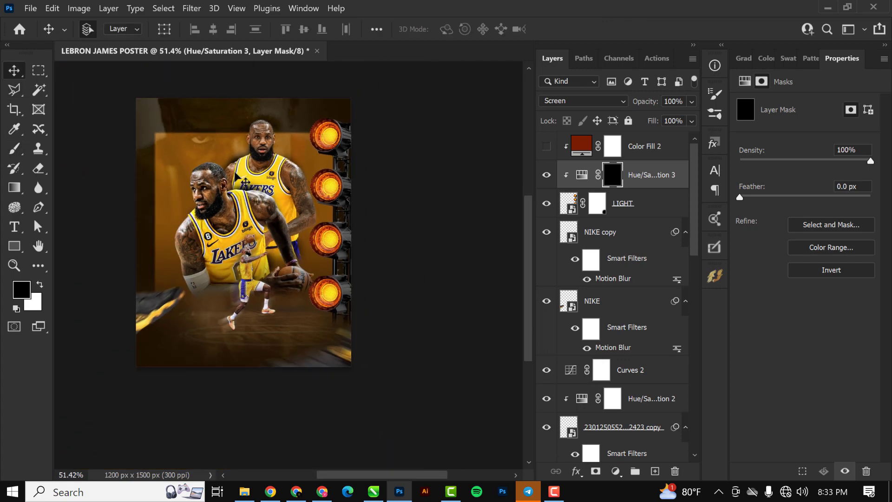
pyautogui.scroll(4, 235, 173)
pyautogui.scroll(-4, 297, 260)
pyautogui.scroll(3, 305, 277)
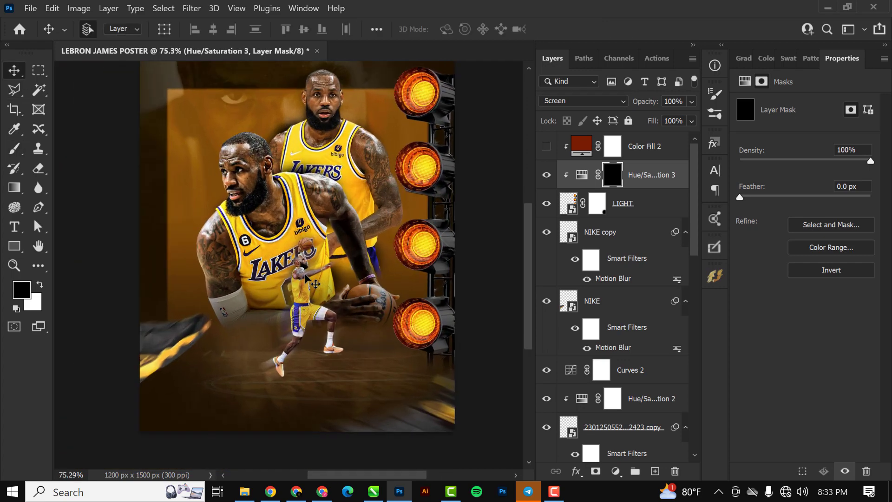
pyautogui.scroll(-1, 306, 277)
pyautogui.scroll(2, 325, 302)
pyautogui.scroll(-1, 395, 341)
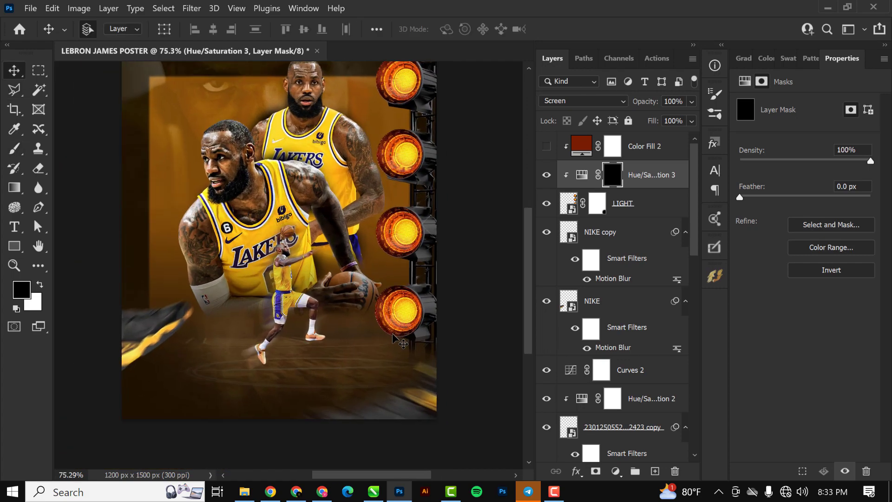
pyautogui.scroll(-2, 418, 93)
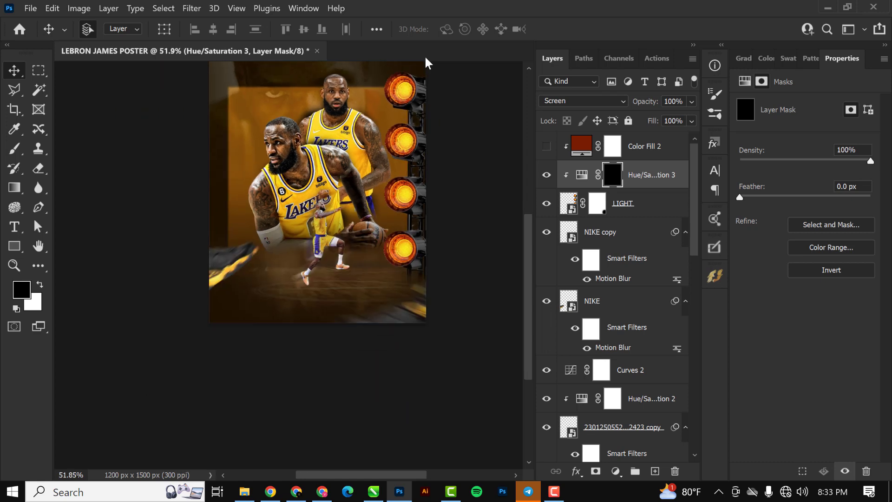
pyautogui.scroll(1, 395, 151)
pyautogui.scroll(3, 395, 151)
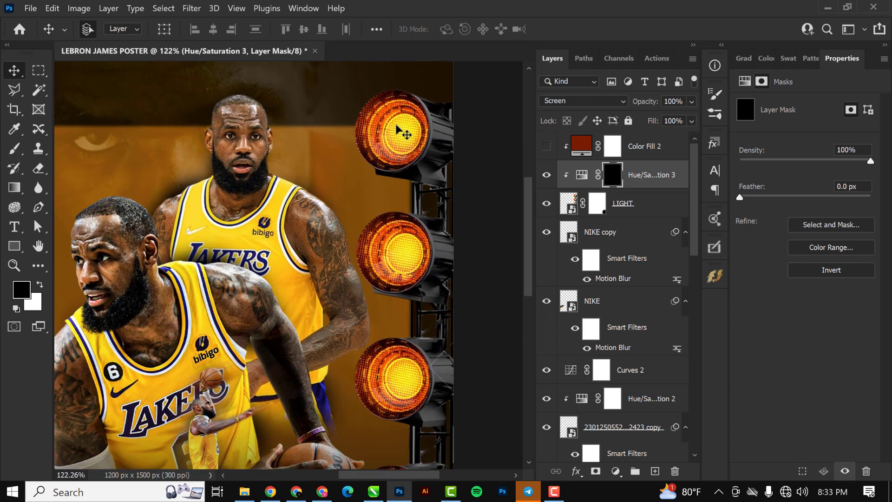
# Step: Paint white over the upper three lamps on the Hue/Saturation mask with a 150 px brush at 72% flow
pyautogui.press('b')
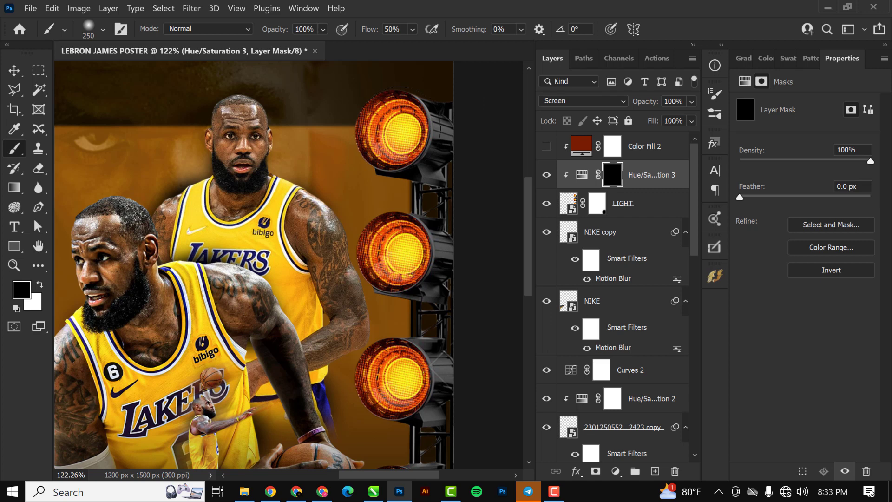
pyautogui.press('[')
pyautogui.press('[')
pyautogui.press('[')
pyautogui.click(412, 29)
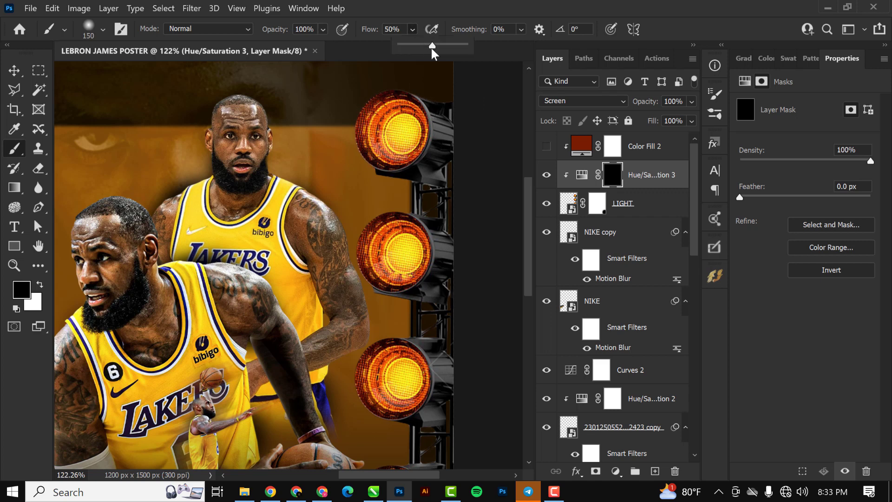
pyautogui.moveTo(431, 48); pyautogui.dragTo(447, 46)
pyautogui.click(397, 130)
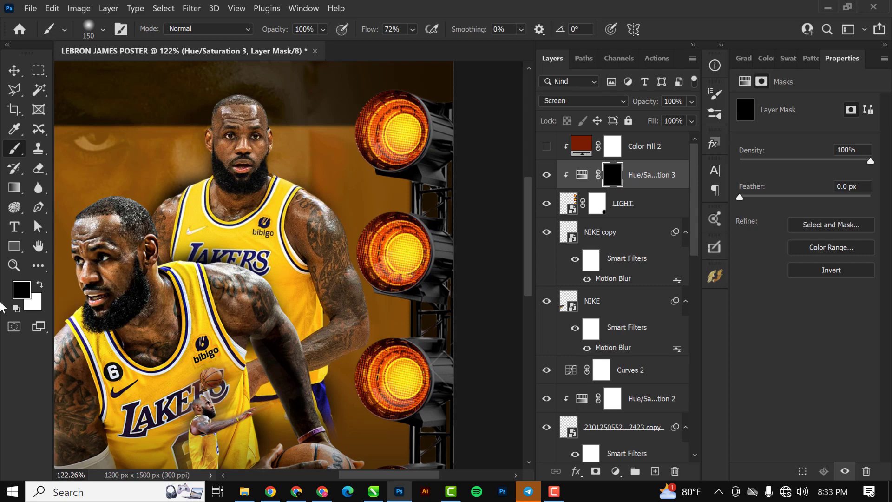
pyautogui.press('x')
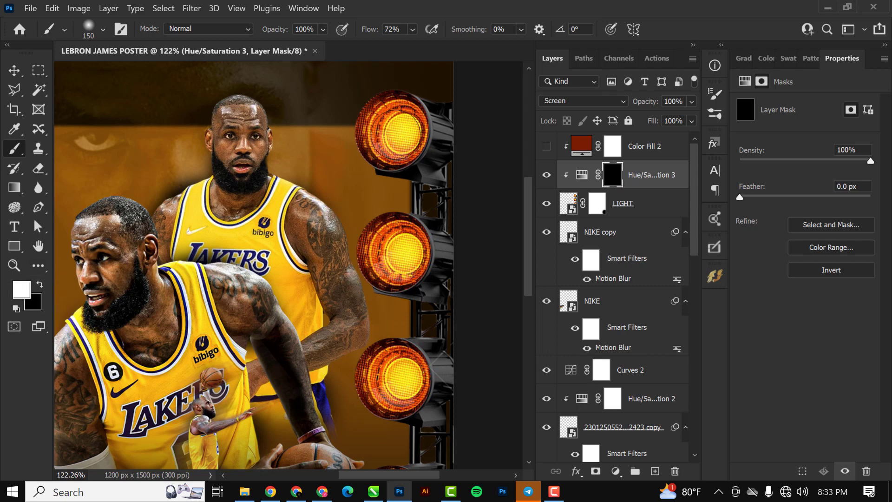
pyautogui.moveTo(392, 130)
pyautogui.mouseDown()
pyautogui.moveTo(407, 139)
pyautogui.moveTo(397, 123)
pyautogui.moveTo(385, 141)
pyautogui.moveTo(384, 120)
pyautogui.mouseUp()
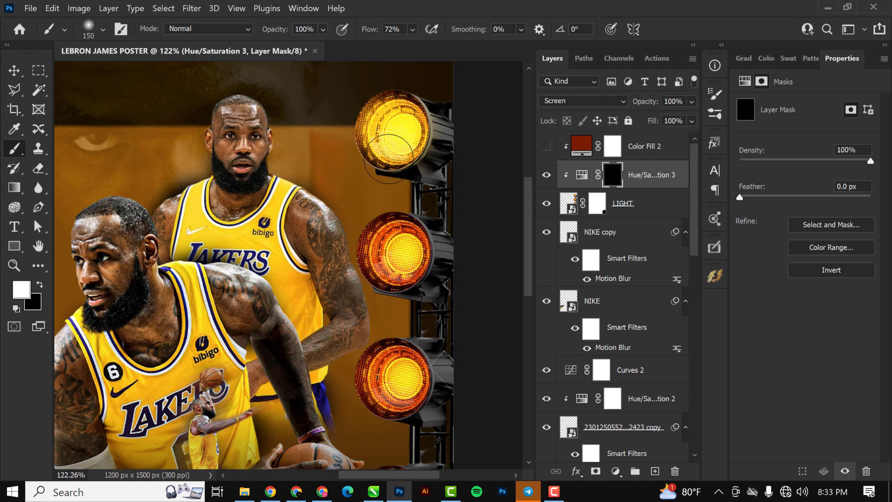
pyautogui.moveTo(398, 256)
pyautogui.mouseDown()
pyautogui.moveTo(402, 248)
pyautogui.moveTo(388, 255)
pyautogui.moveTo(406, 244)
pyautogui.moveTo(427, 257)
pyautogui.mouseUp()
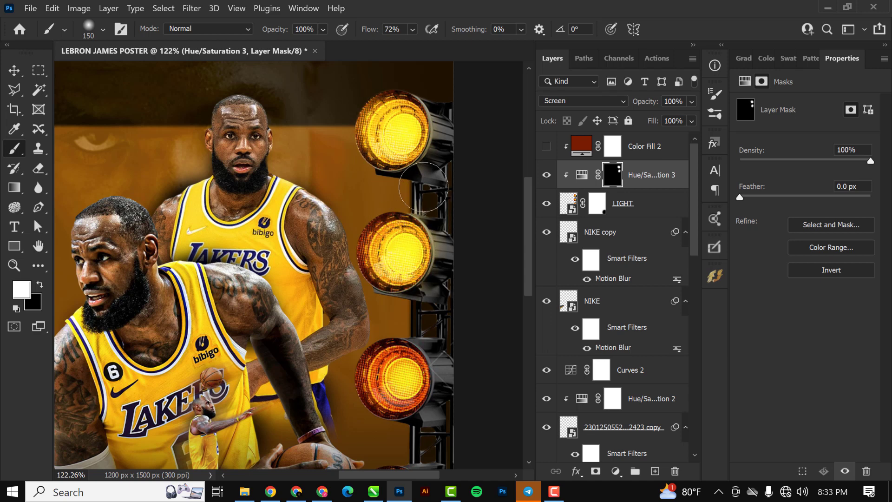
pyautogui.moveTo(386, 381); pyautogui.dragTo(399, 362)
# Step: Reveal the yellow glow on the lowest lamp in the Hue/Saturation mask and check all four lamps together
pyautogui.scroll(-3, 398, 361)
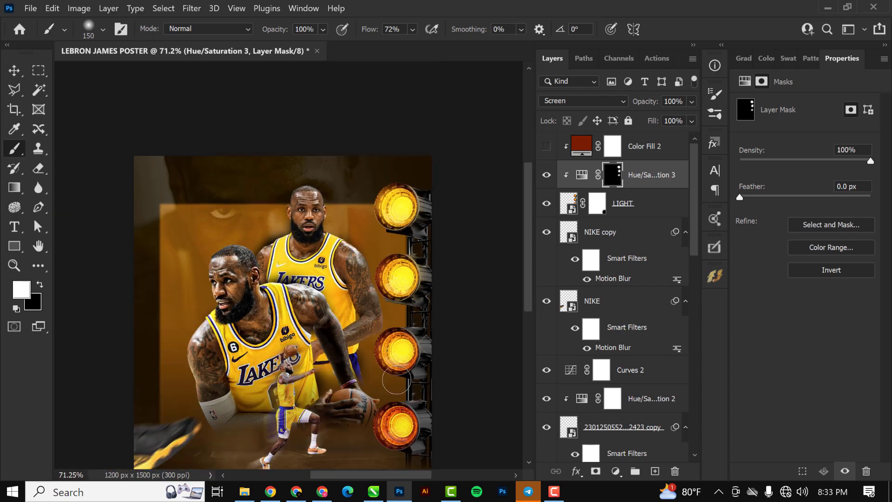
pyautogui.moveTo(397, 417); pyautogui.dragTo(397, 313)
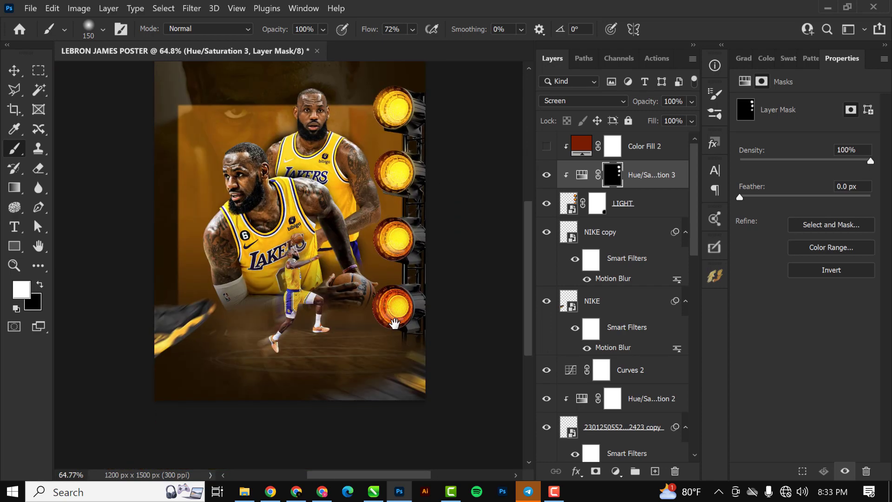
pyautogui.scroll(4, 397, 314)
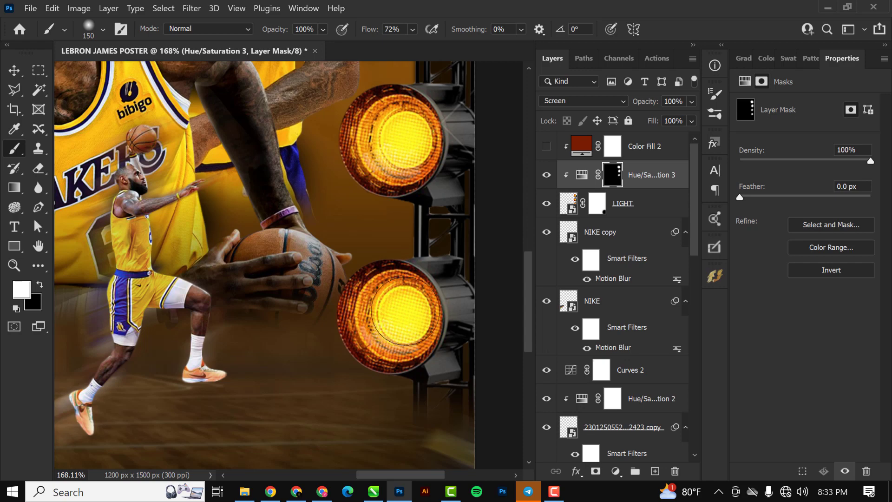
pyautogui.scroll(-5, 394, 312)
pyautogui.scroll(3, 394, 229)
pyautogui.scroll(-1, 394, 229)
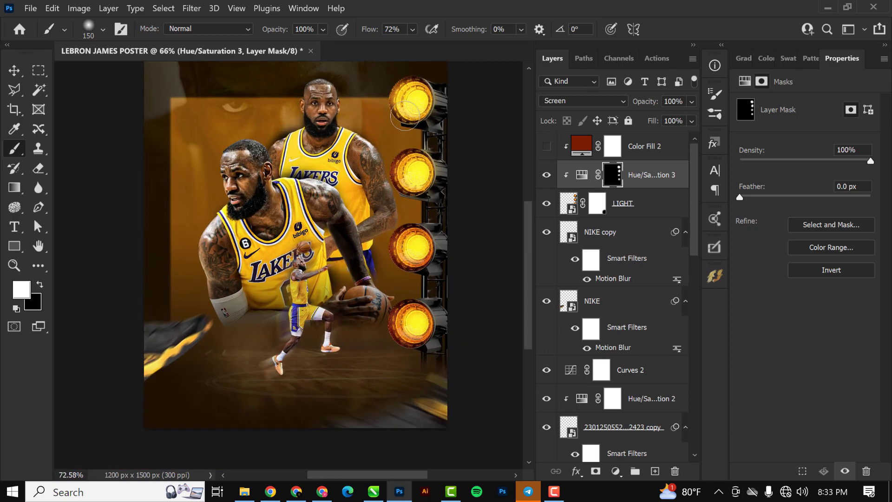
# Step: Paint the truss sections between the lamps white on the Hue/Saturation mask with a 125 px brush
pyautogui.scroll(3, 446, 149)
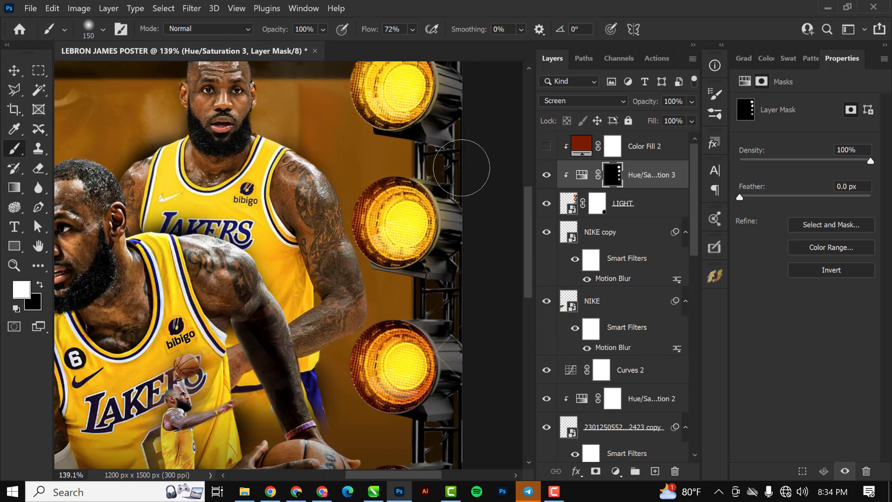
pyautogui.press('[')
pyautogui.moveTo(438, 166)
pyautogui.mouseDown()
pyautogui.moveTo(442, 135)
pyautogui.moveTo(450, 146)
pyautogui.mouseUp()
pyautogui.moveTo(456, 268)
pyautogui.mouseDown()
pyautogui.moveTo(446, 294)
pyautogui.moveTo(398, 287)
pyautogui.moveTo(426, 288)
pyautogui.moveTo(446, 305)
pyautogui.mouseUp()
pyautogui.scroll(-3, 446, 305)
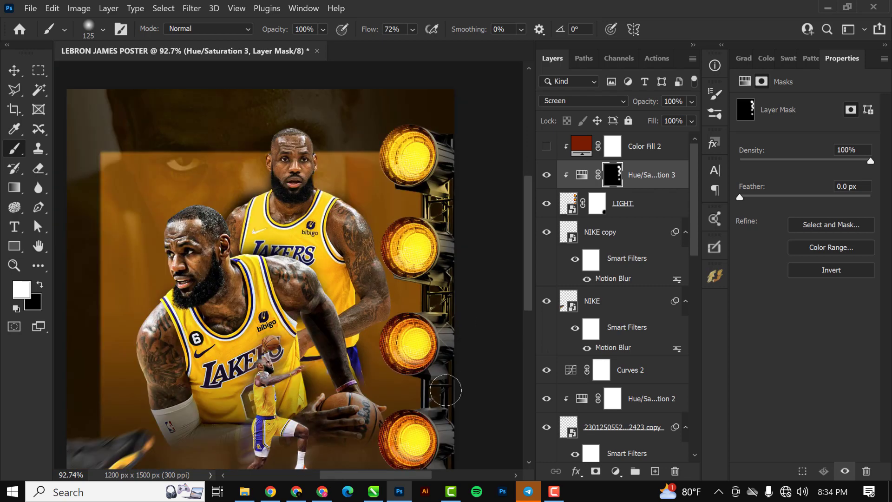
pyautogui.scroll(-3, 444, 396)
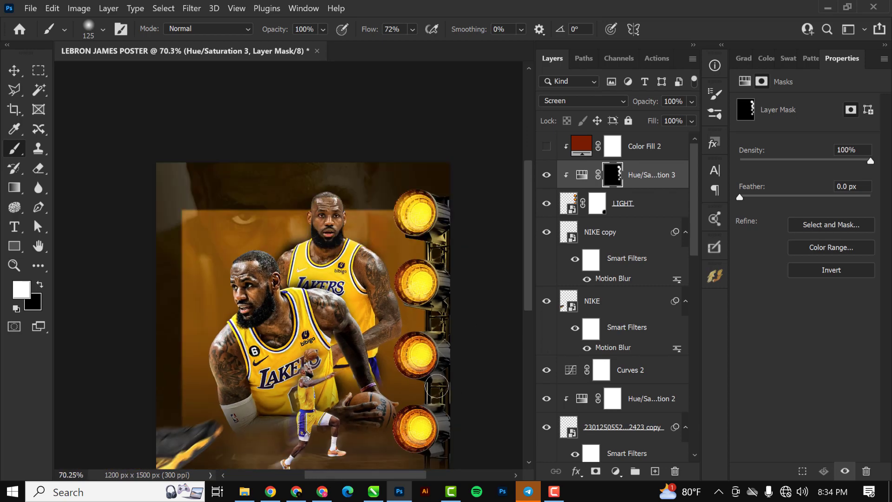
pyautogui.scroll(2, 442, 398)
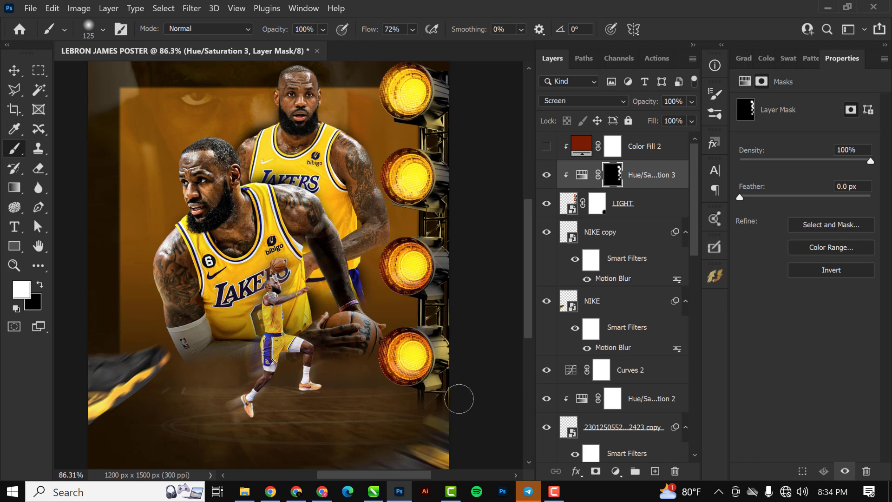
# Step: Show the Color Fill 2 layer clipped above the light rig and change its blend mode to Screen
pyautogui.scroll(-2, 448, 367)
pyautogui.scroll(3, 426, 263)
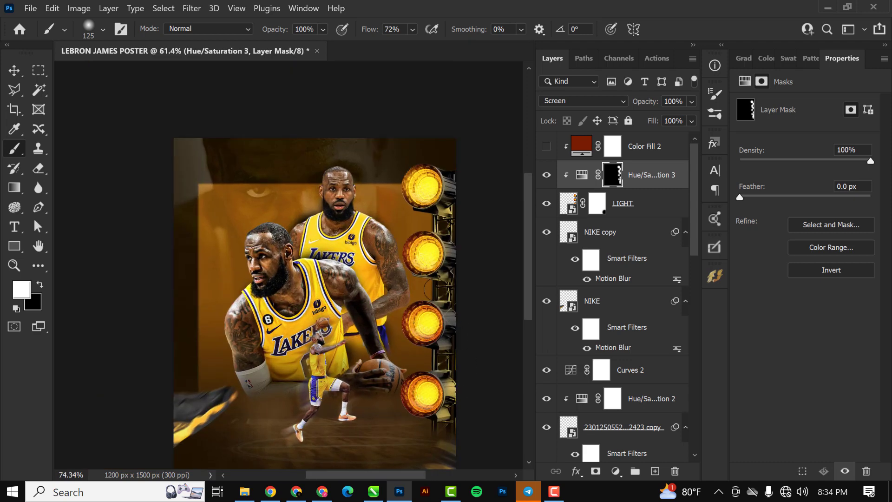
pyautogui.scroll(3, 470, 182)
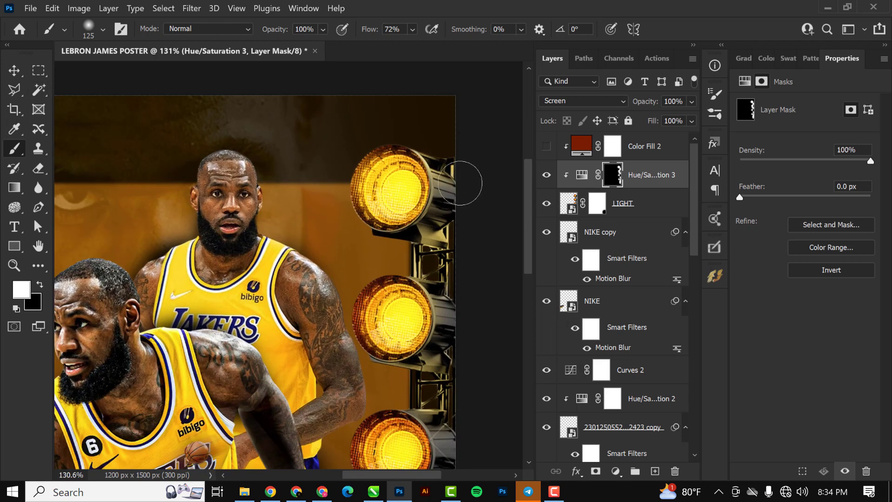
pyautogui.click(552, 147)
pyautogui.scroll(-3, 393, 219)
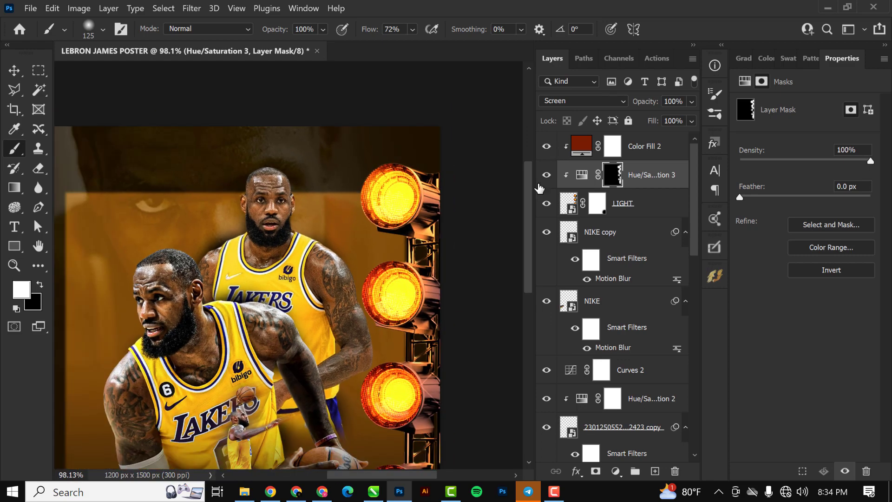
pyautogui.click(589, 148)
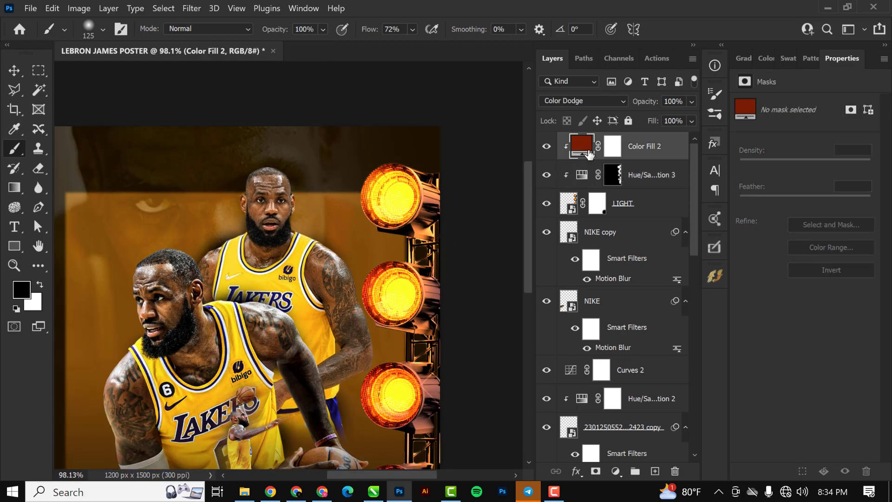
pyautogui.click(603, 98)
pyautogui.click(574, 217)
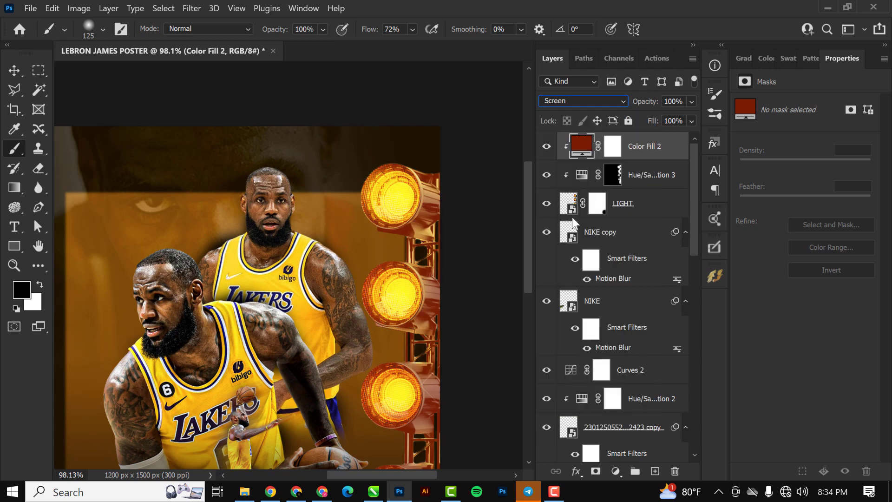
# Step: Invert the Color Fill 2 mask to black and paint white over the truss sections between the lamps with a 125 px brush
pyautogui.click(613, 147)
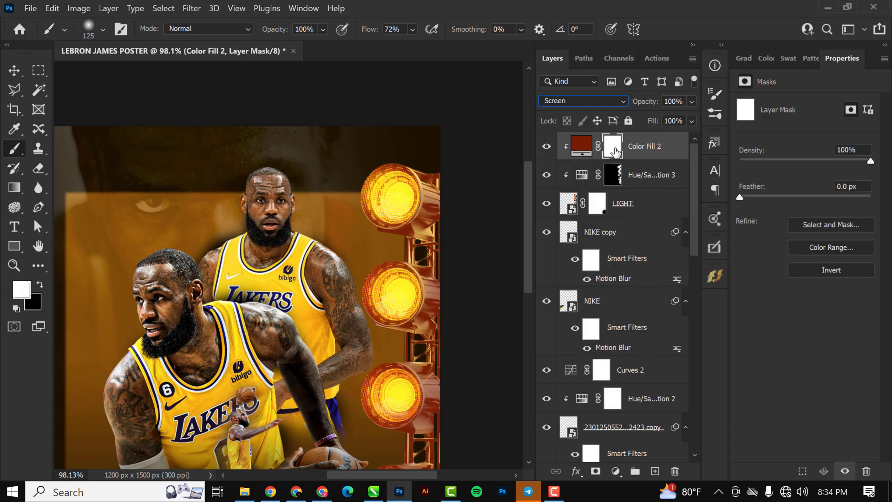
pyautogui.hotkey('ctrl', 'i')
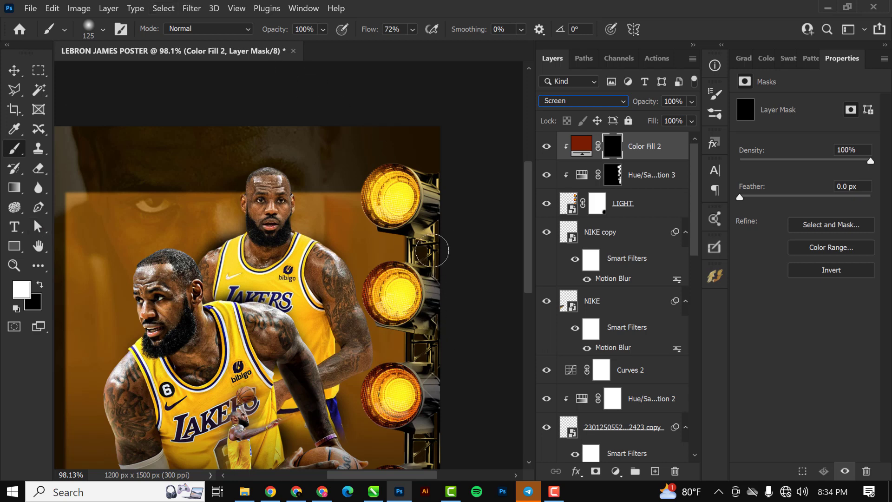
pyautogui.moveTo(430, 251); pyautogui.dragTo(428, 243)
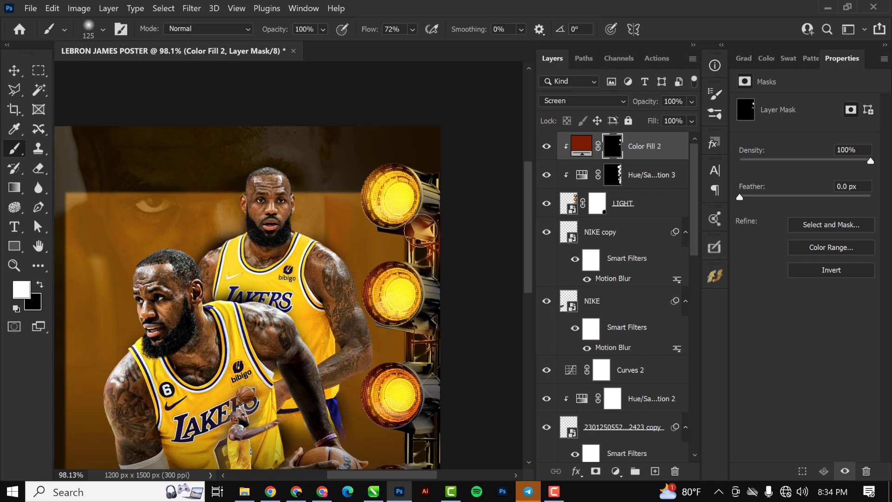
pyautogui.scroll(-2, 421, 230)
pyautogui.scroll(3, 419, 325)
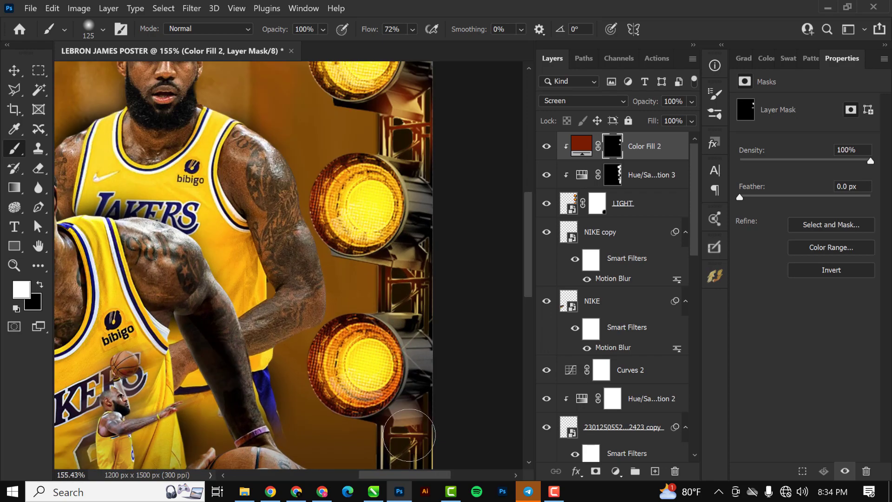
pyautogui.scroll(-3, 409, 432)
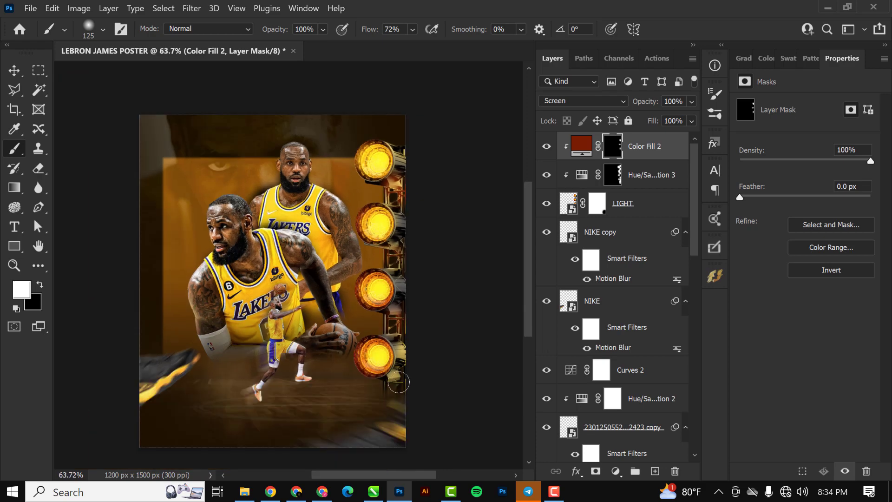
pyautogui.scroll(1, 398, 380)
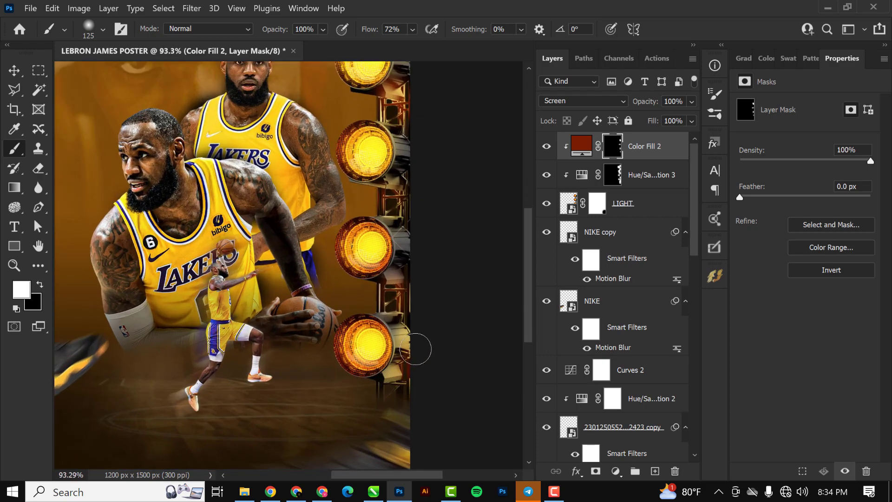
pyautogui.scroll(3, 374, 321)
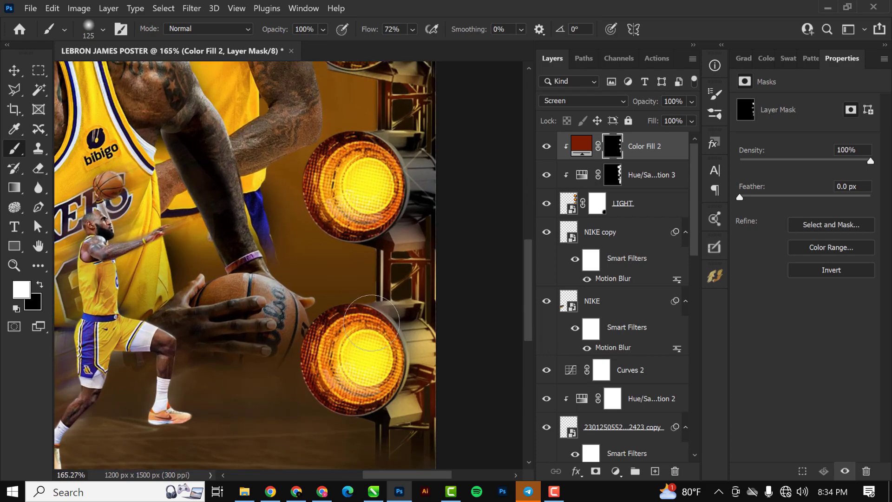
pyautogui.scroll(-4, 381, 299)
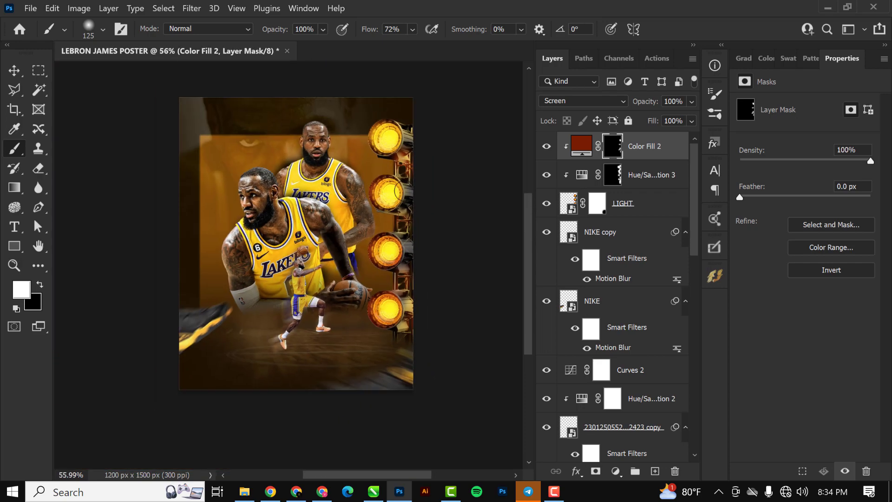
pyautogui.scroll(2, 394, 141)
pyautogui.scroll(1, 394, 140)
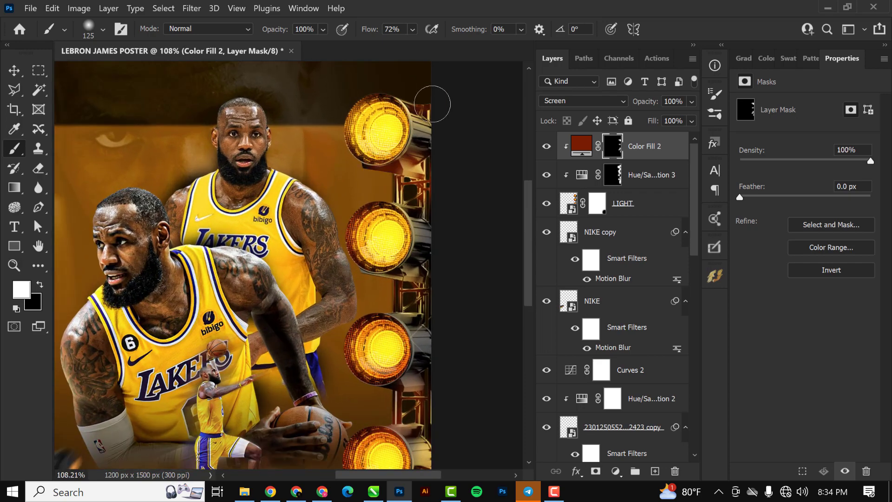
pyautogui.scroll(-1, 450, 173)
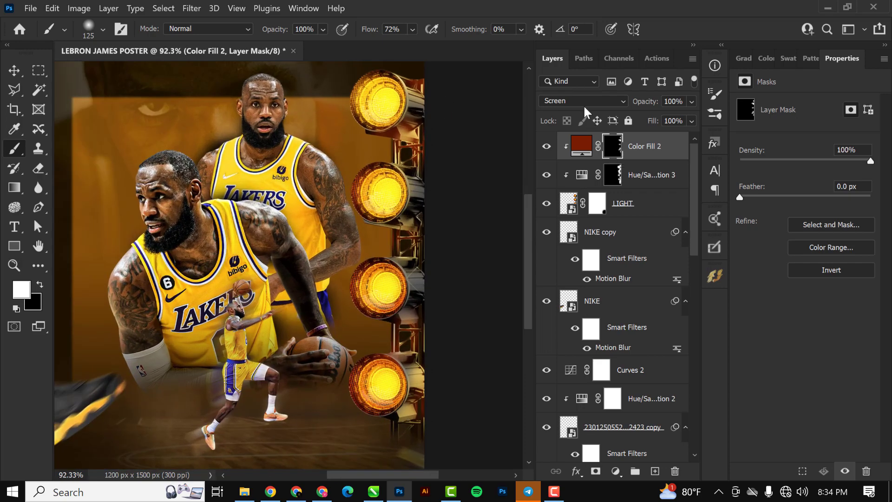
# Step: Change the Color Fill 2 colour to a brighter orange-red, about #b33508
pyautogui.doubleClick(586, 145)
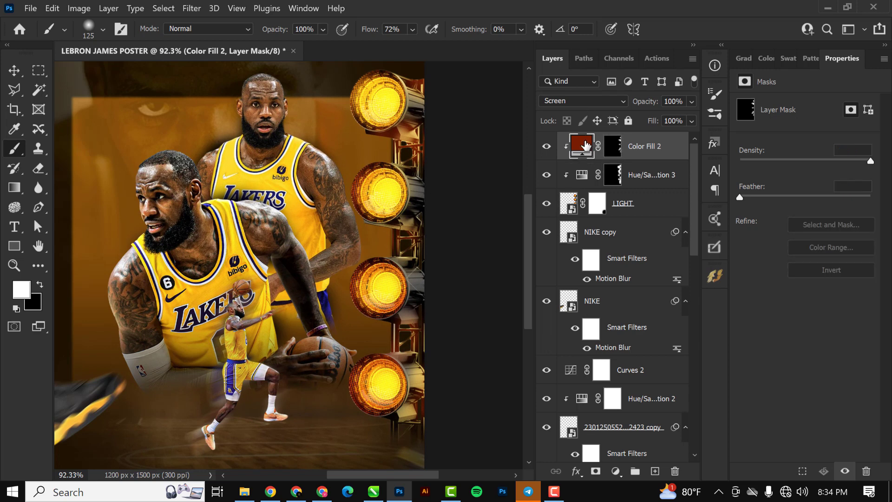
pyautogui.write('b33508')
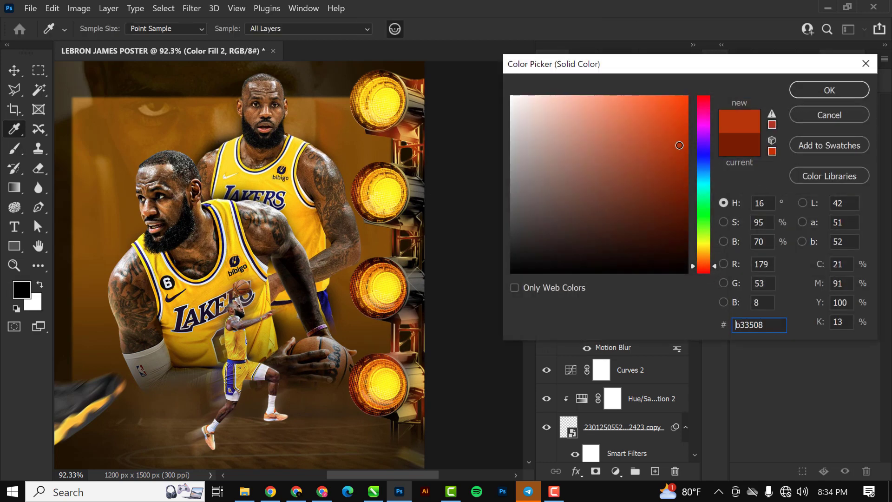
pyautogui.moveTo(680, 146); pyautogui.dragTo(676, 149)
pyautogui.click(822, 94)
pyautogui.scroll(-6, 467, 265)
pyautogui.scroll(3, 464, 269)
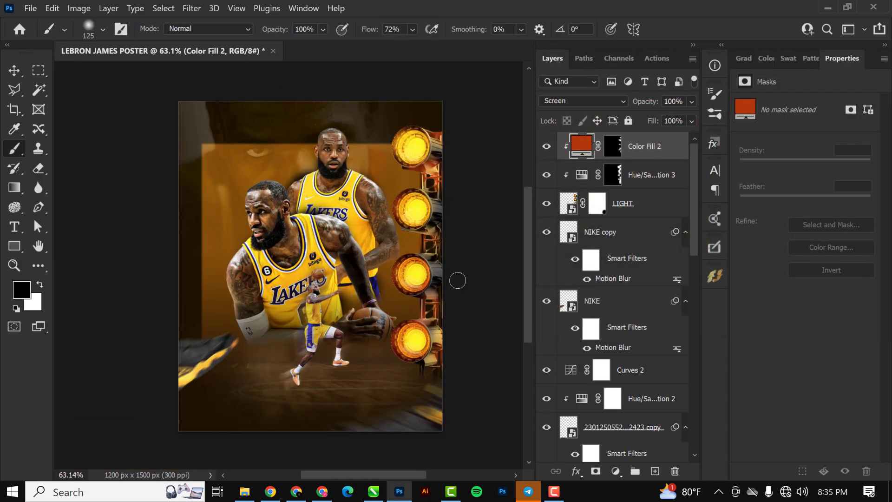
pyautogui.scroll(2, 457, 280)
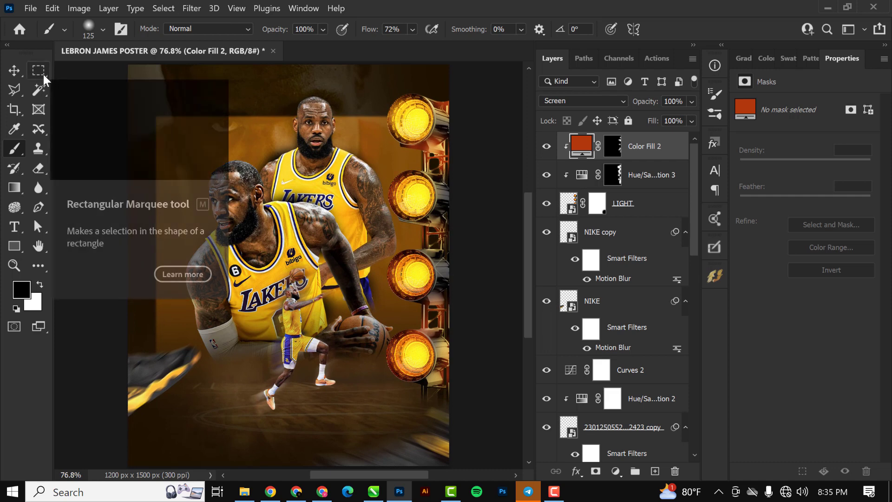
# Step: Group the LIGHT, Hue/Saturation 3 and Color Fill 2 layers and name the group LIGHT
pyautogui.click(14, 70)
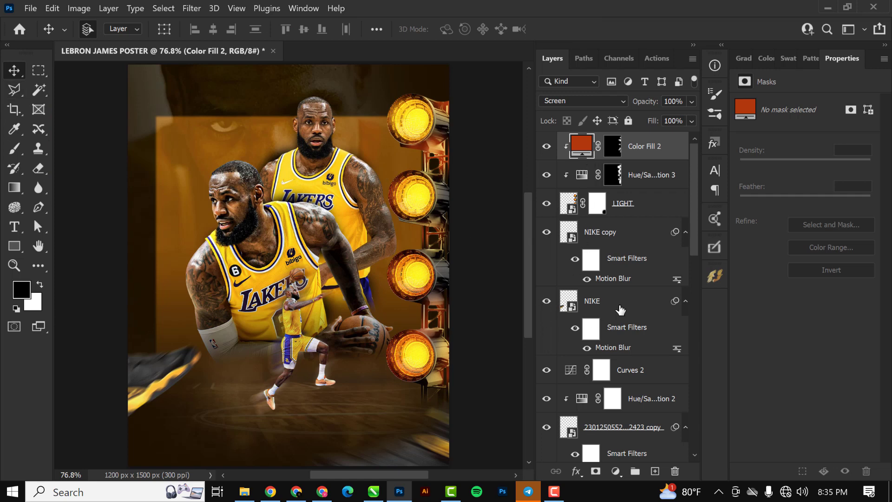
pyautogui.click(638, 210)
pyautogui.keyDown('shift'); pyautogui.click(648, 152); pyautogui.keyUp('shift')
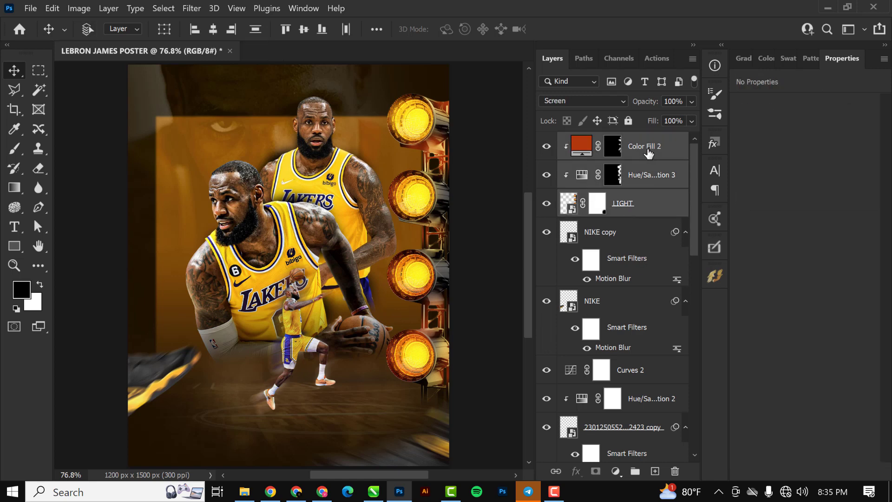
pyautogui.hotkey('ctrl', 'g')
pyautogui.doubleClick(590, 146)
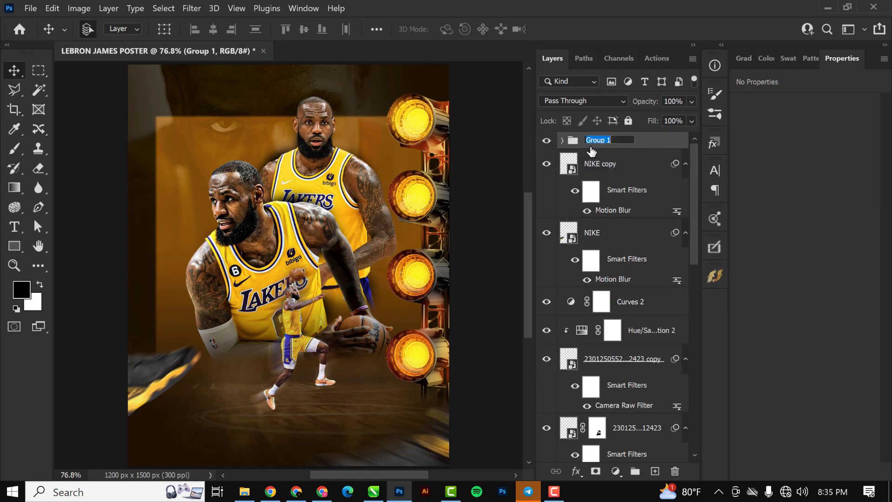
pyautogui.write('LIGHT')
pyautogui.press('Return')
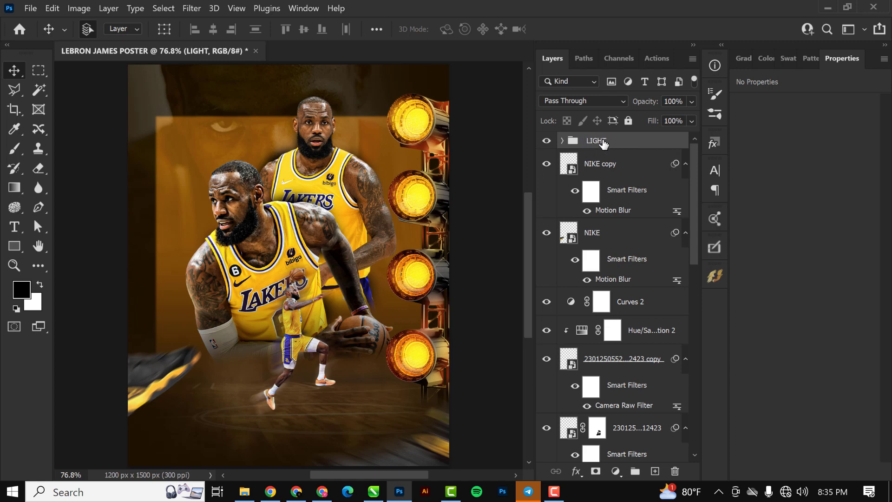
# Step: Look through the remaining layers in the stack and examine the player images on the poster up close and as a whole
pyautogui.scroll(-3, 644, 196)
pyautogui.scroll(-5, 644, 198)
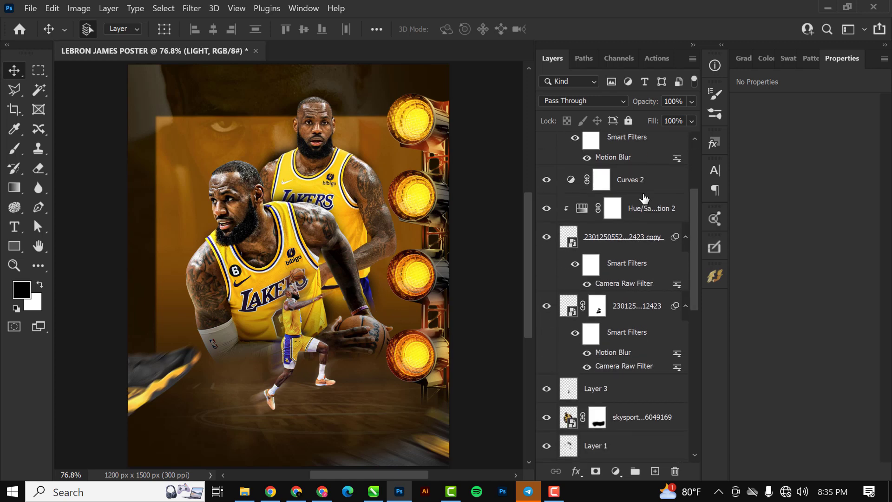
pyautogui.scroll(-5, 644, 198)
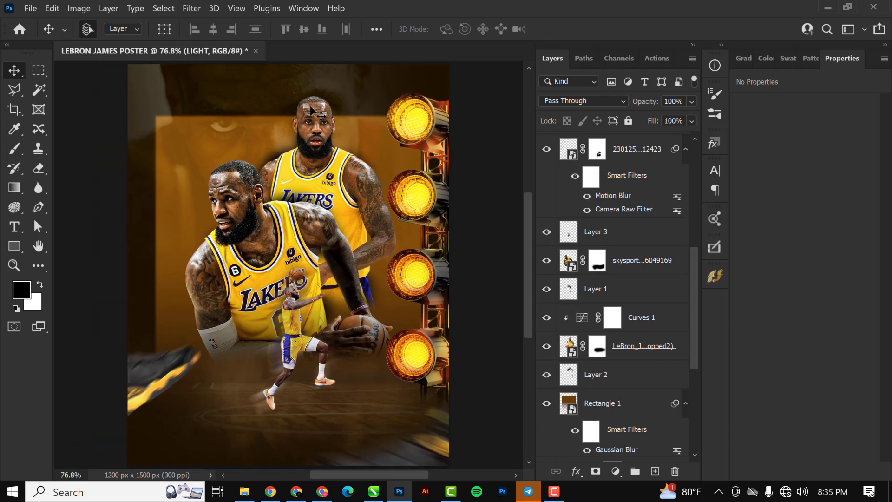
pyautogui.scroll(2, 312, 109)
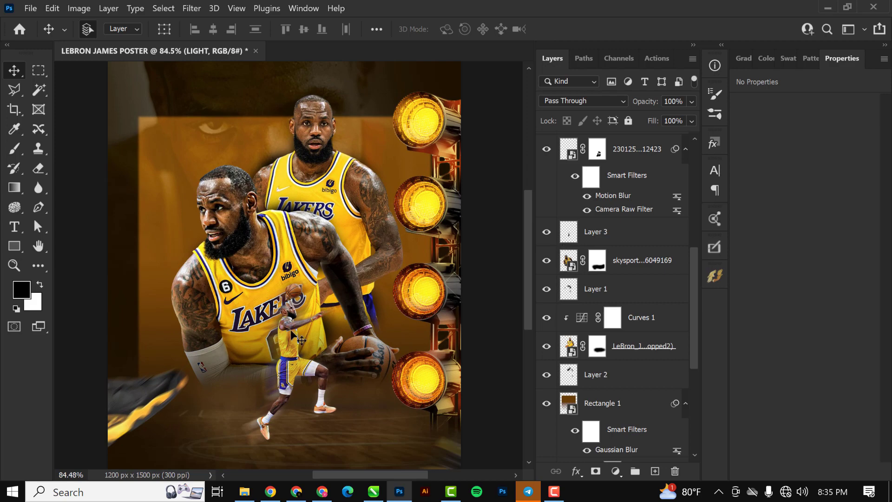
pyautogui.scroll(-2, 308, 232)
pyautogui.scroll(6, 307, 230)
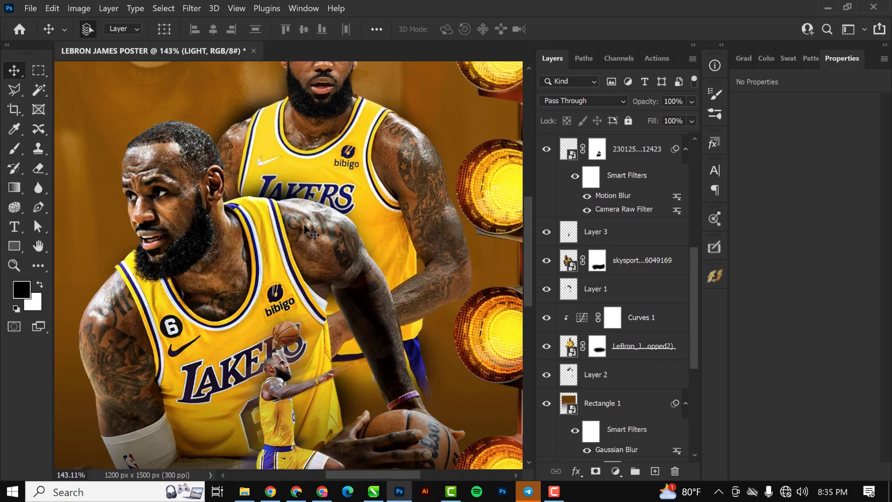
pyautogui.scroll(-4, 304, 228)
pyautogui.scroll(-2, 308, 231)
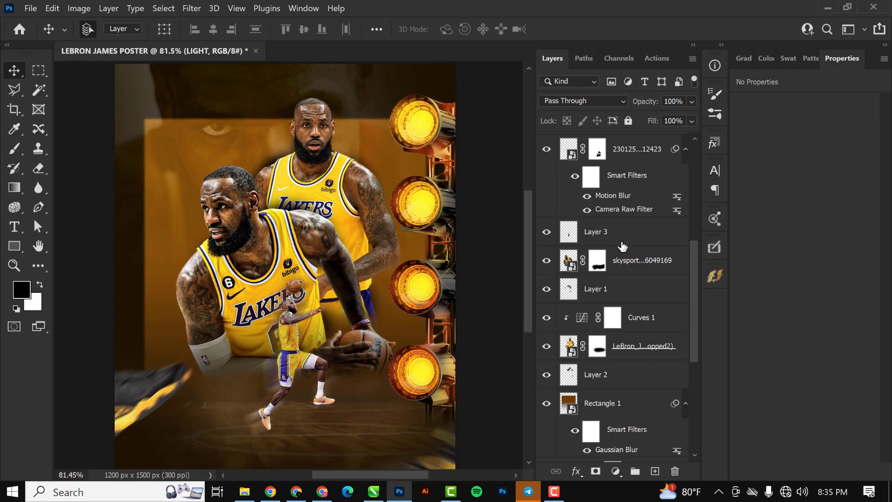
pyautogui.scroll(8, 623, 246)
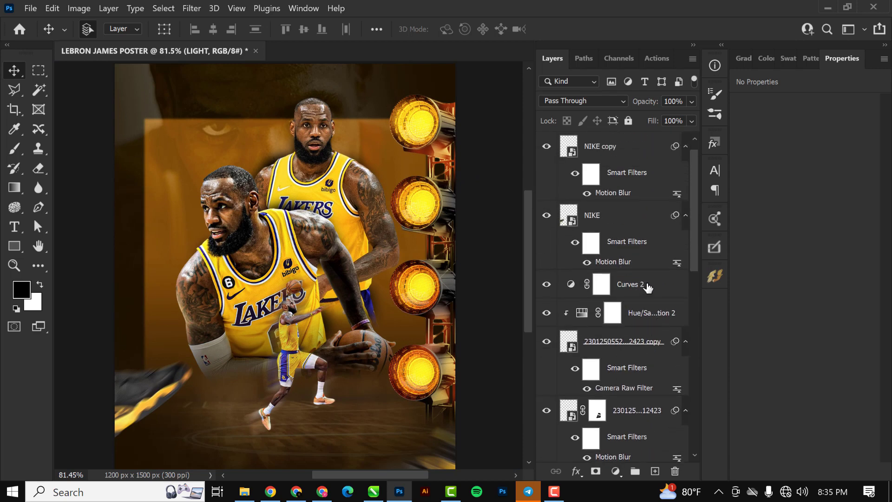
# Step: Group the layers from Hue/Saturation 2 down to Layer 2, check the group's visibility and name it IMAHGES
pyautogui.click(654, 291)
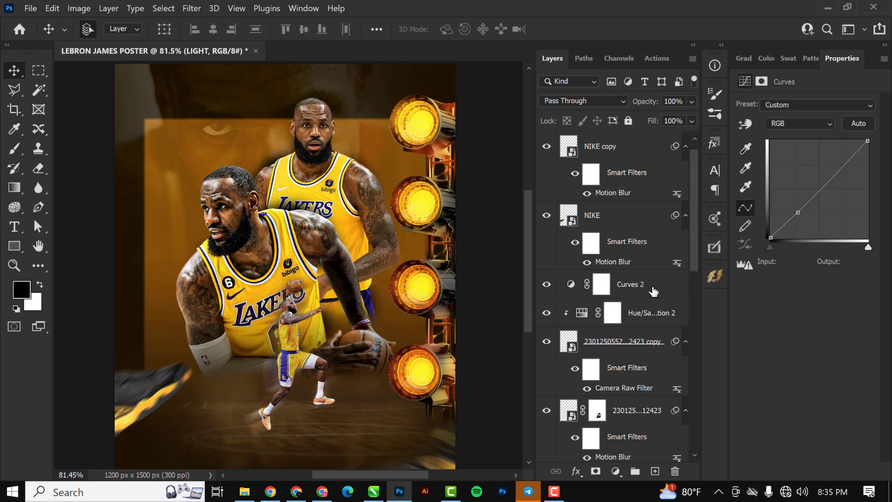
pyautogui.click(641, 319)
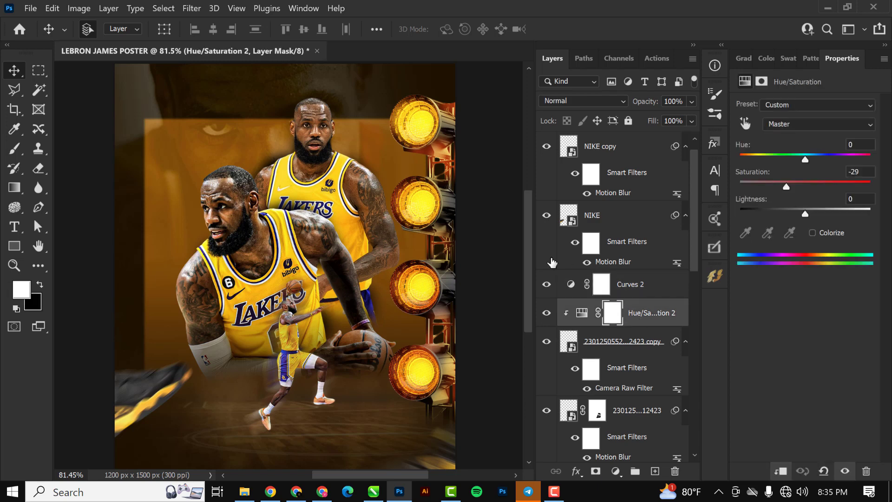
pyautogui.scroll(-10, 653, 323)
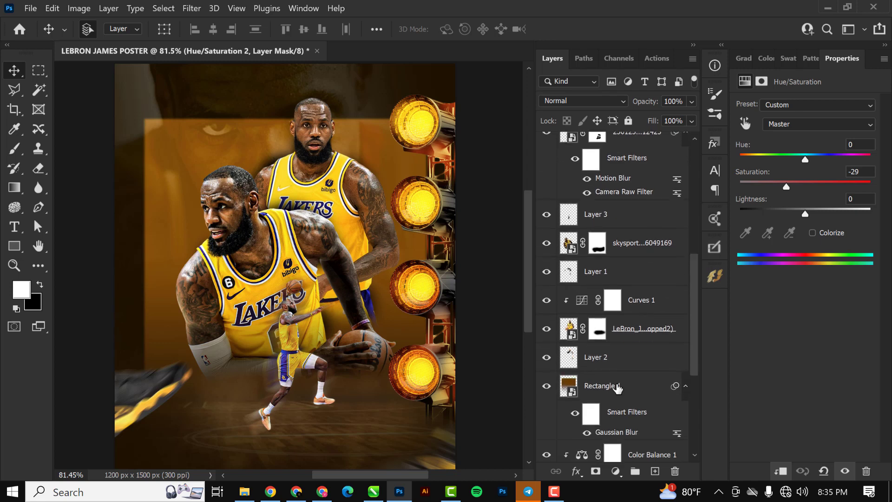
pyautogui.keyDown('shift'); pyautogui.click(620, 365); pyautogui.keyUp('shift')
pyautogui.hotkey('ctrl', 'g')
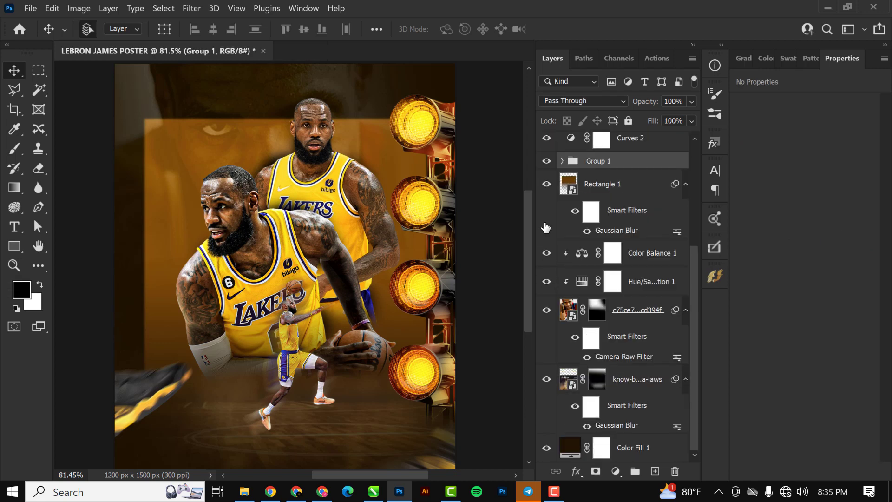
pyautogui.click(547, 161)
pyautogui.click(546, 160)
pyautogui.doubleClick(600, 161)
pyautogui.press('BackSpace')
pyautogui.write('IMAHGES')
pyautogui.press('Return')
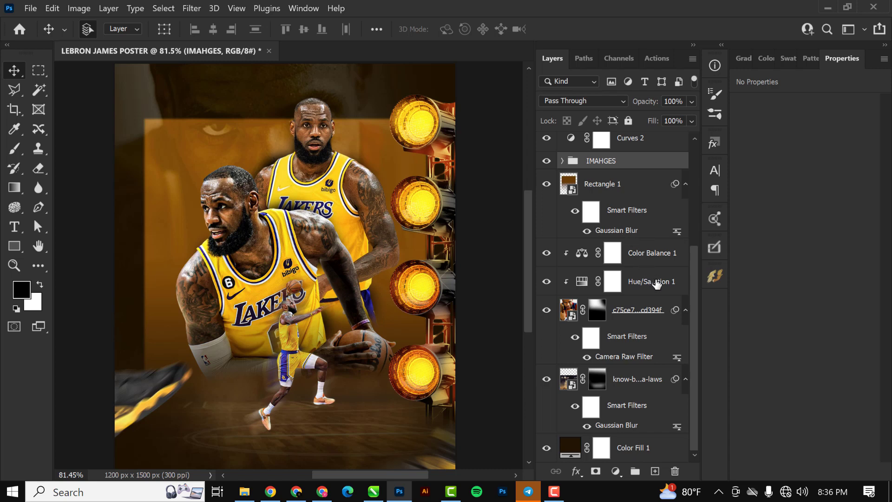
# Step: Group the layers from Color Balance 1 down to Color Fill 1 and name the group BG
pyautogui.click(645, 259)
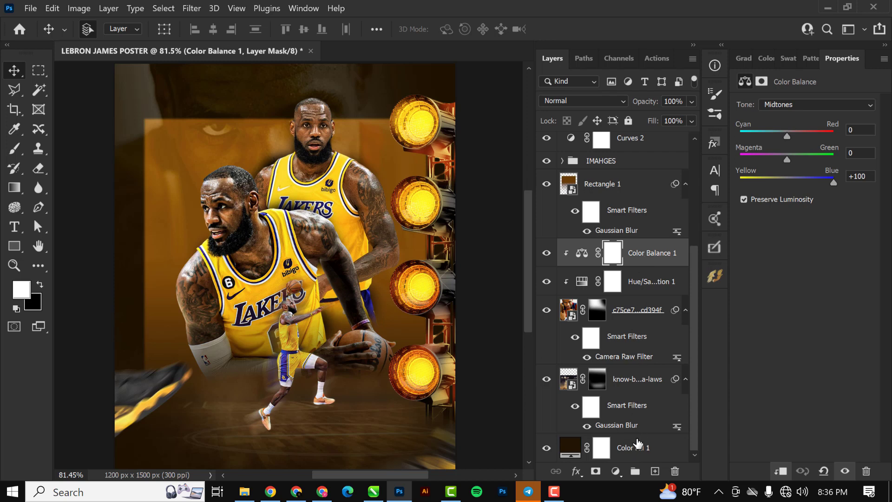
pyautogui.keyDown('shift'); pyautogui.click(641, 456); pyautogui.keyUp('shift')
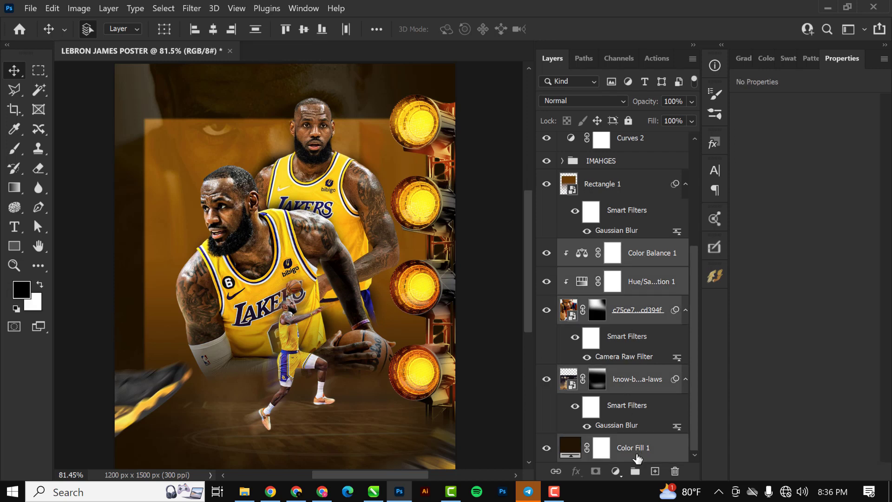
pyautogui.hotkey('ctrl', 'g')
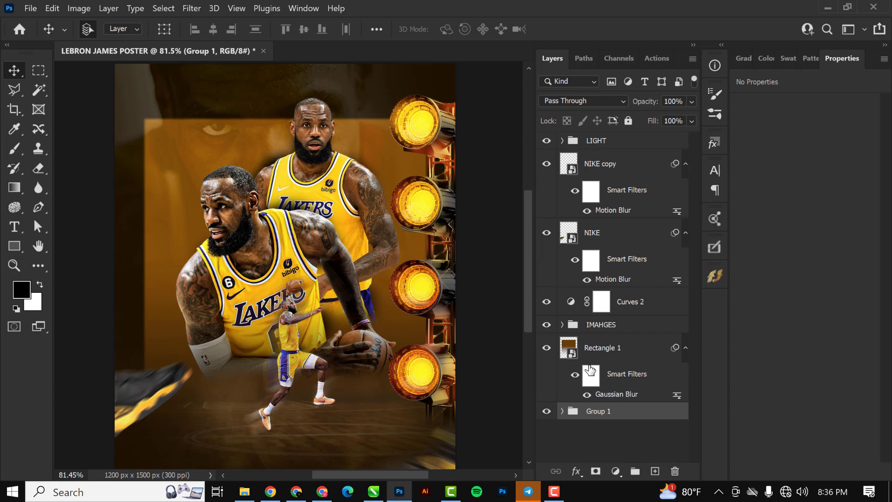
pyautogui.doubleClick(598, 411)
pyautogui.write('BG')
pyautogui.press('Return')
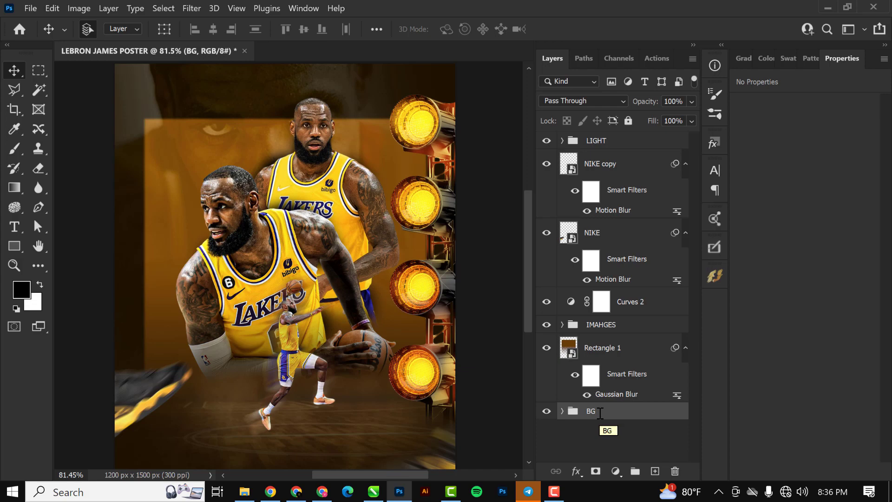
# Step: Examine the player images and stage lights on the poster, both up close and as a whole
pyautogui.scroll(3, 641, 230)
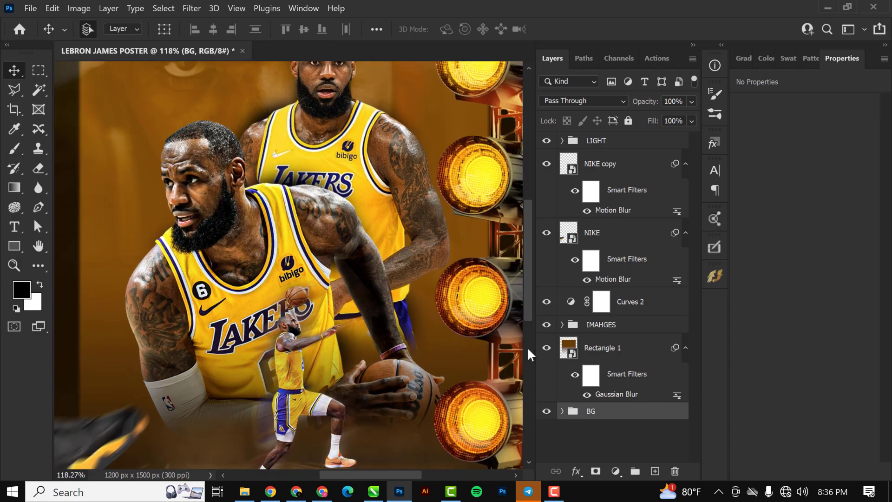
pyautogui.scroll(-3, 195, 269)
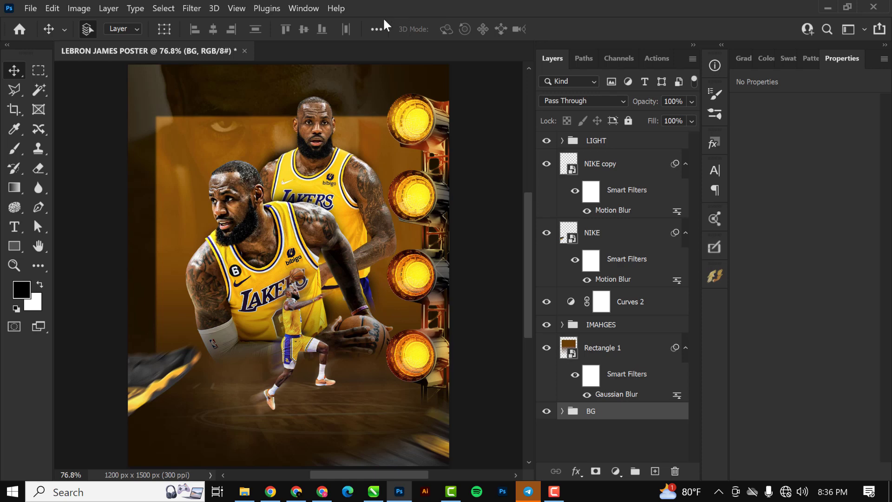
pyautogui.scroll(1, 316, 134)
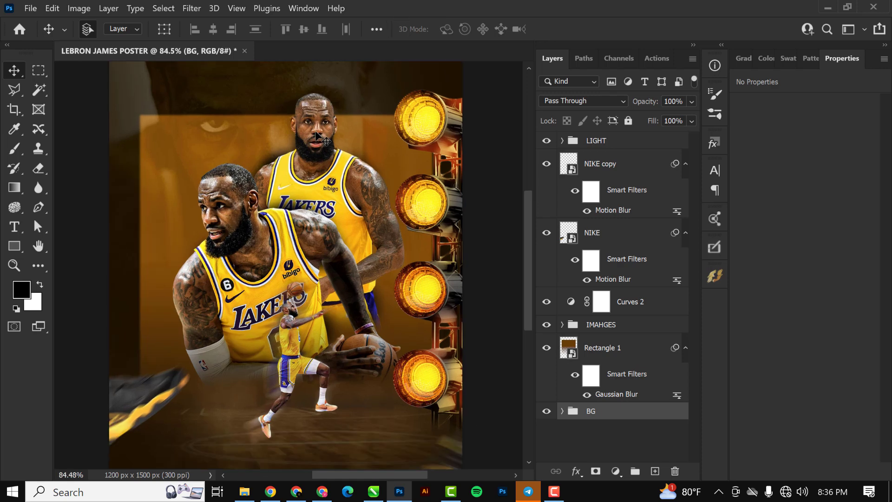
pyautogui.scroll(1, 316, 133)
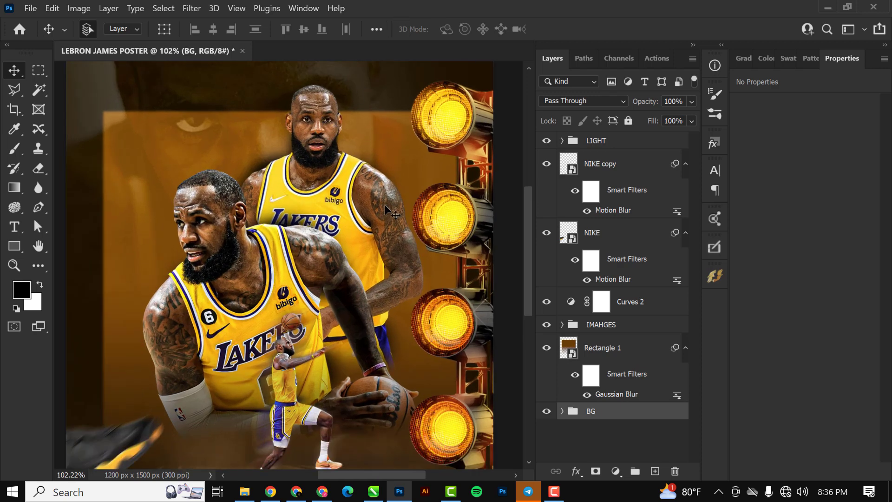
pyautogui.scroll(-1, 383, 326)
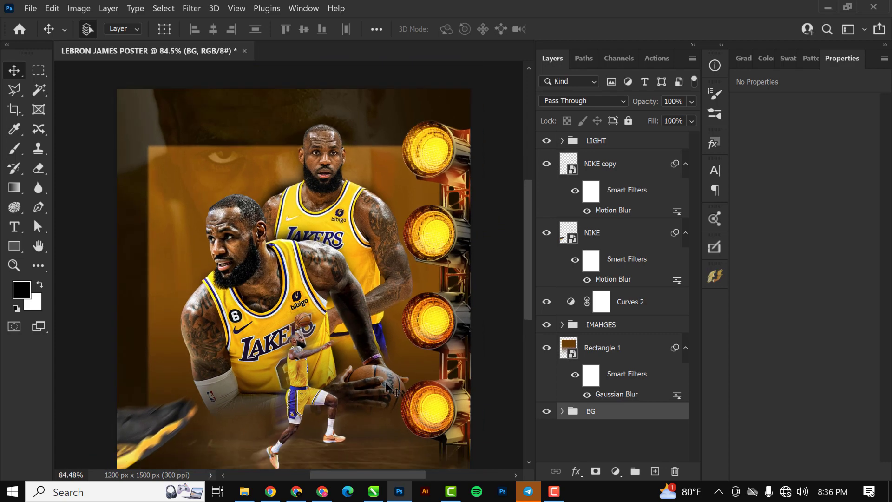
pyautogui.scroll(1, 372, 368)
pyautogui.scroll(-1, 371, 369)
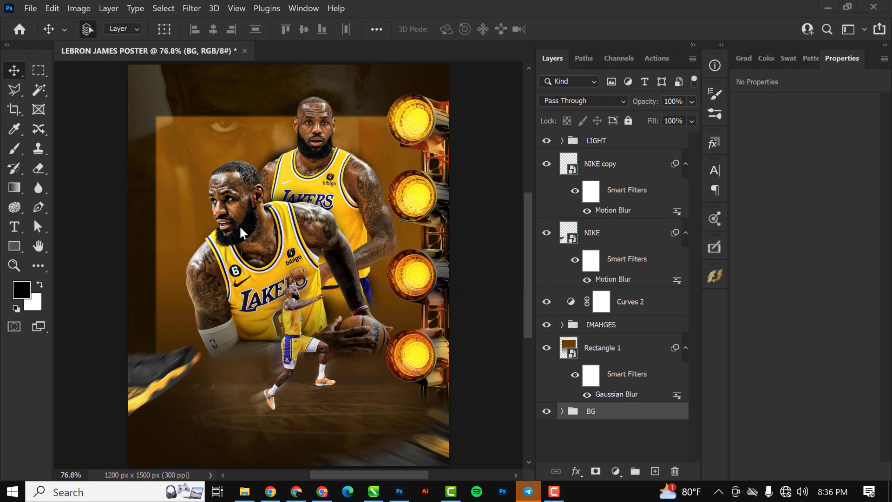
pyautogui.scroll(1, 336, 226)
pyautogui.click(331, 237)
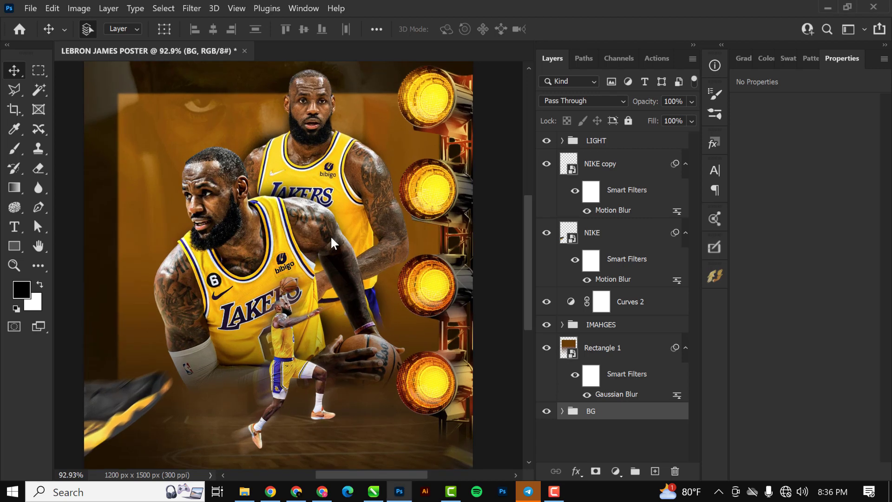
pyautogui.scroll(2, 616, 207)
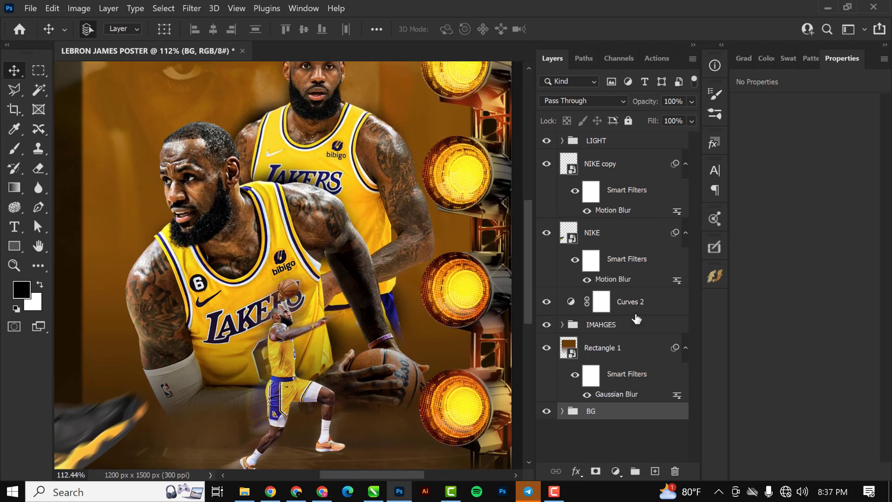
# Step: Rename the IMAHGES group as IMAGES
pyautogui.click(617, 302)
pyautogui.doubleClick(607, 323)
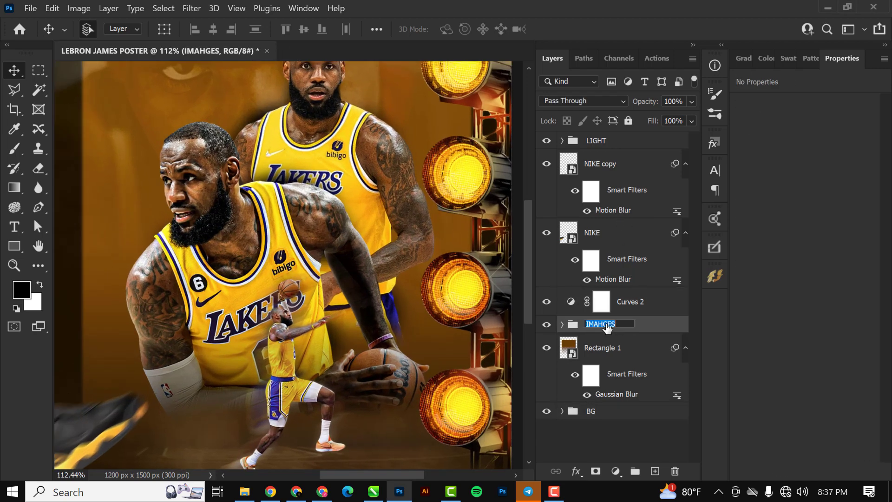
pyautogui.write('IMAGES')
pyautogui.press('Return')
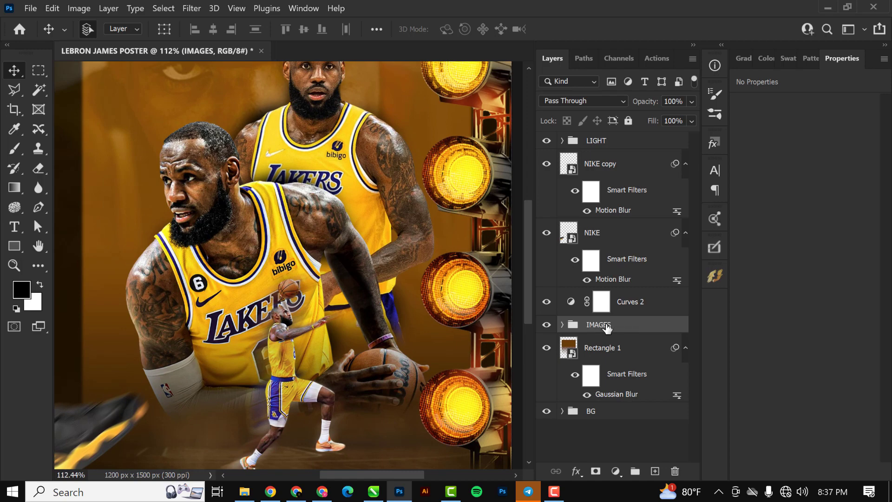
# Step: Add a Solid Color fill layer above the IMAGES group, sampling the bright yellow #fffd53 from the top stage light
pyautogui.scroll(-5, 329, 207)
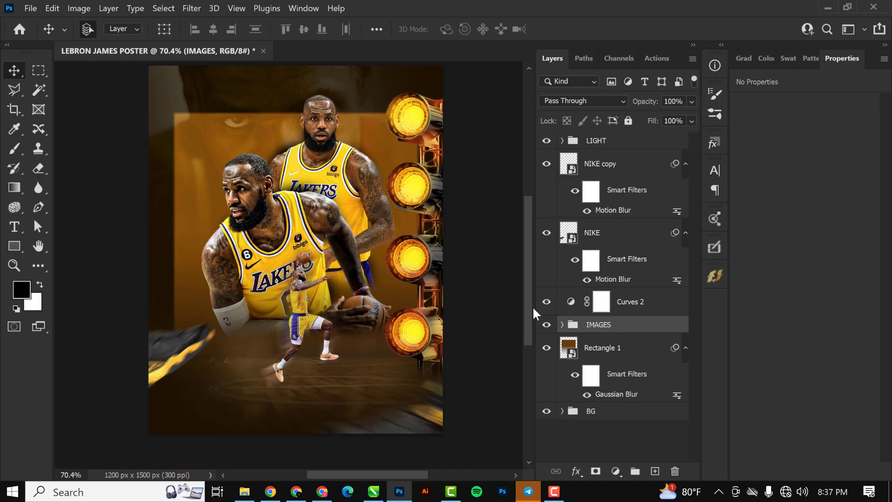
pyautogui.click(615, 472)
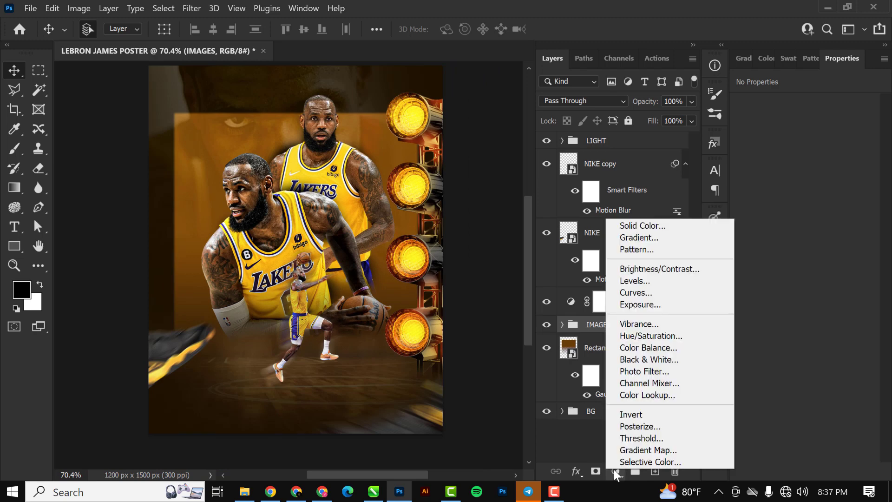
pyautogui.click(637, 226)
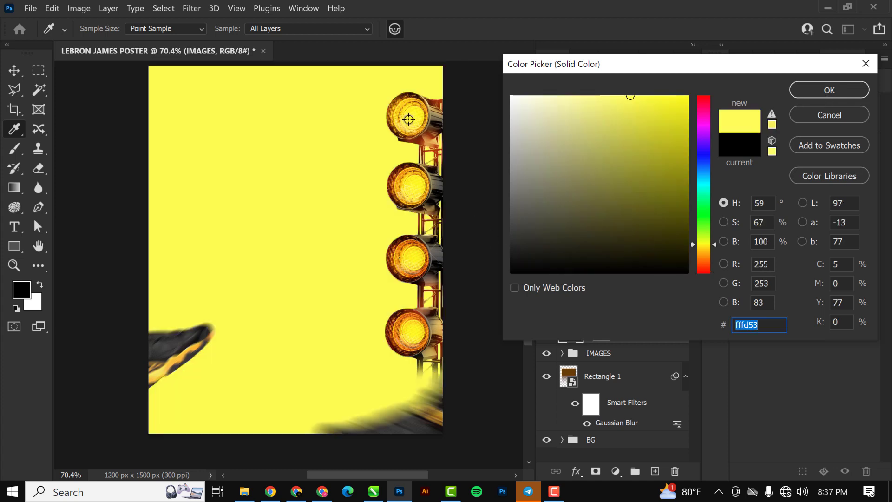
pyautogui.click(823, 93)
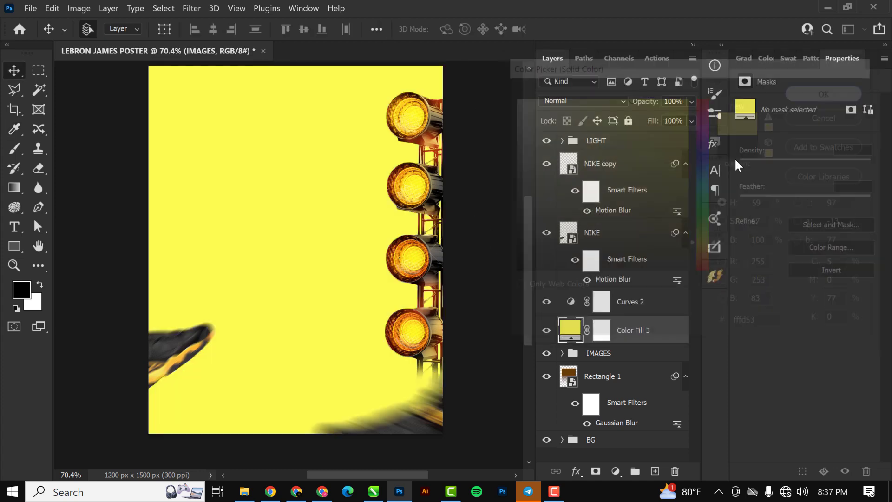
# Step: Set the Color Fill 3 layer's blend mode to Screen and clip it to the IMAGES group
pyautogui.click(587, 99)
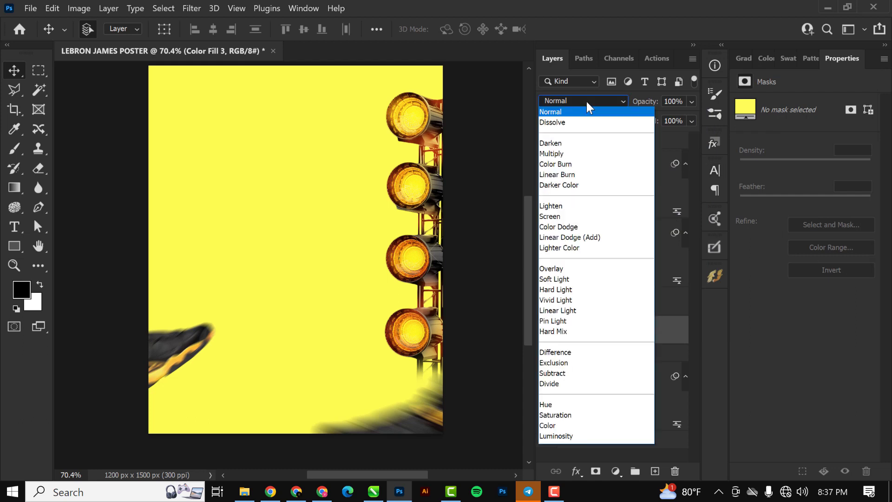
pyautogui.click(576, 215)
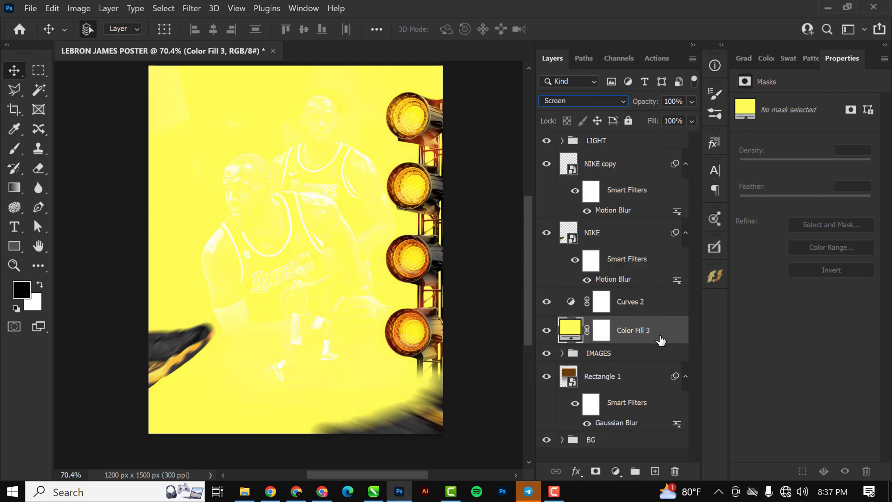
pyautogui.keyDown('alt'); pyautogui.click(645, 343); pyautogui.keyUp('alt')
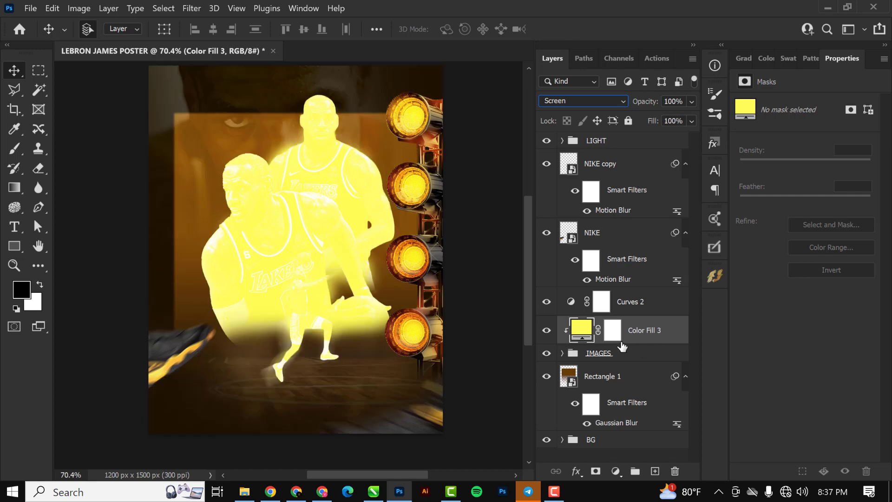
# Step: Fill the Color Fill 3 layer mask with black, collapse the IMAGES group and keep the mask selected
pyautogui.click(612, 334)
pyautogui.press('d')
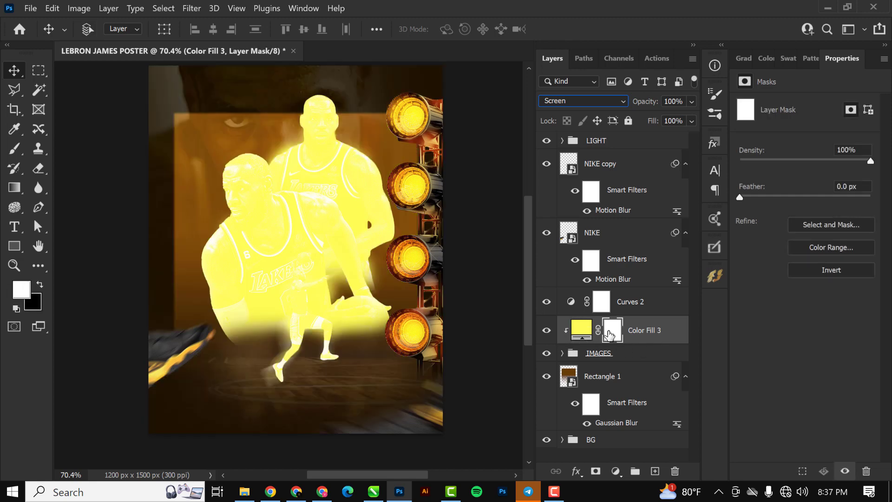
pyautogui.hotkey('ctrl', 'BackSpace')
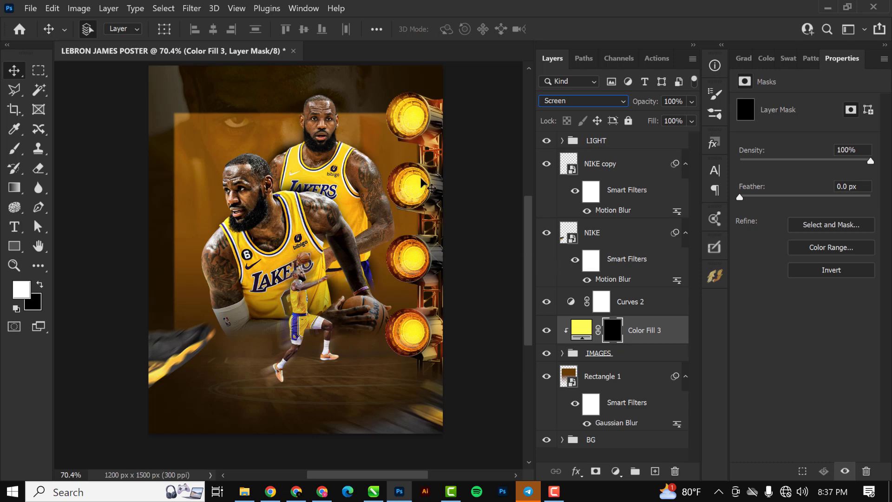
pyautogui.click(338, 222)
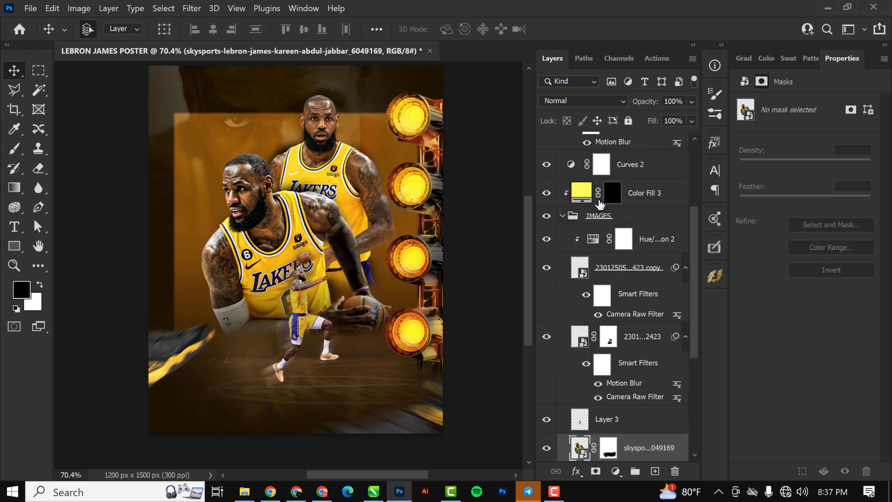
pyautogui.click(564, 217)
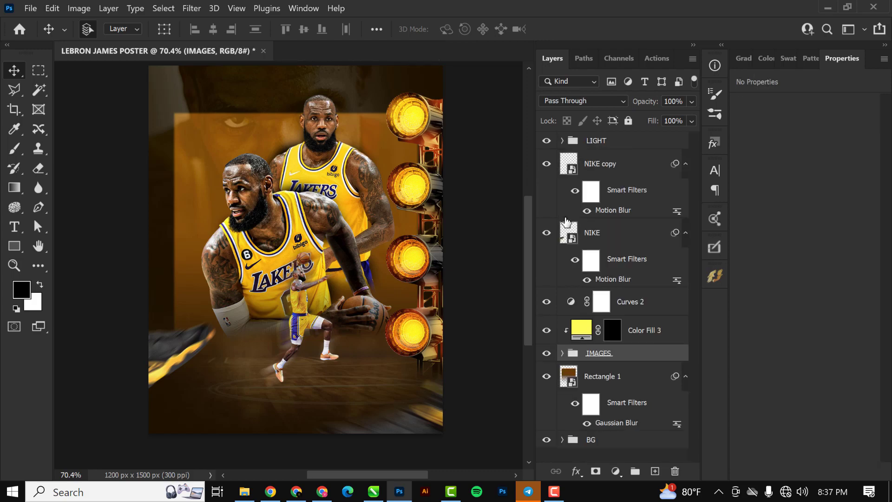
pyautogui.click(611, 331)
# Step: Set the Brush flow to 12% and paint white on the Color Fill 3 mask along the rear player's outer arm
pyautogui.scroll(5, 377, 191)
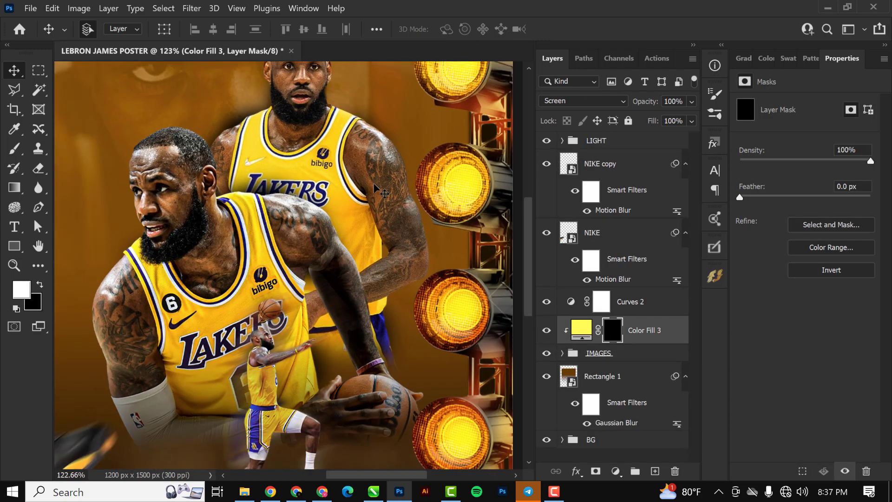
pyautogui.scroll(2, 376, 190)
pyautogui.scroll(-5, 395, 278)
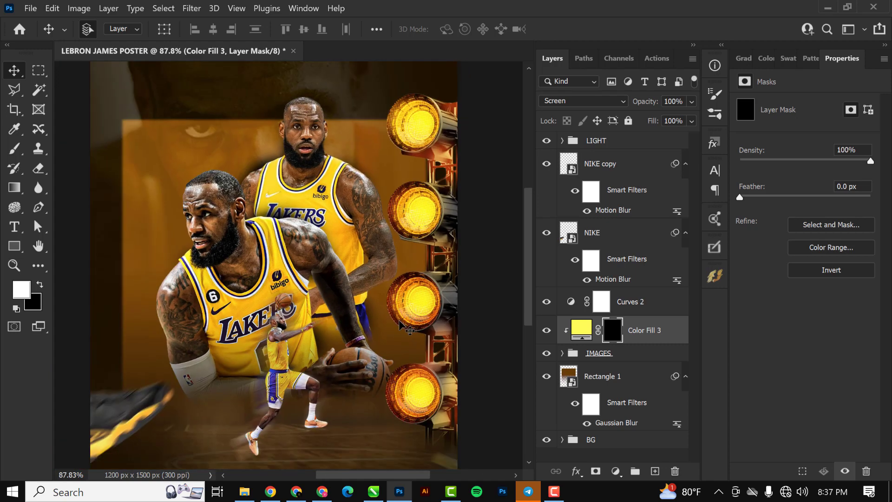
pyautogui.scroll(1, 409, 330)
pyautogui.scroll(-1, 405, 326)
pyautogui.scroll(2, 388, 247)
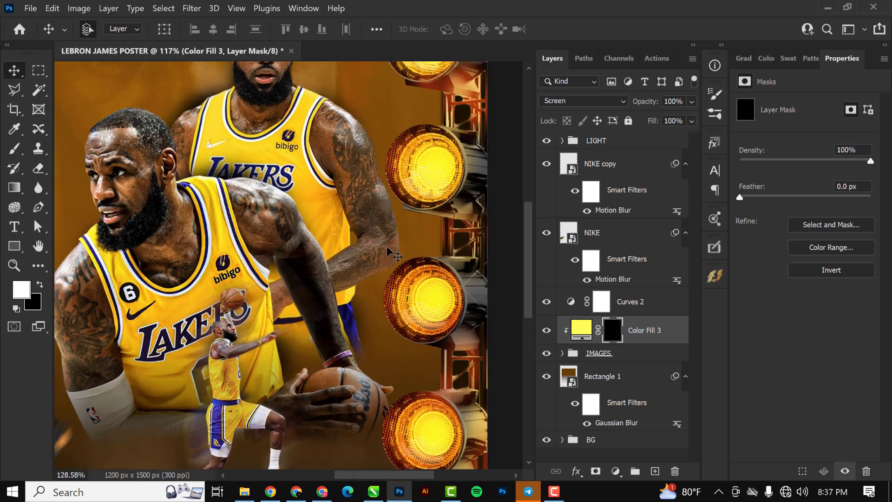
pyautogui.press('b')
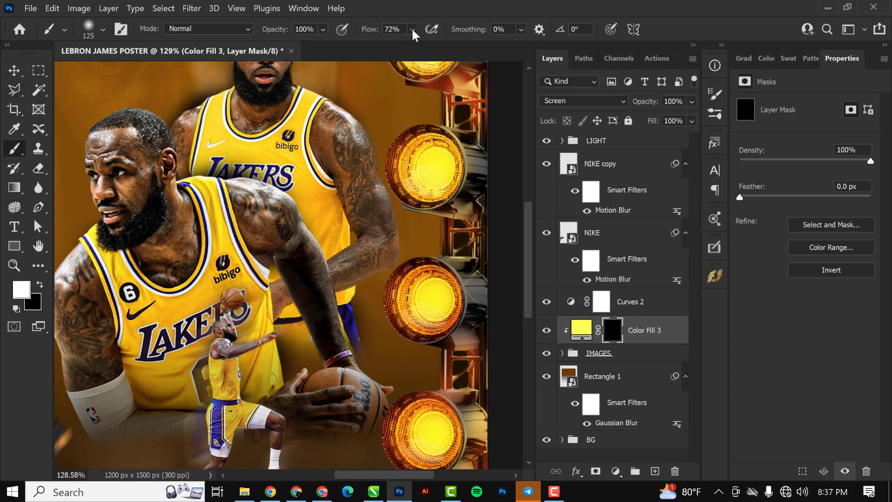
pyautogui.moveTo(412, 28); pyautogui.dragTo(416, 46)
pyautogui.moveTo(405, 196)
pyautogui.mouseDown()
pyautogui.moveTo(420, 285)
pyautogui.moveTo(384, 278)
pyautogui.moveTo(409, 274)
pyautogui.moveTo(422, 235)
pyautogui.moveTo(414, 113)
pyautogui.moveTo(383, 123)
pyautogui.moveTo(361, 104)
pyautogui.moveTo(402, 138)
pyautogui.moveTo(396, 146)
pyautogui.moveTo(417, 172)
pyautogui.moveTo(415, 201)
pyautogui.mouseUp()
# Step: Reduce the brush size to 80 and paint the yellow glow onto the hand beside the basketball and the rear player's shorts
pyautogui.scroll(-5, 415, 201)
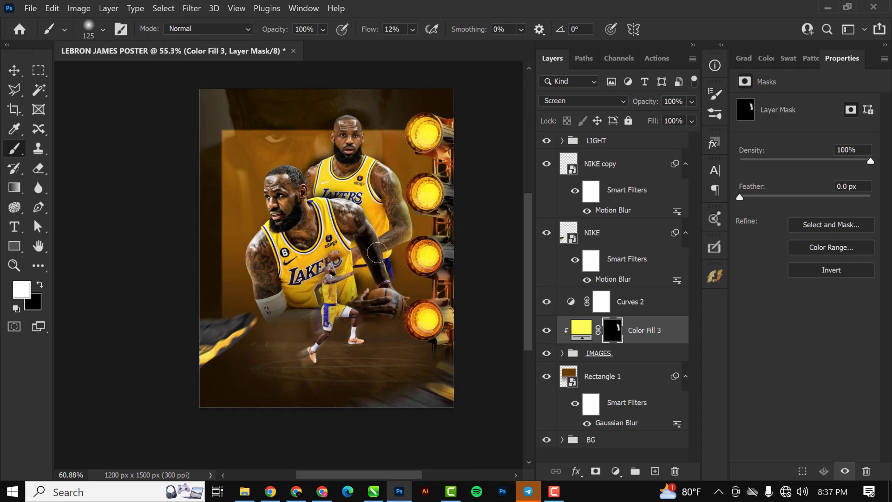
pyautogui.scroll(7, 409, 372)
pyautogui.press('[')
pyautogui.press('[')
pyautogui.press('[')
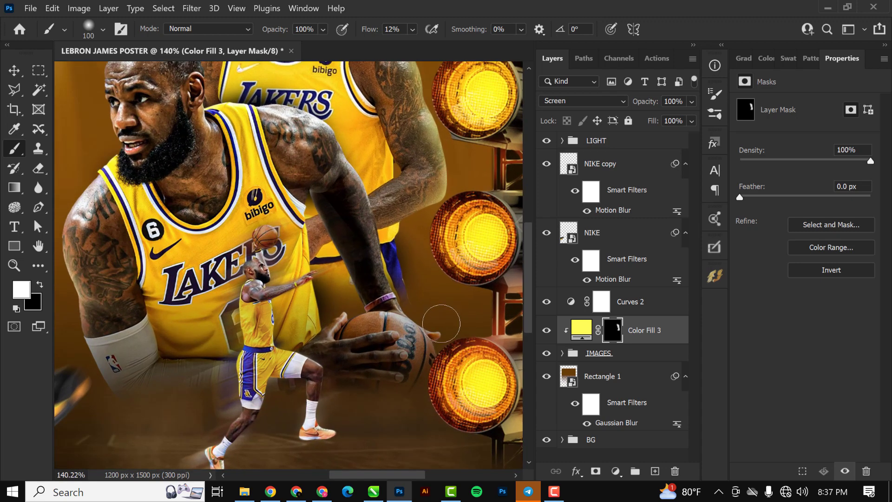
pyautogui.moveTo(430, 328)
pyautogui.mouseDown()
pyautogui.moveTo(374, 232)
pyautogui.moveTo(397, 235)
pyautogui.moveTo(409, 280)
pyautogui.moveTo(384, 234)
pyautogui.moveTo(404, 293)
pyautogui.mouseUp()
# Step: Reduce the brush size to 25 and inspect the small running player up close
pyautogui.scroll(-4, 364, 286)
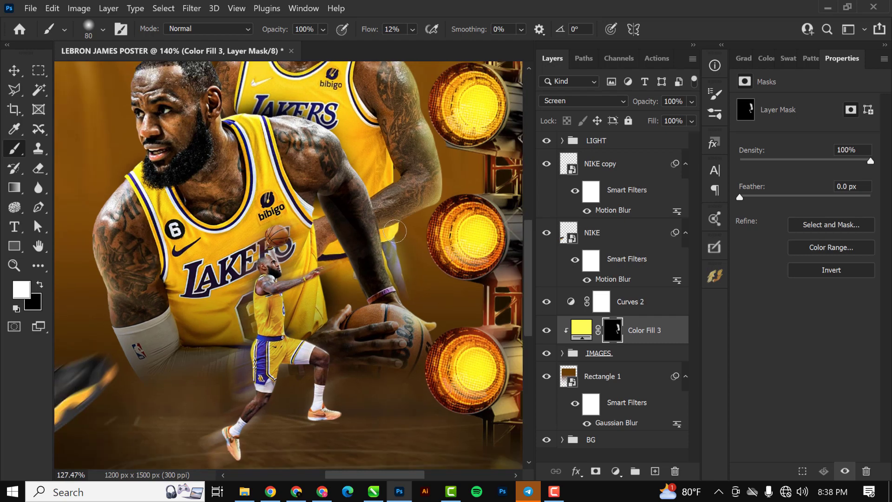
pyautogui.scroll(3, 363, 286)
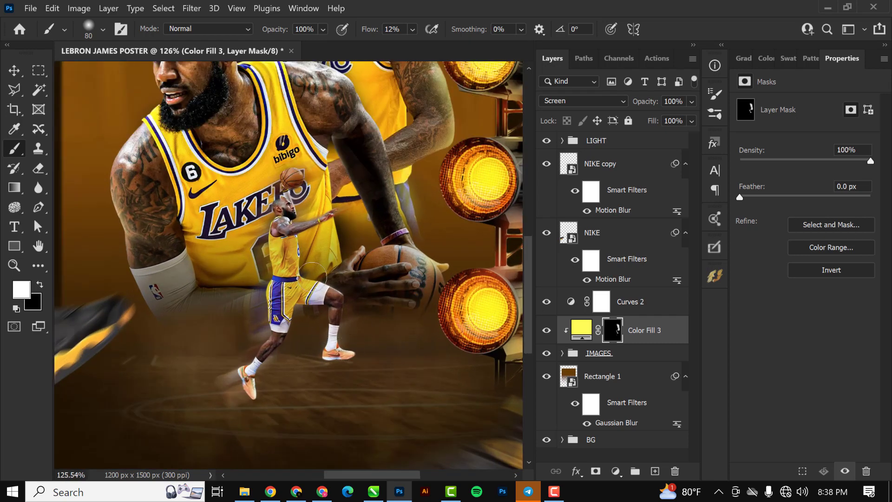
pyautogui.scroll(4, 323, 291)
pyautogui.press('[')
pyautogui.press('[')
pyautogui.press('[')
pyautogui.press('[')
pyautogui.press('[')
pyautogui.press('[')
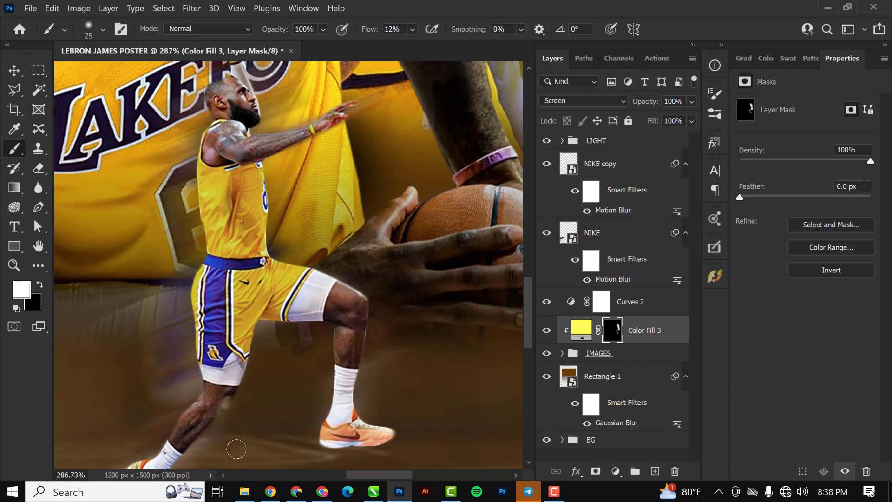
pyautogui.scroll(-5, 269, 365)
pyautogui.scroll(-1, 269, 366)
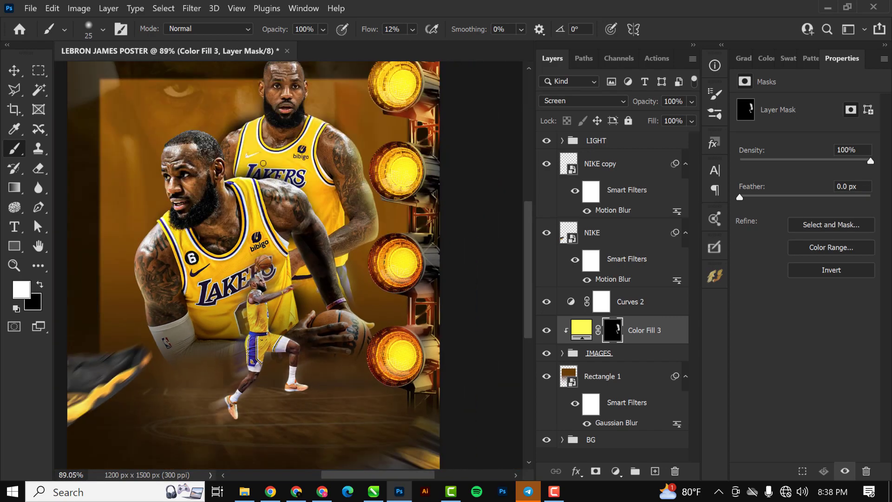
# Step: Set the brush size to 35 and paint the yellow glow over the front player's shoulder on the Color Fill 3 mask
pyautogui.scroll(3, 201, 153)
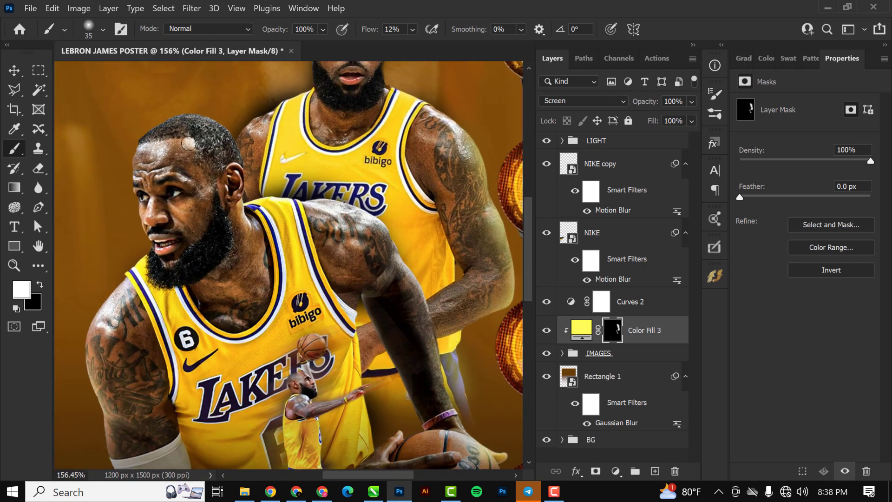
pyautogui.moveTo(302, 209)
pyautogui.mouseDown()
pyautogui.moveTo(349, 230)
pyautogui.moveTo(330, 235)
pyautogui.moveTo(338, 221)
pyautogui.moveTo(368, 232)
pyautogui.moveTo(372, 244)
pyautogui.moveTo(381, 227)
pyautogui.mouseUp()
pyautogui.scroll(-5, 330, 198)
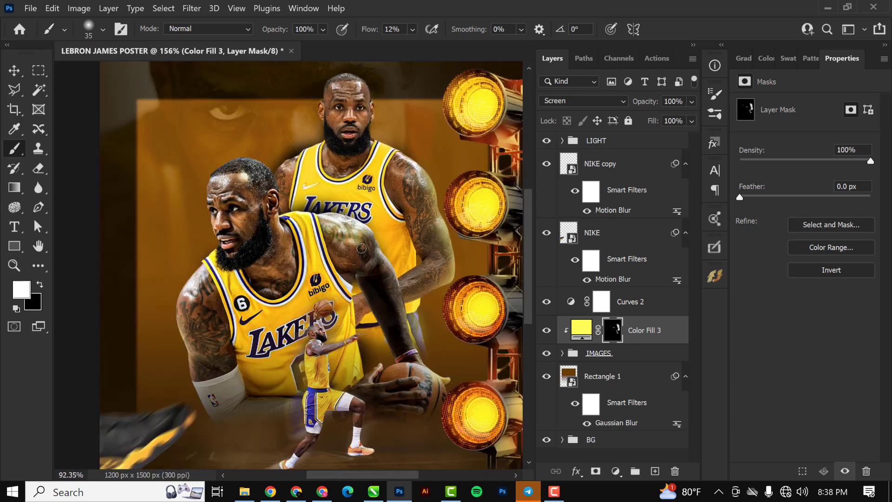
pyautogui.scroll(2, 266, 296)
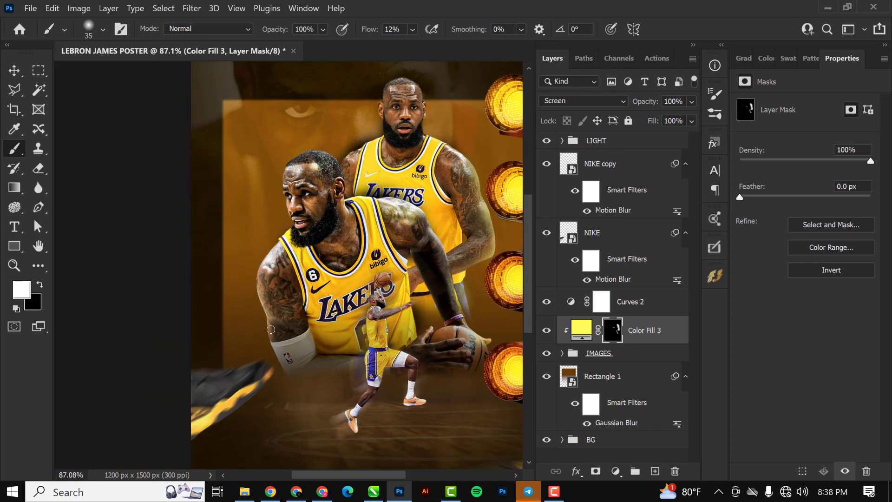
pyautogui.moveTo(271, 330); pyautogui.dragTo(270, 332)
pyautogui.scroll(-3, 286, 359)
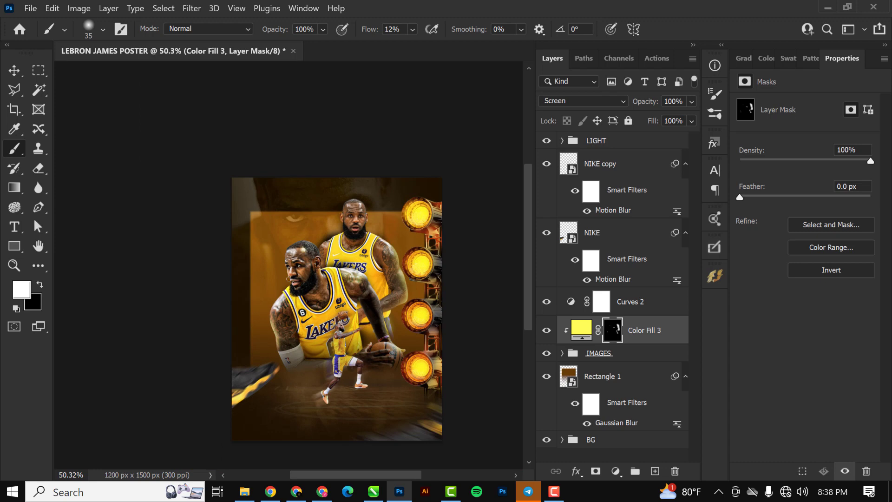
# Step: Paint the yellow glow onto the front player's inner arm and along the side of the rear player's face
pyautogui.scroll(4, 304, 296)
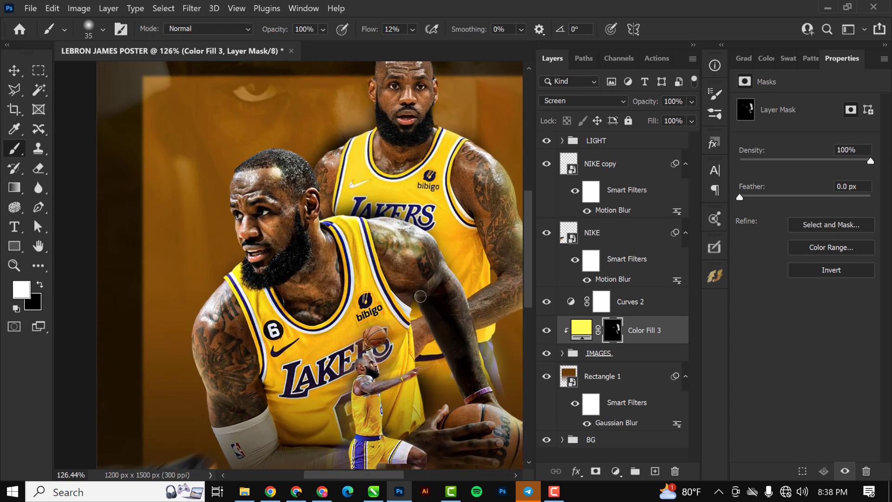
pyautogui.scroll(-3, 414, 296)
pyautogui.scroll(3, 432, 164)
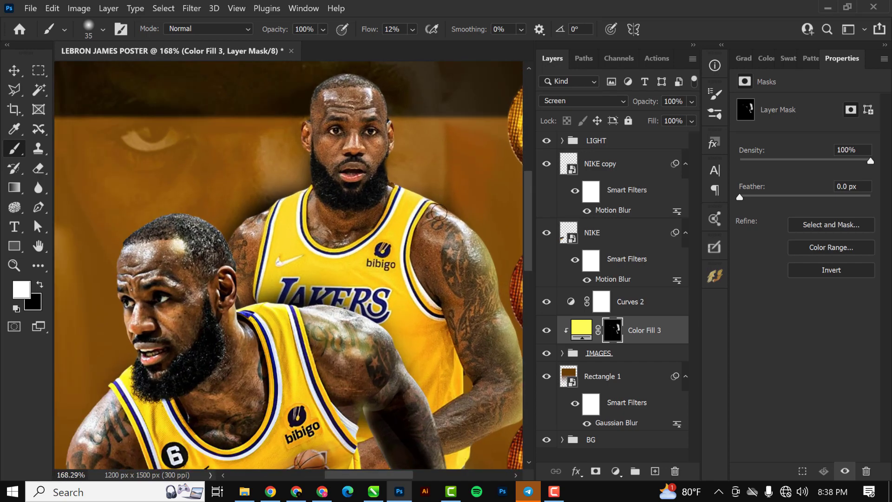
pyautogui.moveTo(388, 105); pyautogui.dragTo(394, 184)
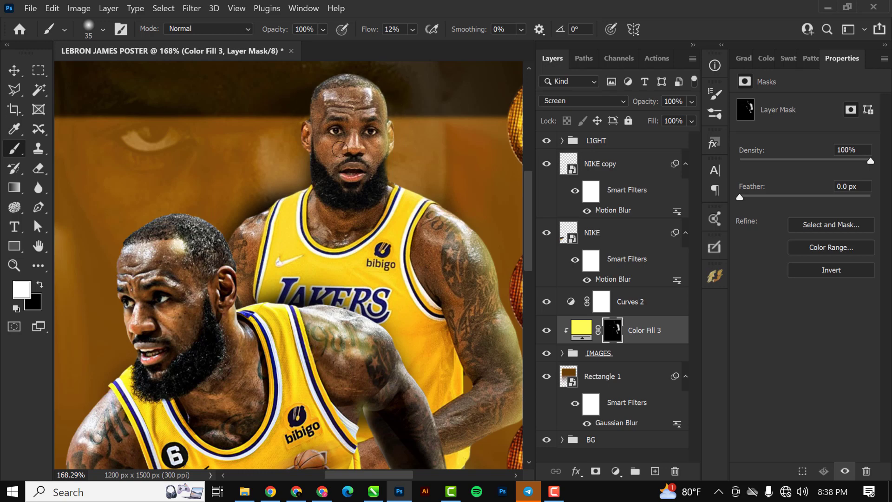
pyautogui.scroll(-4, 341, 91)
pyautogui.scroll(2, 361, 136)
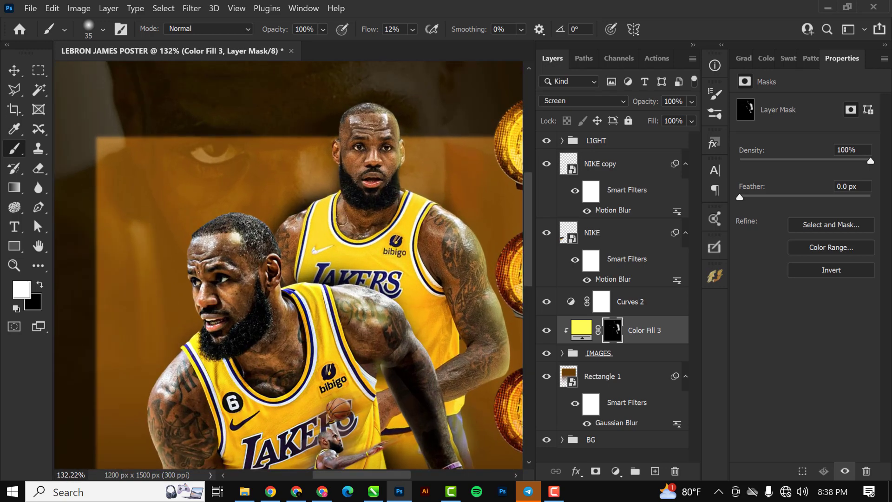
pyautogui.scroll(-4, 288, 228)
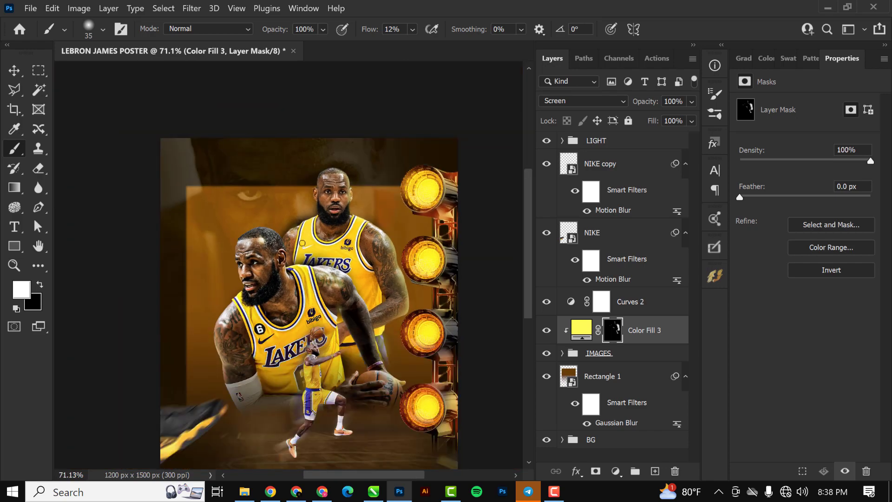
pyautogui.scroll(2, 339, 360)
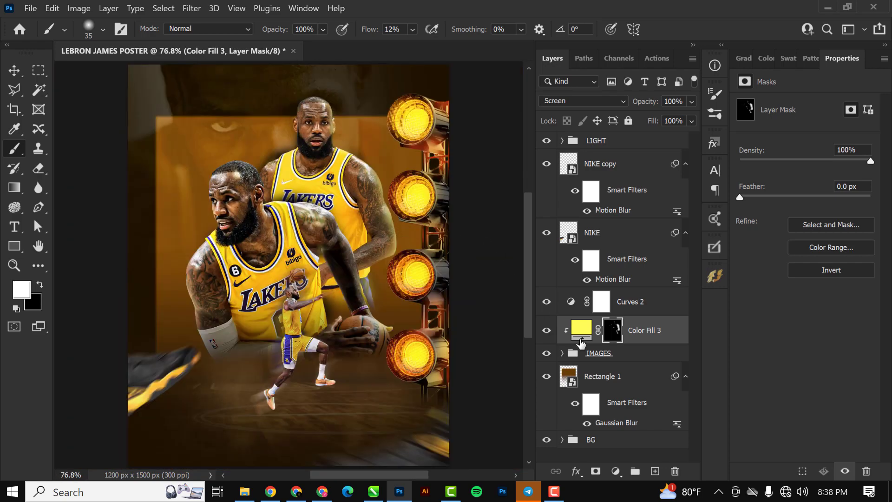
# Step: Expand the IMAGES group and add a clipped Solid Color fill to the small running player's layer, sampling the front player's jersey yellow
pyautogui.click(562, 354)
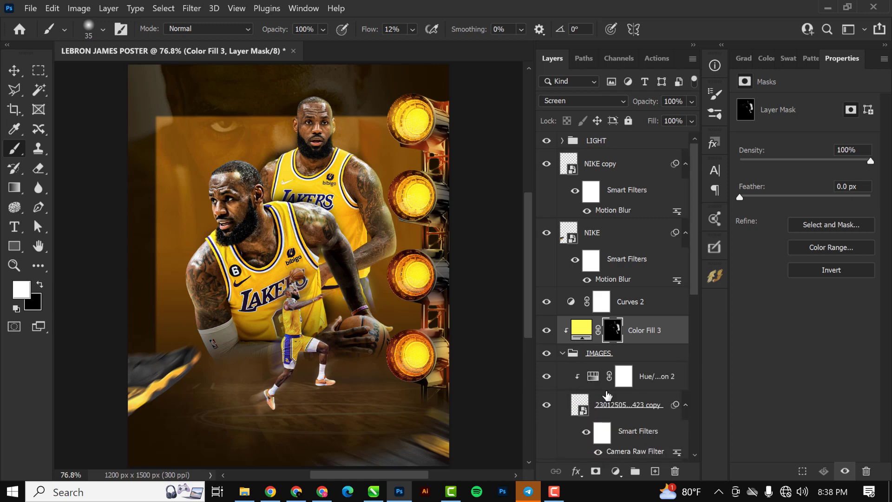
pyautogui.click(12, 69)
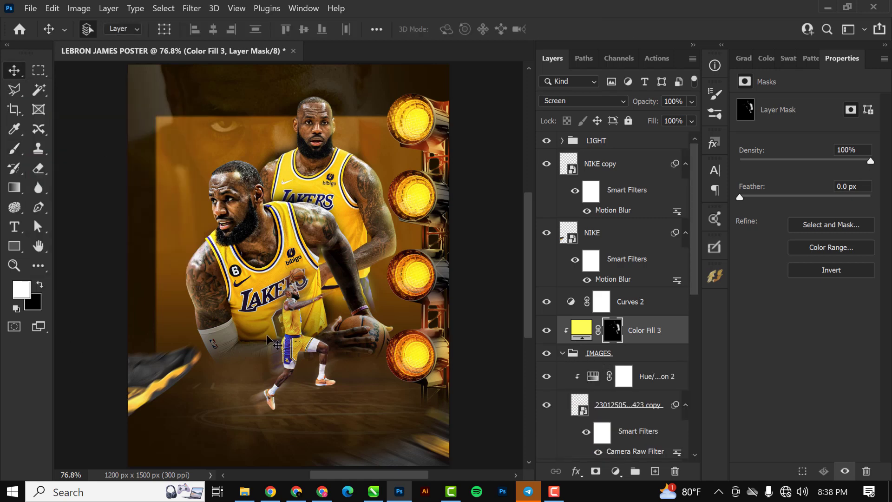
pyautogui.click(294, 341)
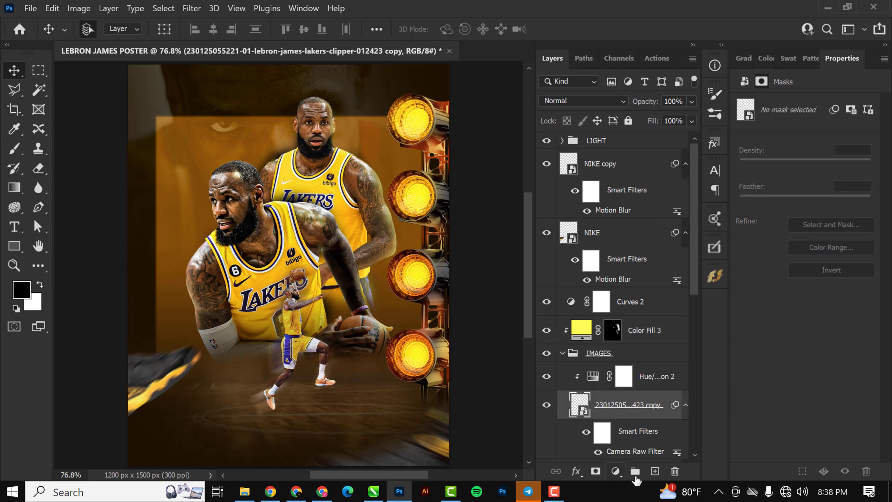
pyautogui.click(616, 472)
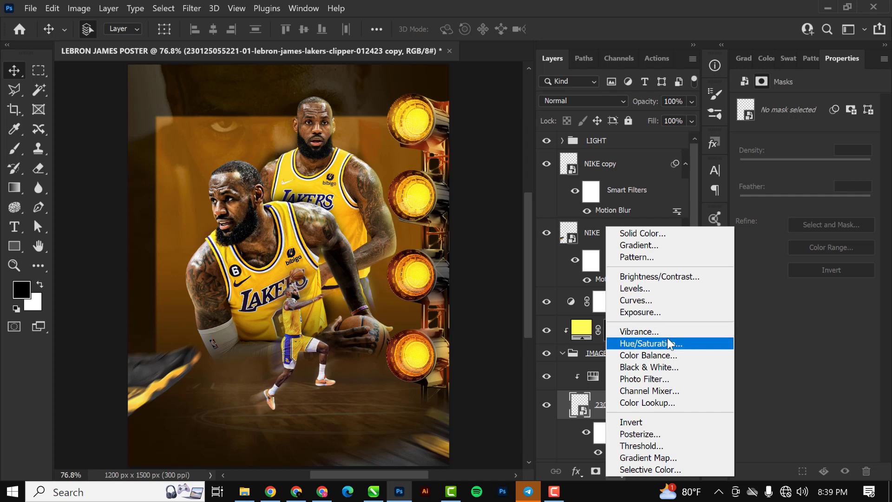
pyautogui.click(639, 233)
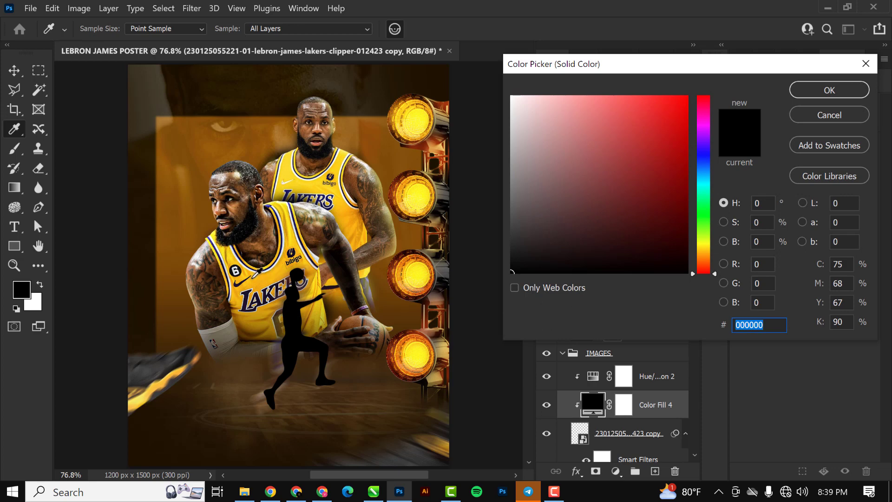
pyautogui.click(255, 275)
pyautogui.press('Return')
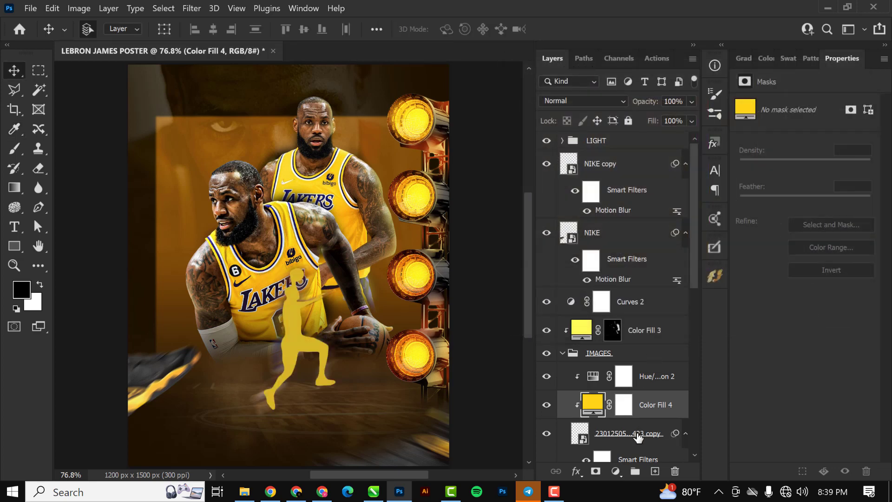
# Step: Fill the Color Fill 4 layer mask with black, keeping white as the foreground colour
pyautogui.click(625, 408)
pyautogui.press('x')
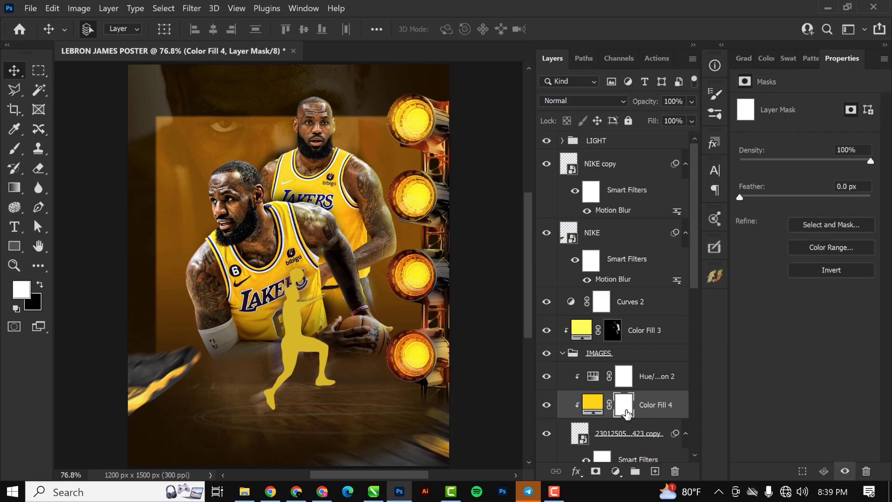
pyautogui.hotkey('ctrl', 'BackSpace')
# Step: Paint white on the Color Fill 4 mask with the Brush along the running player's raised knee and shin
pyautogui.scroll(5, 282, 372)
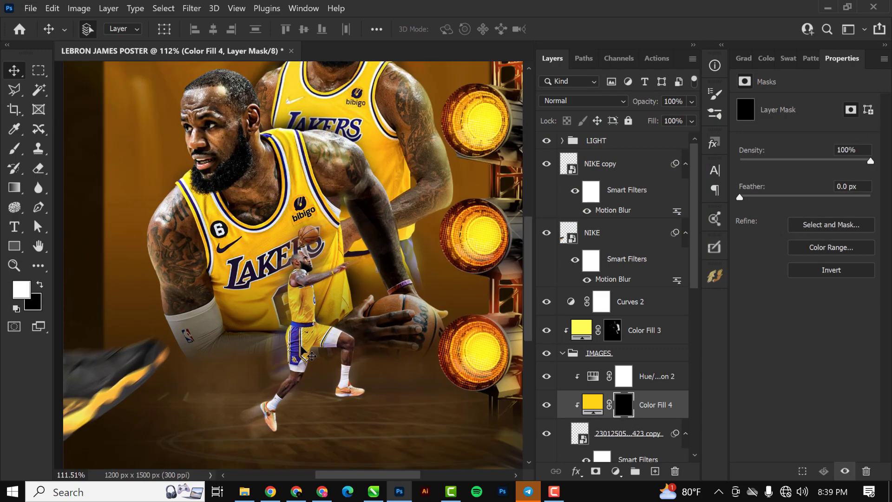
pyautogui.press('b')
pyautogui.scroll(2, 359, 321)
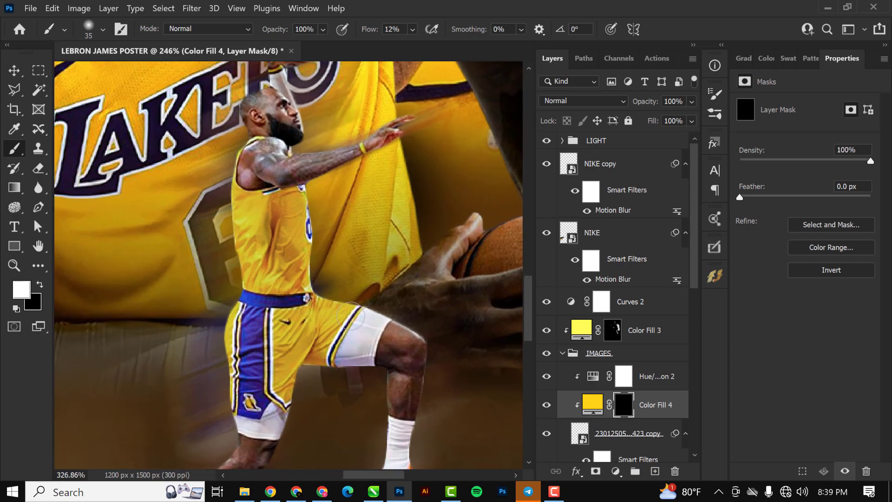
pyautogui.moveTo(412, 336); pyautogui.dragTo(425, 360)
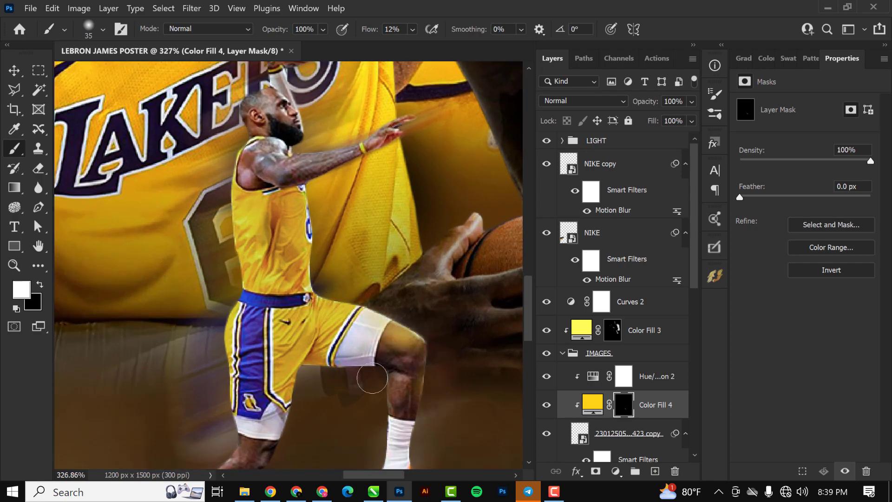
pyautogui.scroll(-4, 410, 384)
pyautogui.scroll(-2, 411, 384)
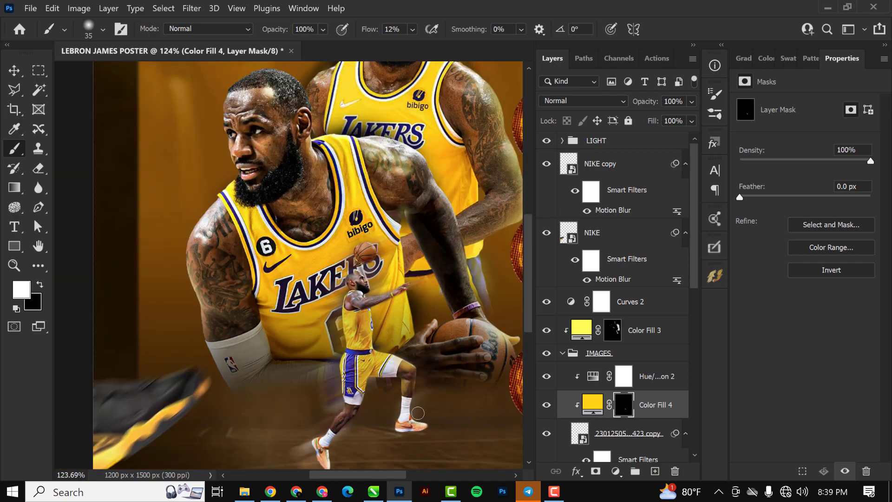
# Step: Paint the yellow glow onto the running player's outstretched forearm and hand
pyautogui.scroll(4, 418, 431)
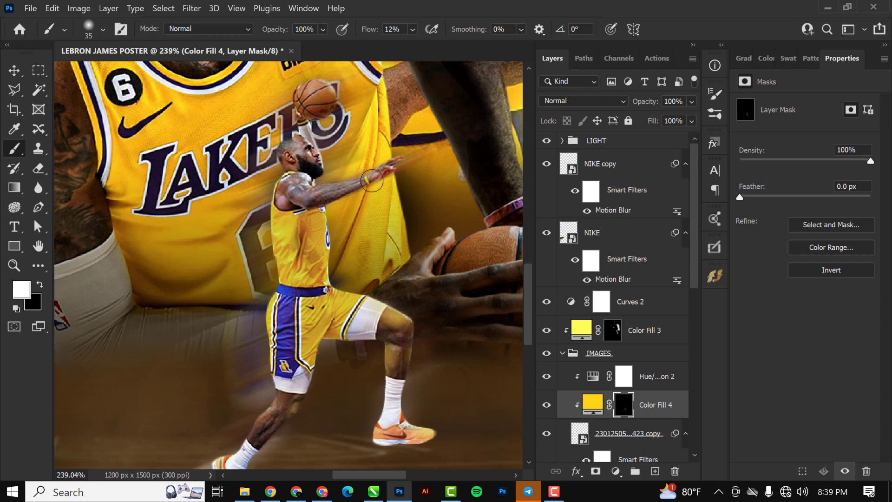
pyautogui.scroll(1, 395, 184)
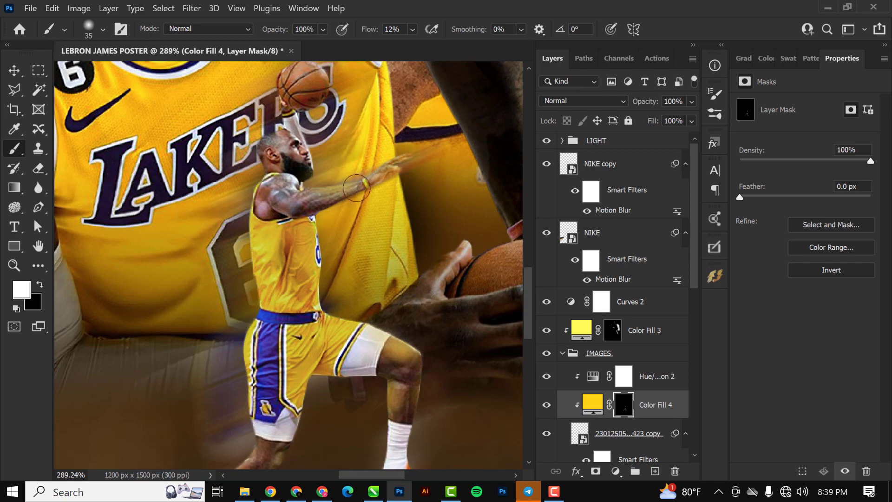
pyautogui.scroll(-5, 389, 235)
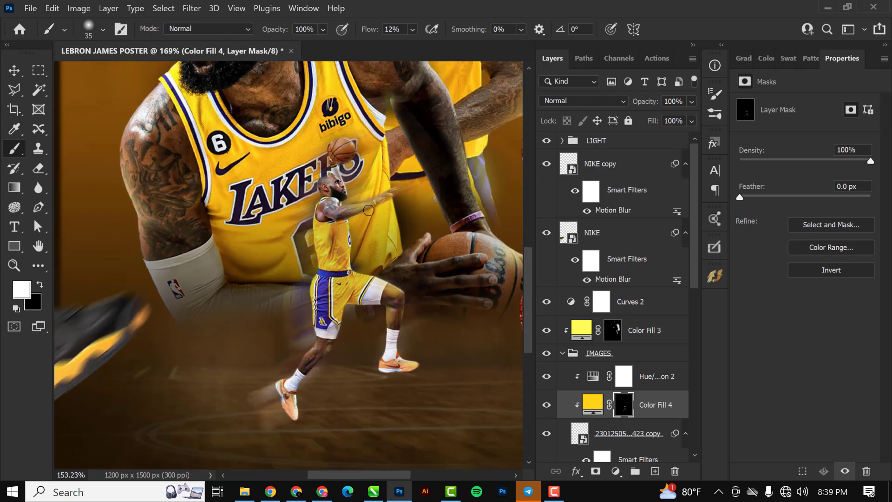
pyautogui.scroll(1, 389, 243)
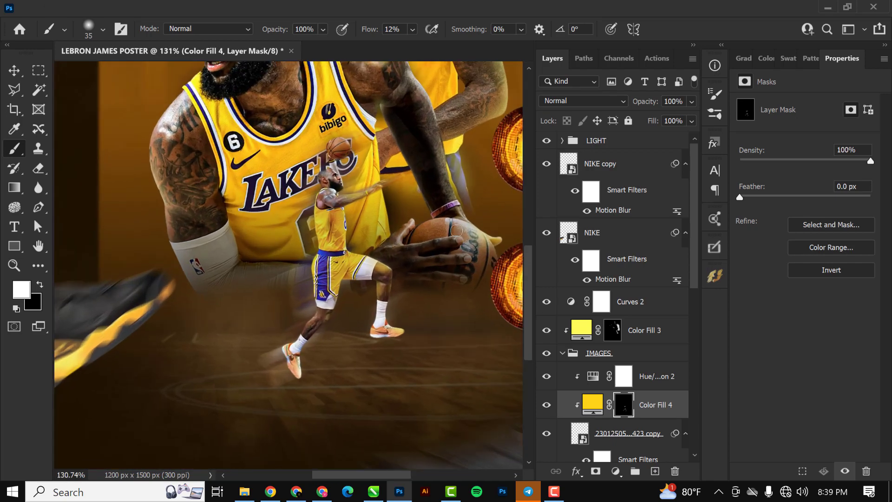
# Step: Set the Color Fill 4 blend mode to Screen and reselect the Brush tool
pyautogui.click(585, 98)
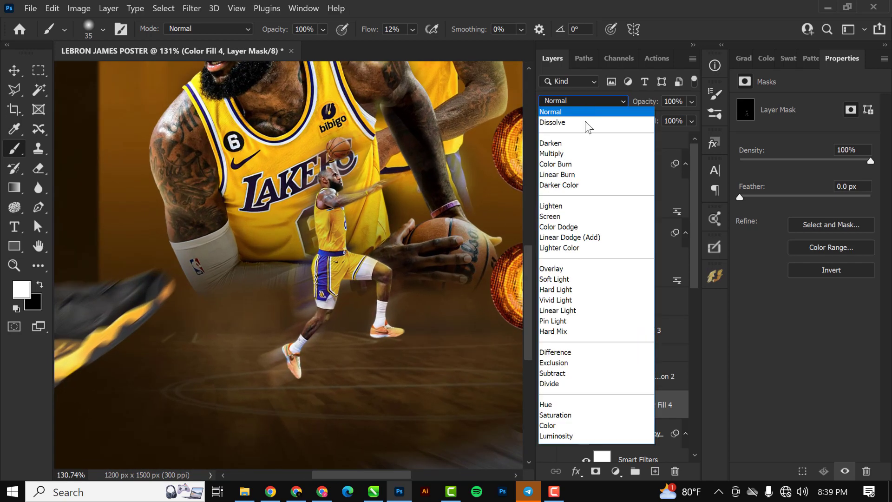
pyautogui.click(566, 217)
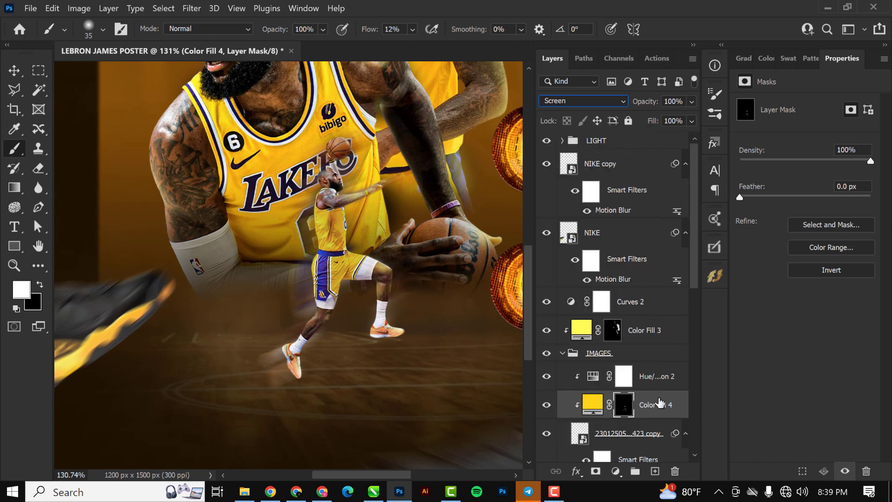
pyautogui.click(10, 70)
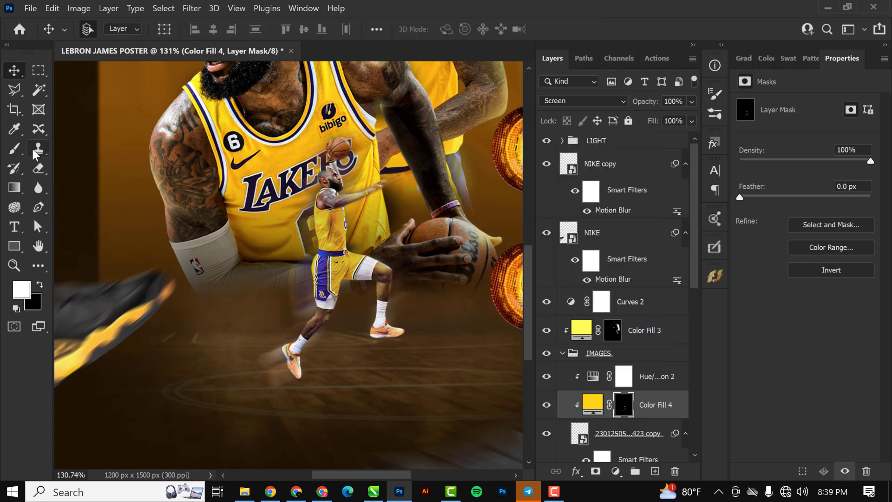
pyautogui.click(14, 148)
# Step: Touch up the glow on the running player's raised leg in the Color Fill 4 mask, switching between black and white
pyautogui.scroll(1, 401, 262)
pyautogui.scroll(6, 400, 263)
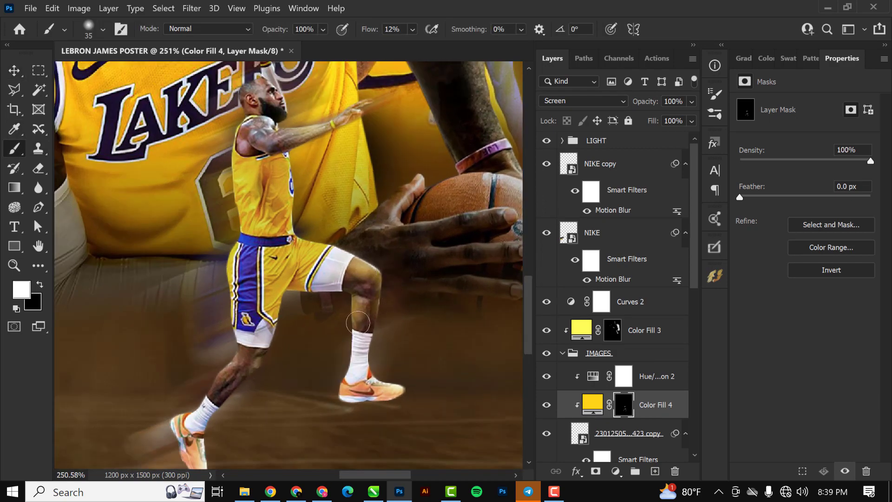
pyautogui.press('x')
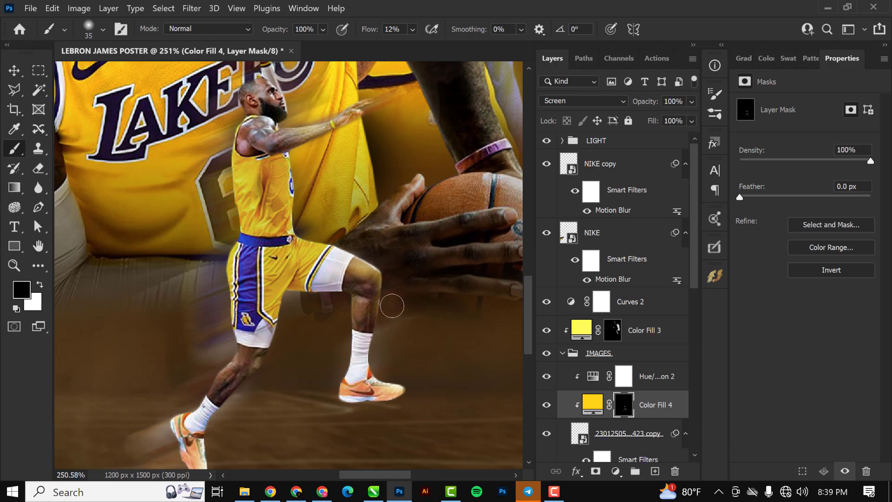
pyautogui.press('x')
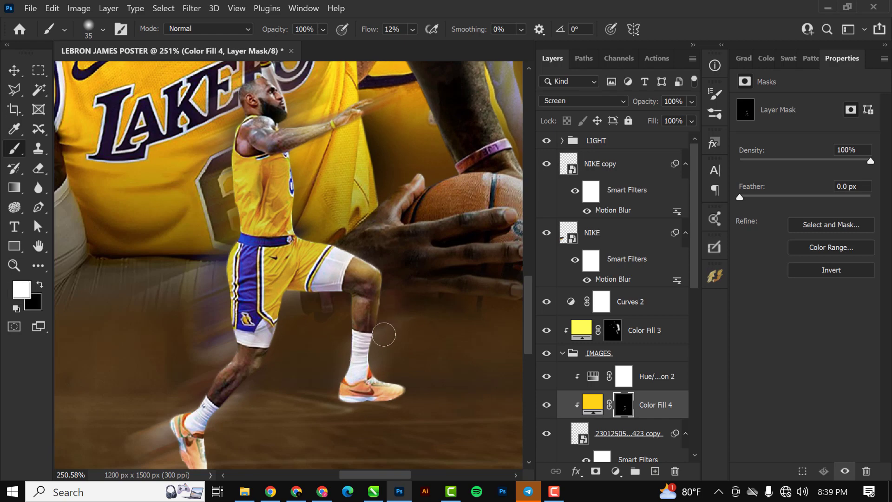
pyautogui.scroll(-10, 396, 297)
pyautogui.scroll(-3, 397, 298)
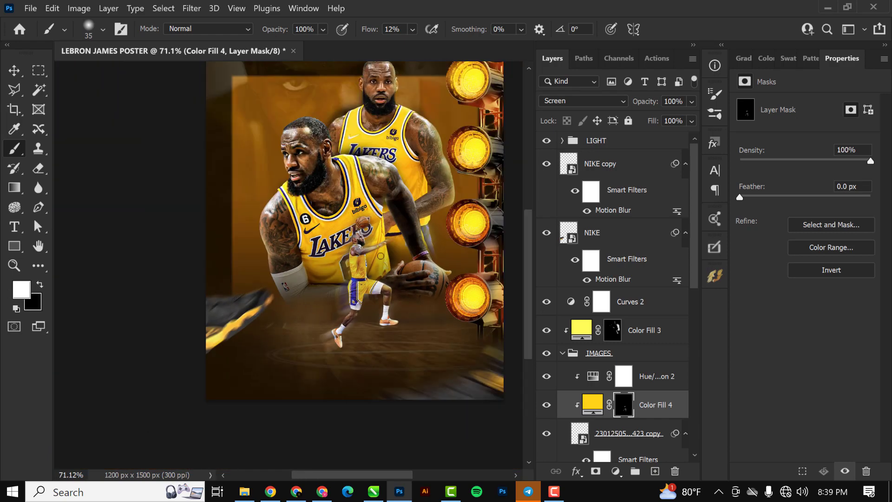
pyautogui.scroll(6, 327, 367)
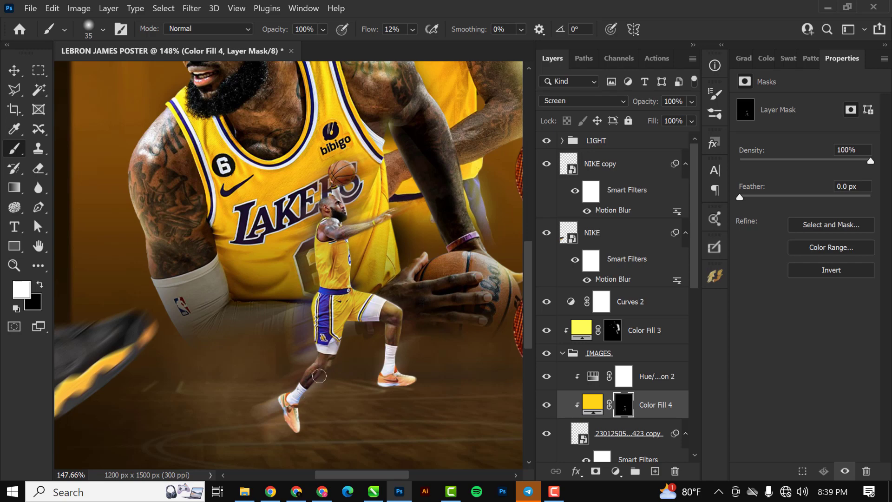
pyautogui.scroll(2, 340, 286)
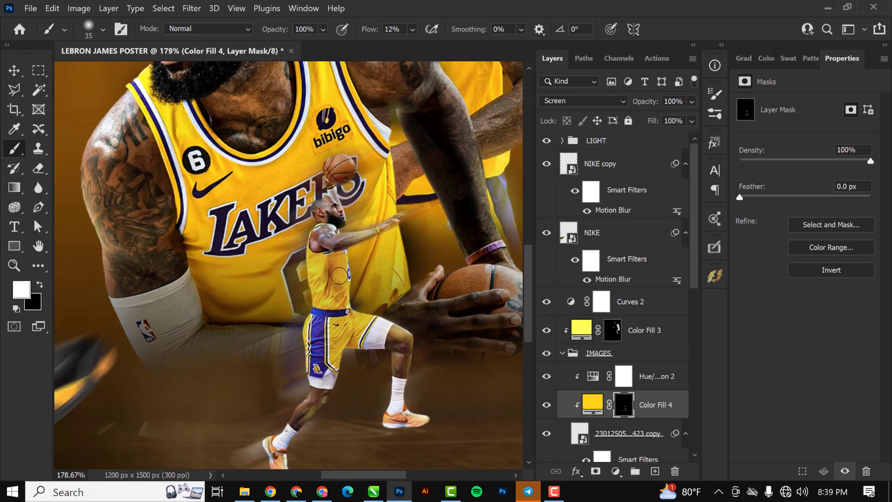
pyautogui.scroll(-4, 358, 324)
pyautogui.scroll(6, 343, 252)
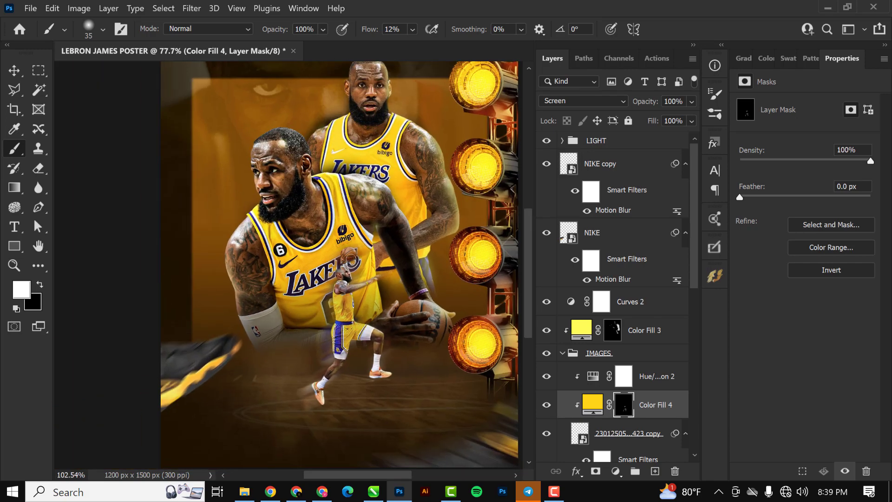
# Step: Examine the glow on the running player's head, arm and ball up close and within the full poster
pyautogui.scroll(2, 343, 252)
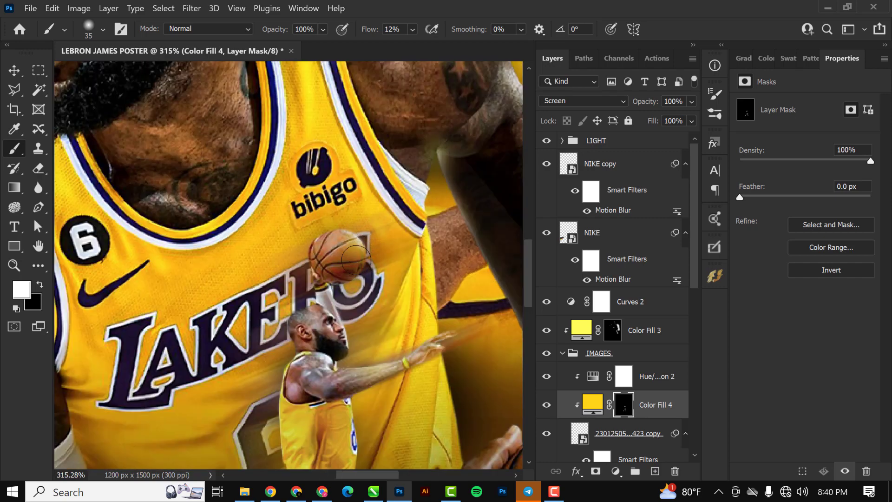
pyautogui.scroll(-3, 355, 259)
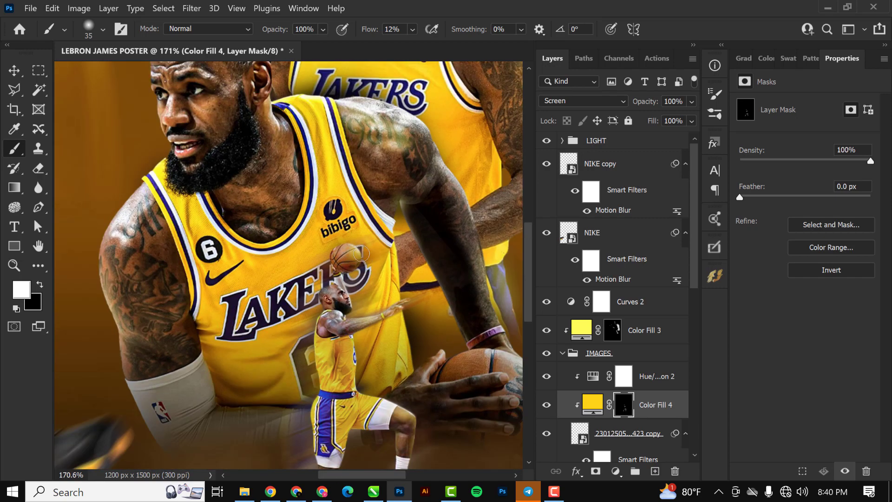
pyautogui.scroll(3, 340, 293)
pyautogui.press('[')
pyautogui.press('[')
pyautogui.press('[')
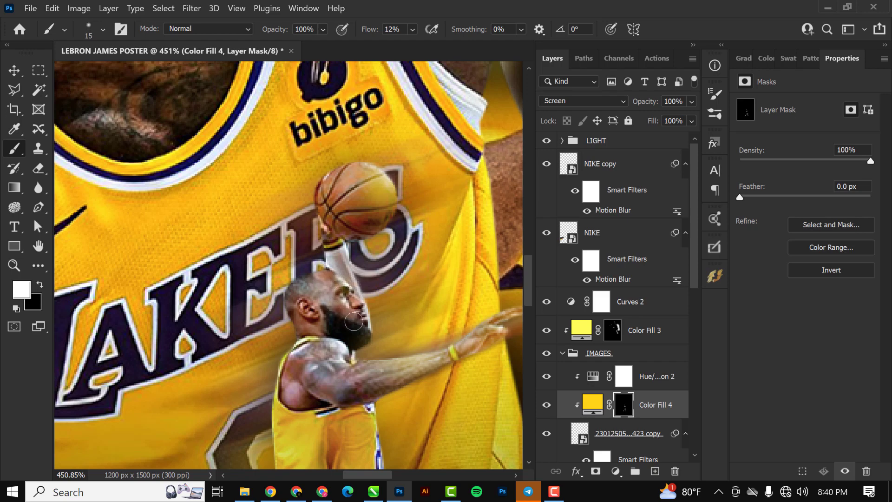
pyautogui.scroll(-6, 346, 316)
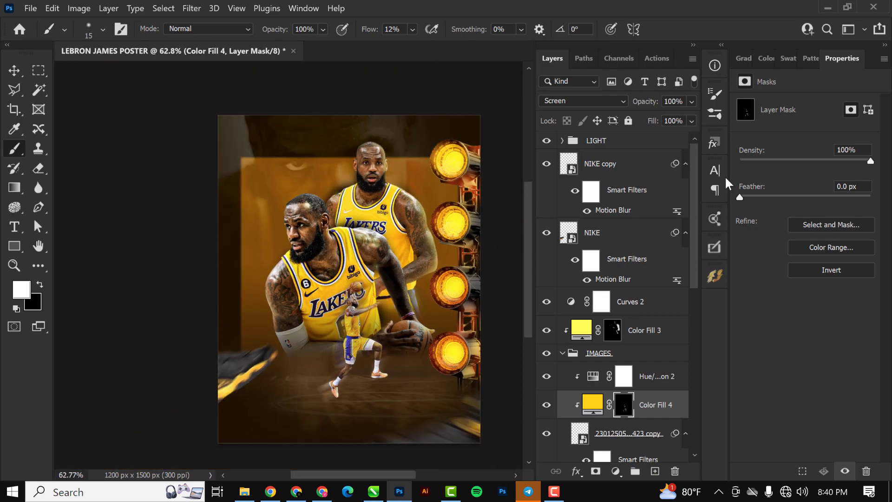
pyautogui.hotkey('ctrl', '0')
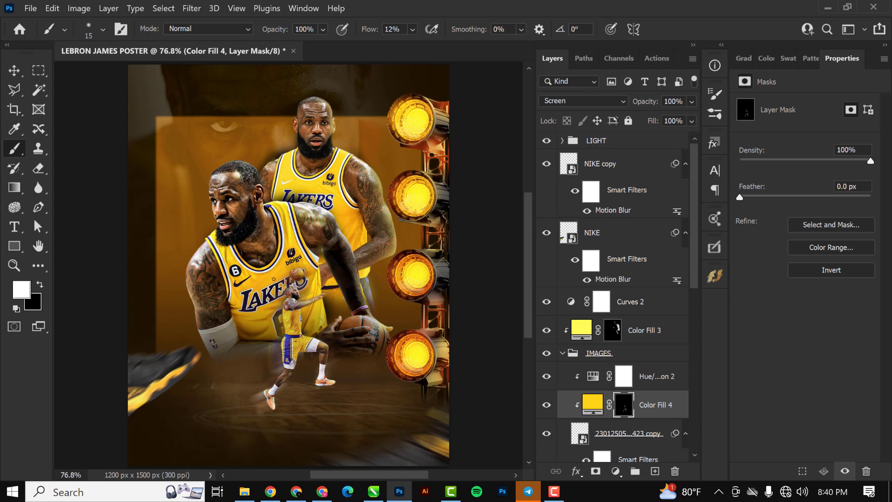
pyautogui.scroll(-1, 316, 151)
pyautogui.scroll(1, 329, 162)
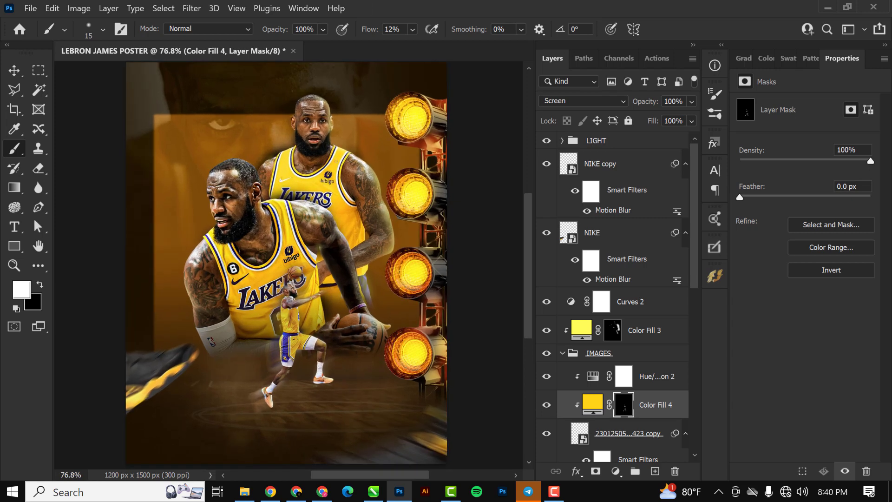
pyautogui.hotkey('ctrl', '0')
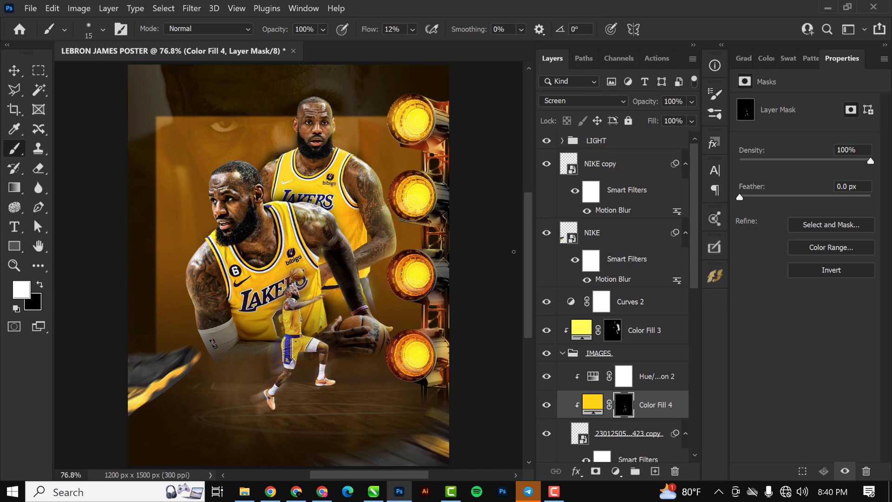
# Step: Collapse the IMAGES group and add a new empty layer directly above Rectangle 1
pyautogui.click(563, 353)
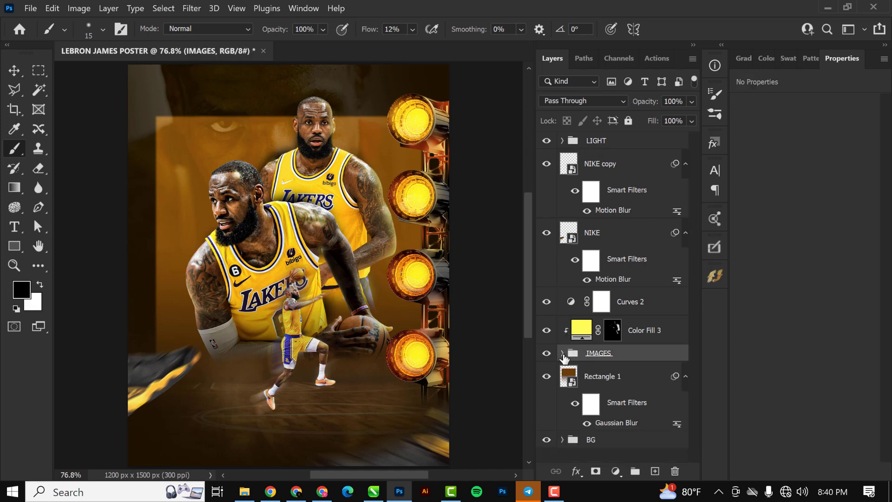
pyautogui.click(605, 382)
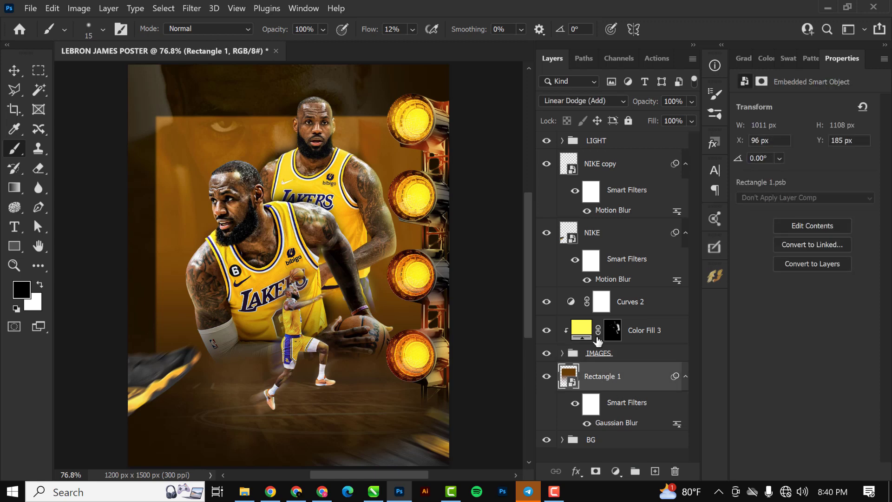
pyautogui.click(655, 471)
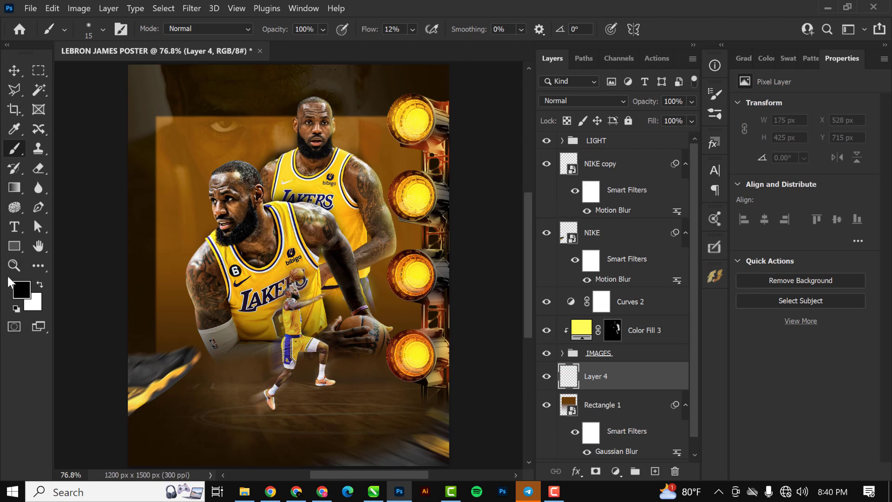
# Step: Set the foreground colour to yellow f5d205 by sampling the front player's jersey
pyautogui.click(21, 293)
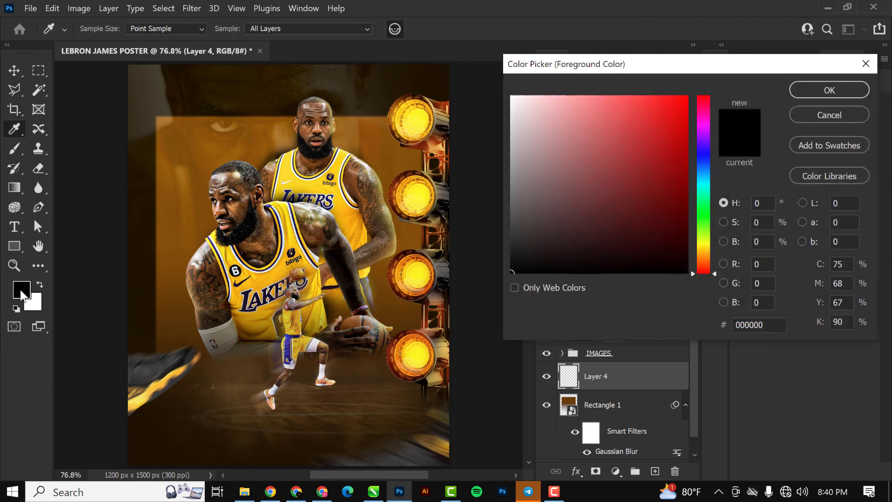
pyautogui.click(420, 194)
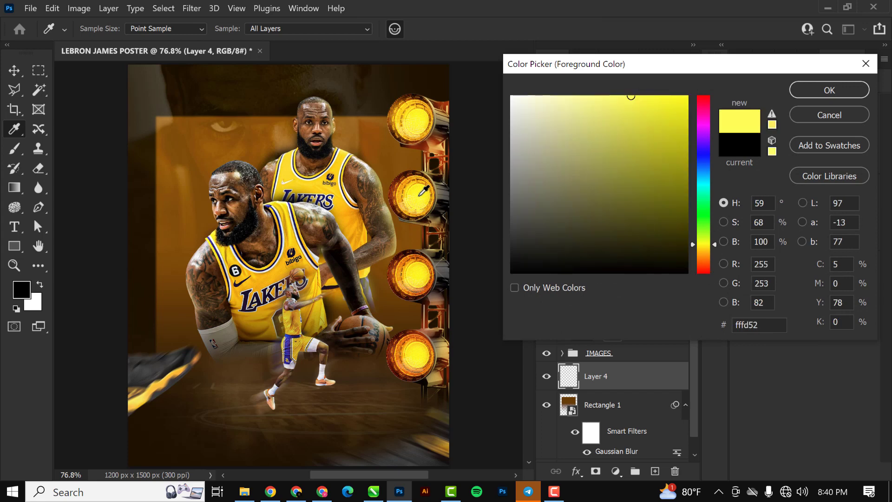
pyautogui.click(419, 192)
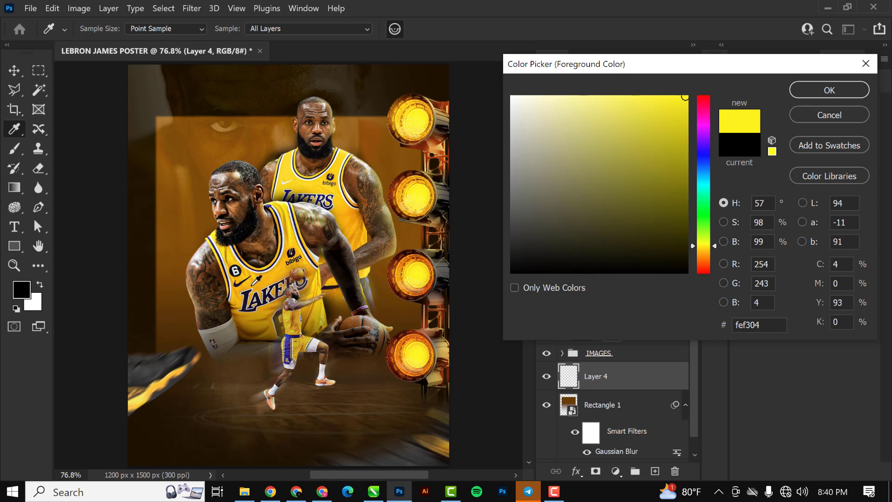
pyautogui.click(229, 251)
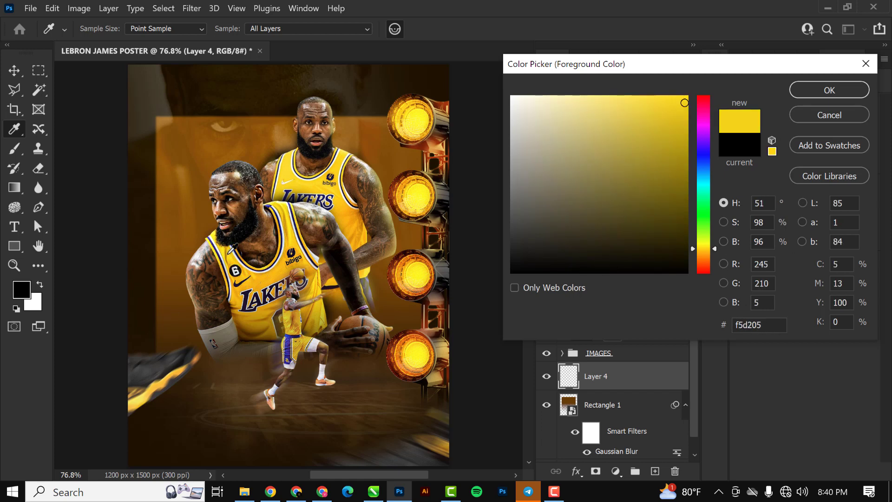
pyautogui.click(829, 90)
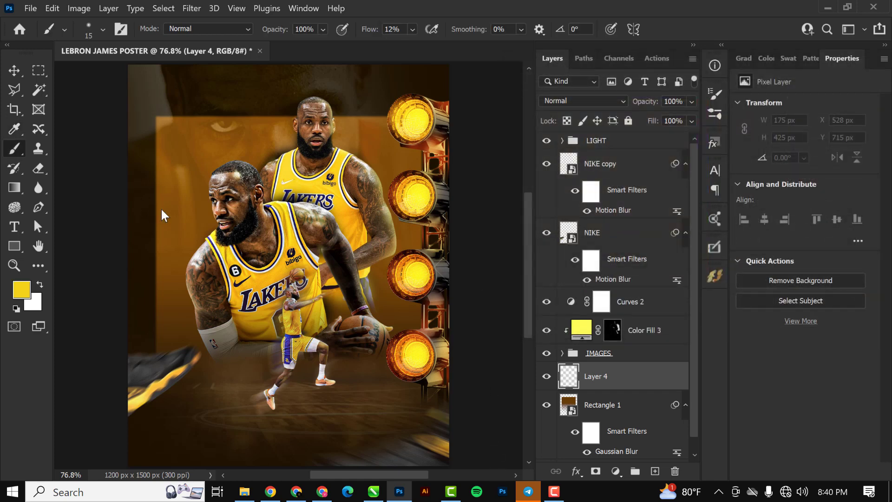
# Step: Paint a faint yellow glow at the poster's right edge on Layer 4 with a 700 px brush at 12% flow
pyautogui.press(']')
pyautogui.press(']')
pyautogui.press(']')
pyautogui.press(']')
pyautogui.press(']')
pyautogui.press(']')
pyautogui.press(']')
pyautogui.press(']')
pyautogui.press(']')
pyautogui.press(']')
pyautogui.click(495, 326)
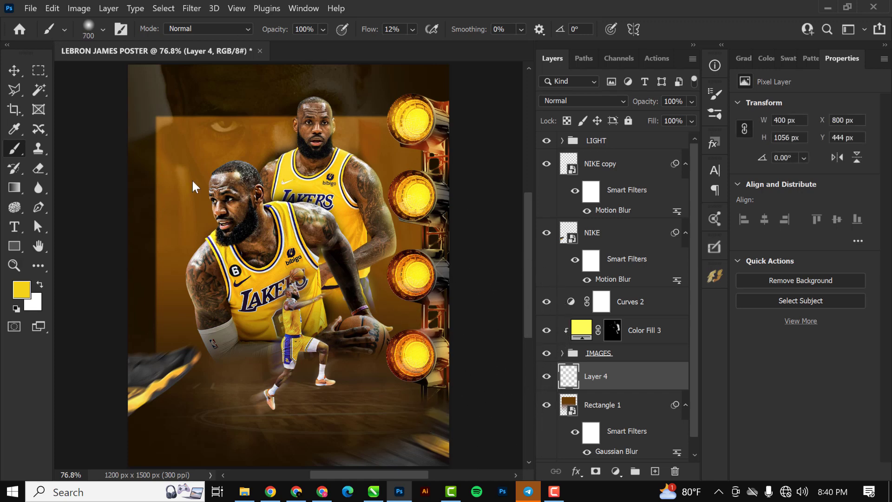
# Step: Raise the brush flow to 74%, reduce the size to 300 px and dab yellow near the poster's lower right corner
pyautogui.click(412, 28)
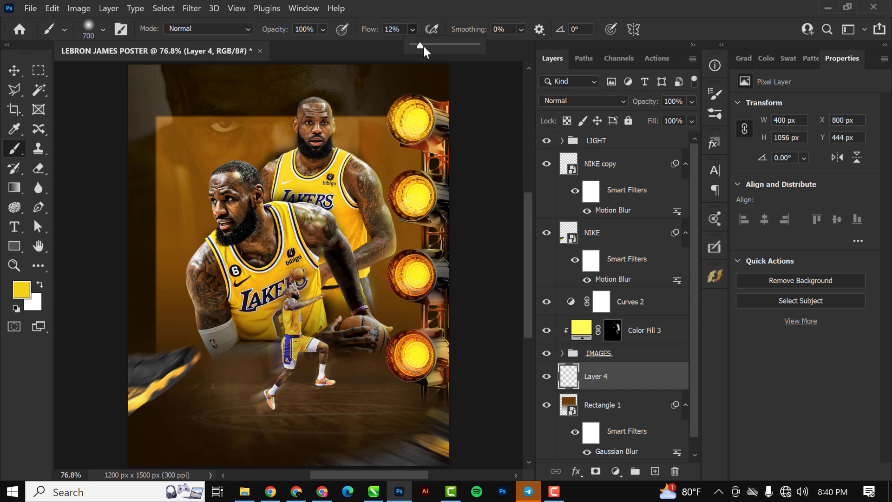
pyautogui.moveTo(422, 44); pyautogui.dragTo(460, 46)
pyautogui.press('[')
pyautogui.press('[')
pyautogui.press('[')
pyautogui.press('[')
pyautogui.click(454, 398)
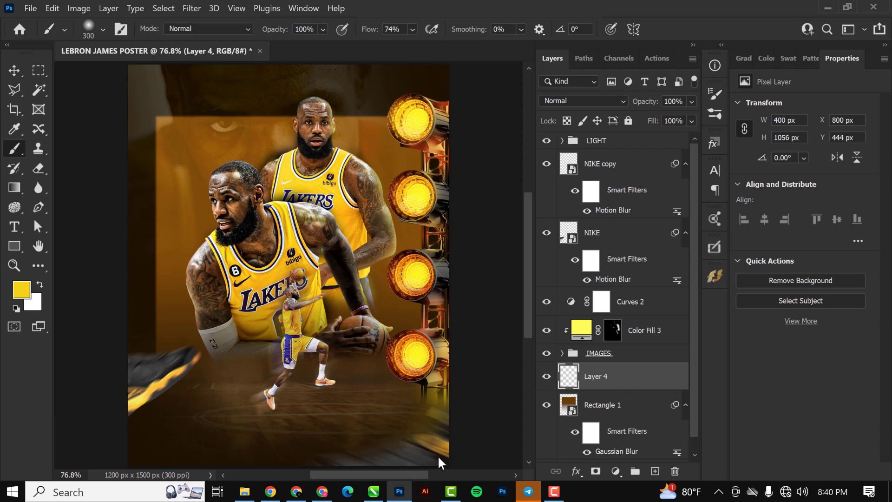
pyautogui.scroll(-3, 434, 455)
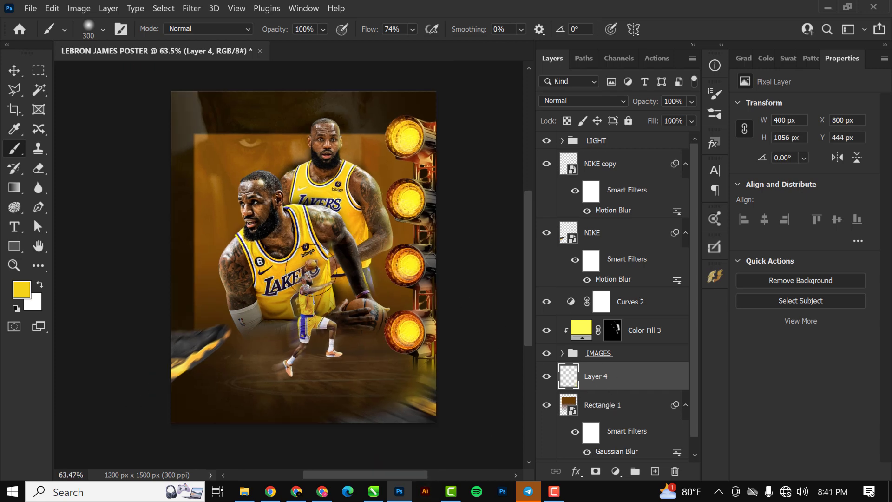
pyautogui.scroll(3, 312, 269)
pyautogui.click(463, 83)
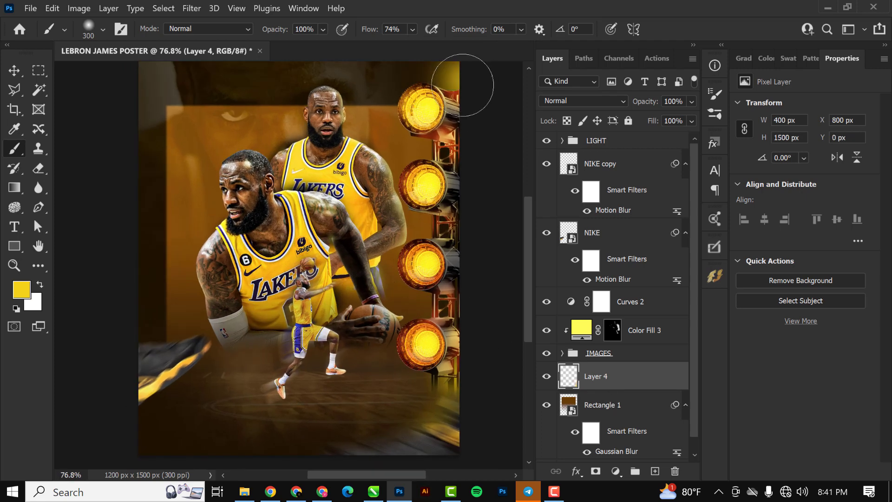
pyautogui.hotkey('ctrl', 'z')
# Step: Enlarge the brush to 800 px and paint a soft yellow glow at the poster's upper right corner
pyautogui.scroll(-2, 465, 102)
pyautogui.press(']')
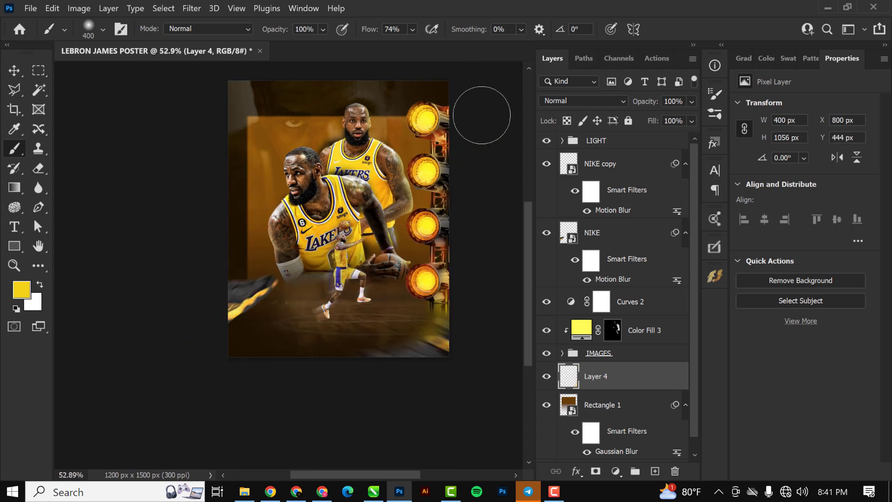
pyautogui.press(']')
pyautogui.press(']')
pyautogui.press(']')
pyautogui.press(']')
pyautogui.click(482, 107)
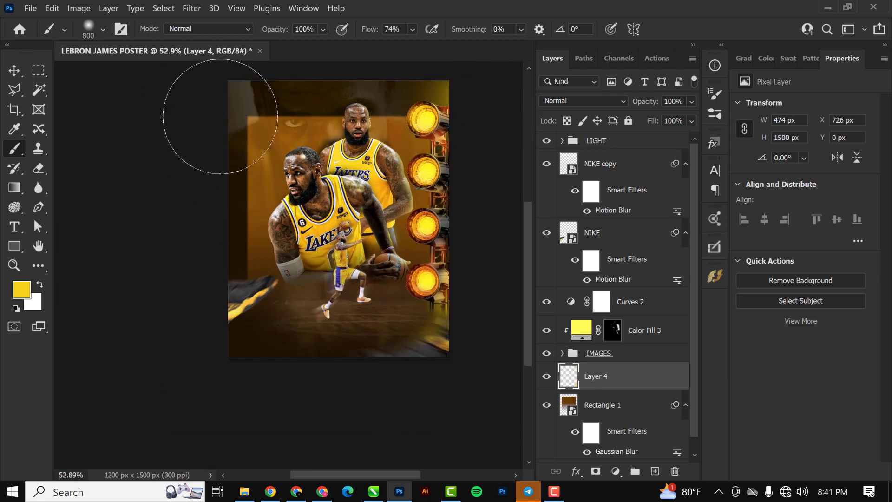
# Step: Paint a soft yellow glow along the poster's left edge on Layer 4, redoing the first stroke
pyautogui.moveTo(220, 117)
pyautogui.mouseDown()
pyautogui.moveTo(186, 185)
pyautogui.moveTo(186, 249)
pyautogui.moveTo(169, 262)
pyautogui.moveTo(150, 363)
pyautogui.moveTo(178, 413)
pyautogui.mouseUp()
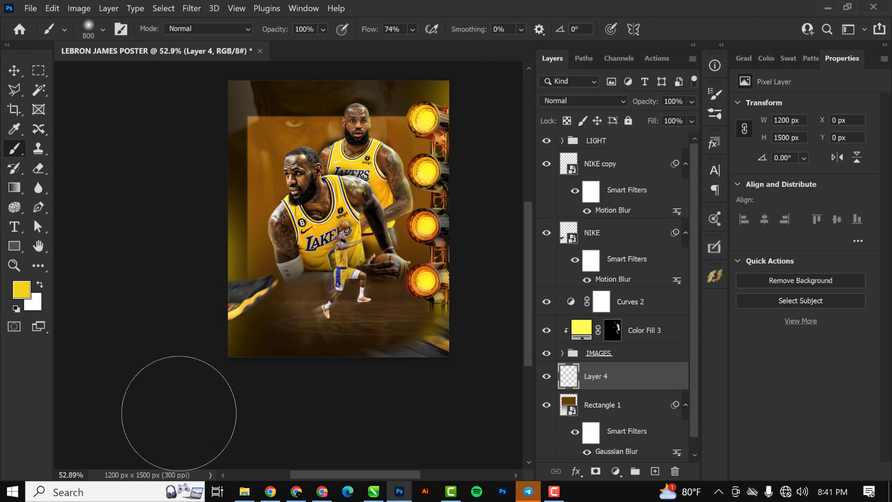
pyautogui.hotkey('ctrl', 'z')
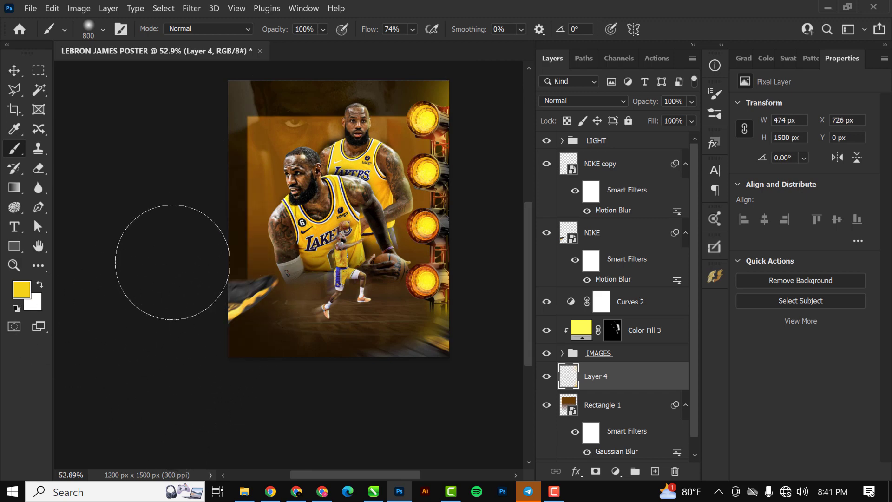
pyautogui.click(167, 292)
pyautogui.scroll(3, 320, 256)
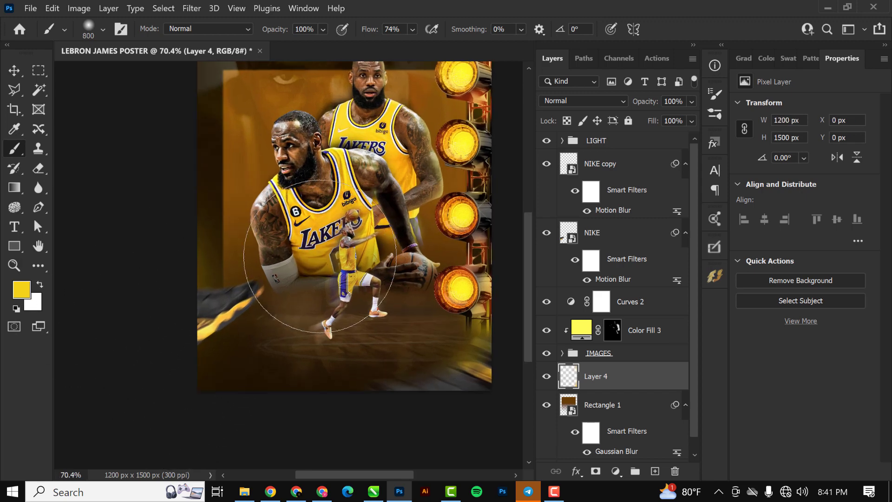
pyautogui.scroll(1, 149, 238)
pyautogui.scroll(-3, 279, 339)
pyautogui.scroll(1, 259, 318)
pyautogui.scroll(-2, 322, 378)
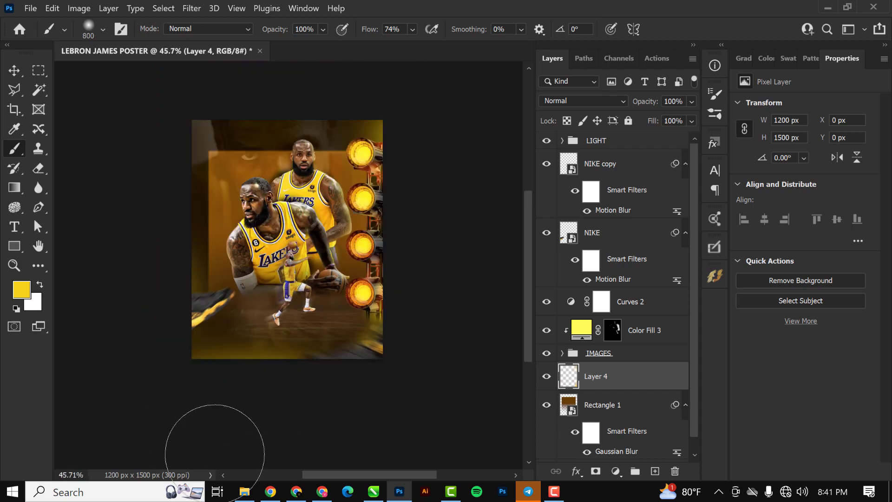
pyautogui.scroll(1, 379, 347)
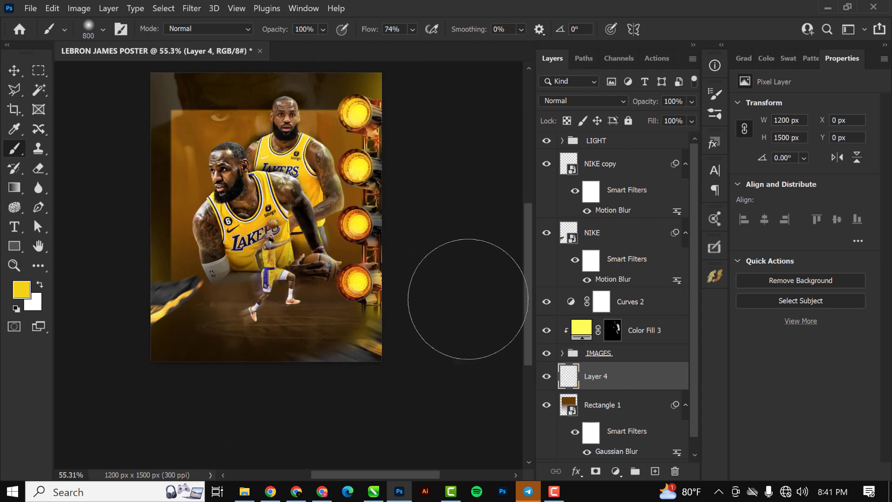
# Step: Add a new layer above the LIGHT group, paint yellow glow along the stage lights' right side, and deselect the layer with the Move tool
pyautogui.click(638, 140)
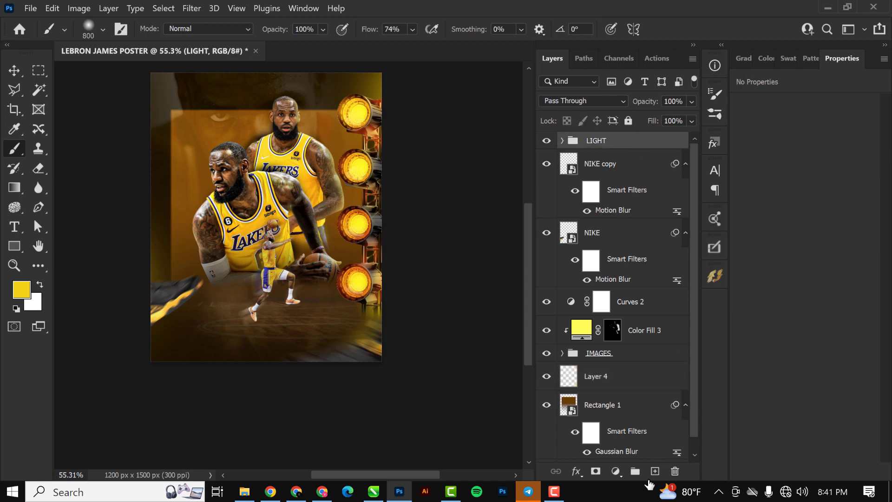
pyautogui.click(657, 472)
pyautogui.scroll(1, 422, 222)
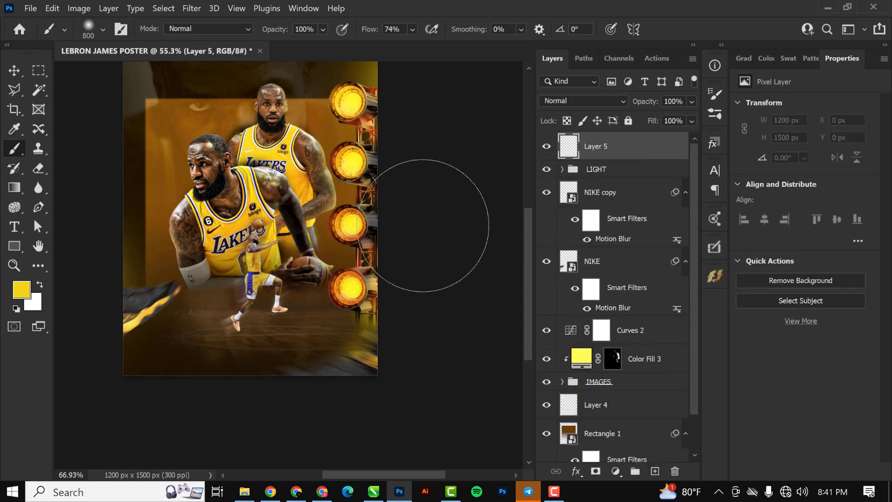
pyautogui.moveTo(428, 202); pyautogui.dragTo(427, 269)
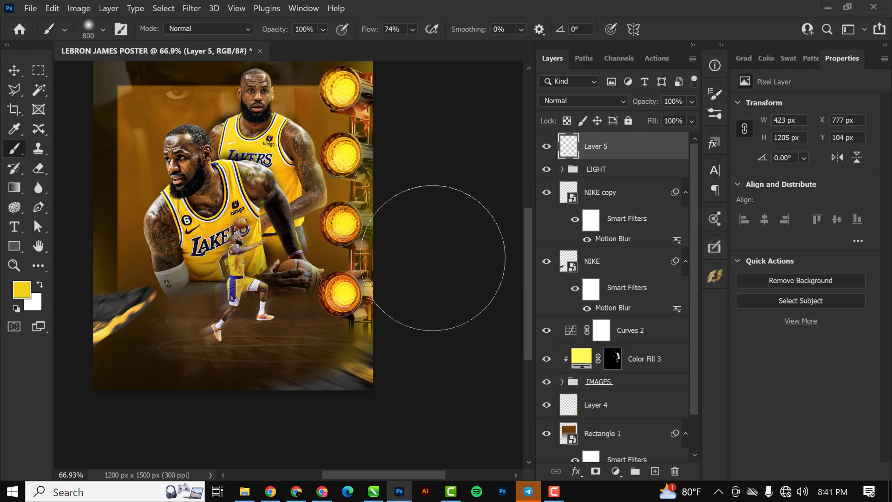
pyautogui.scroll(-1, 432, 257)
pyautogui.scroll(-2, 433, 257)
pyautogui.scroll(2, 228, 158)
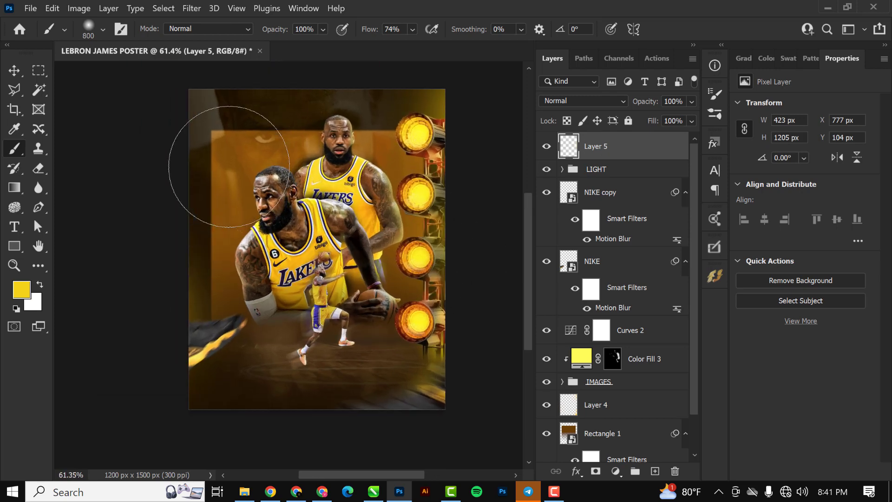
pyautogui.click(6, 70)
pyautogui.click(103, 131)
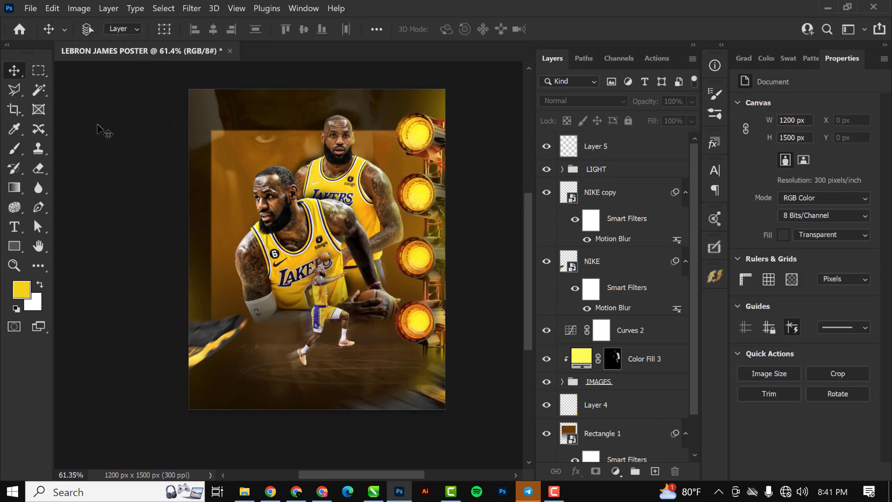
pyautogui.hotkey('ctrl', '0')
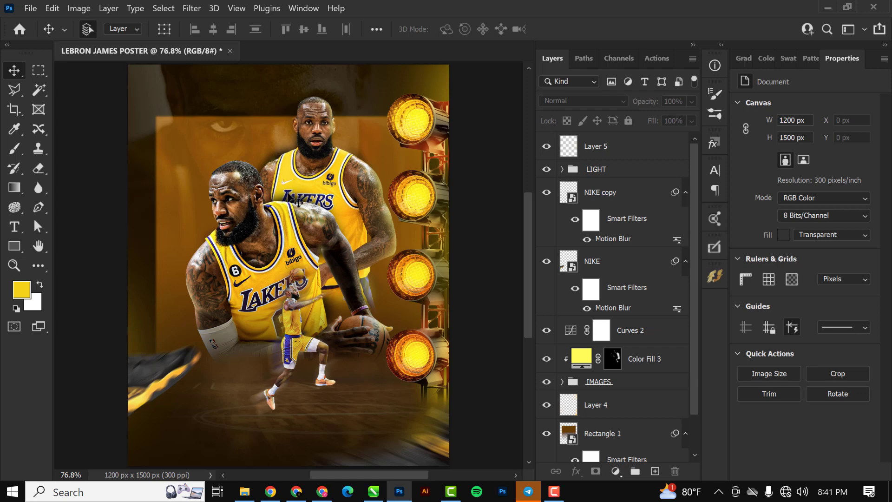
# Step: Add a text layer reading LEBRON above Layer 5, near the poster's lower edge
pyautogui.click(606, 154)
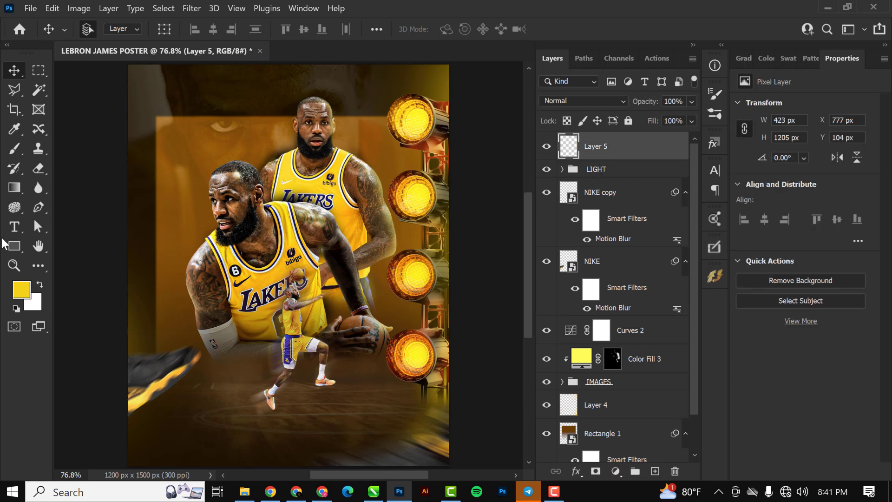
pyautogui.click(14, 227)
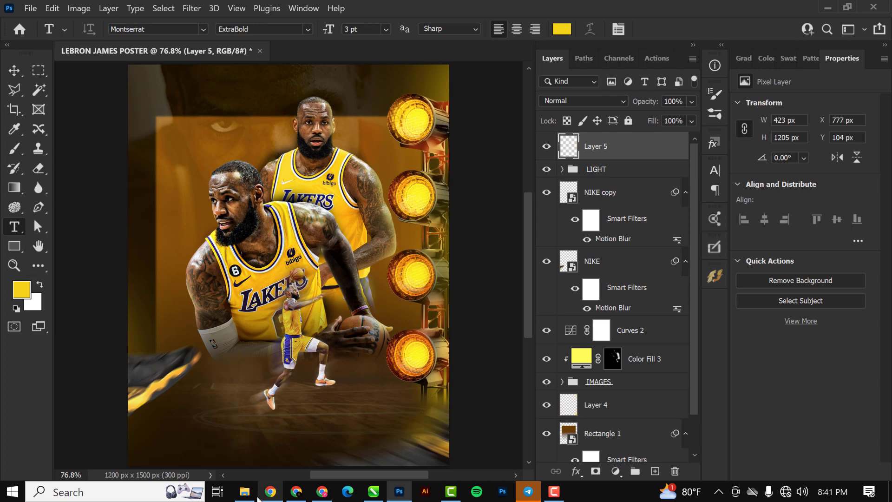
pyautogui.click(230, 421)
pyautogui.moveTo(259, 494)
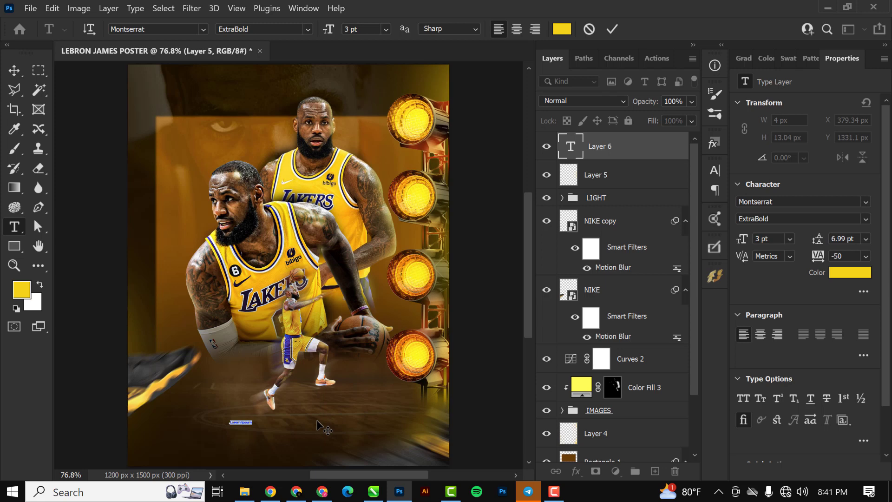
pyautogui.click(317, 421)
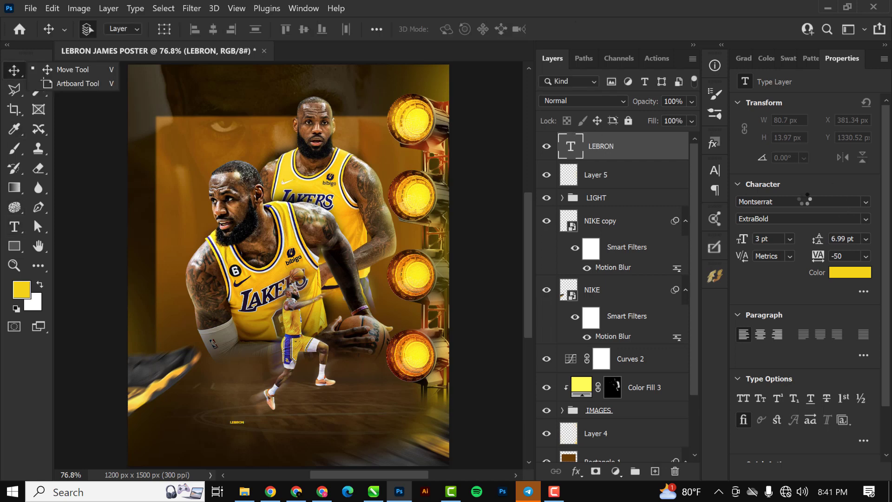
# Step: Set the LEBRON text's font to Another Danger - Demo and its color to white (ffffff)
pyautogui.click(867, 201)
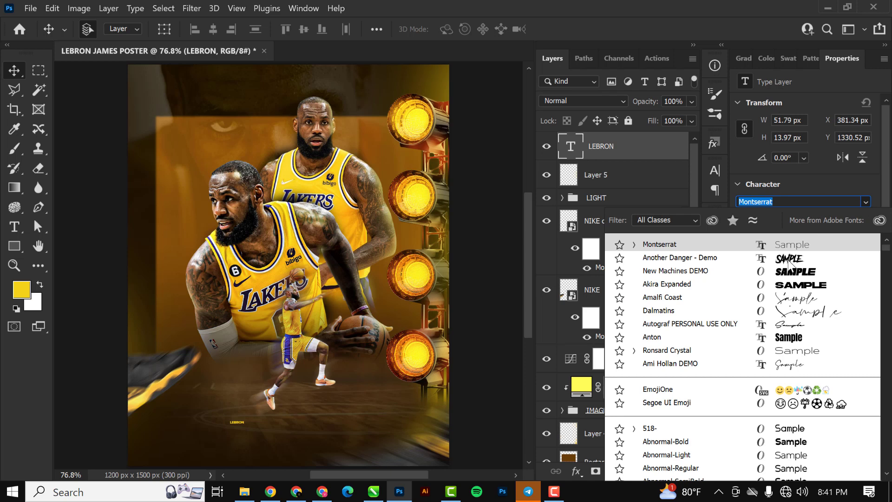
pyautogui.click(789, 259)
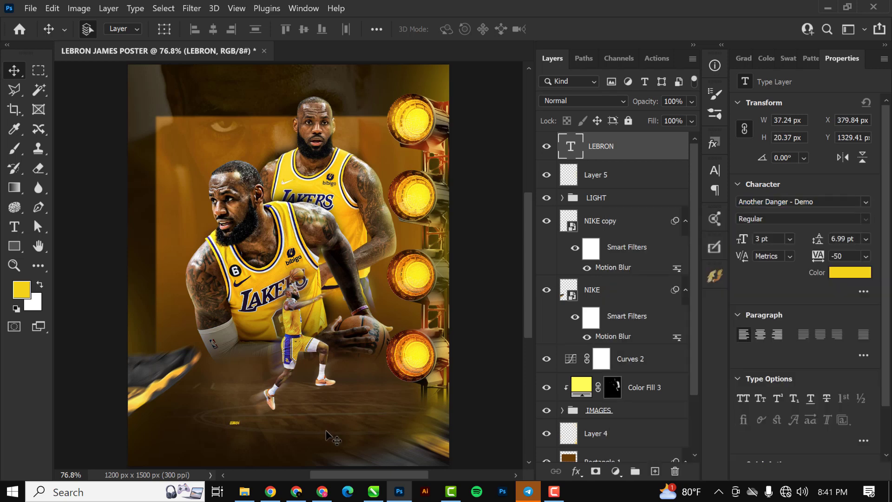
pyautogui.click(861, 273)
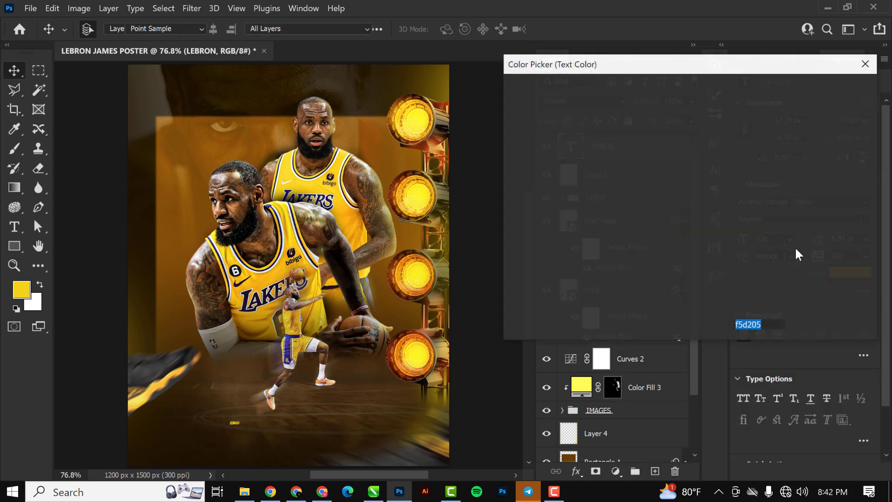
pyautogui.moveTo(607, 124); pyautogui.dragTo(512, 97)
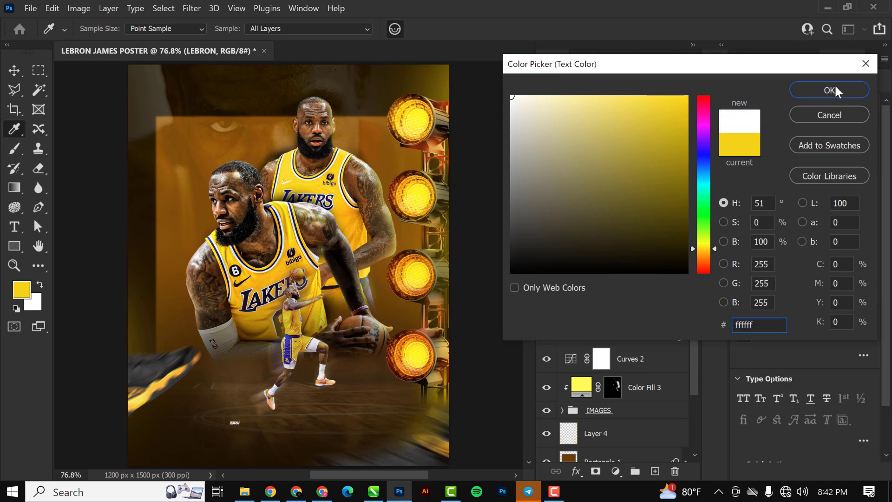
pyautogui.click(830, 90)
# Step: Scale the LEBRON text up to about 1028% and place it beside the small running player's feet, in the poster's lower right
pyautogui.moveTo(227, 409); pyautogui.dragTo(286, 395)
pyautogui.hotkey('ctrl', 't')
pyautogui.moveTo(262, 423); pyautogui.dragTo(373, 403)
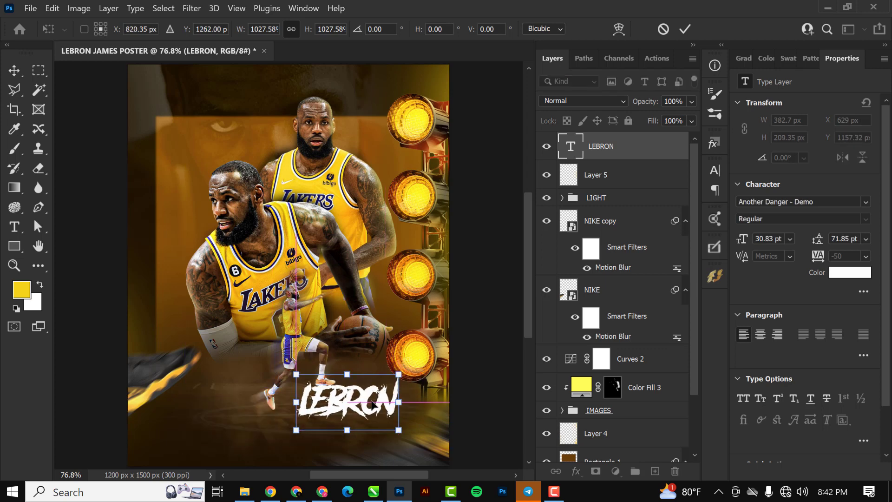
pyautogui.press('Return')
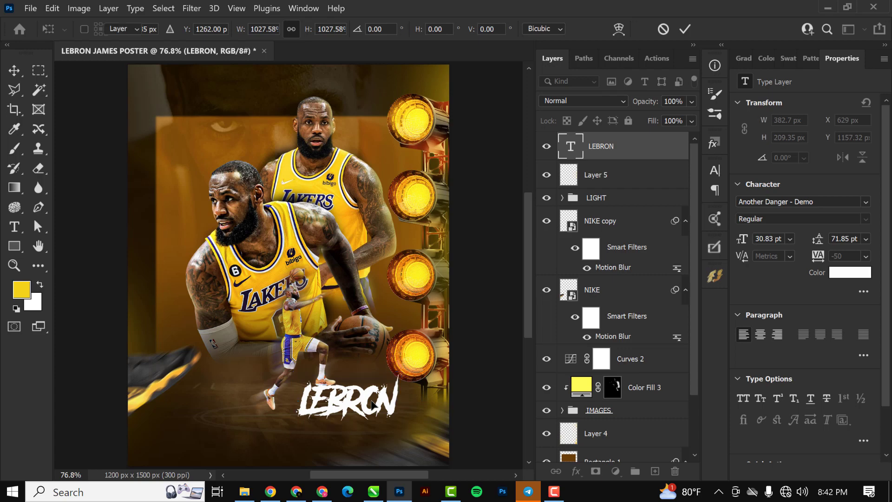
# Step: Set the LEBRON text's tracking to 10
pyautogui.scroll(3, 366, 417)
pyautogui.scroll(3, 366, 416)
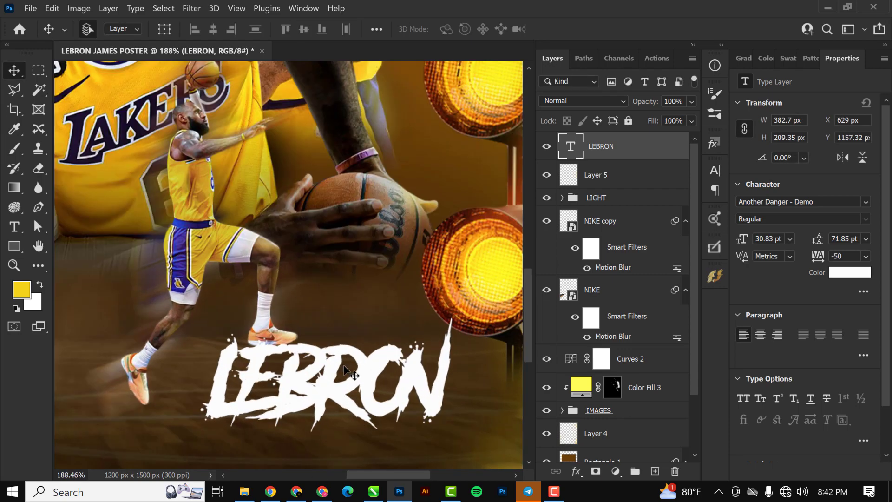
pyautogui.click(866, 258)
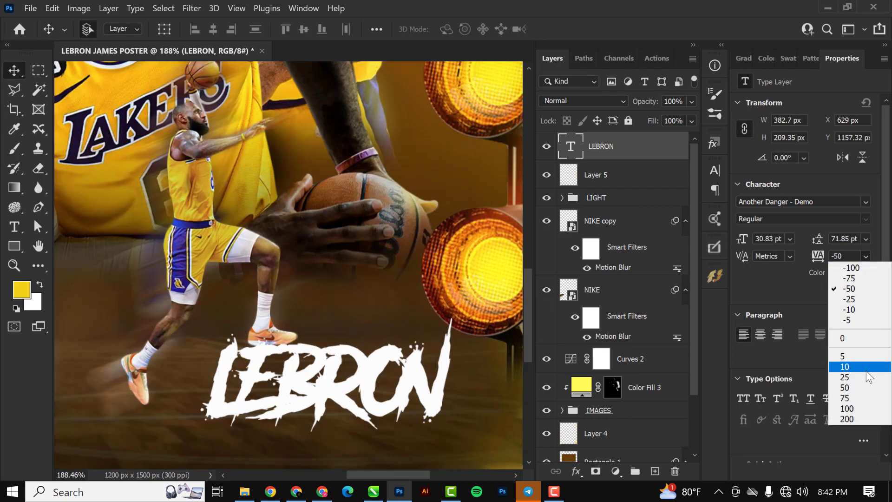
pyautogui.click(865, 369)
pyautogui.scroll(-3, 399, 344)
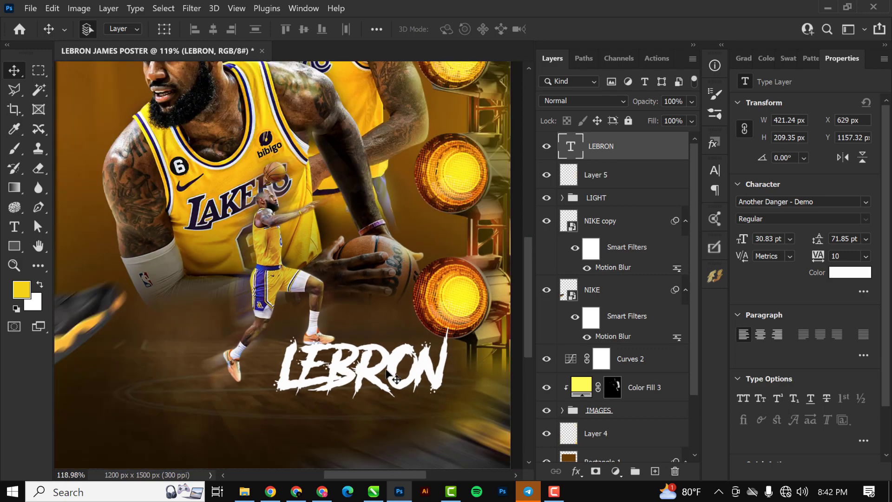
# Step: Duplicate the LEBRON text directly below the original and change the copy to read JAMES
pyautogui.moveTo(389, 369); pyautogui.dragTo(389, 424)
pyautogui.doubleClick(572, 145)
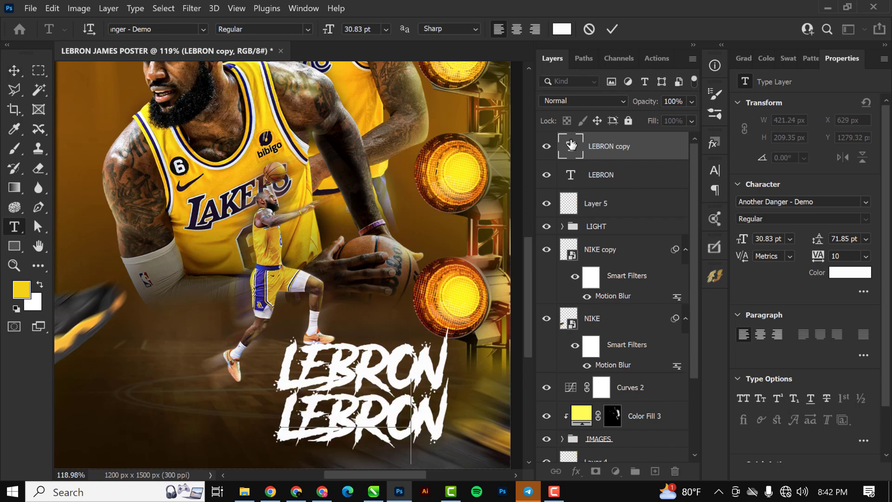
pyautogui.write('JAMES')
pyautogui.click(13, 69)
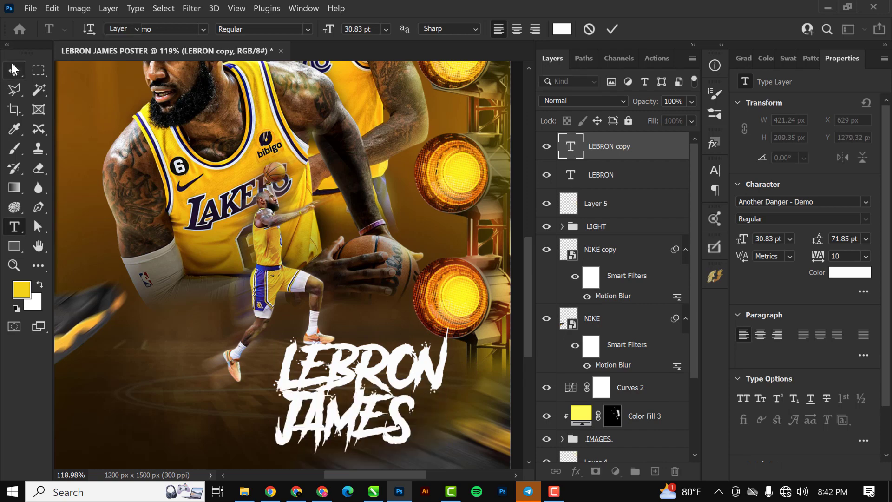
# Step: Shift the JAMES text slightly right and down to centre it beneath LEBRON
pyautogui.scroll(-5, 295, 336)
pyautogui.moveTo(333, 393)
pyautogui.mouseDown()
pyautogui.moveTo(374, 376)
pyautogui.moveTo(343, 393)
pyautogui.mouseUp()
pyautogui.press('Down')
pyautogui.press('Down')
pyautogui.press('Down')
pyautogui.press('Down')
pyautogui.press('Down')
pyautogui.press('Down')
pyautogui.press('Down')
pyautogui.press('Down')
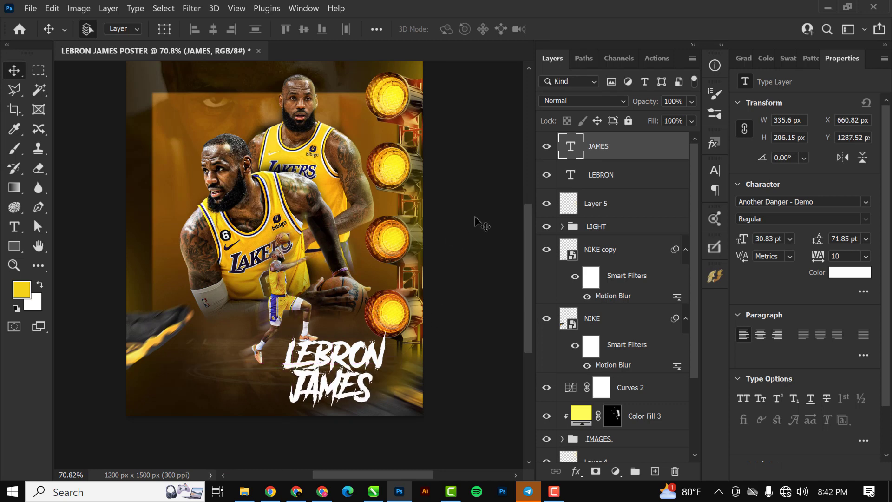
# Step: Scale the JAMES and LEBRON text layers down together to about 25.78 pt
pyautogui.keyDown('shift'); pyautogui.click(621, 175); pyautogui.keyUp('shift')
pyautogui.hotkey('ctrl', 't')
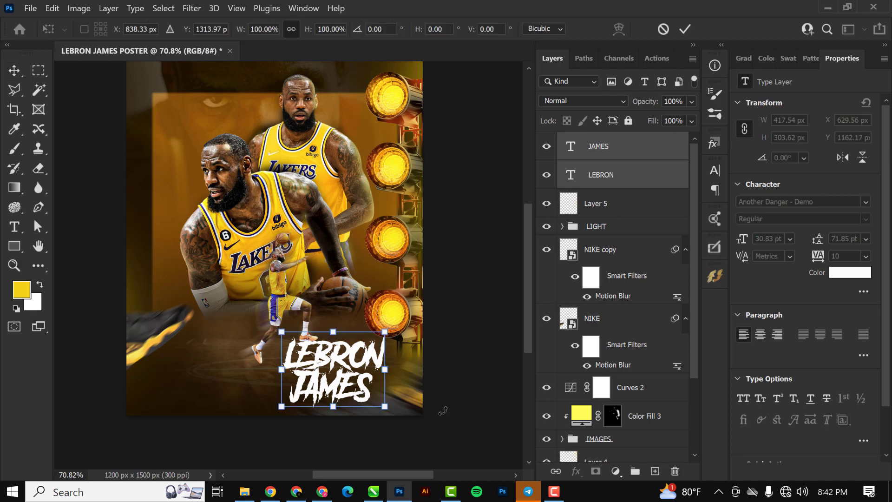
pyautogui.moveTo(385, 403); pyautogui.dragTo(374, 402)
pyautogui.press('Return')
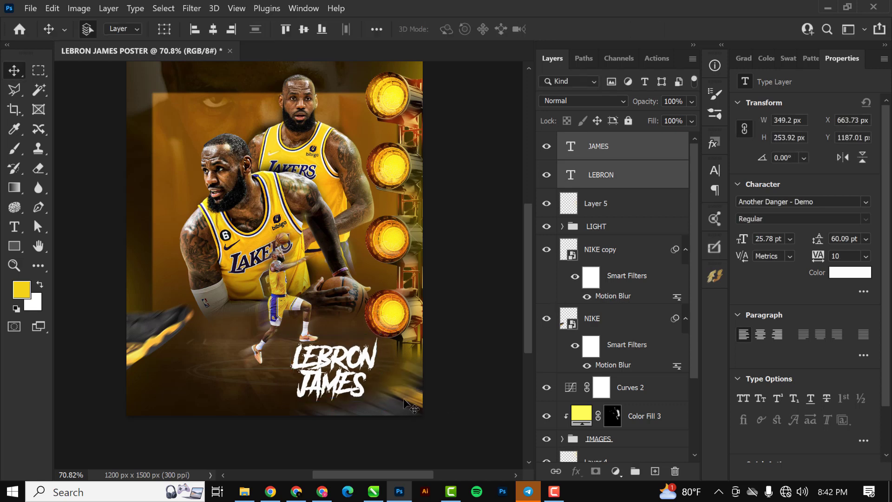
# Step: Add a Color Balance adjustment layer above the text layers and shift its midtones slightly toward red
pyautogui.scroll(-2, 339, 384)
pyautogui.scroll(-4, 329, 375)
pyautogui.scroll(4, 332, 376)
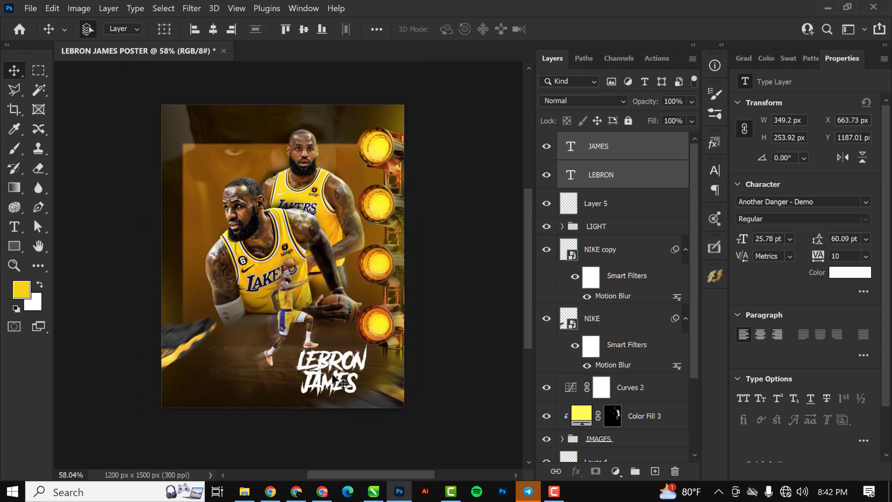
pyautogui.scroll(2, 265, 230)
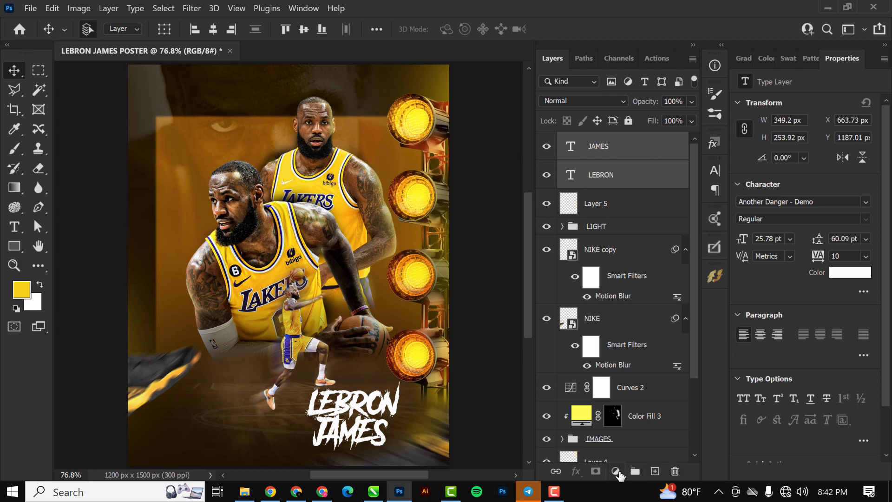
pyautogui.click(616, 471)
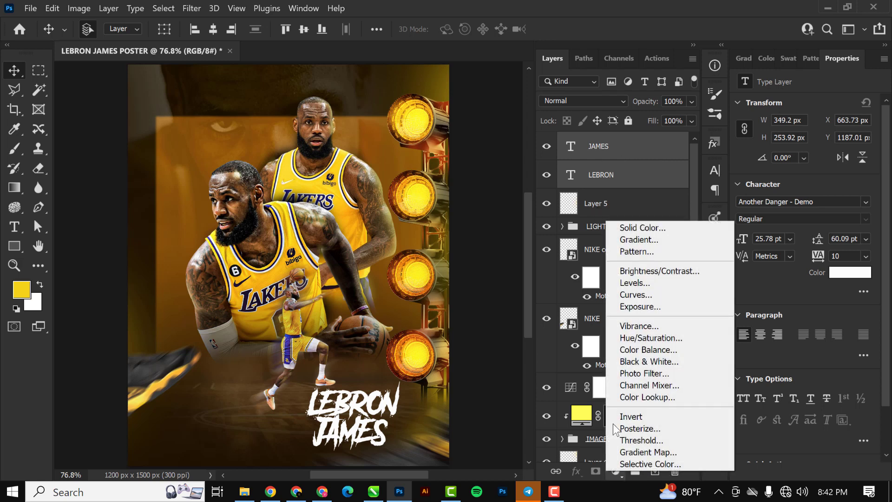
pyautogui.click(640, 351)
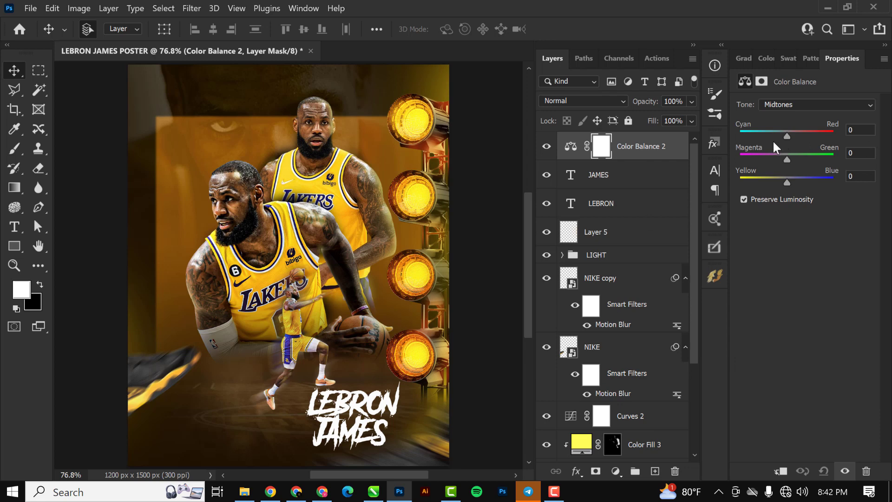
pyautogui.moveTo(788, 136); pyautogui.dragTo(789, 135)
# Step: Set the Color Balance shadows' yellow-blue value to -2, adjust the highlights' cyan-red balance, and deselect the layer
pyautogui.click(785, 101)
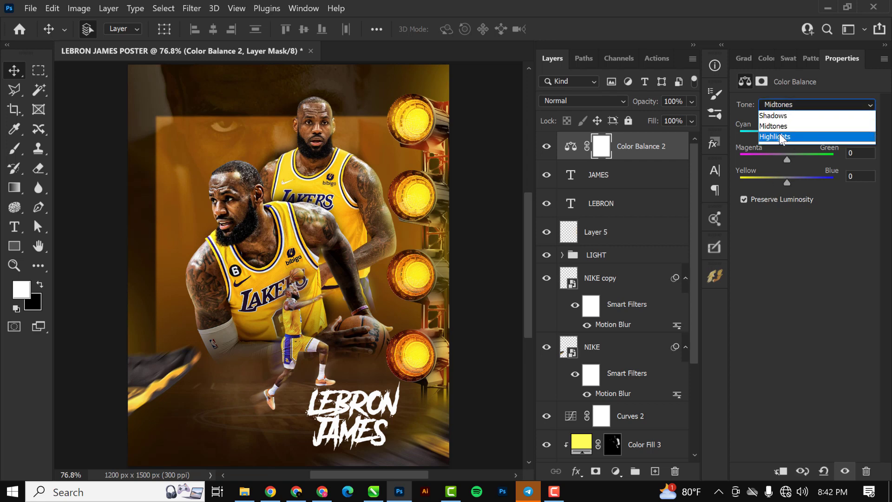
pyautogui.click(776, 116)
pyautogui.moveTo(787, 183); pyautogui.dragTo(785, 182)
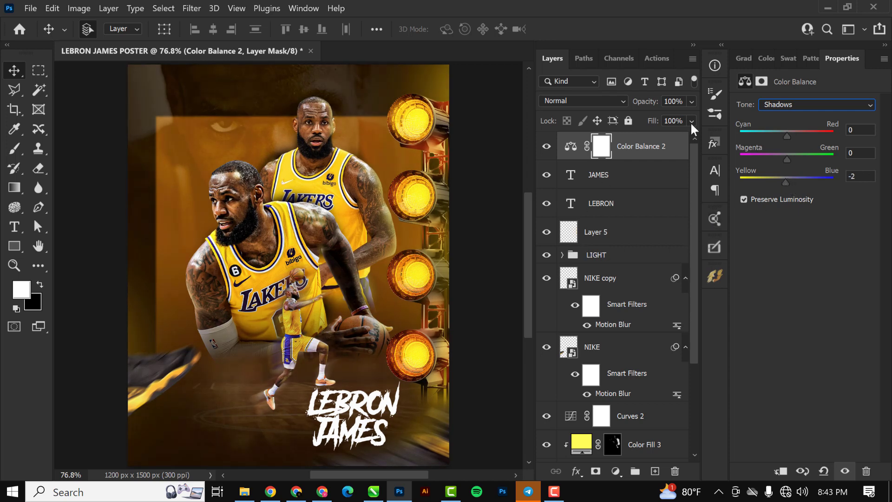
pyautogui.click(798, 104)
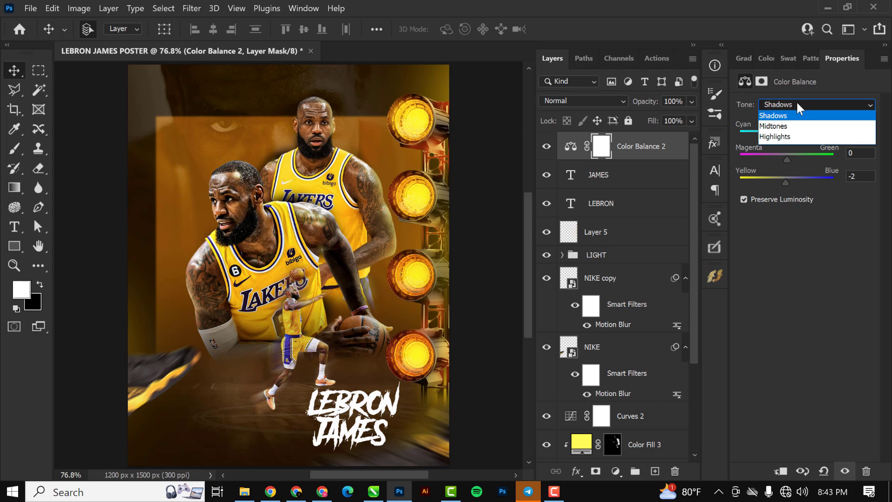
pyautogui.click(785, 135)
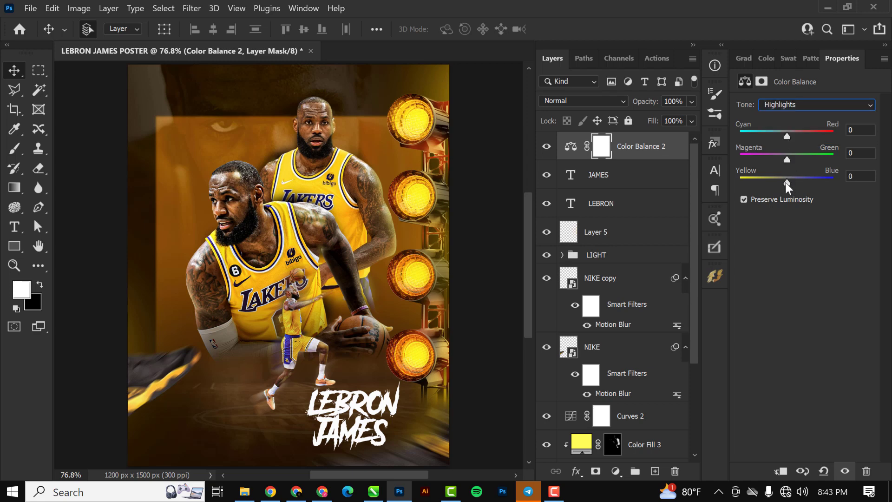
pyautogui.click(788, 132)
pyautogui.scroll(-3, 382, 204)
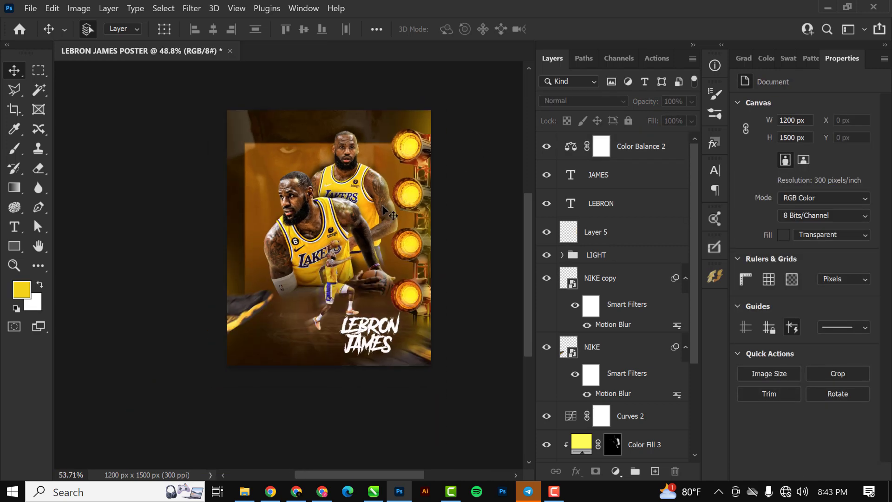
# Step: Switch to File Explorer and place the NBA and EA Sports logo images from New folder into the poster
pyautogui.scroll(2, 382, 205)
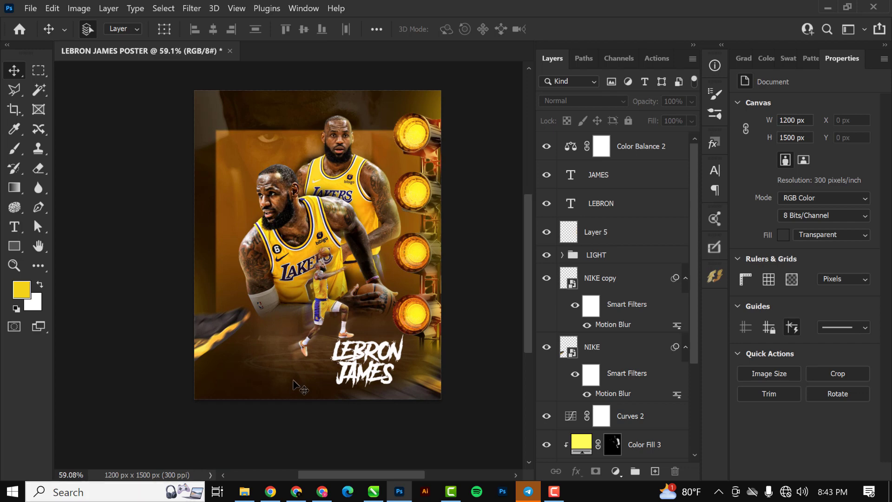
pyautogui.scroll(3, 292, 362)
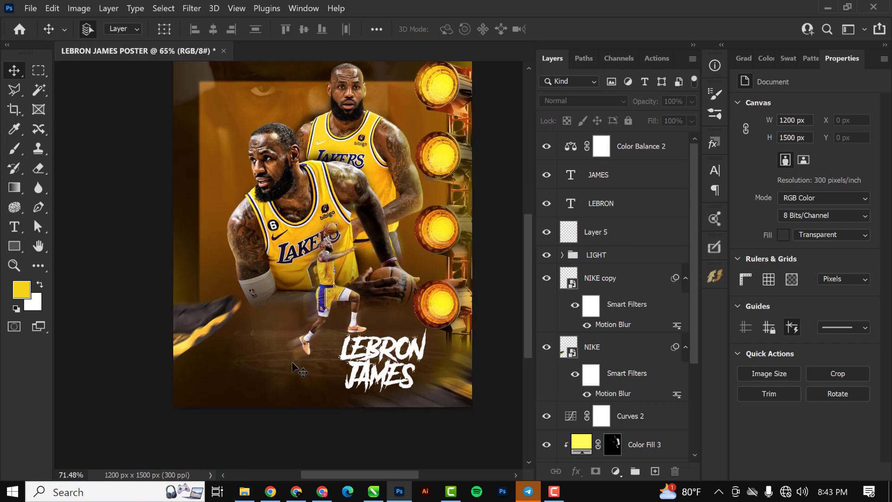
pyautogui.click(244, 491)
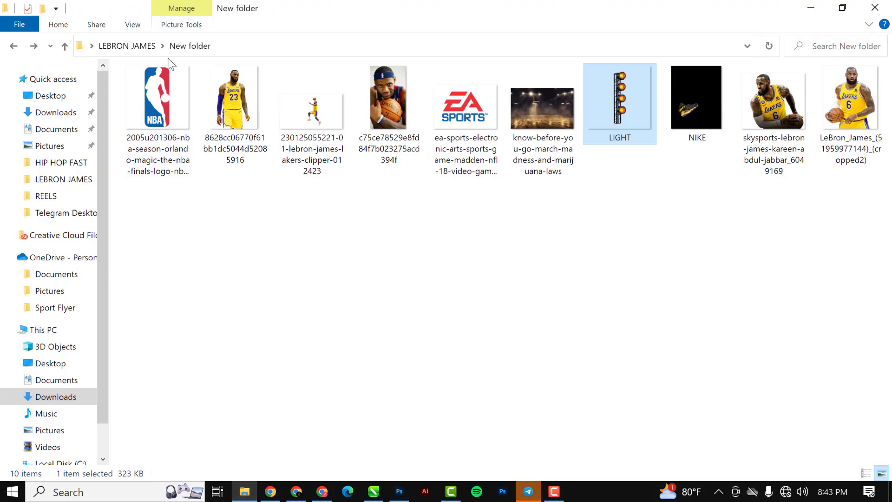
pyautogui.click(182, 113)
pyautogui.keyDown('ctrl'); pyautogui.click(474, 123); pyautogui.keyUp('ctrl')
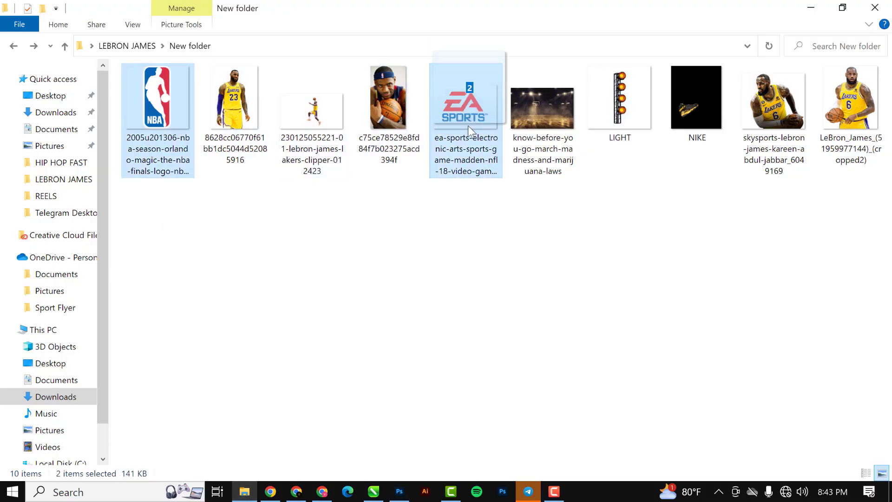
pyautogui.moveTo(468, 125); pyautogui.dragTo(225, 384)
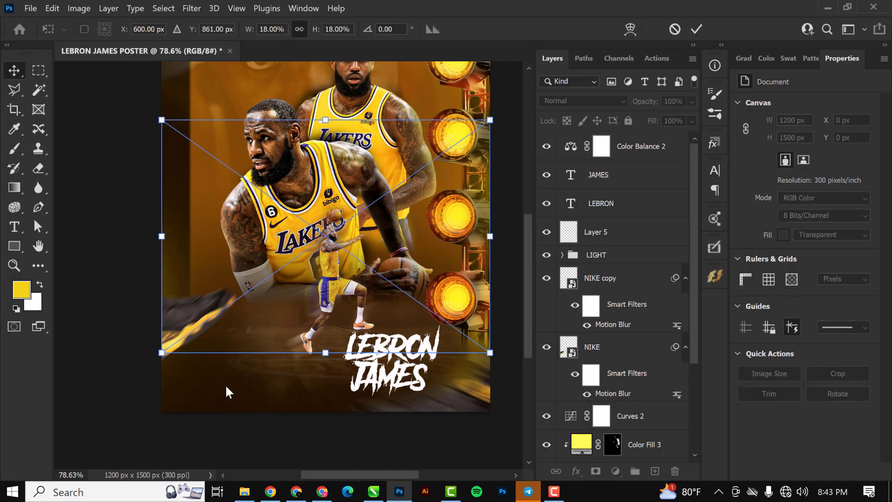
# Step: Scale the EA Sports logo to 1.95% and place it in the poster's lower left, level with the LEBRON JAMES text
pyautogui.moveTo(491, 120); pyautogui.dragTo(168, 277)
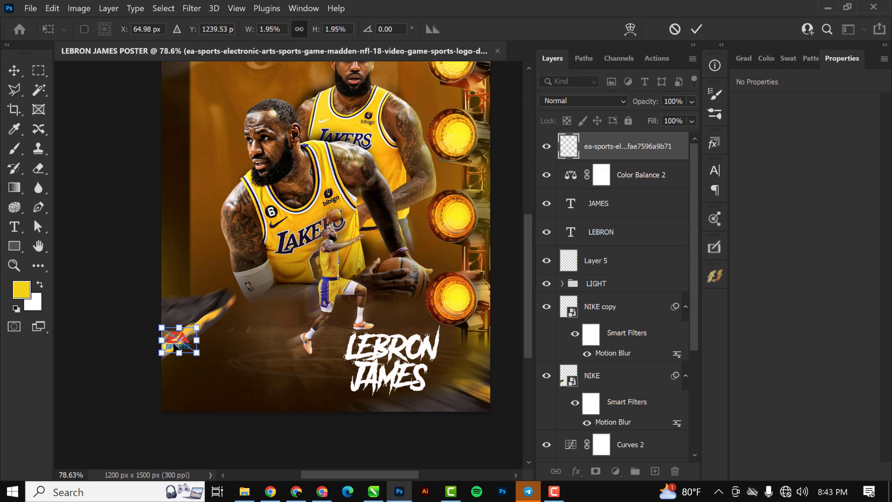
pyautogui.moveTo(178, 340); pyautogui.dragTo(237, 365)
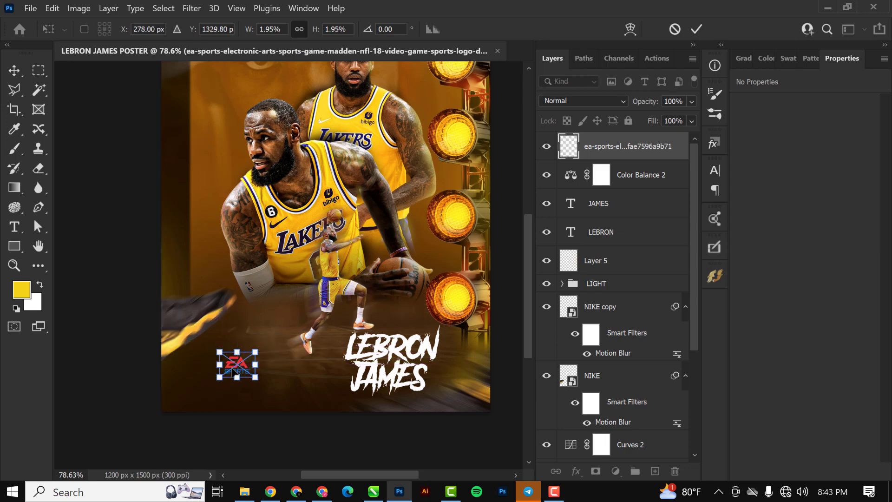
pyautogui.press('Return')
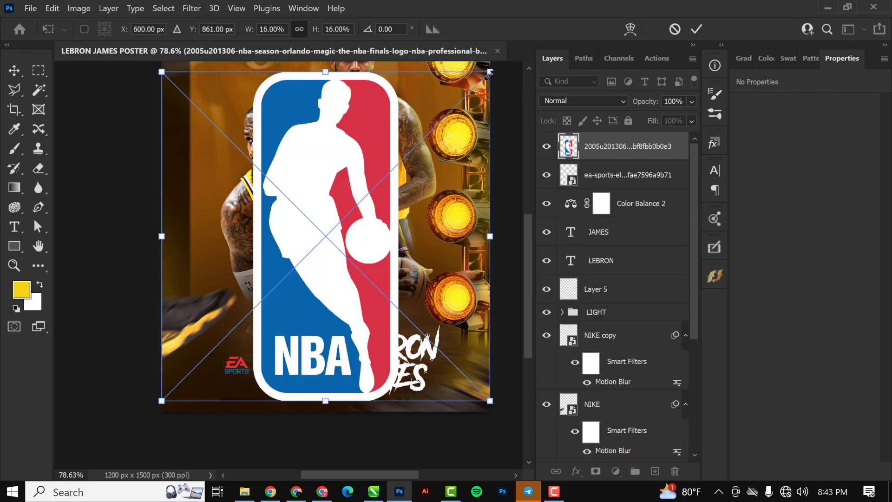
# Step: Scale the NBA logo down to about 28 × 62 px and place it just left of the EA Sports logo, level with it
pyautogui.moveTo(488, 74); pyautogui.dragTo(195, 409)
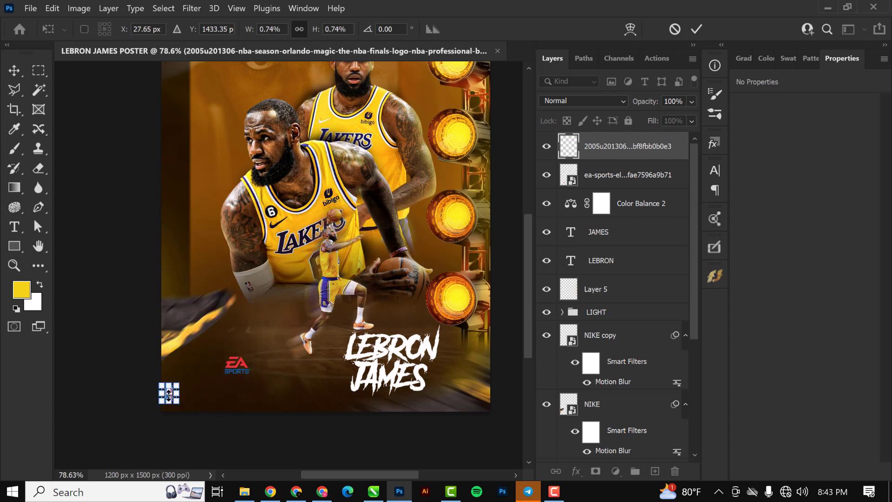
pyautogui.press('Return')
pyautogui.moveTo(179, 399)
pyautogui.mouseDown()
pyautogui.moveTo(232, 367)
pyautogui.moveTo(221, 365)
pyautogui.moveTo(218, 348)
pyautogui.moveTo(183, 387)
pyautogui.mouseUp()
pyautogui.scroll(8, 221, 363)
pyautogui.hotkey('ctrl', 't')
pyautogui.press('Return')
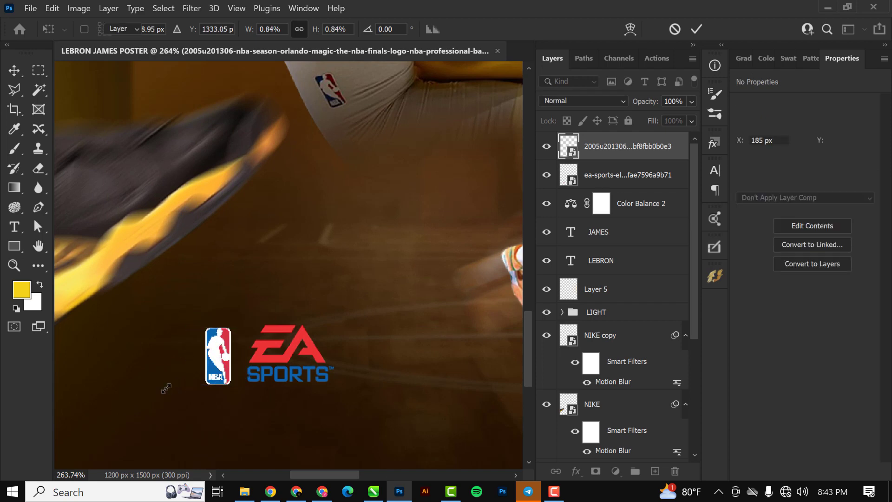
pyautogui.moveTo(225, 359); pyautogui.dragTo(224, 357)
pyautogui.scroll(-6, 335, 399)
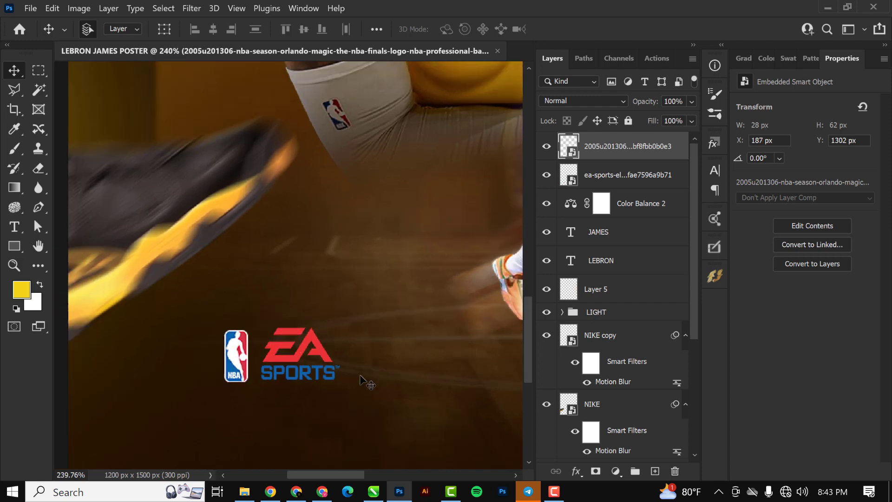
pyautogui.scroll(5, 337, 395)
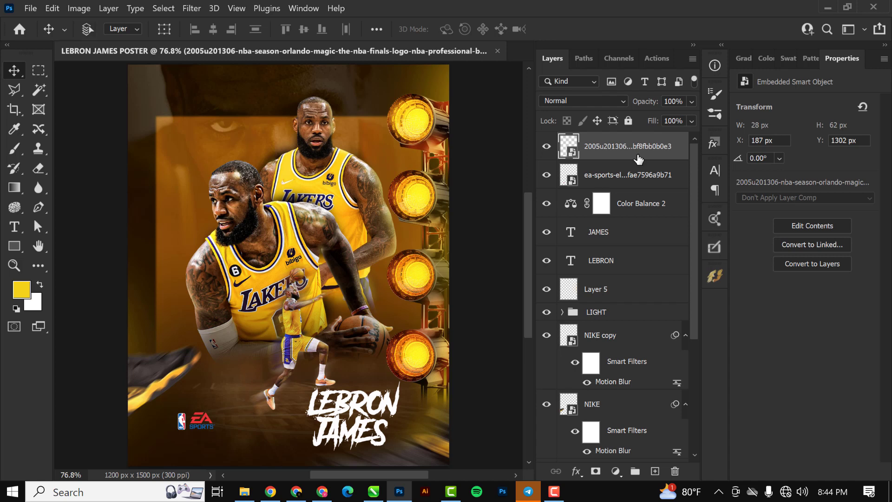
# Step: Stamp all visible layers into a new top layer and set its Camera Raw sharpening to 8
pyautogui.hotkey('ctrl', 'shift', 'alt', 'e')
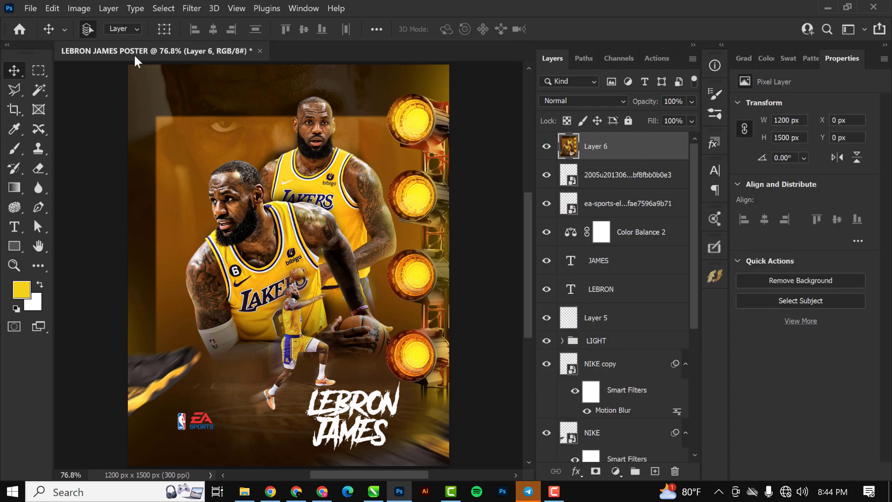
pyautogui.click(194, 8)
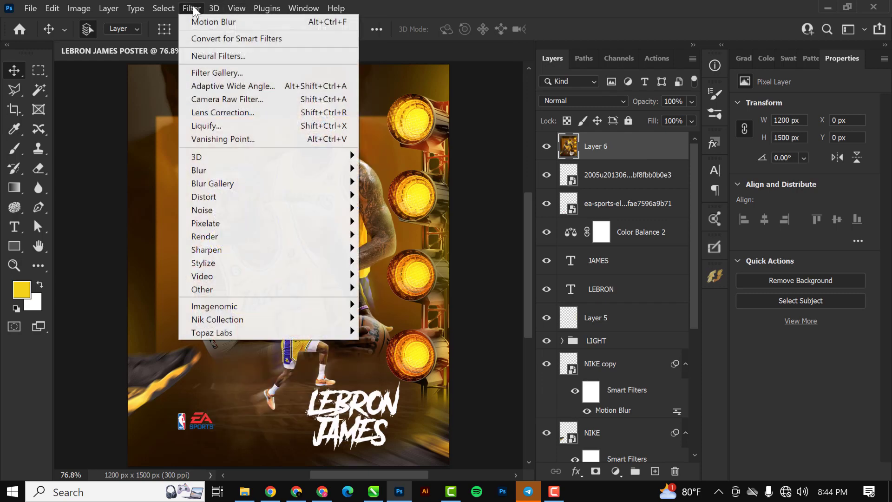
pyautogui.click(233, 102)
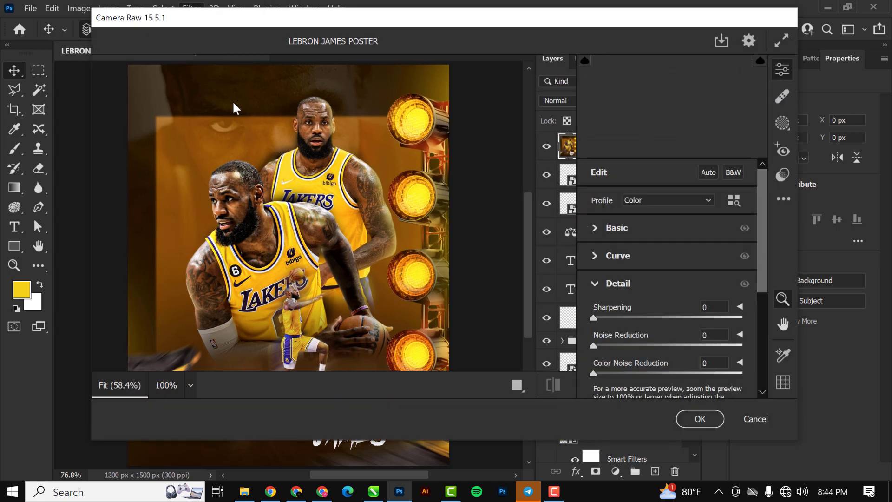
pyautogui.scroll(-2, 620, 316)
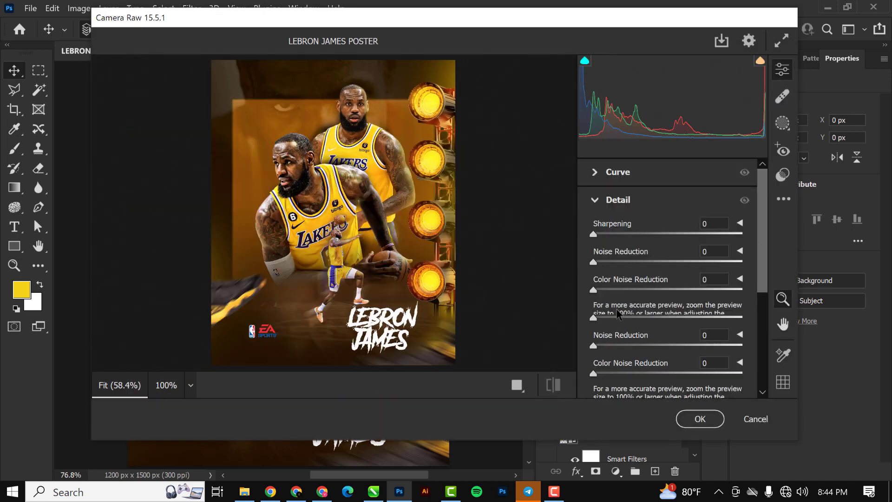
pyautogui.moveTo(595, 235); pyautogui.dragTo(601, 236)
pyautogui.scroll(2, 601, 236)
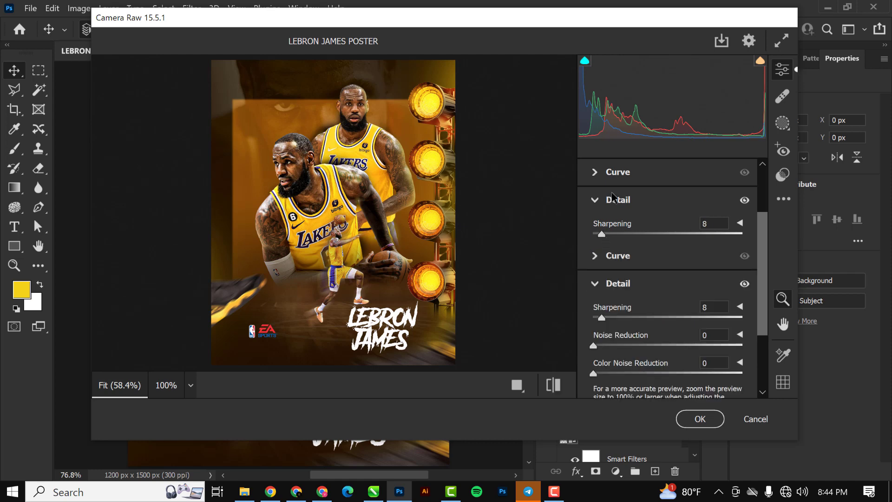
# Step: Set the Camera Raw shadows to -24 and texture to +7, and apply the filter to the stamped layer
pyautogui.click(598, 230)
pyautogui.scroll(-2, 627, 260)
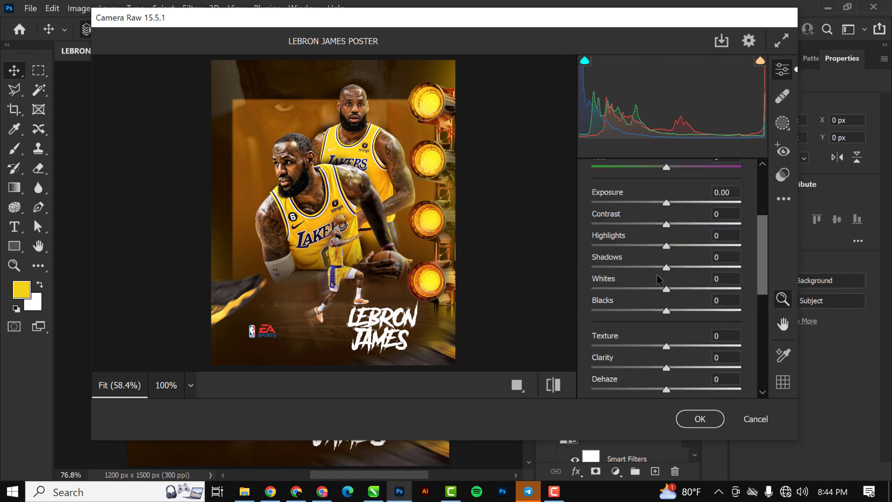
pyautogui.moveTo(659, 269)
pyautogui.mouseDown()
pyautogui.moveTo(636, 271)
pyautogui.moveTo(647, 272)
pyautogui.mouseUp()
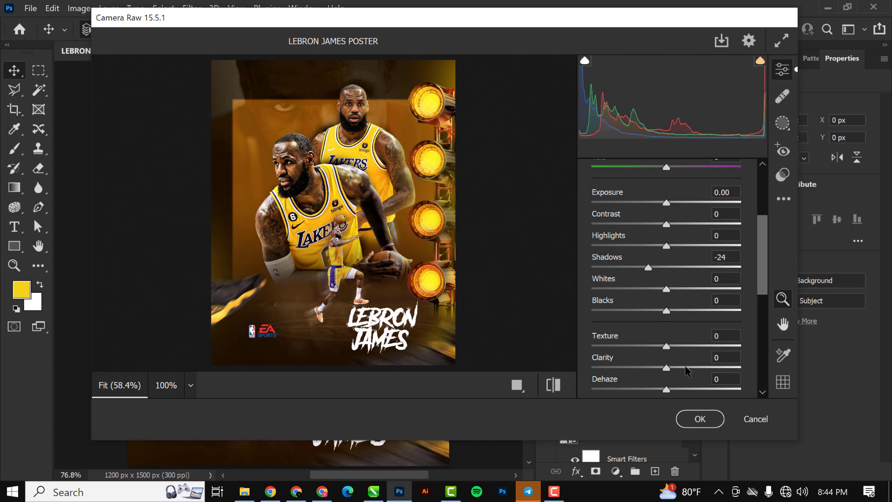
pyautogui.moveTo(667, 353); pyautogui.dragTo(672, 353)
pyautogui.click(700, 418)
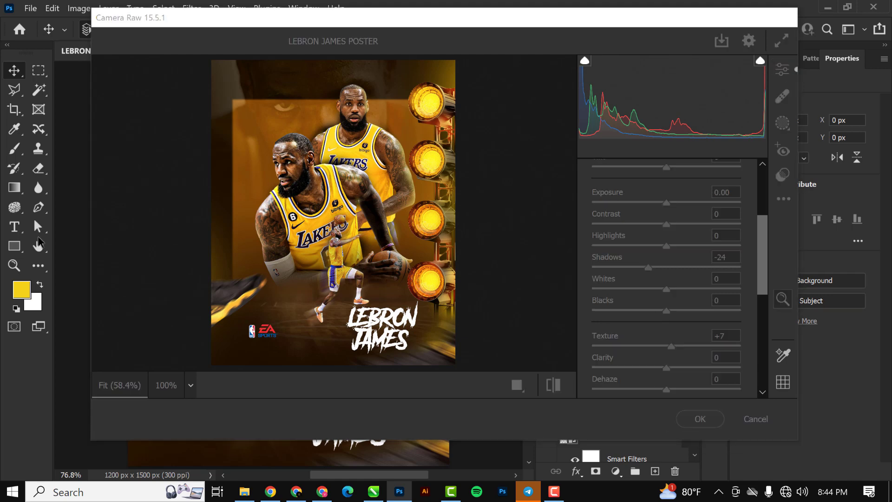
pyautogui.scroll(-2, 317, 203)
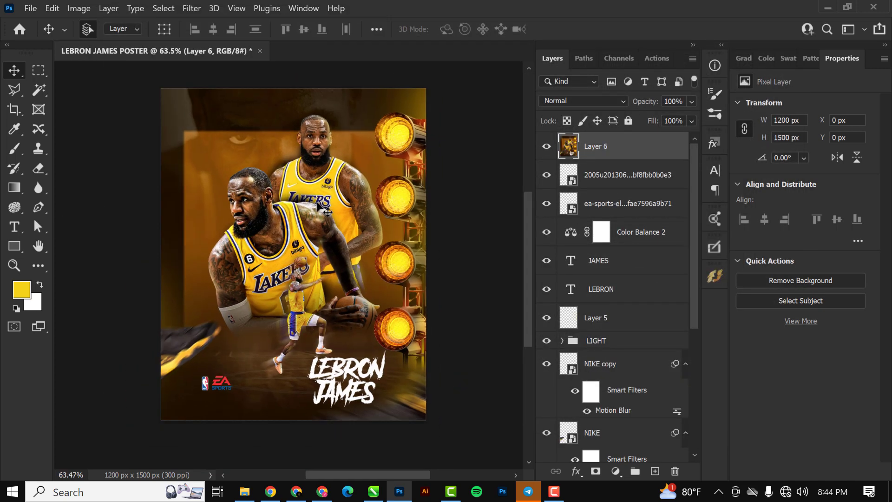
pyautogui.hotkey('ctrl', '+')
pyautogui.scroll(2, 317, 205)
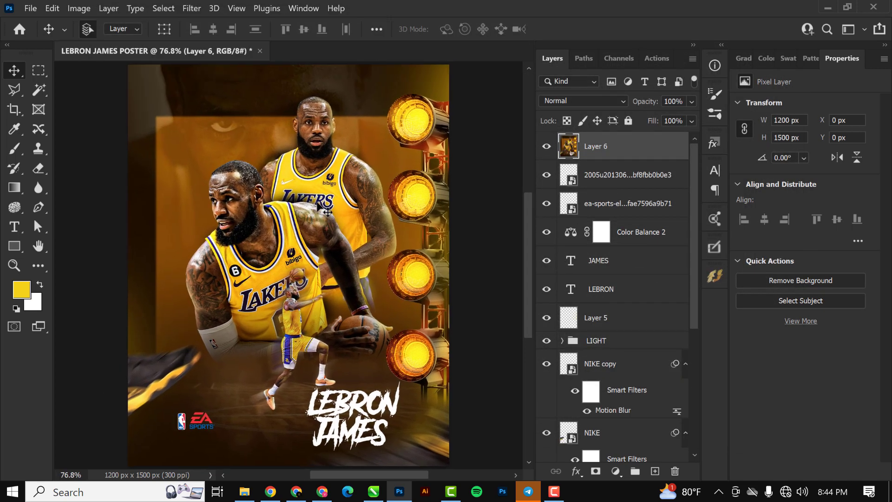